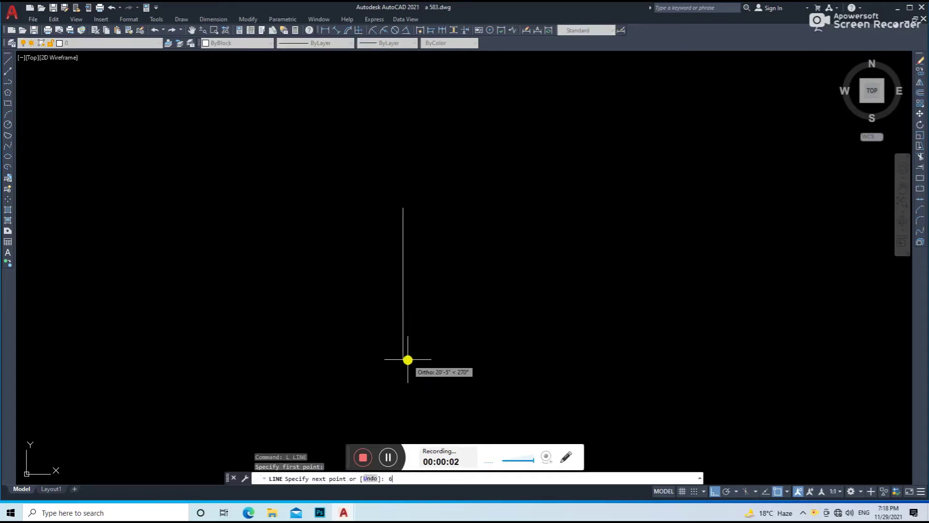
Step: Draw the left (60'), bottom and right (70) walls of the house outline with typed lengths
key(Return)
scroll(571, 358, down, 4)
scroll(566, 375, up, 2)
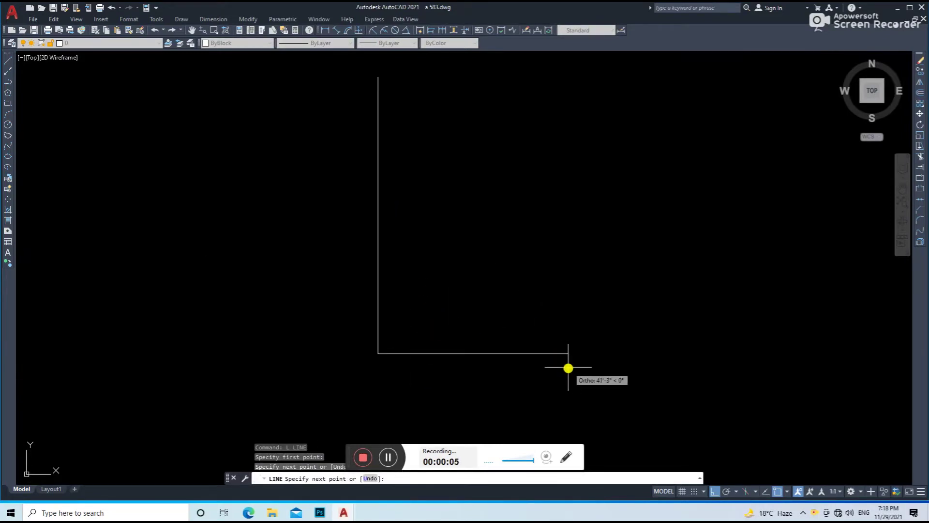
text(25)
key(Return)
scroll(547, 339, down, 3)
text(70)
key(Return)
key(Return)
text(l)
key(Return)
Step: Draw the top wall line, fillet it to the right wall, and save the drawing
click(439, 195)
click(633, 197)
text(f)
key(Return)
click(526, 197)
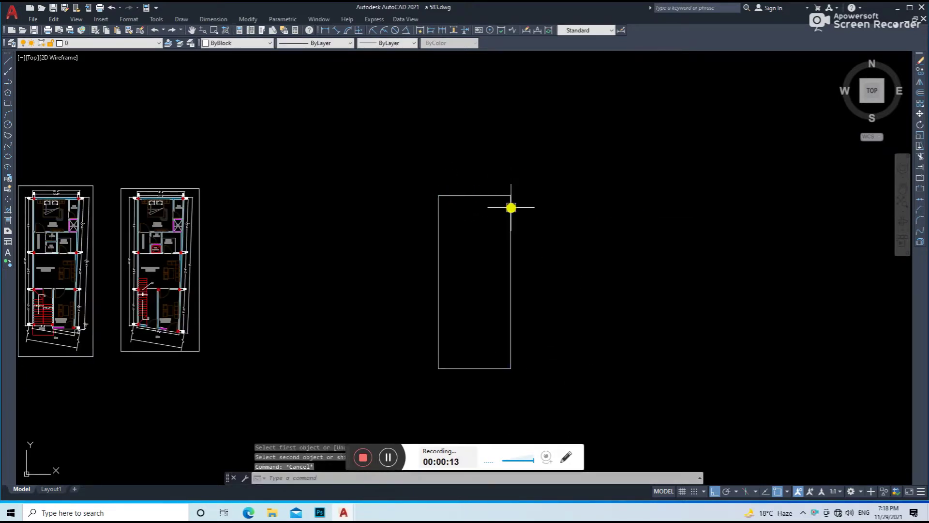
key(ctrl+s)
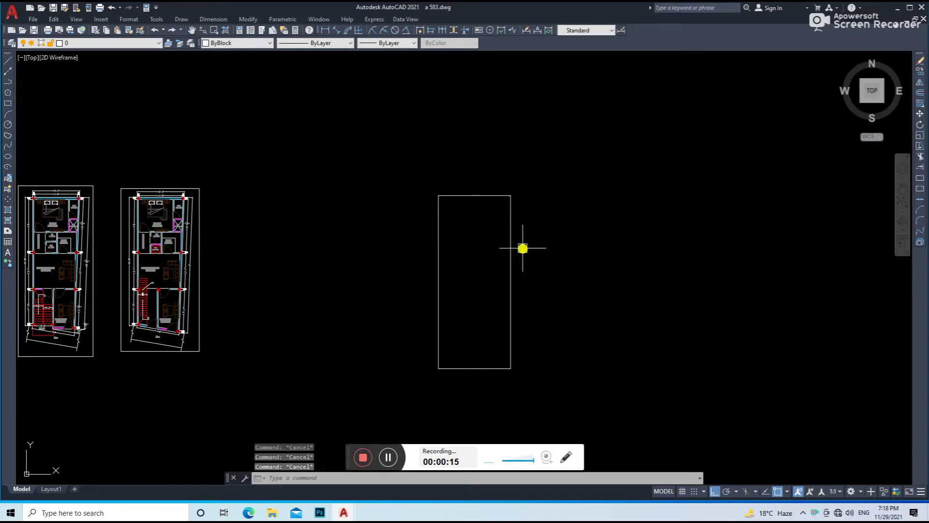
Step: Offset the right, top and bottom outline edges inward to form double-line walls
text(o)
key(Return)
key(Return)
click(511, 252)
click(490, 264)
click(493, 196)
click(492, 227)
click(466, 368)
click(473, 336)
key(Return)
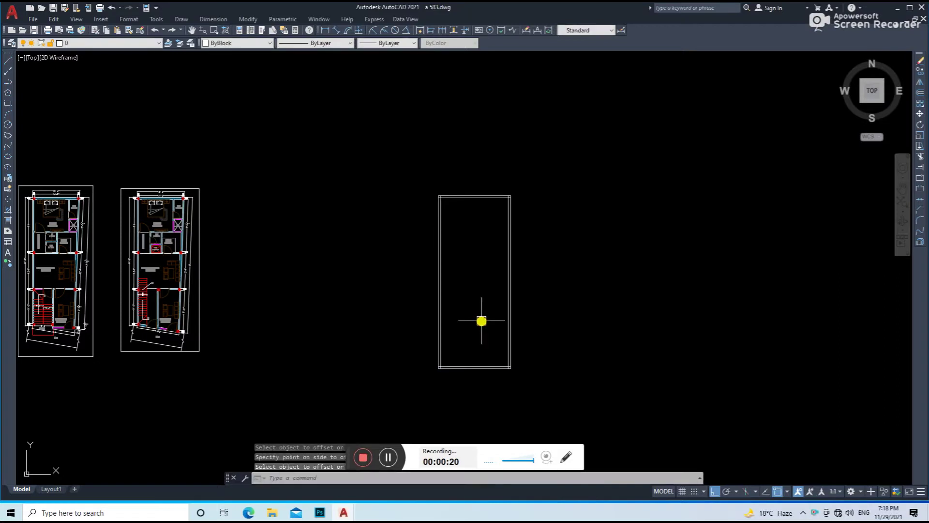
text(f)
key(Return)
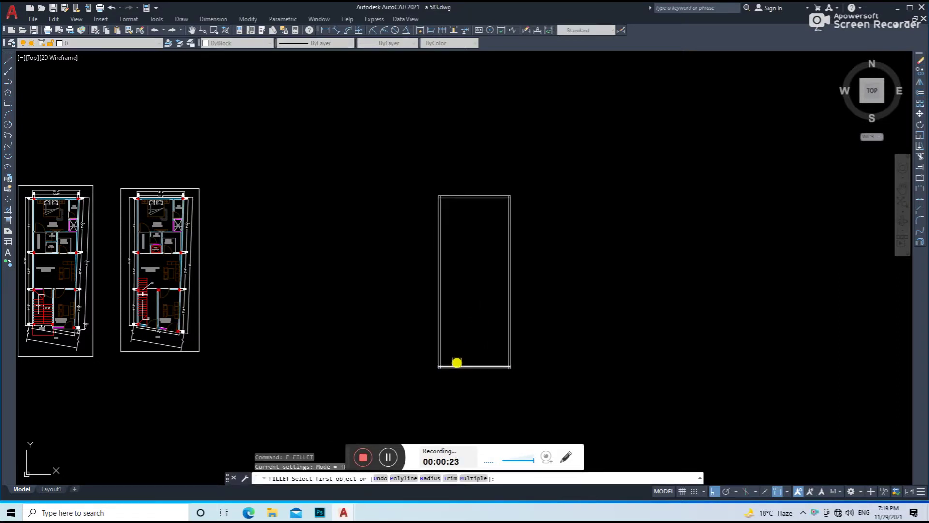
Step: Fillet the inner bottom and left wall lines into a clean corner
click(457, 363)
click(442, 320)
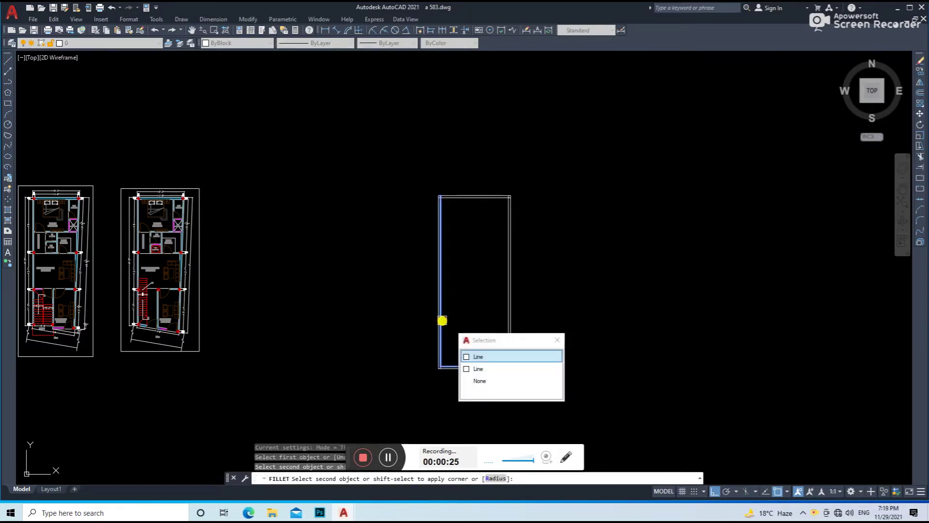
click(443, 206)
key(Escape)
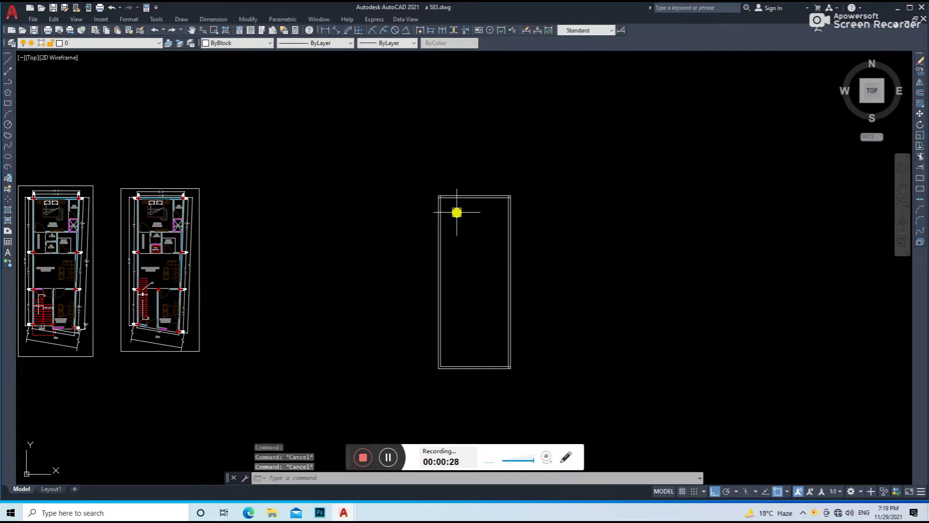
Step: Fillet the inner top wall line into its corner and save the drawing
text(f)
key(Return)
scroll(426, 194, up, 3)
click(446, 179)
click(465, 228)
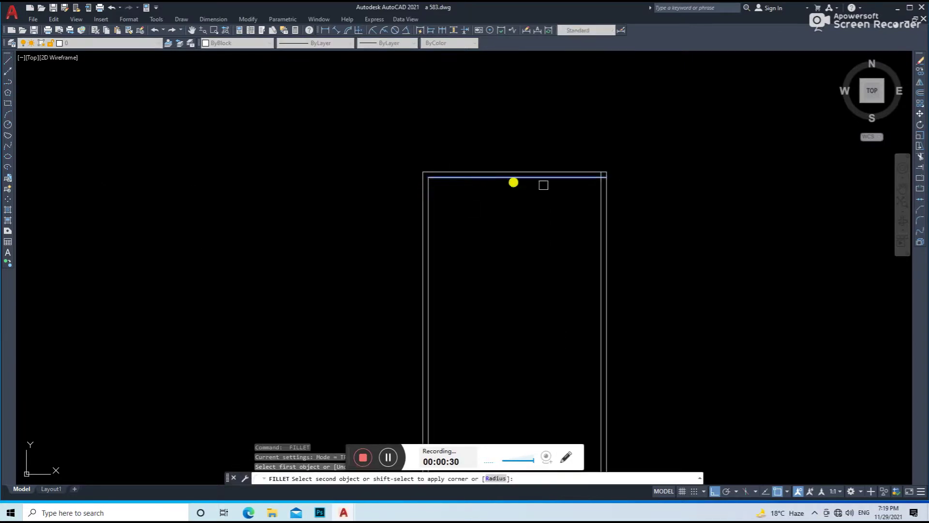
scroll(598, 201, down, 5)
scroll(595, 253, up, 6)
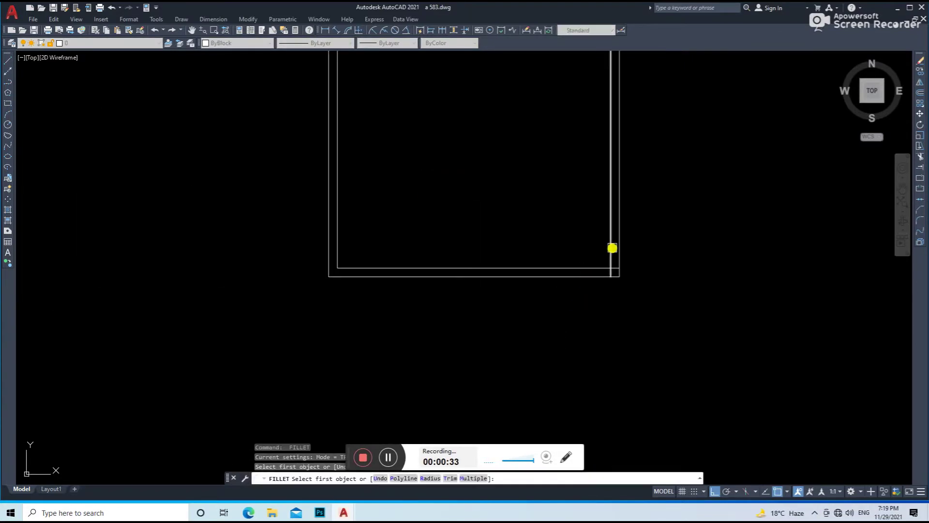
key(Escape)
scroll(610, 255, down, 6)
key(ctrl+s)
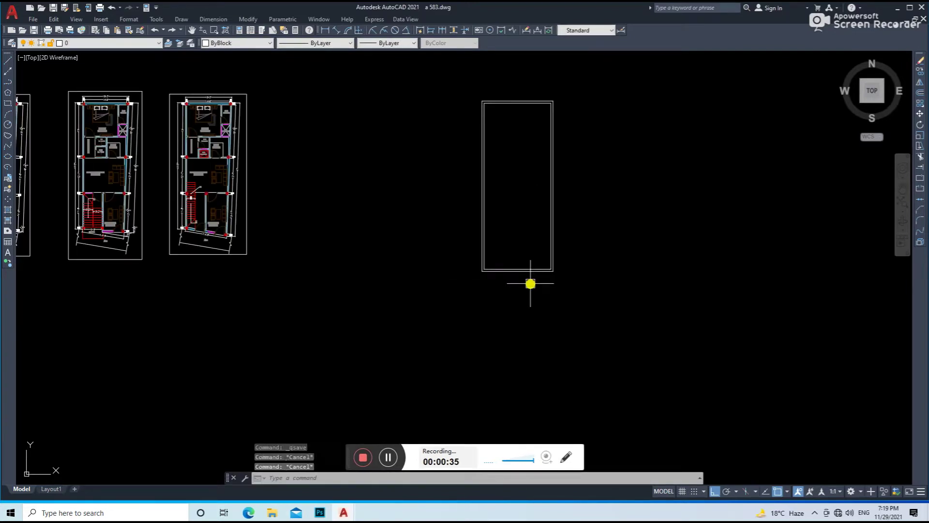
text(o)
key(Return)
Step: Offset the outer bottom wall line 8' below the house
scroll(520, 257, up, 4)
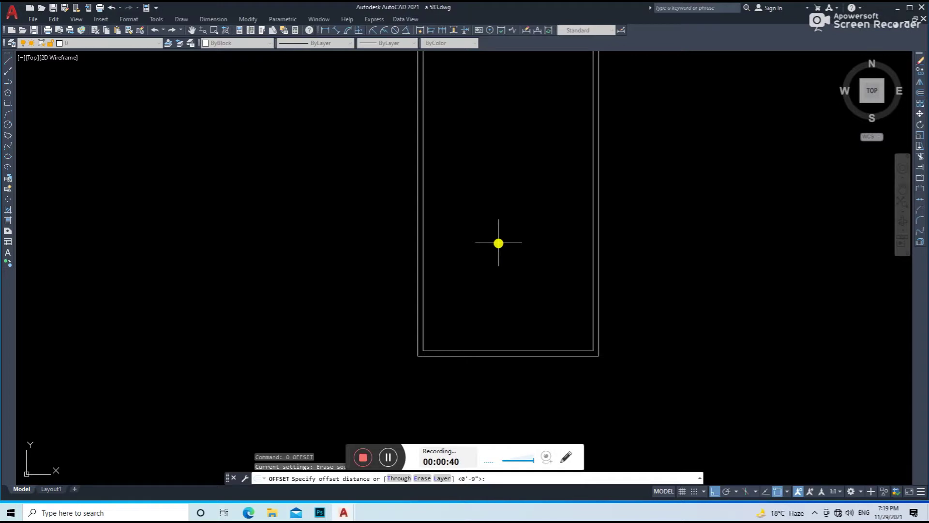
key(Return)
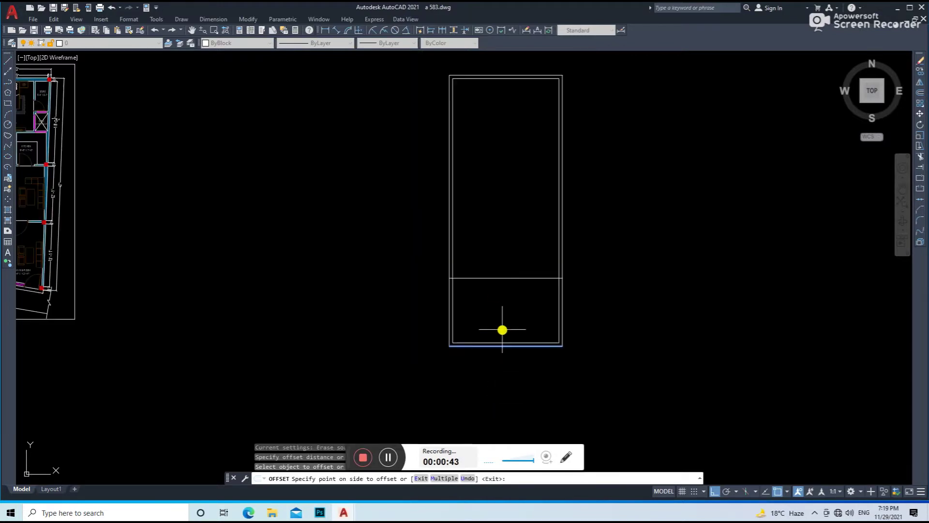
scroll(502, 330, down, 5)
key(Return)
key(Return)
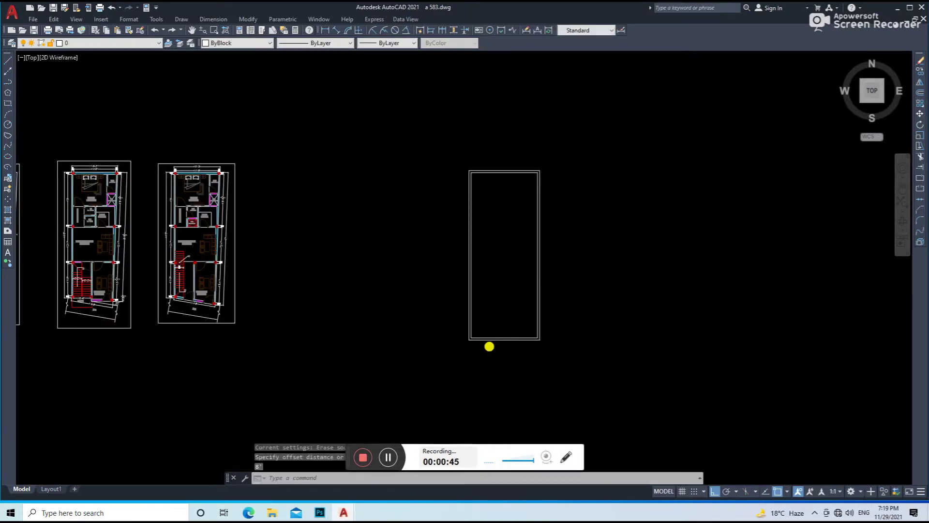
key(Return)
scroll(487, 350, up, 4)
click(505, 333)
click(557, 333)
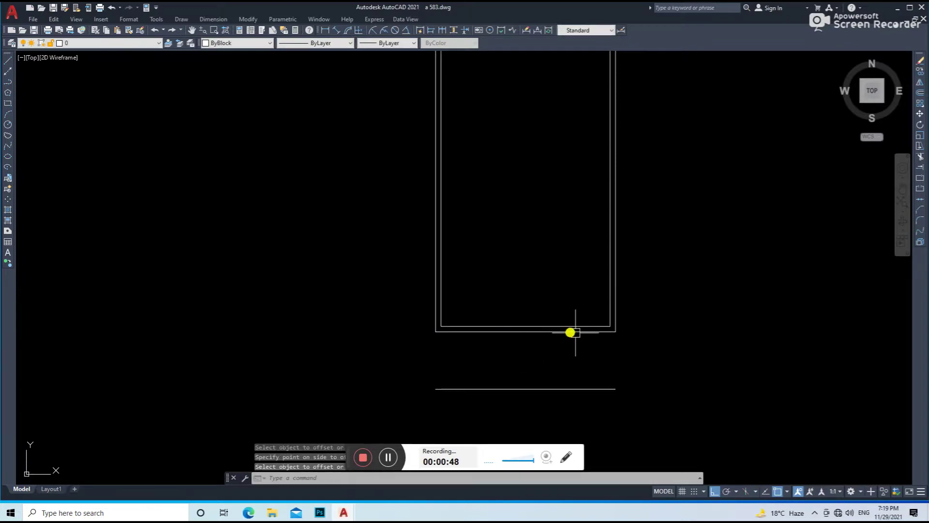
key(Return)
Step: Extend the new lower line and outer bottom edge, then delete the temporary vertical line
scroll(580, 334, down, 3)
text(ex)
key(Return)
scroll(625, 378, up, 3)
click(565, 351)
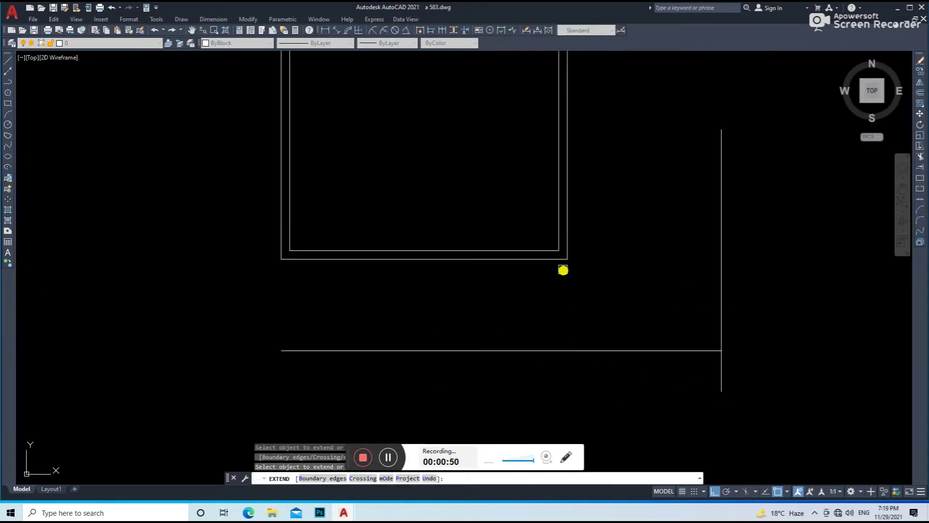
click(564, 259)
click(722, 292)
key(Delete)
Step: Draw a vertical line from the house down to the lower boundary line
text(l)
key(Return)
scroll(587, 255, up, 4)
click(588, 255)
scroll(583, 371, down, 2)
scroll(581, 365, up, 1)
click(588, 403)
key(Return)
Step: Offset the vertical line into two parallel copies for the front wall
text(o)
key(Return)
key(Return)
click(587, 334)
scroll(580, 329, up, 2)
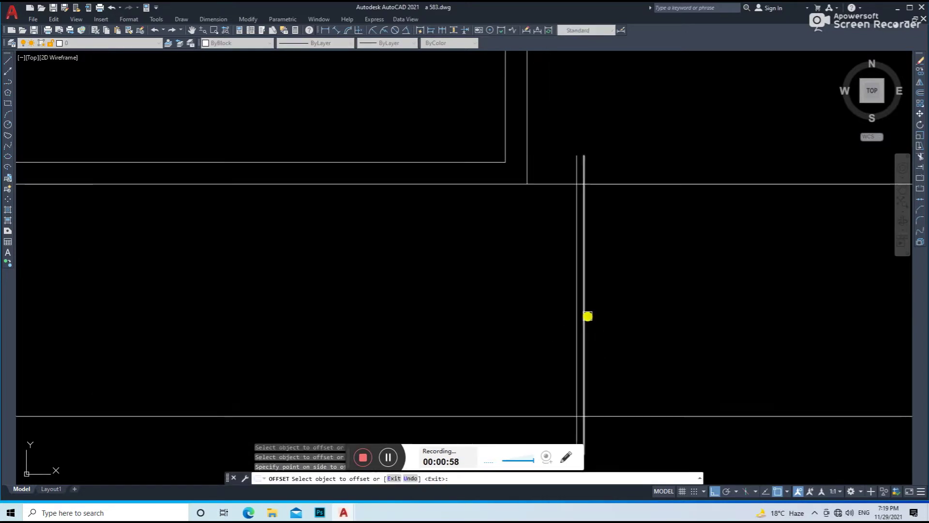
click(589, 318)
click(624, 318)
key(Escape)
Step: Draw a short horizontal segment across the right front wall
key(Return)
click(590, 305)
text(o)
key(Return)
Step: Offset the short segment to make copies above and below it
key(Return)
scroll(589, 310, up, 3)
click(589, 293)
scroll(586, 288, down, 3)
key(Escape)
text(o)
key(Return)
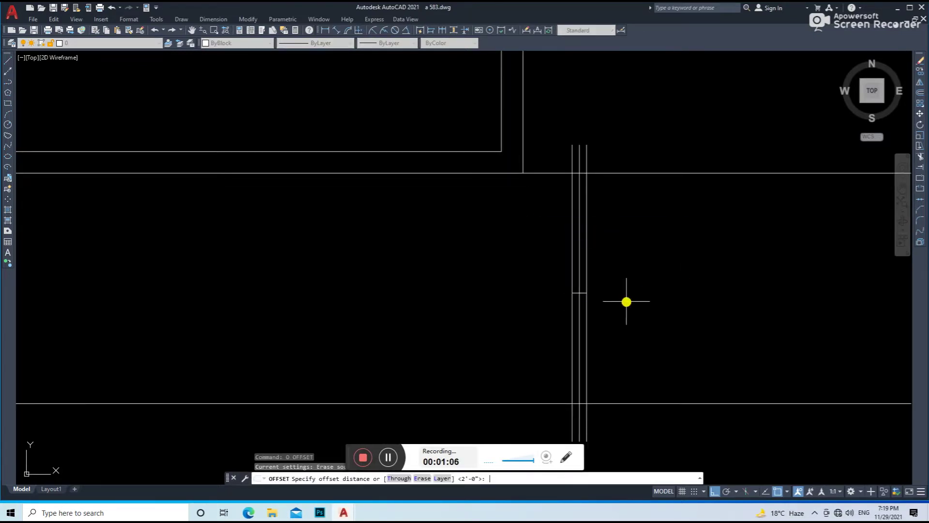
scroll(593, 302, up, 2)
click(591, 289)
click(595, 261)
click(616, 341)
key(Escape)
Step: Draw the diagonal break line and erase the extra construction lines
text(1)
key(Return)
click(605, 216)
click(569, 360)
click(568, 380)
key(Delete)
click(606, 390)
key(Delete)
Step: Trim the wall between the two horizontals and the horizontal ends beyond it
click(604, 289)
key(Return)
drag(600, 368, 584, 320)
scroll(582, 219, down, 3)
click(600, 297)
click(605, 187)
key(Escape)
Step: Copy the zigzag break symbol onto the left front wall
click(601, 167)
click(570, 335)
key(Escape)
scroll(574, 245, up, 3)
scroll(575, 245, up, 2)
click(591, 205)
click(532, 315)
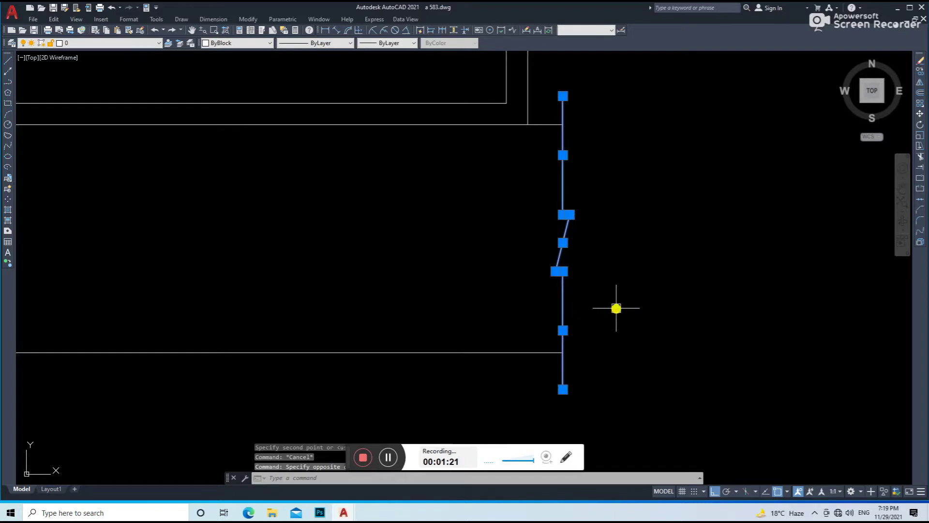
text(co)
key(Return)
click(563, 353)
scroll(537, 321, down, 5)
scroll(532, 324, up, 2)
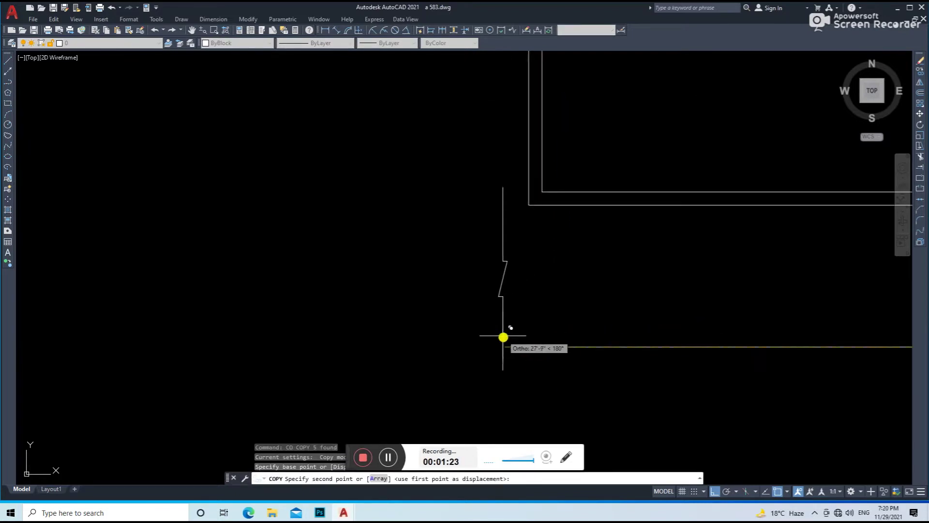
click(500, 344)
key(Escape)
Step: Run EXTEND on the strip lines and save the drawing
text(ex)
key(Return)
key(Escape)
scroll(567, 298, down, 4)
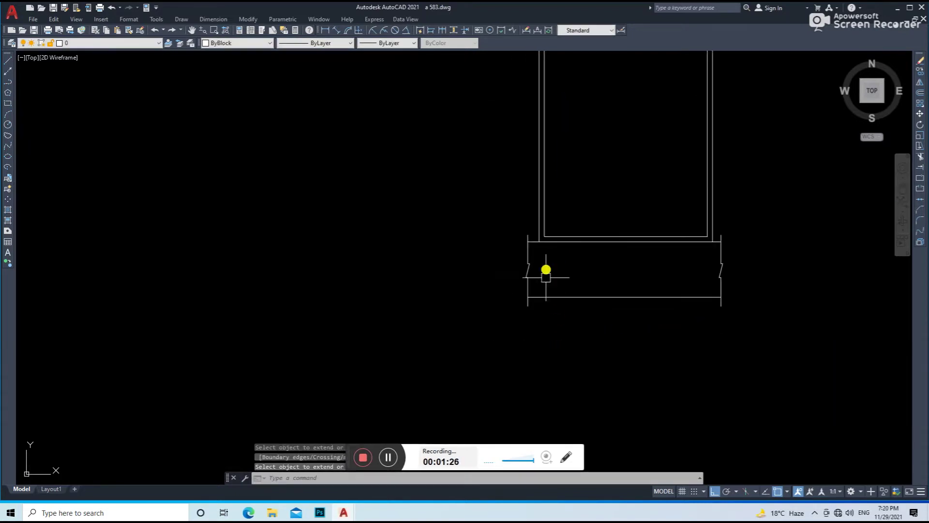
scroll(570, 382, down, 2)
key(ctrl+s)
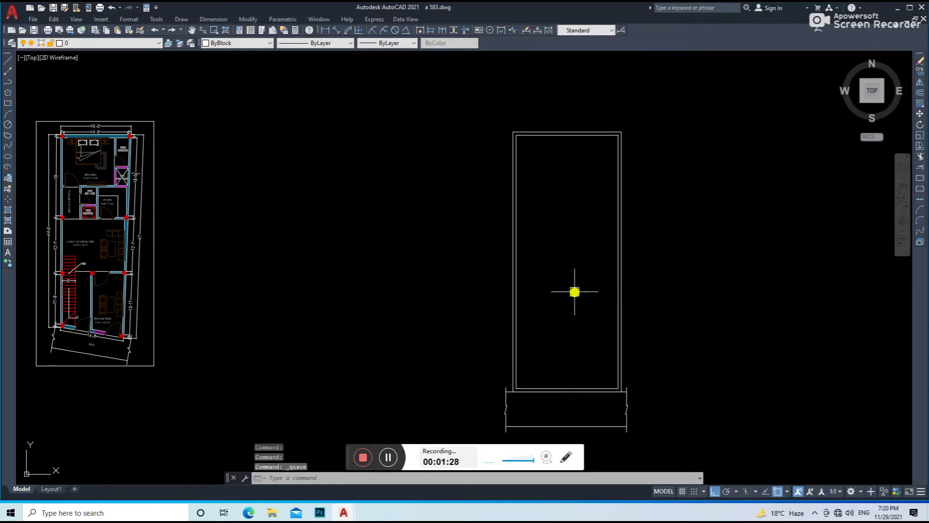
Step: Offset the inner top wall line downward to create a first partition line
text(o)
key(Return)
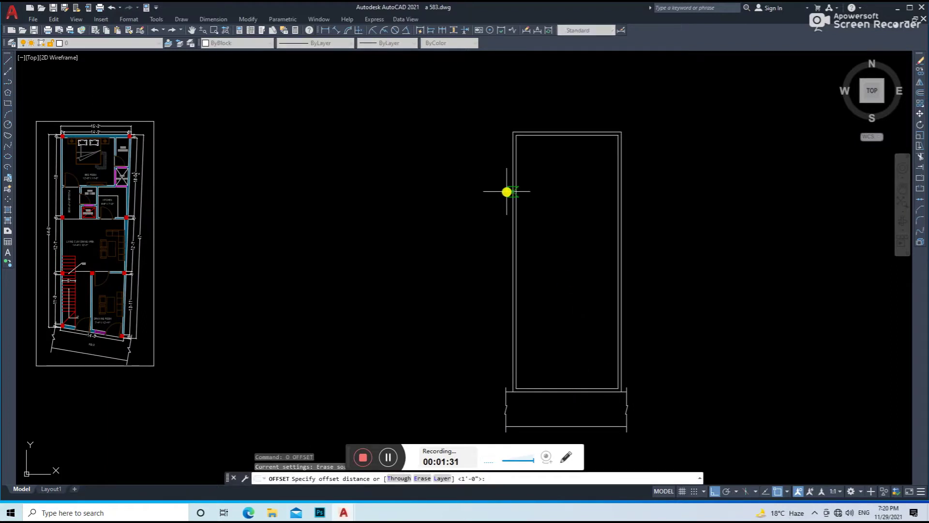
key(Return)
scroll(540, 150, up, 2)
click(545, 127)
click(556, 194)
key(Return)
key(Escape)
Step: Move the new partition line slightly lower
click(565, 154)
text(m)
key(Return)
click(575, 189)
click(575, 208)
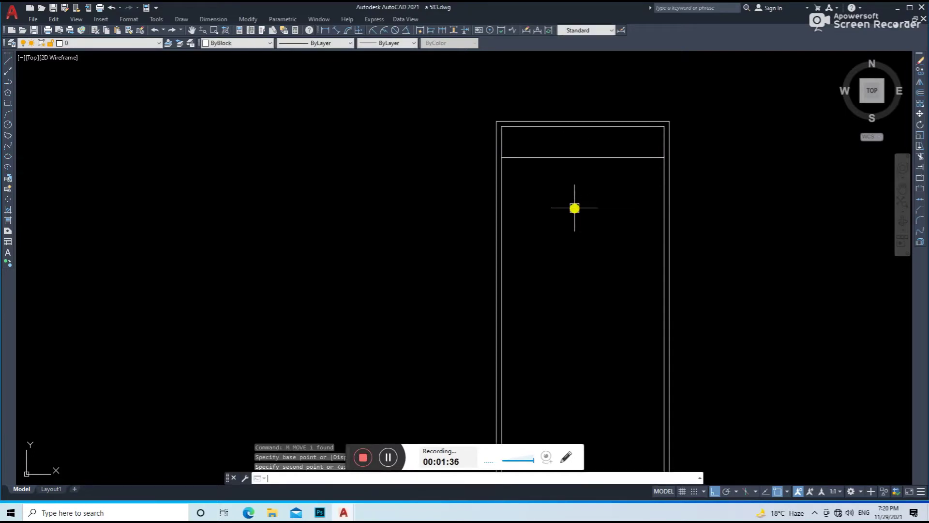
Step: Offset the partition by 1 for wall thickness and add another partition line lower down
text(o)
key(Return)
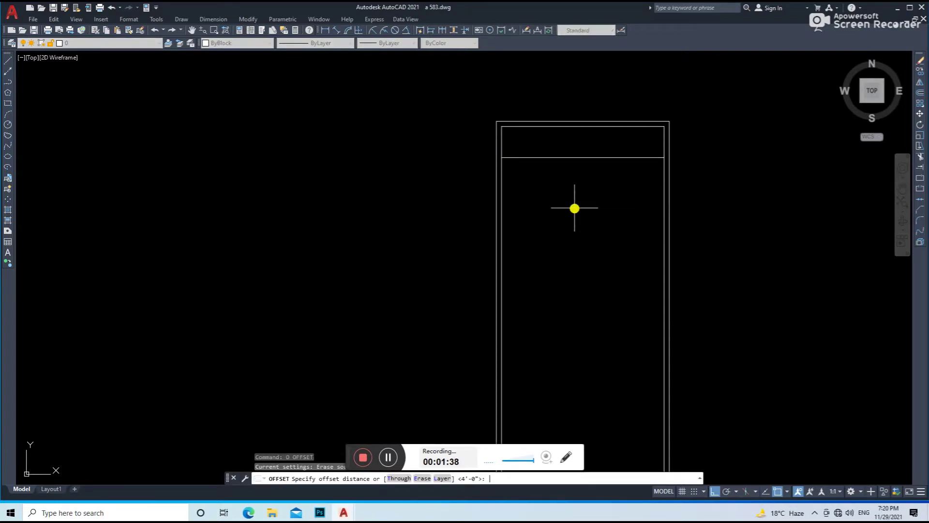
text(1)
key(Return)
click(562, 157)
click(560, 189)
key(Return)
key(Return)
click(557, 164)
click(552, 210)
Step: Trim the partition lines where they cross the walls, leaving clean cross walls
key(Return)
key(Return)
key(Return)
key(Return)
key(Return)
key(Escape)
scroll(506, 245, up, 5)
text(tr)
key(Return)
scroll(506, 246, down, 3)
scroll(596, 246, up, 3)
scroll(743, 239, down, 3)
click(681, 257)
scroll(554, 172, up, 3)
scroll(496, 148, up, 1)
scroll(497, 148, down, 2)
click(774, 158)
key(Return)
scroll(775, 159, up, 2)
key(Escape)
scroll(678, 194, down, 5)
Step: Save the drawing and bring the whole house frame back into view
key(ctrl+s)
mouse_move(618, 253)
middle_down()
mouse_move(529, 141)
mouse_move(560, 257)
middle_up()
scroll(594, 106, up, 3)
key(Escape)
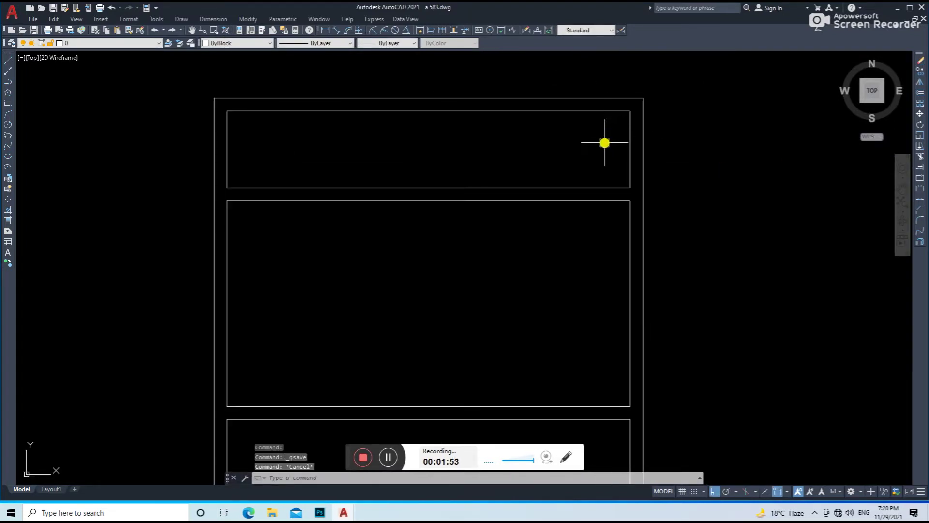
scroll(604, 143, up, 4)
Step: Offset the right inner wall 7' to the left and add a second divider 4.5 beside it
drag(650, 131, 600, 182)
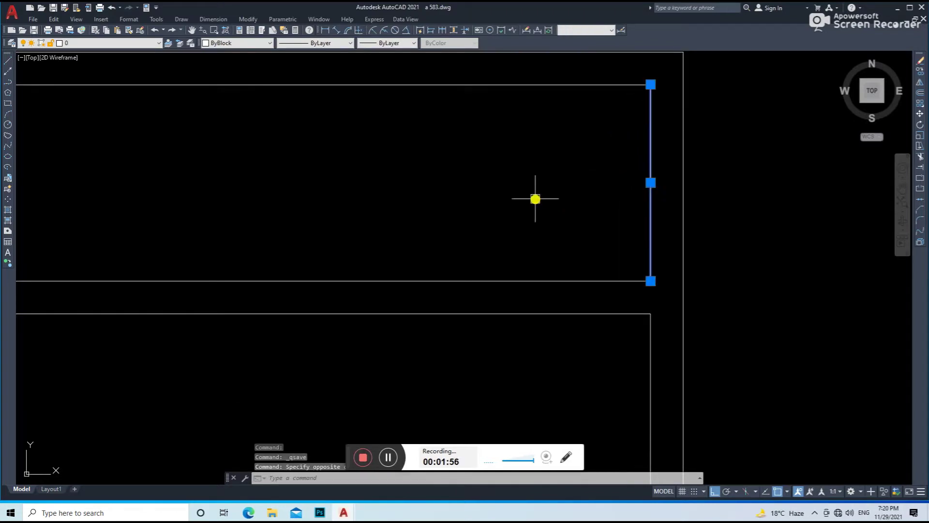
key(Escape)
text(o)
key(Return)
key(Return)
click(652, 185)
click(499, 203)
scroll(499, 204, down, 4)
key(Return)
key(Return)
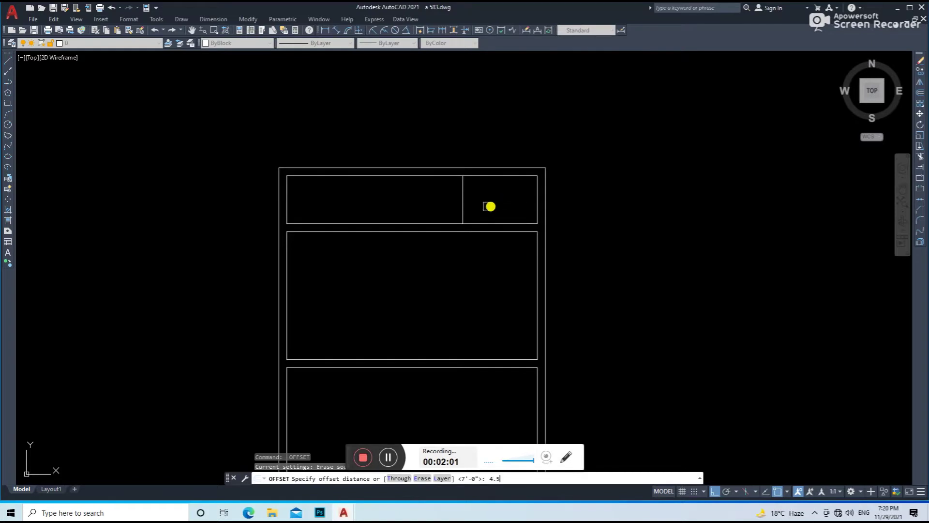
key(Return)
click(462, 213)
click(487, 220)
key(Escape)
Step: Trim the line segment between the two dividers and save the drawing
text(tr)
key(Return)
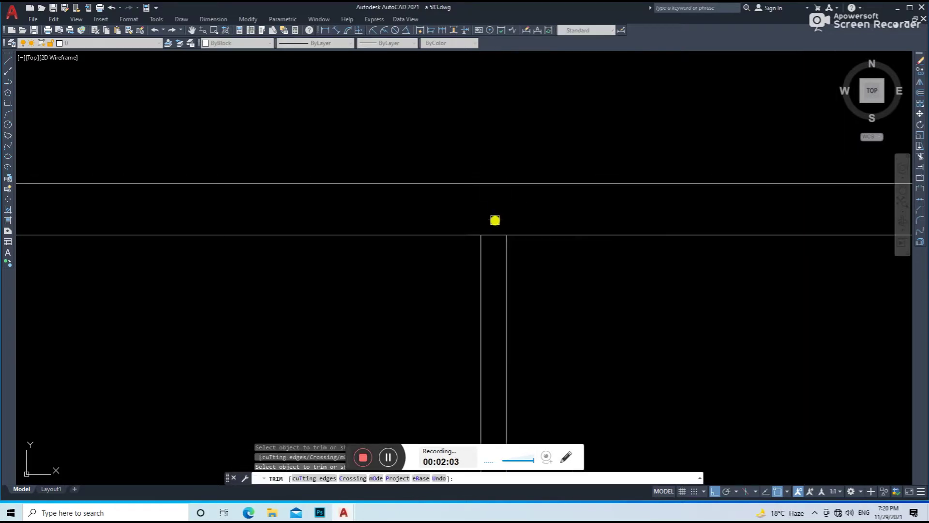
click(494, 235)
scroll(508, 212, down, 5)
key(ctrl+s)
key(Escape)
scroll(558, 242, up, 6)
Step: Move the right vertical line 4 to the right and the bottom horizontal line down 4
click(606, 218)
text(m)
key(Return)
click(562, 247)
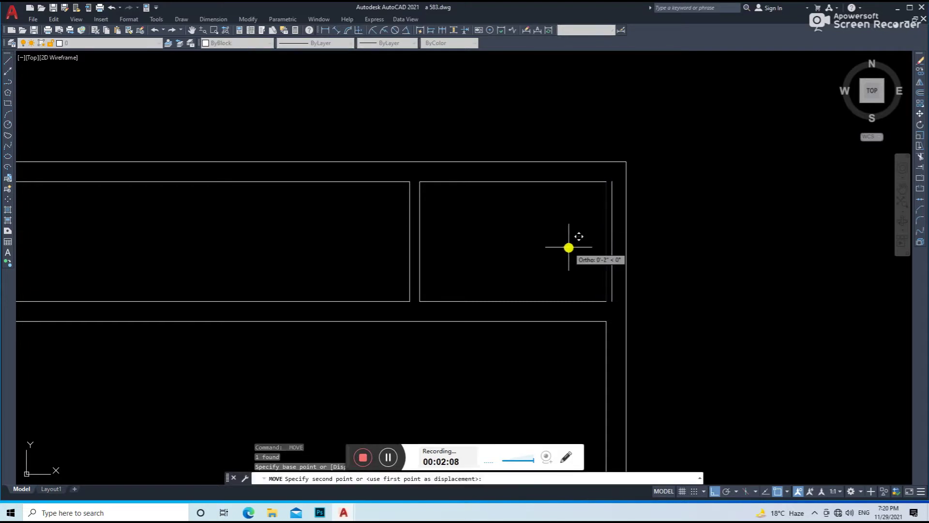
key(Return)
click(556, 286)
click(536, 307)
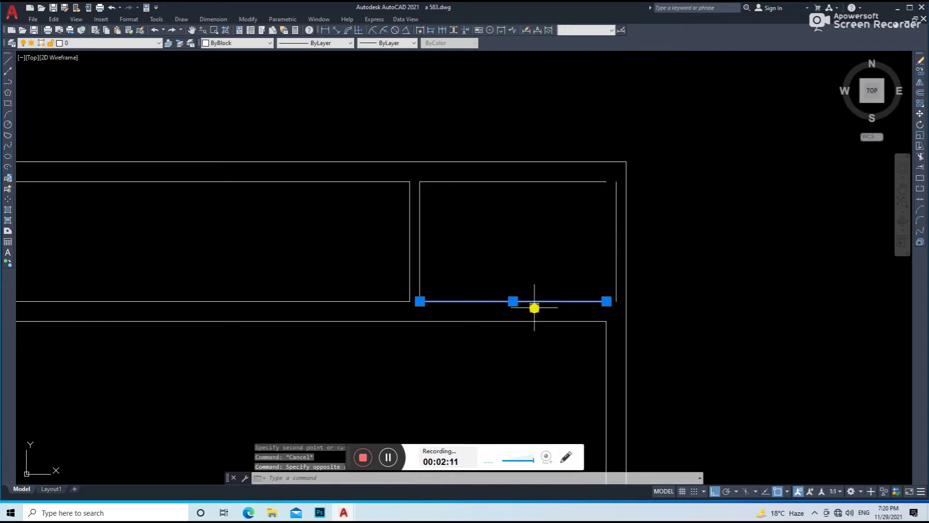
text(m)
key(Return)
click(544, 223)
text(4)
key(Return)
Step: Fillet the inner corners to close off the small room and the top corner
text(f)
key(Return)
click(452, 311)
click(418, 269)
key(Return)
click(528, 311)
click(616, 257)
key(Return)
click(596, 182)
key(Escape)
Step: Pan the plan to bring the middle room into view and start the LINE command
scroll(556, 209, down, 4)
mouse_move(533, 286)
middle_down()
mouse_move(513, 335)
mouse_move(548, 278)
middle_up()
middle_drag(625, 323, 587, 305)
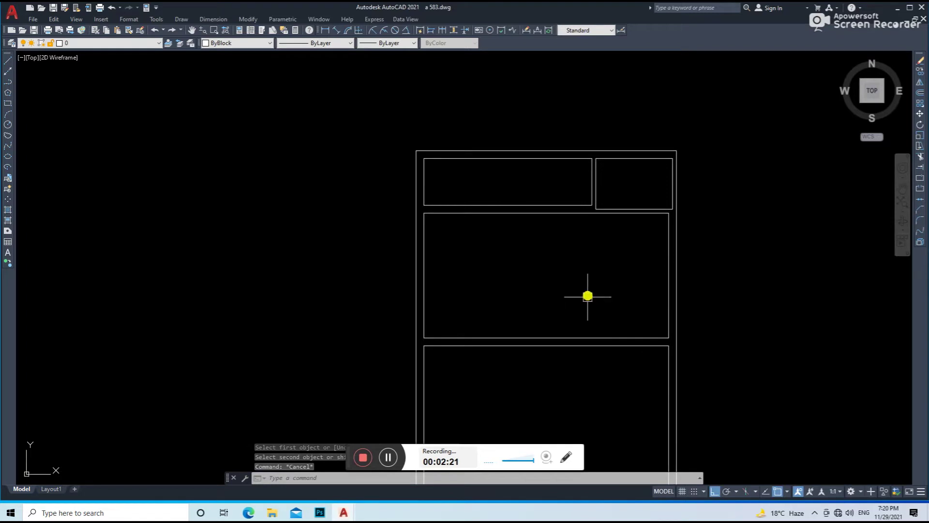
text(l)
key(Return)
Step: Draw a vertical dividing line up the middle room, trim its excess and erase the stray line
click(546, 213)
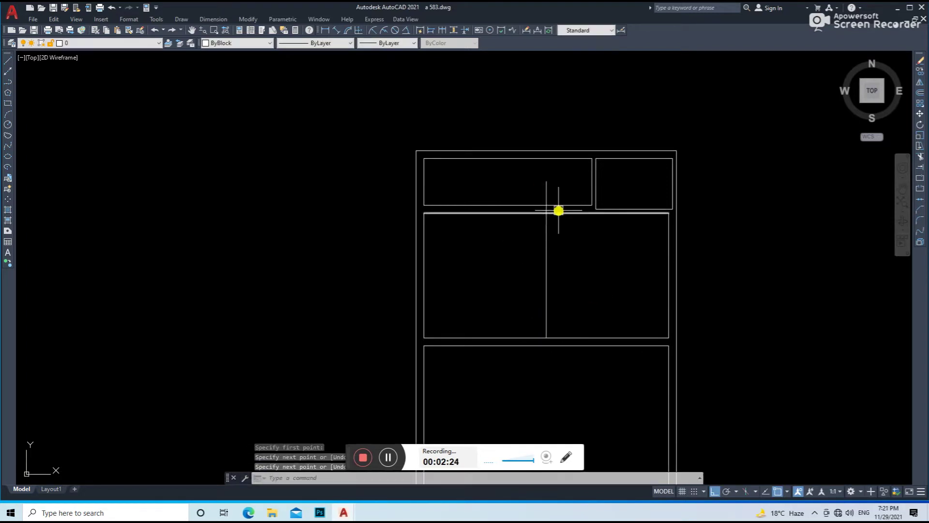
key(Return)
text(tr)
key(Return)
scroll(554, 209, up, 2)
scroll(549, 189, up, 3)
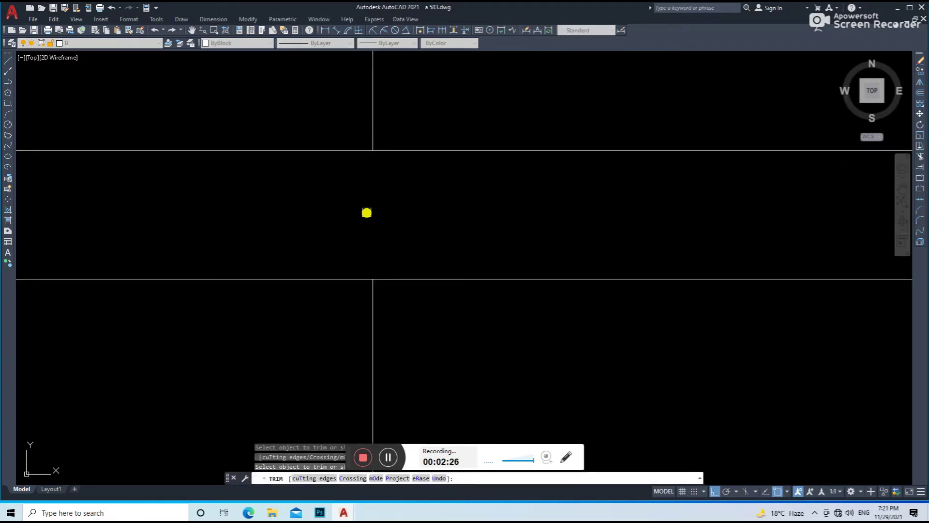
key(Escape)
scroll(371, 183, down, 1)
click(371, 160)
text(e)
key(Return)
scroll(416, 210, down, 2)
scroll(402, 229, up, 2)
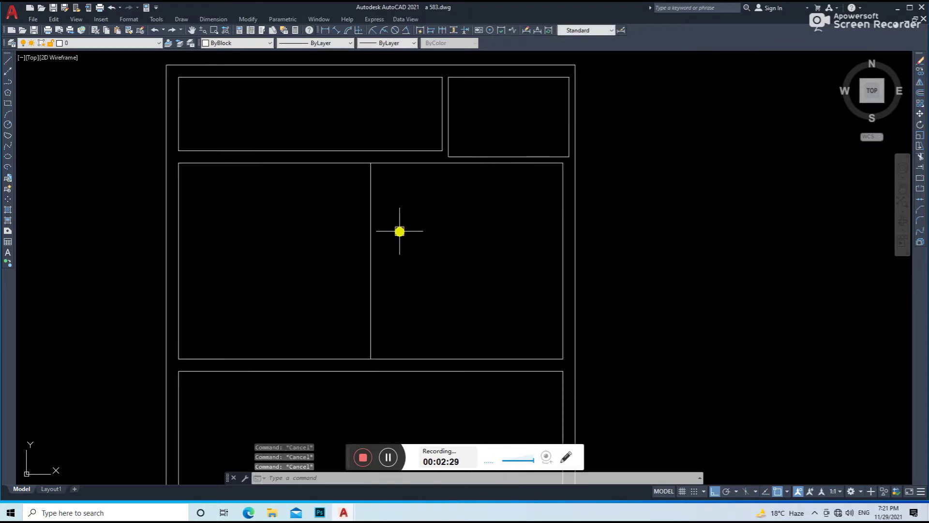
Step: Offset the middle dividing line beside itself to form a thin partition wall
text(o)
key(Return)
key(Return)
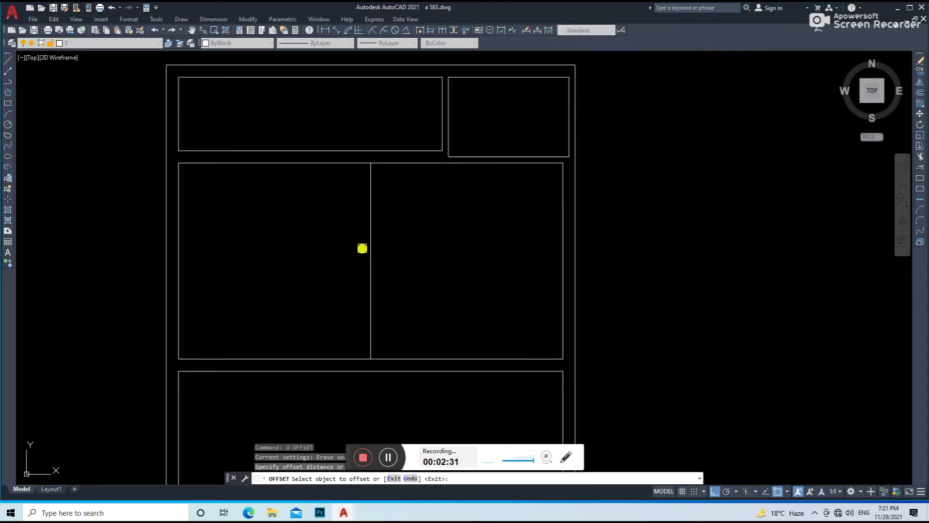
key(ctrl+z)
scroll(380, 243, up, 3)
key(ctrl+z)
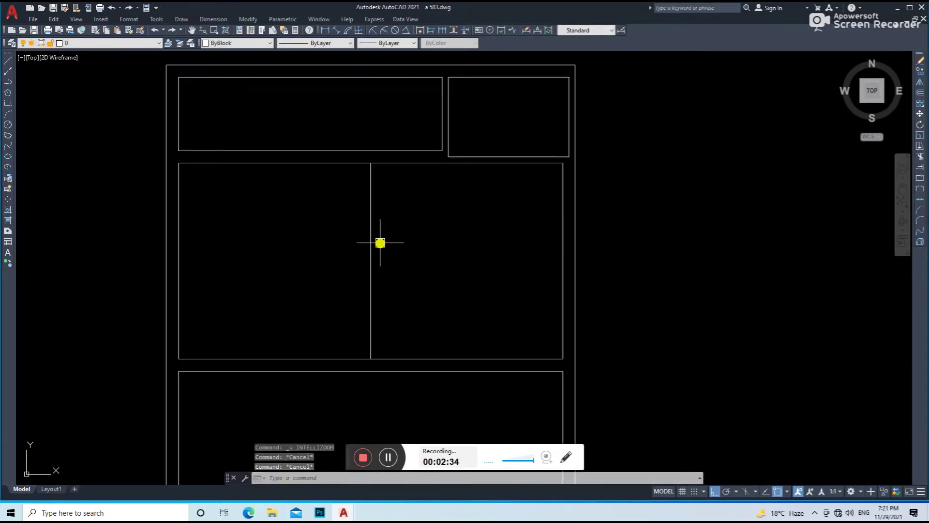
text(o)
key(Return)
Step: Trim the partition wall lines where they cross the room's horizontal walls
key(Return)
scroll(379, 240, up, 3)
click(361, 247)
click(326, 256)
key(Escape)
click(359, 247)
scroll(382, 271, down, 5)
scroll(400, 293, up, 3)
text(tr)
key(Return)
scroll(403, 310, up, 2)
scroll(397, 219, down, 5)
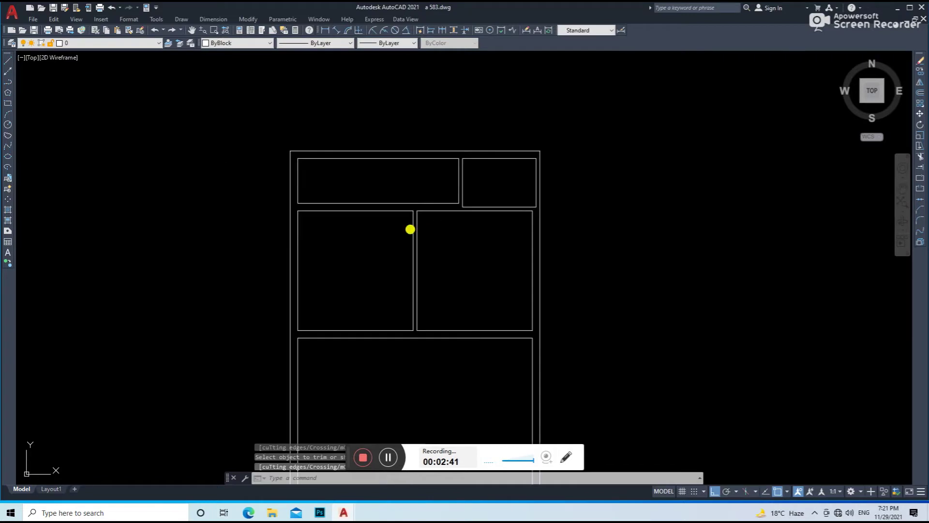
key(Escape)
Step: Offset the top-left room's left wall by 7' and then 4" to create a dividing wall
text(o)
key(Return)
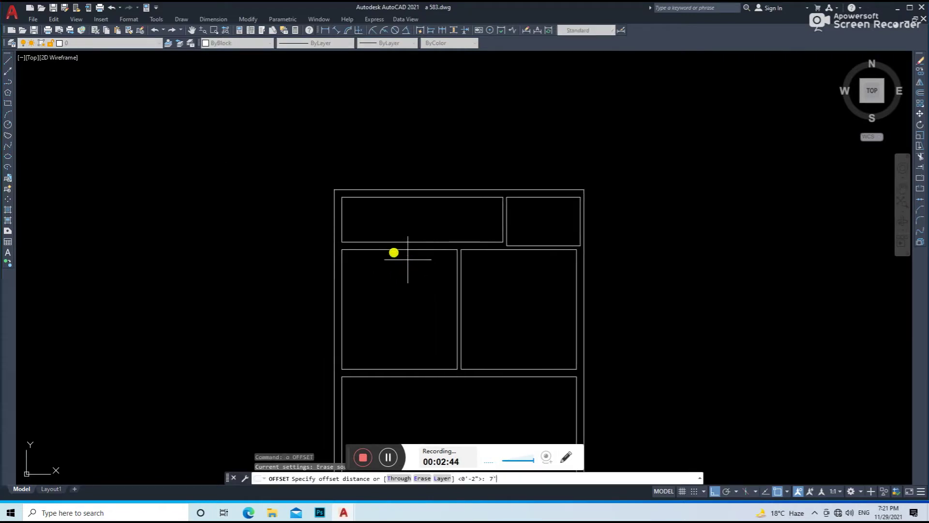
key(Return)
click(346, 208)
click(368, 212)
key(Return)
key(Return)
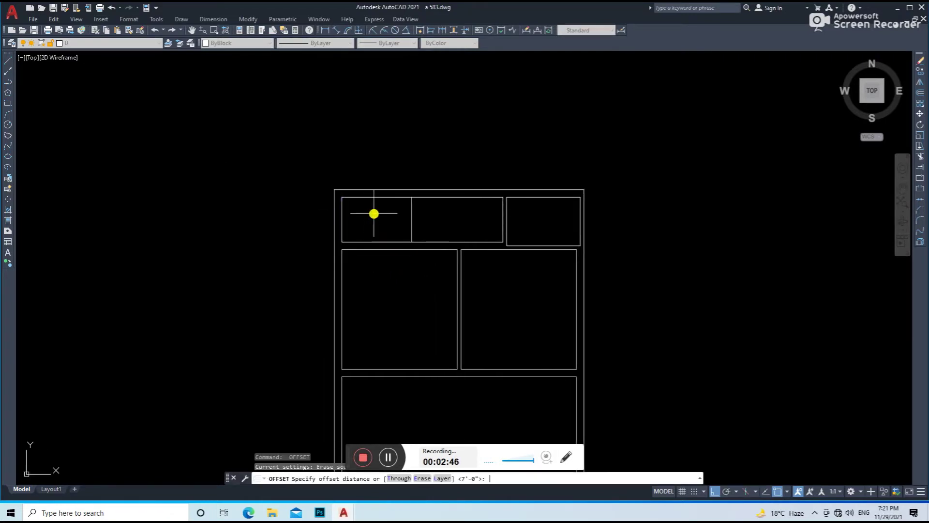
text(4)
key(Return)
click(412, 213)
click(436, 218)
Step: Trim the new dividing wall lines and save the drawing
text(tr)
key(Return)
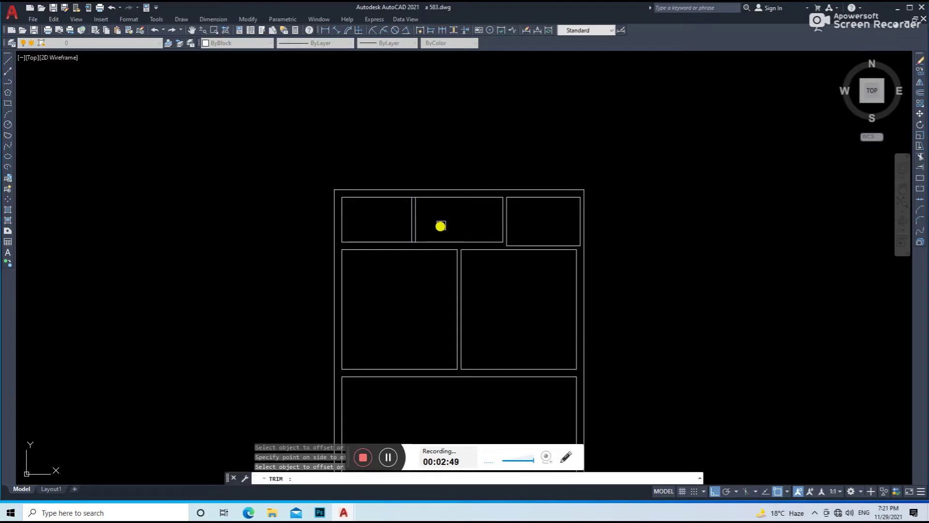
scroll(420, 245, up, 5)
scroll(398, 221, down, 5)
scroll(402, 149, up, 5)
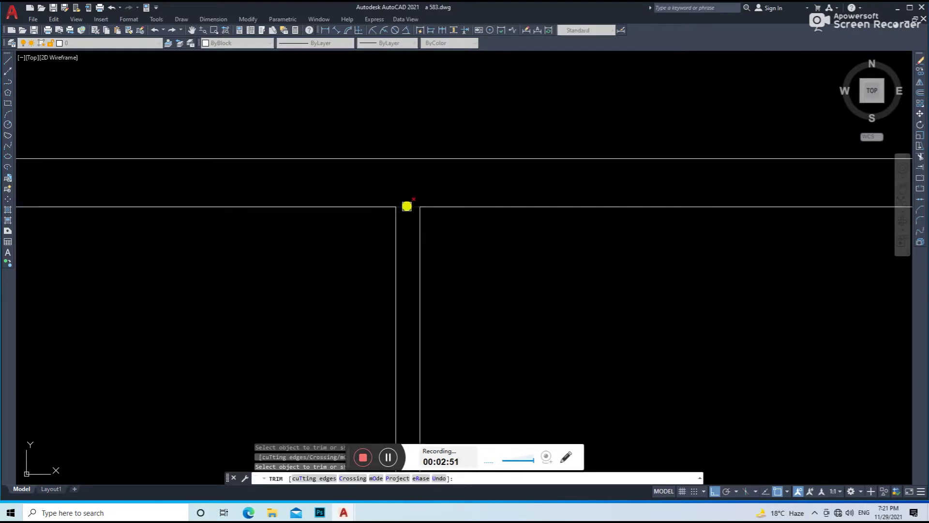
key(Escape)
key(ctrl+s)
scroll(407, 203, down, 4)
scroll(411, 241, up, 2)
Step: Move the top-left room's bottom and left wall lines into their new positions
click(394, 239)
text(m)
key(Return)
click(396, 200)
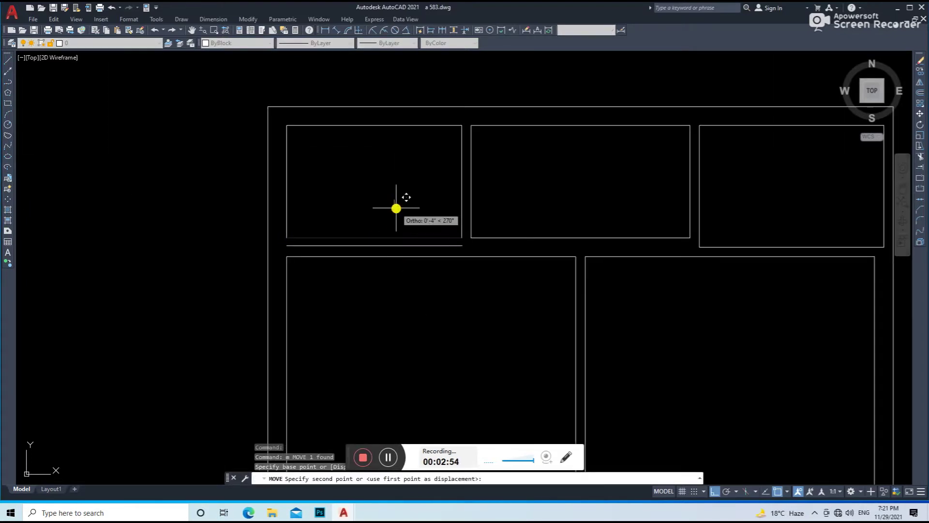
key(Return)
click(287, 211)
key(Return)
click(353, 199)
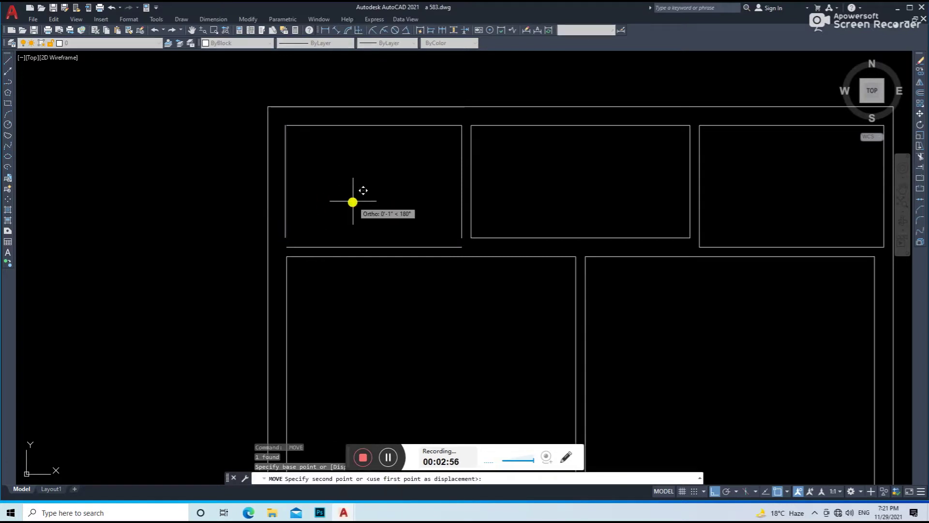
text(4)
key(Return)
Step: Fillet the top-left room's left and bottom lines into a clean corner, then save
text(f)
key(Return)
click(277, 154)
click(338, 246)
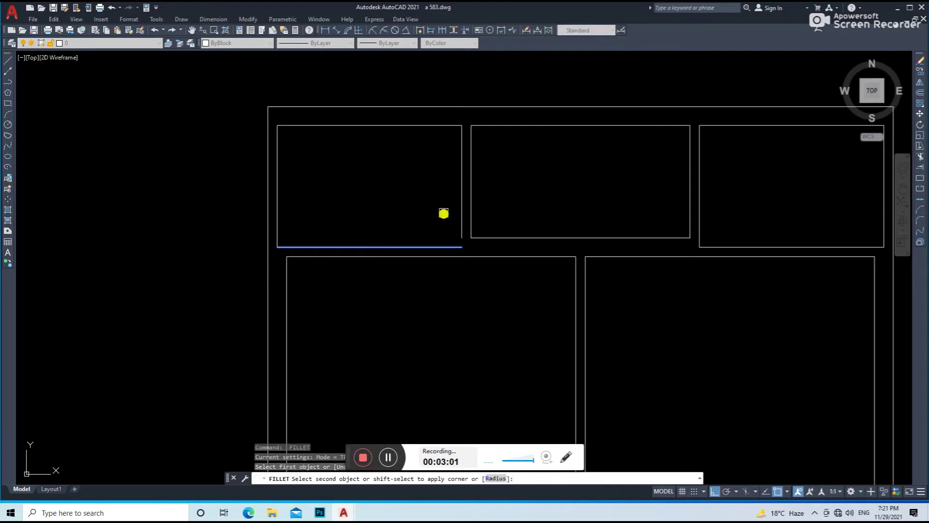
scroll(478, 216, down, 4)
key(ctrl+s)
key(Escape)
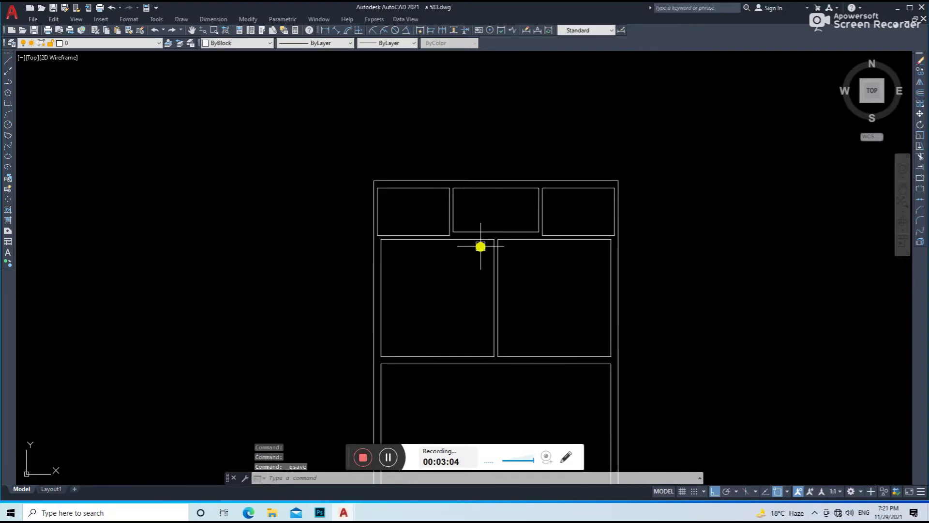
scroll(407, 283, up, 2)
Step: Move the middle room's left wall line over to the left
click(414, 260)
click(368, 292)
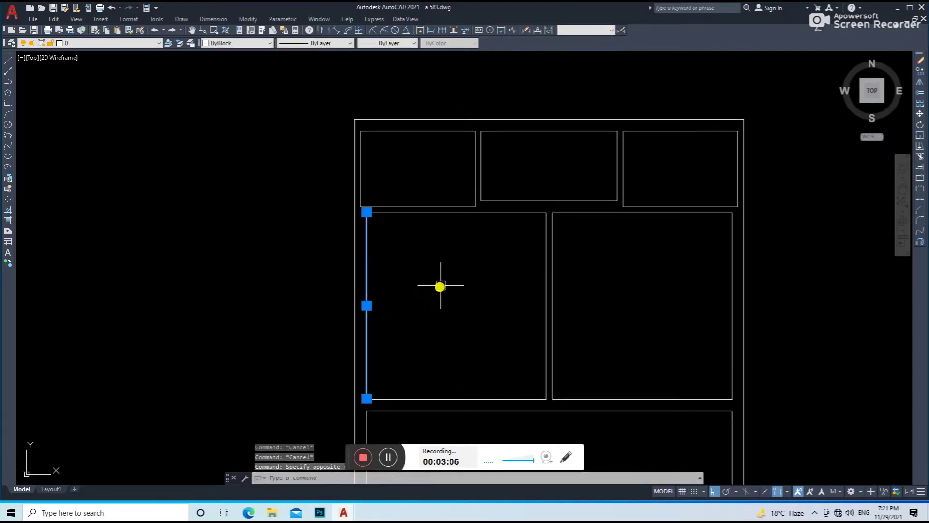
text(m)
key(Return)
click(443, 285)
key(Return)
Step: Fillet both corners of the moved left wall so the room closes cleanly
text(f)
key(Return)
click(363, 233)
click(391, 223)
key(Return)
click(362, 284)
click(404, 399)
key(Escape)
Step: Shift the right room's right wall leftward and fillet its corner closed
click(683, 275)
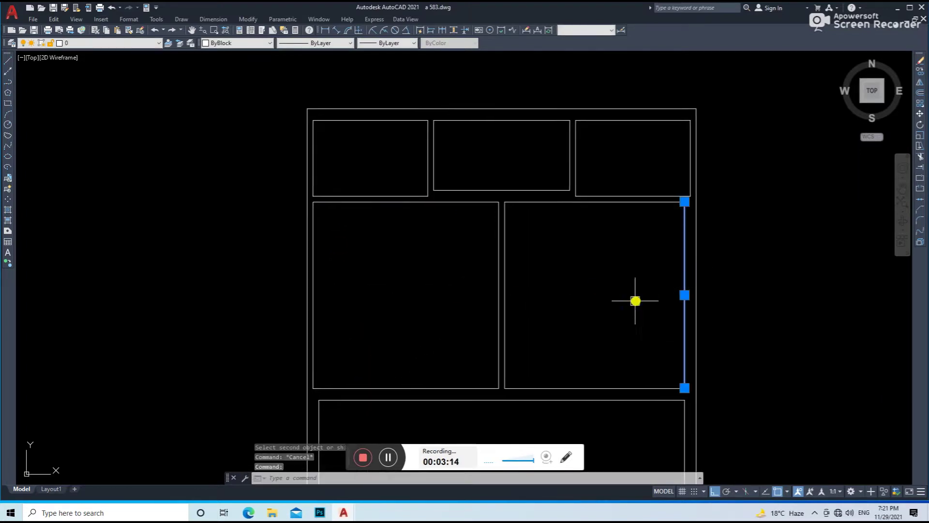
text(m)
key(Return)
click(638, 301)
key(Return)
text(f)
key(Return)
click(690, 220)
click(670, 388)
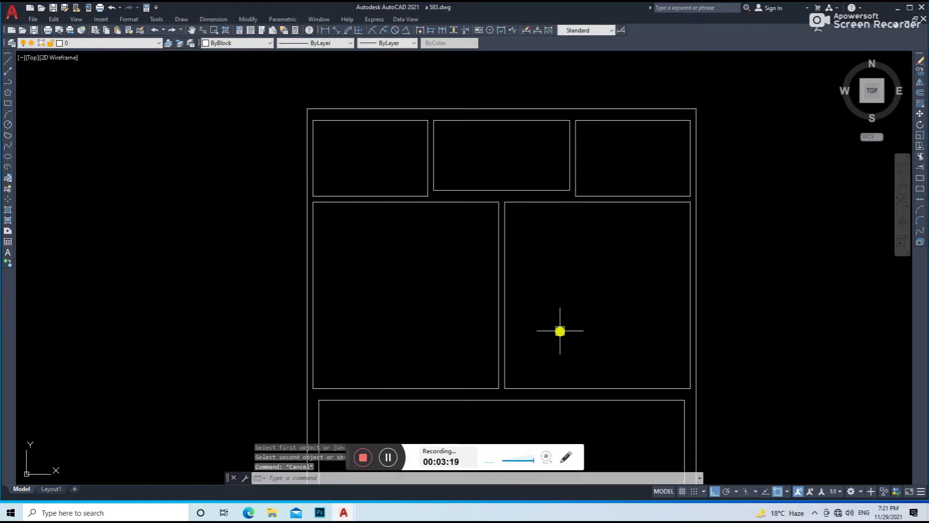
Step: Draw a short vertical line bridging the gap down to the lower room's wall
scroll(512, 257, up, 1)
text(l)
key(Return)
scroll(510, 331, up, 2)
click(510, 331)
click(506, 348)
key(Return)
Step: Offset the bridging line to the right to form the doorway's second jamb
text(o)
key(Return)
key(Return)
click(498, 339)
click(535, 342)
key(Return)
key(Return)
text(3)
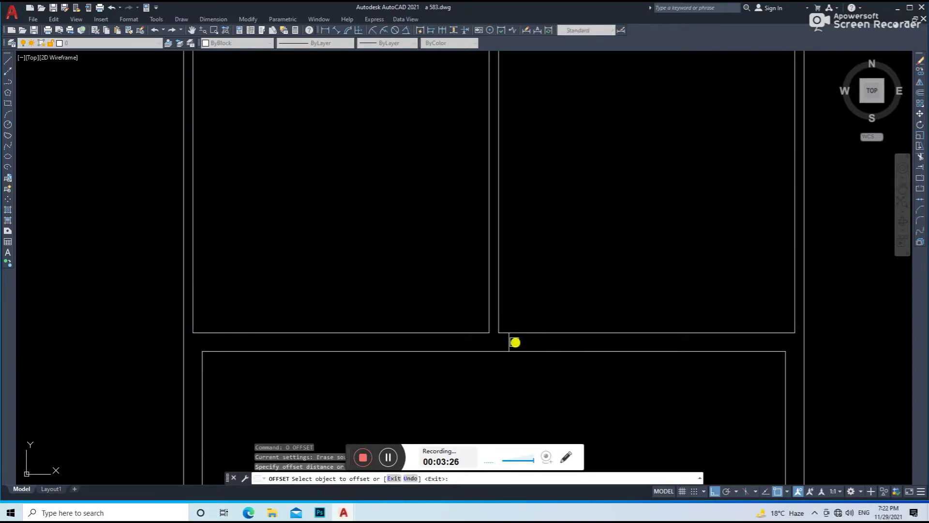
Step: Trim the wall lines with a fence to open the first doorway
key(Escape)
text(tr)
click(554, 350)
click(563, 333)
key(Return)
Step: Draw short lines closing the cut wall ends at the jambs
text(l)
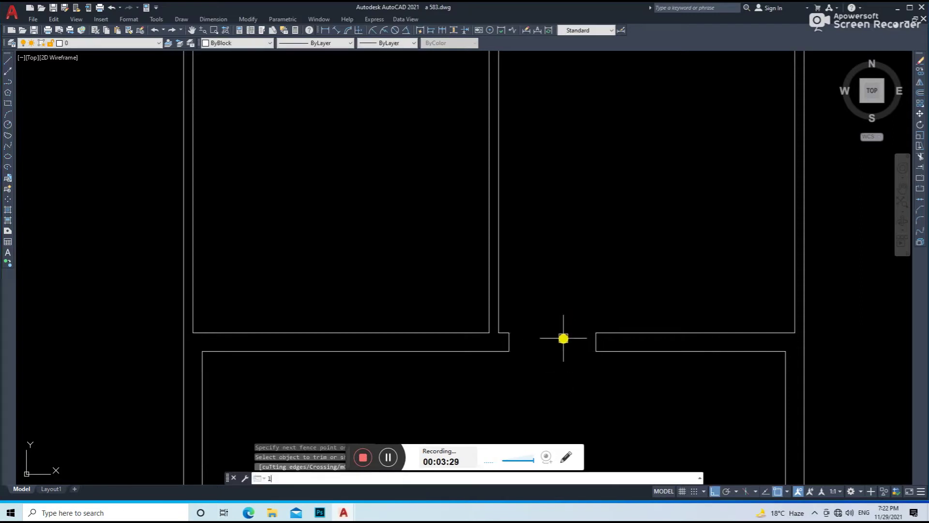
click(595, 351)
key(Return)
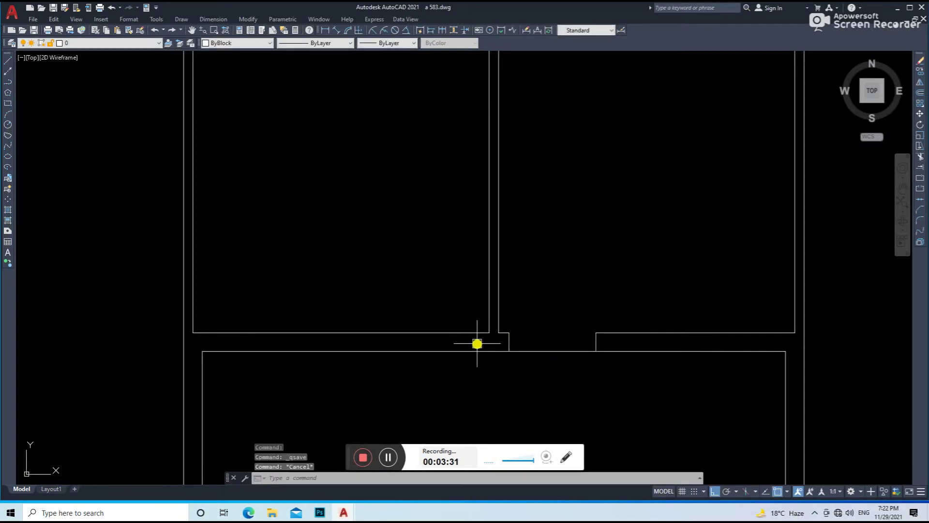
scroll(478, 344, up, 2)
text(l)
key(space)
click(499, 361)
key(Return)
Step: Offset the jamb line to the left to mark the next opening
text(o)
key(Return)
click(495, 347)
click(459, 357)
middle_drag(483, 346, 556, 334)
text(o)
key(space)
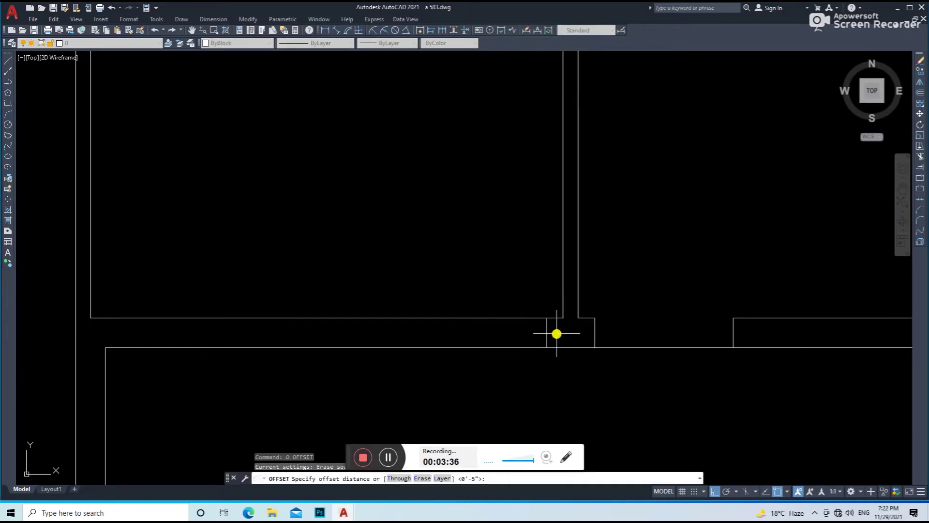
key(Return)
scroll(461, 353, down, 2)
Step: Trim an opening through both wall lines and save the drawing
text(tr)
drag(460, 353, 481, 305)
key(Return)
key(ctrl+s)
key(Escape)
scroll(518, 290, down, 3)
Step: Draw a short line joining the two walls
text(l)
key(space)
scroll(497, 273, up, 4)
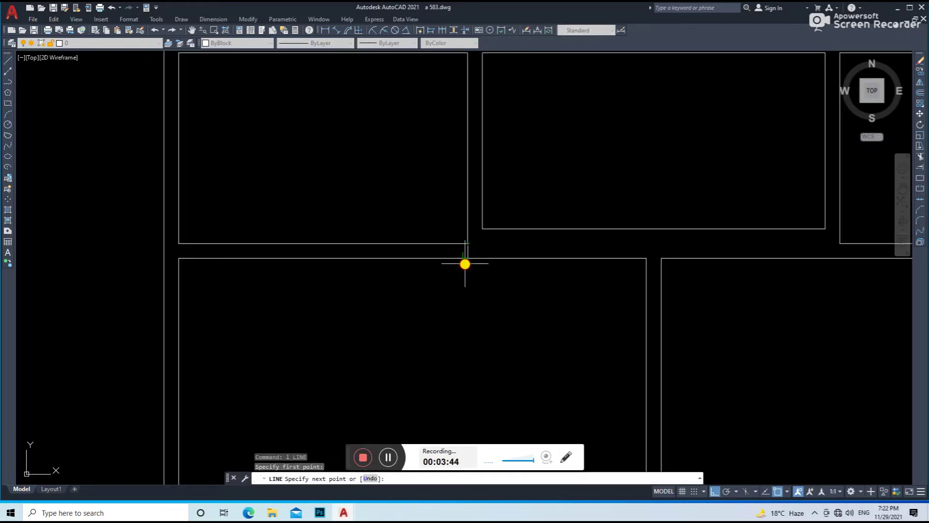
click(468, 258)
key(space)
Step: Offset the short wall line to the left
text(o)
key(space)
key(Return)
key(Return)
text(o)
key(space)
key(Return)
click(451, 251)
click(429, 268)
scroll(436, 295, down, 3)
scroll(426, 261, up, 3)
key(space)
Step: Draw a line across the wall to close the door gap
click(372, 290)
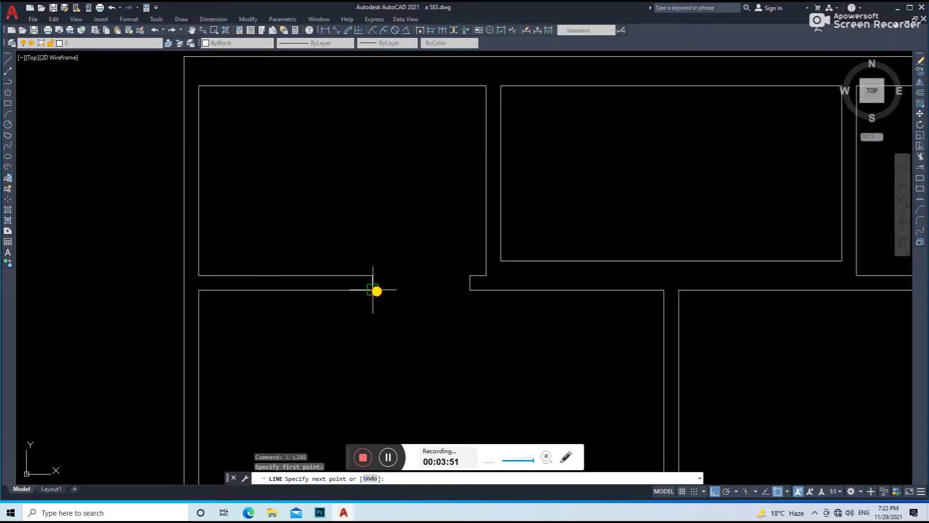
click(469, 292)
key(Return)
scroll(519, 281, down, 2)
scroll(590, 289, up, 2)
Step: Apply a 2.5 offset and draw a line ending at the wall corner
text(o)
key(Return)
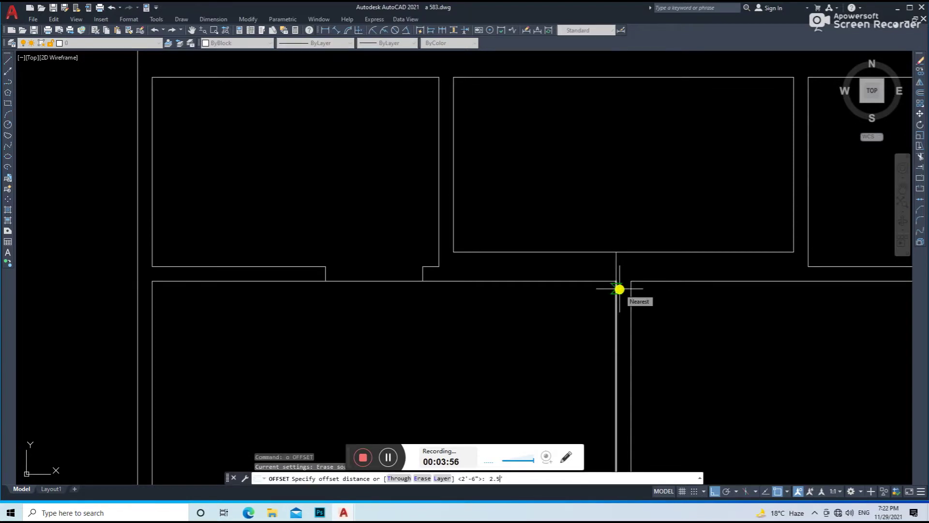
key(Return)
scroll(528, 305, down, 2)
text(l)
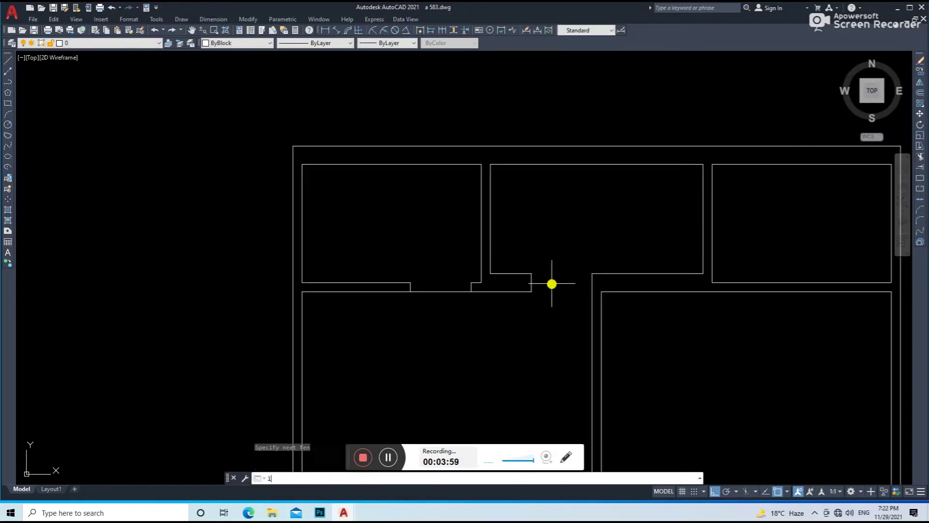
key(Return)
click(590, 272)
key(Return)
Step: Offset the wall line downward near the stairs and extend a vertical line to the top wall
middle_drag(528, 294, 563, 279)
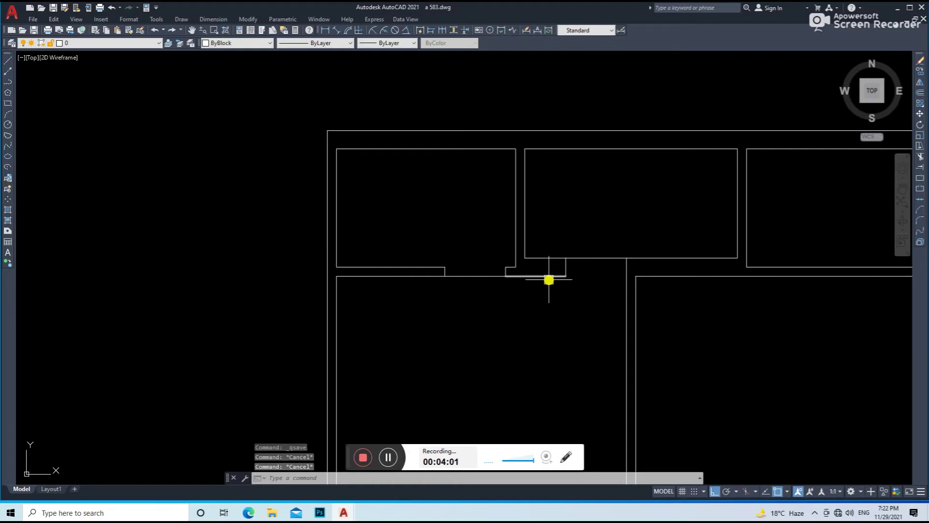
text(o)
key(Return)
key(Return)
scroll(533, 268, up, 2)
click(535, 252)
click(541, 291)
key(Return)
scroll(514, 269, down, 4)
scroll(600, 276, up, 2)
scroll(575, 273, up, 4)
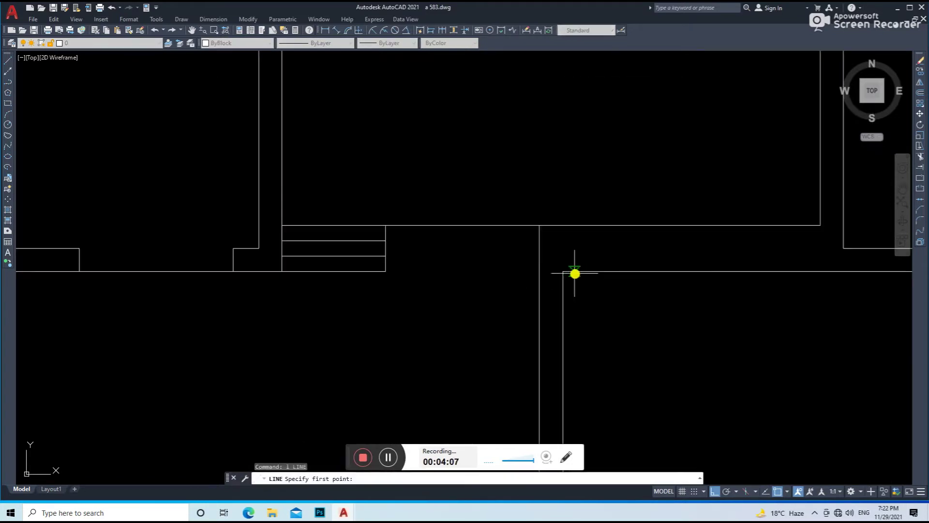
click(563, 226)
key(Return)
Step: Offset the wall line by 3 to form a door jamb
text(o)
key(Return)
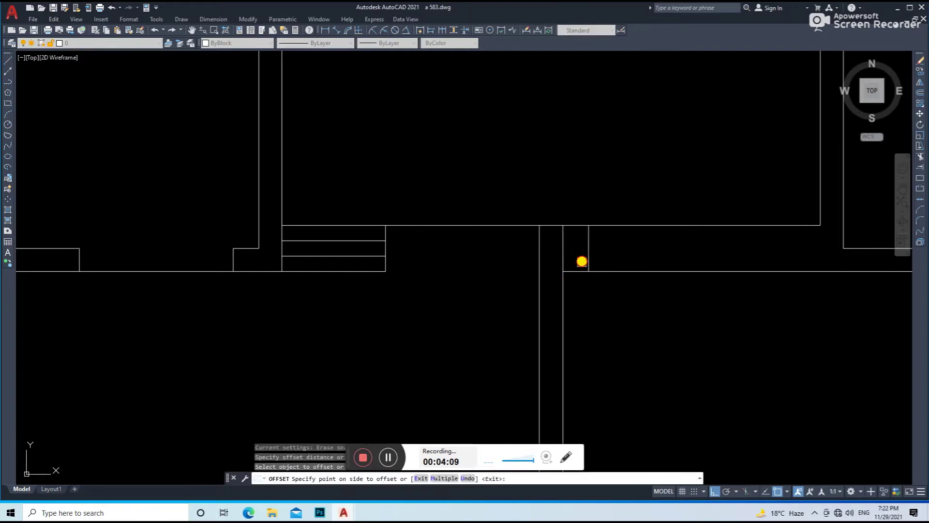
scroll(581, 264, down, 3)
key(Escape)
key(Escape)
text(o)
key(Return)
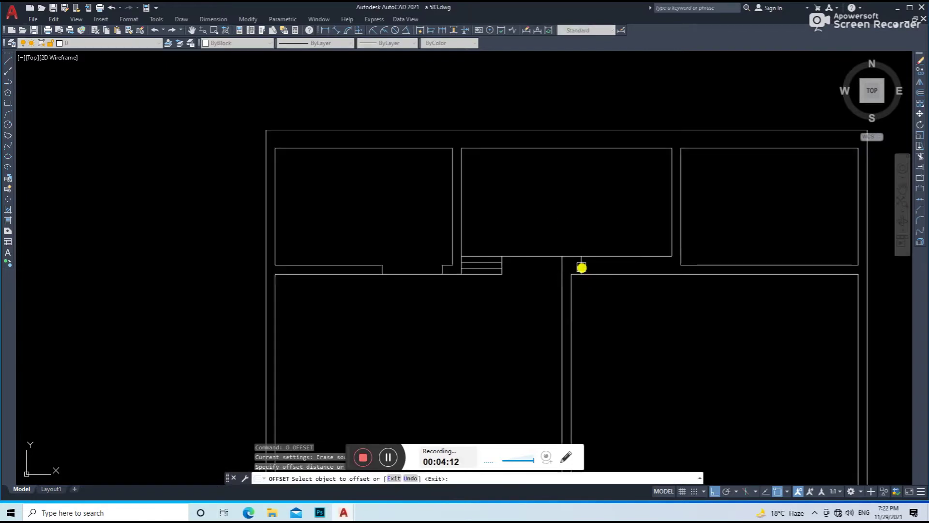
click(590, 262)
click(621, 282)
key(Escape)
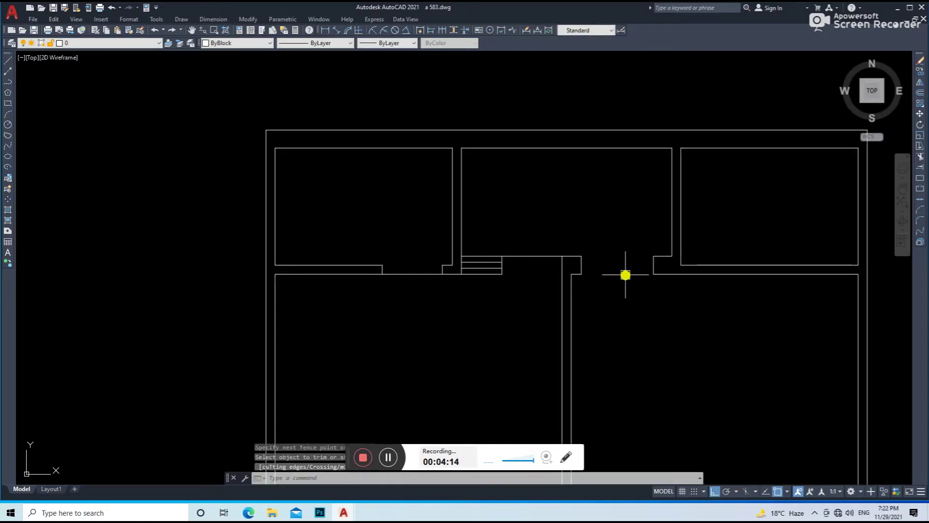
Step: Cancel the unfinished line and save the drawing
text(l)
key(Return)
key(ctrl+s)
key(Escape)
scroll(649, 253, down, 4)
middle_drag(666, 230, 602, 276)
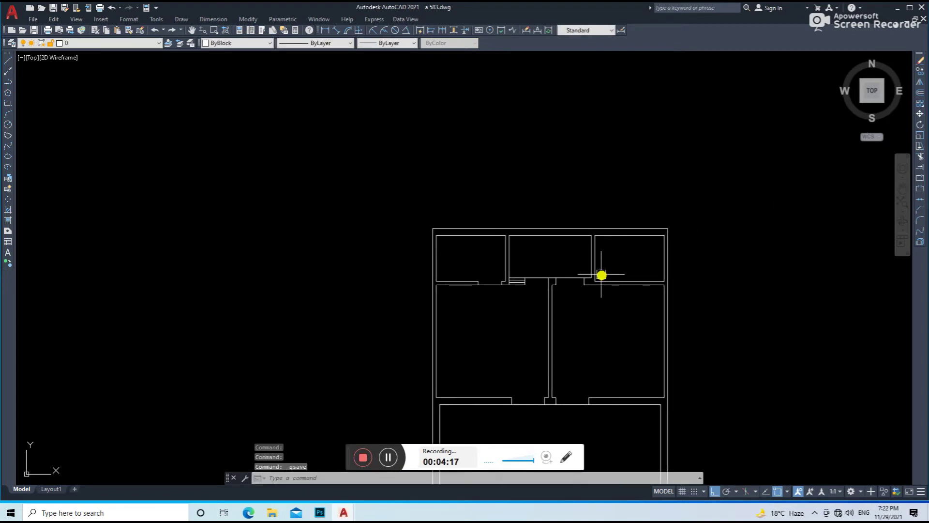
scroll(602, 277, up, 2)
Step: Offset the wall lines by 2 for the last doorway
text(l)
key(Return)
scroll(599, 289, up, 5)
key(Escape)
text(o)
key(Return)
text(2)
key(Return)
scroll(643, 276, down, 5)
key(Escape)
Step: Trim the marked wall lines to open the doorway
text(tr)
key(Return)
click(639, 232)
key(Return)
key(Return)
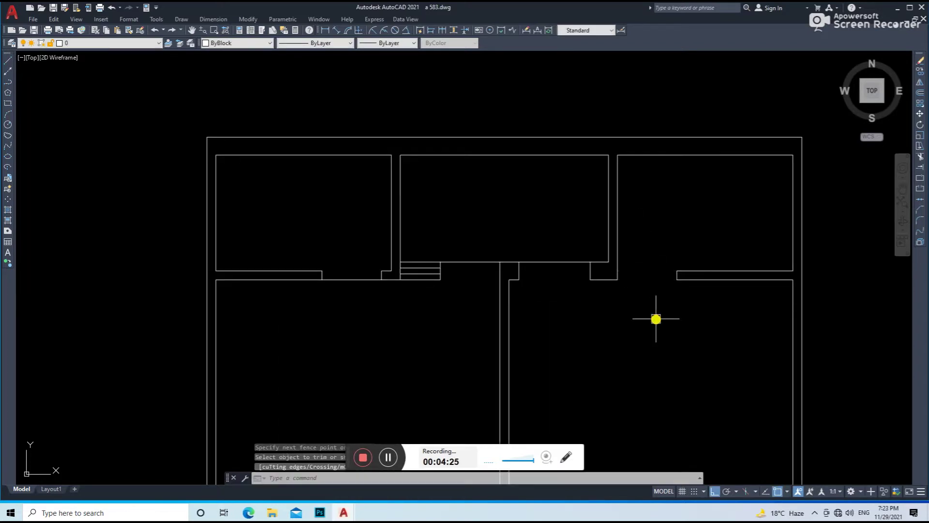
Step: Begin a line at the door jamb, then save the drawing
text(l)
key(Return)
click(615, 281)
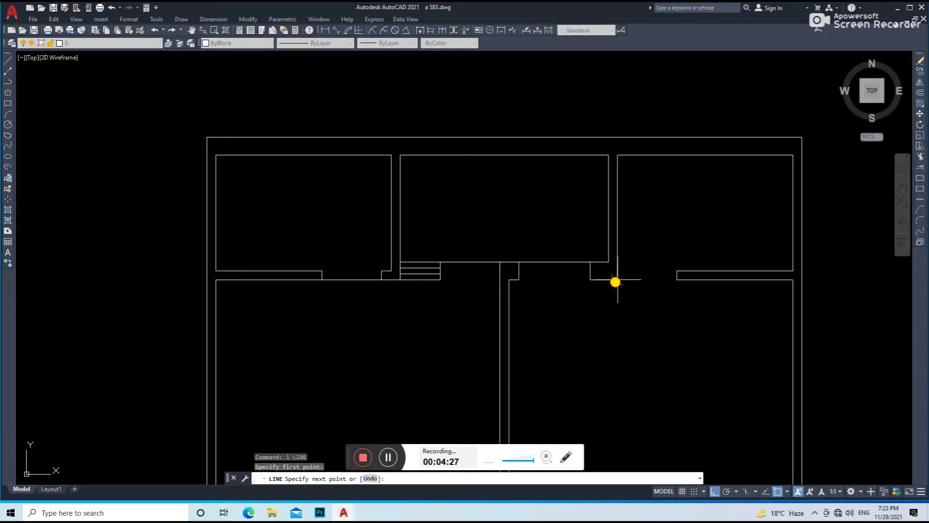
key(Escape)
scroll(678, 281, down, 5)
middle_drag(633, 291, 607, 259)
key(ctrl+s)
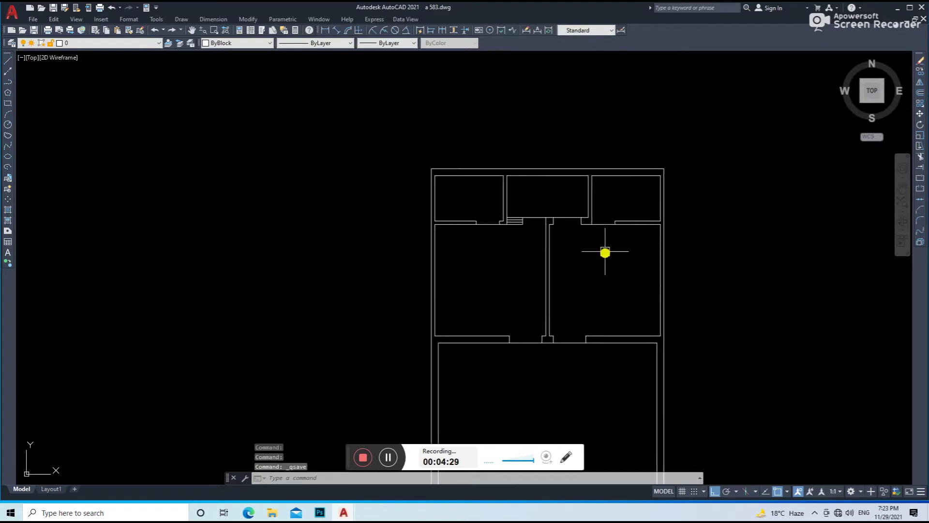
key(Escape)
key(Escape)
scroll(605, 252, up, 4)
scroll(562, 305, down, 8)
middle_drag(561, 307, 504, 138)
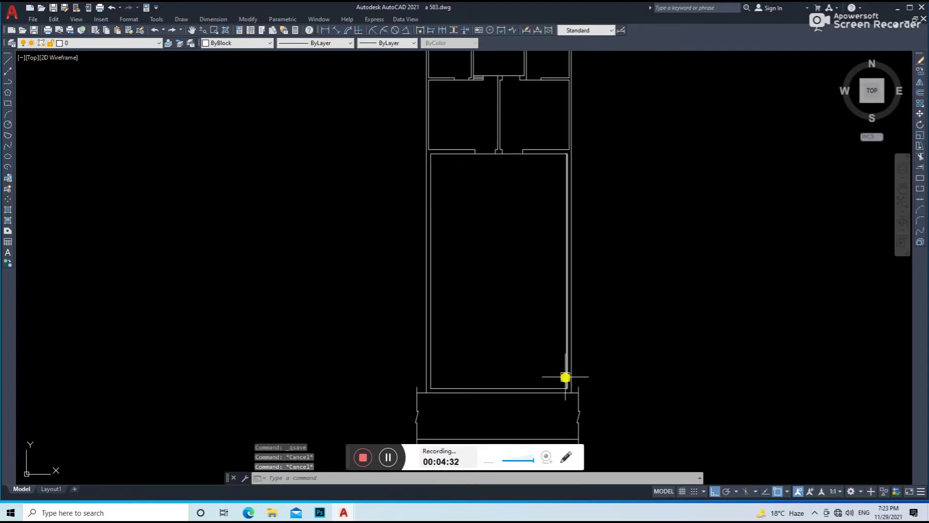
Step: Offset the horizontal wall line by 2 to form a double partition wall
text(o)
key(Return)
text(2)
key(Return)
scroll(552, 380, up, 3)
scroll(542, 339, down, 5)
scroll(544, 295, up, 3)
scroll(540, 281, up, 3)
click(557, 255)
click(606, 232)
key(Return)
Step: Trim the new wall between the verticals and remove the short stubs to their right
key(t)
key(r)
key(Return)
scroll(606, 232, up, 4)
drag(592, 240, 575, 310)
key(Escape)
drag(655, 225, 627, 296)
scroll(608, 289, down, 4)
scroll(468, 274, up, 4)
Step: Erase the two stray wall segments
text(tr)
key(Escape)
click(484, 218)
click(392, 317)
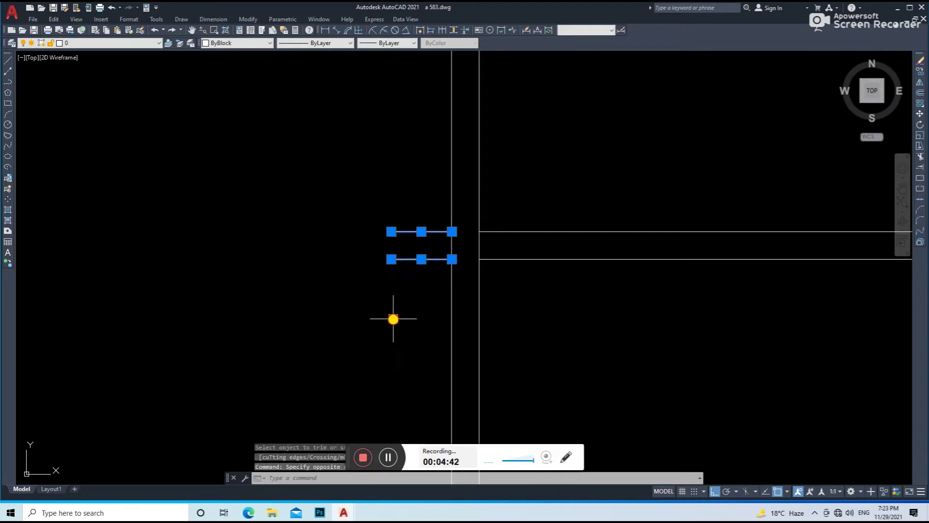
text(e)
key(Return)
scroll(529, 322, down, 4)
Step: Offset the room's right wall by 2 toward the inside of the room
key(o)
key(Return)
key(Return)
scroll(594, 305, up, 2)
click(599, 303)
click(542, 315)
key(Return)
key(Return)
key(Escape)
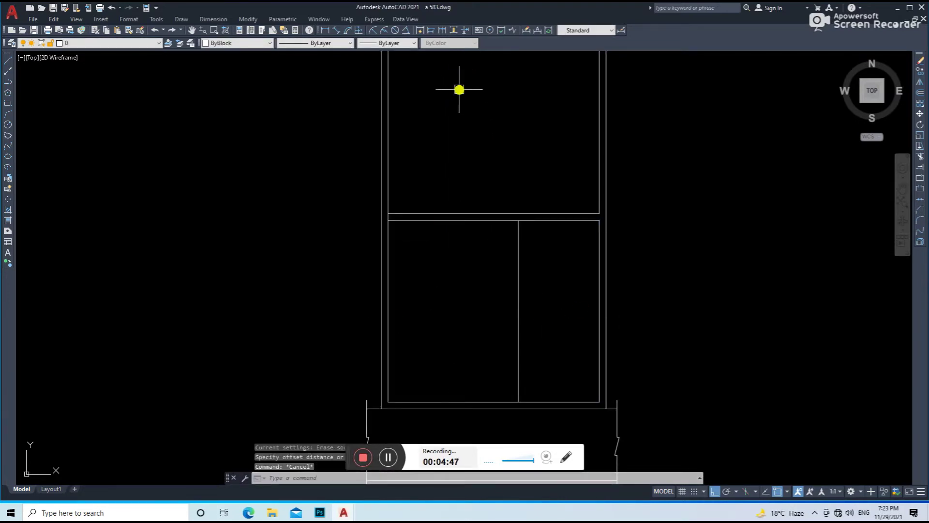
click(340, 31)
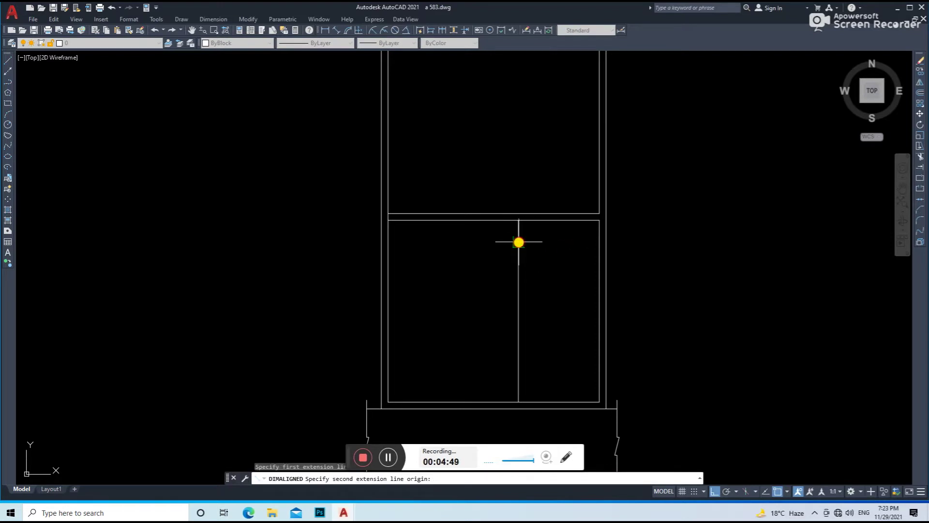
key(Escape)
middle_drag(579, 249, 576, 236)
Step: Add a parallel line 2 units beside the middle wall
key(o)
key(Return)
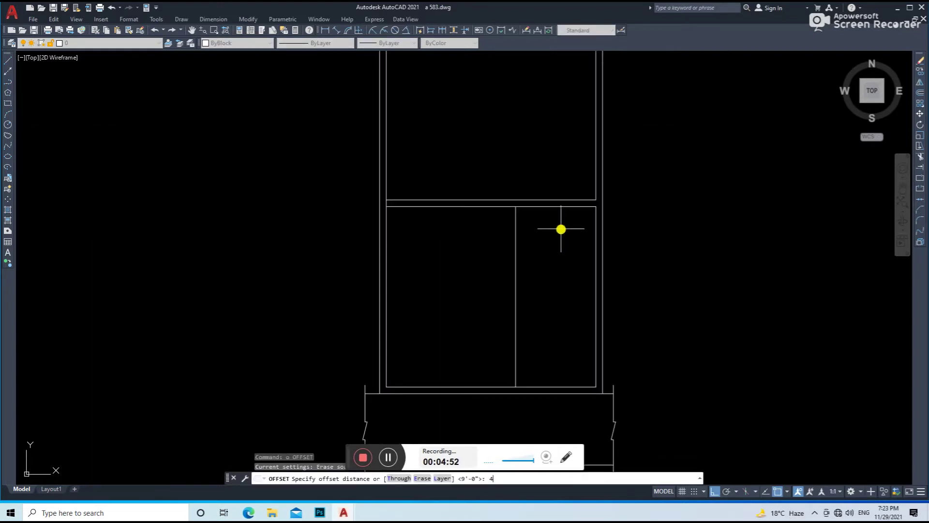
click(516, 224)
scroll(514, 209, up, 3)
key(Escape)
key(t)
key(r)
key(Return)
scroll(523, 193, down, 3)
key(Escape)
scroll(533, 357, up, 5)
scroll(477, 315, down, 4)
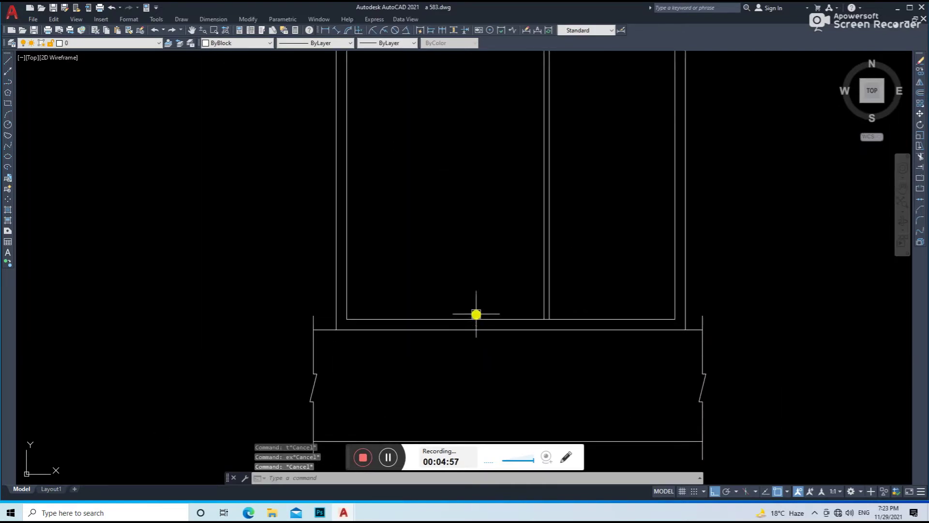
Step: Offset the room's bottom line upward across both spaces
key(o)
key(Return)
click(475, 319)
click(483, 285)
key(Return)
key(Return)
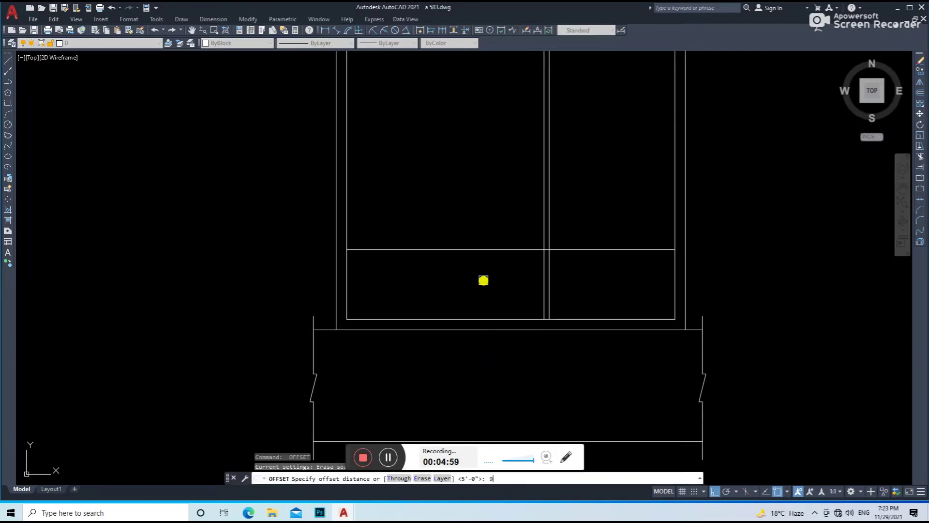
key(Escape)
Step: Run TRIM on the intersecting partition lines
key(t)
key(r)
key(Return)
scroll(513, 261, up, 3)
scroll(484, 276, down, 3)
scroll(523, 281, up, 3)
text(r)
key(Return)
scroll(482, 293, down, 3)
scroll(492, 269, up, 3)
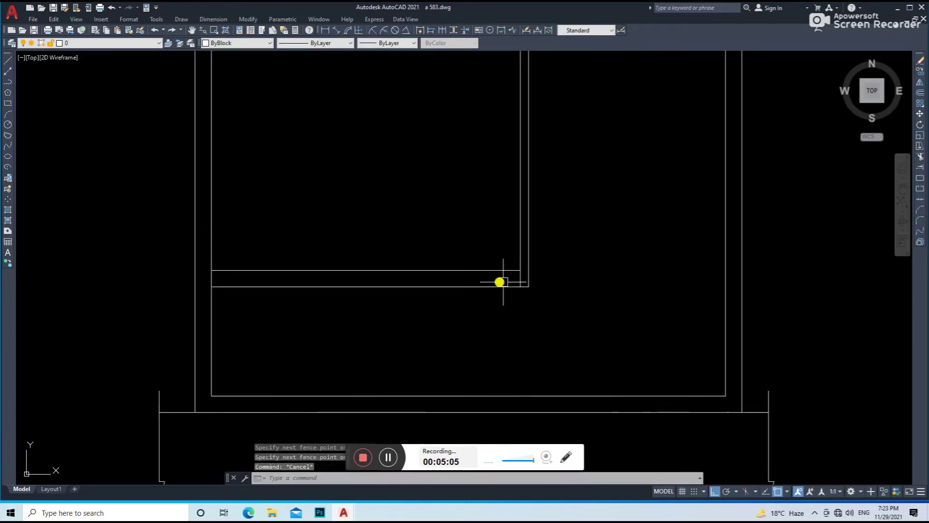
scroll(524, 272, up, 2)
scroll(524, 273, down, 3)
Step: Offset the vertical wall line into the lower rectangle
scroll(337, 275, up, 3)
scroll(471, 239, down, 3)
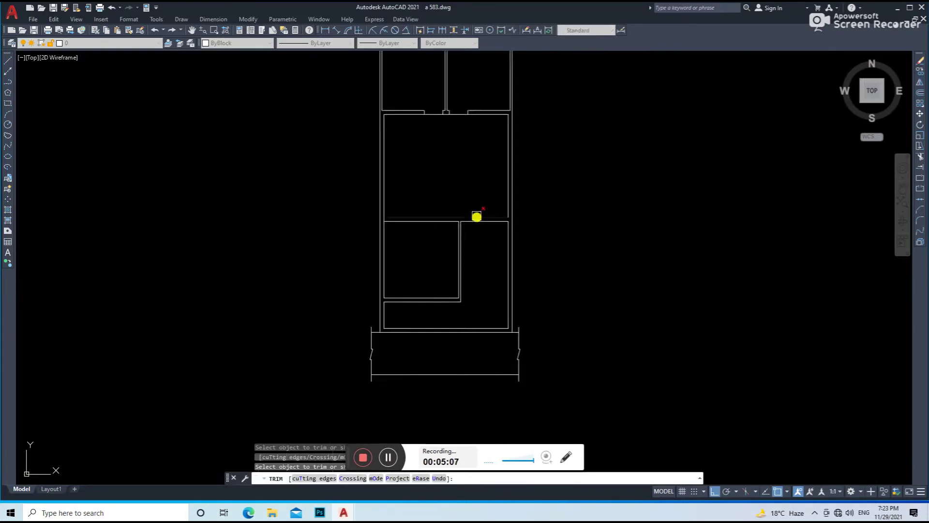
scroll(455, 229, up, 3)
text(t)
scroll(454, 229, down, 3)
scroll(455, 259, up, 1)
key(Escape)
text(o)
key(Return)
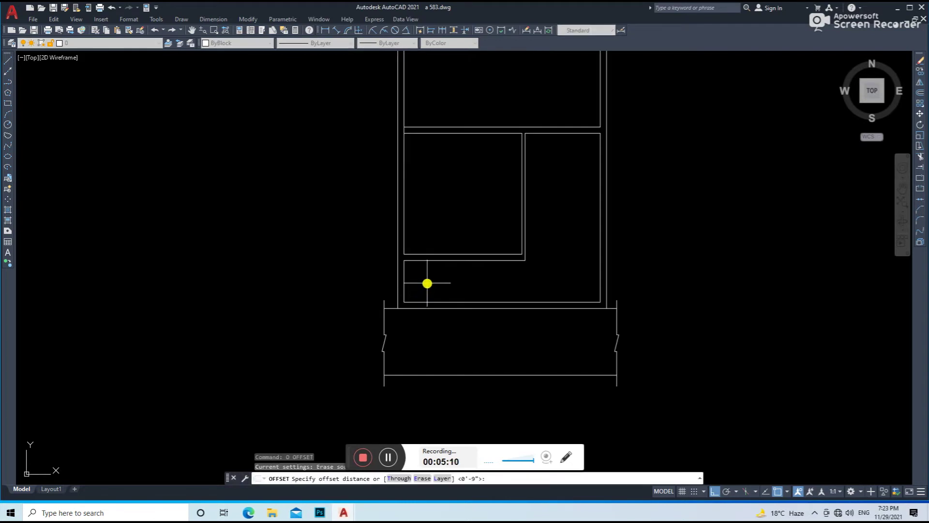
click(401, 276)
click(453, 280)
scroll(465, 276, up, 2)
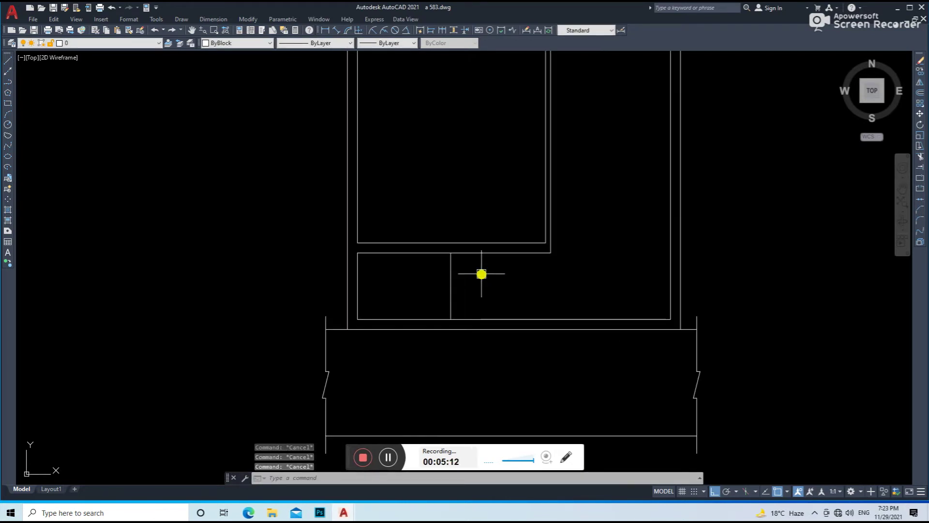
key(Escape)
Step: Offset that new vertical line again to form the partition's second wall face
text(o)
key(Return)
click(451, 281)
click(475, 297)
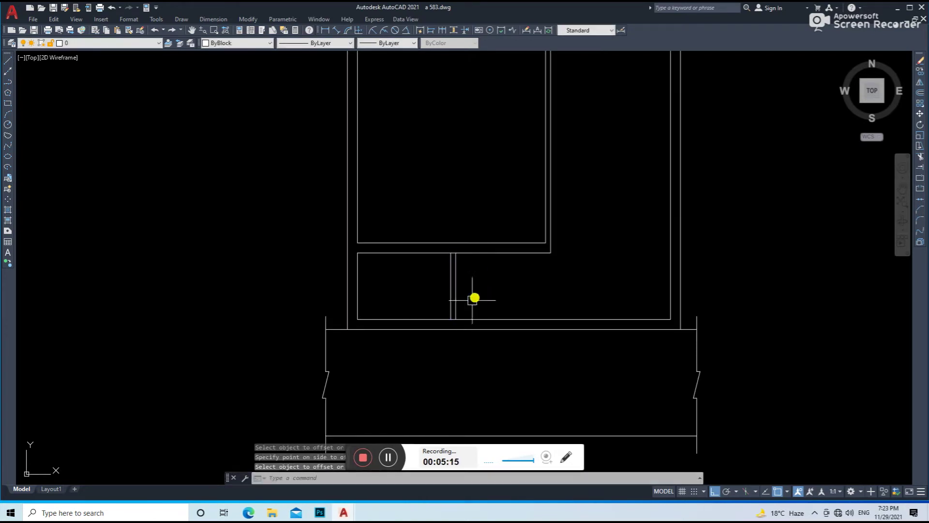
scroll(455, 308, up, 3)
scroll(453, 257, down, 3)
text(tr)
scroll(454, 156, up, 3)
scroll(453, 156, down, 3)
key(Escape)
Step: Move the horizontal partition line into position
click(414, 249)
text(m)
key(Return)
click(415, 302)
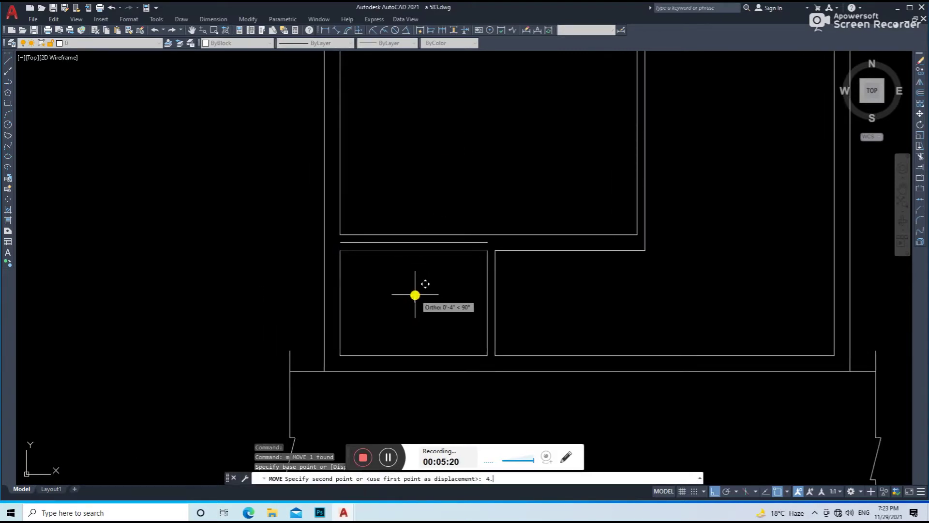
key(Return)
Step: Fillet the lower rectangle's corner closed
text(f)
key(Return)
click(341, 254)
click(384, 244)
Step: Move the small room's left wall line further left
click(411, 284)
click(336, 307)
text(m)
key(Return)
click(410, 291)
Step: Fillet the left wall to close the small room's top-left and bottom-left corners
text(f)
key(Return)
click(336, 263)
click(357, 247)
click(336, 329)
click(363, 355)
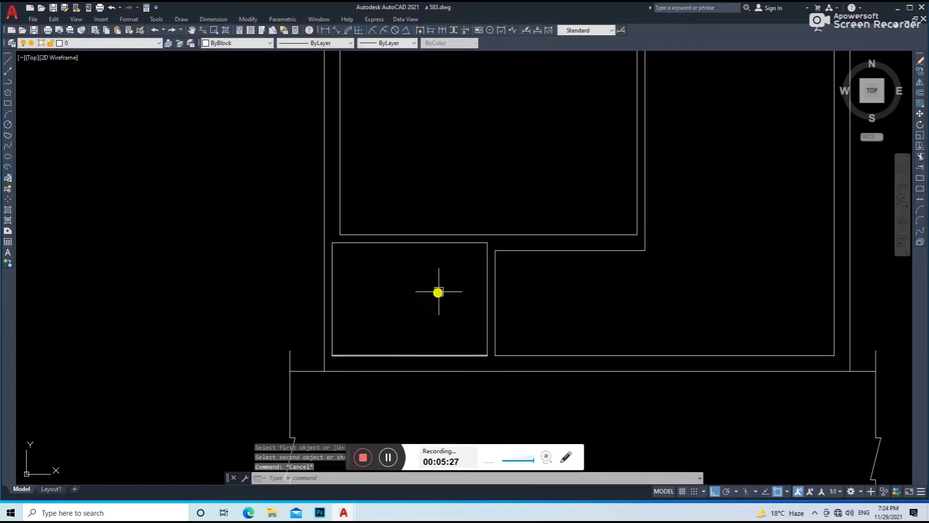
Step: Draw a vertical wall line upward from the lower wall endpoint
middle_drag(456, 279, 458, 322)
scroll(484, 300, up, 2)
text(l)
key(Return)
key(Escape)
text(o)
key(Return)
text(2)
key(Escape)
text(l)
key(Return)
click(492, 372)
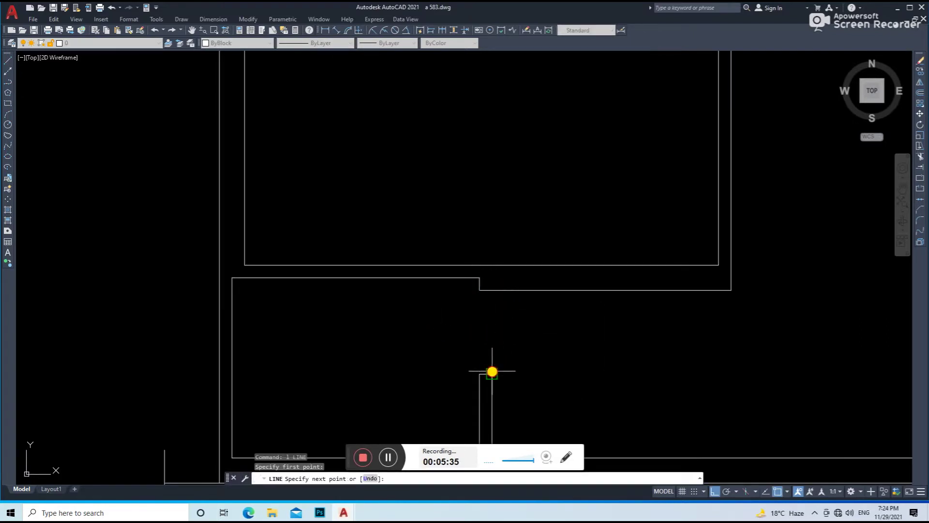
click(493, 291)
key(Return)
Step: Offset a vertical wall line by 3 to mark the doorway opening
text(l)
key(Return)
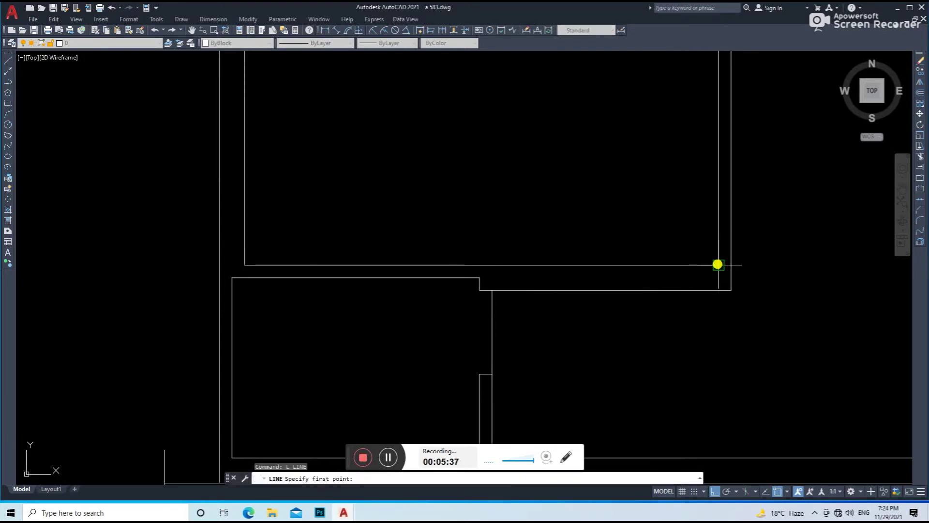
click(719, 290)
key(Escape)
text(o)
key(Return)
key(Return)
click(681, 295)
text(3)
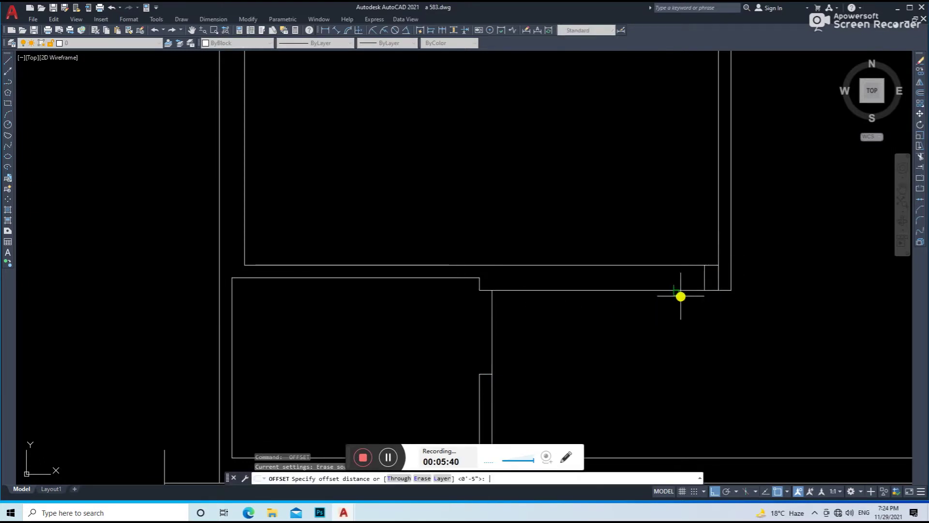
click(705, 278)
click(641, 294)
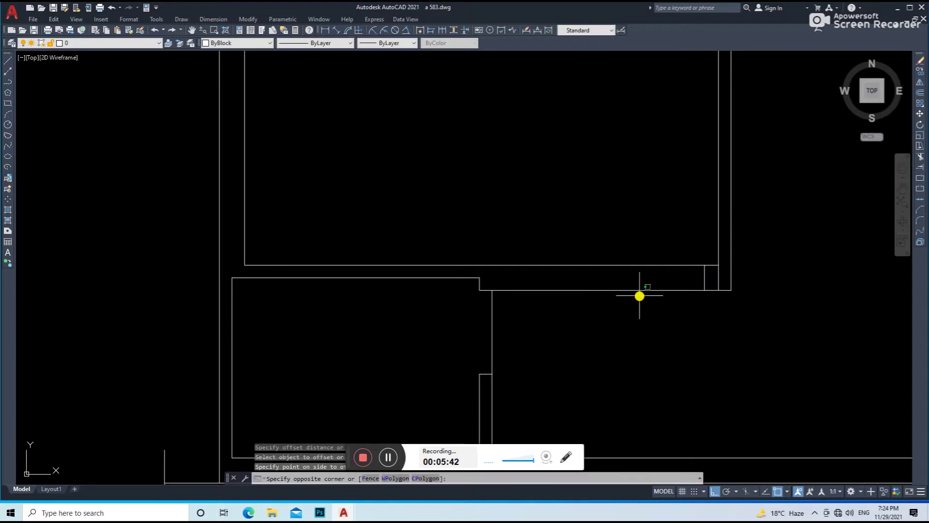
key(Escape)
Step: Trim the wall lines between the marker lines to cut the first opening
text(tr)
key(Return)
click(649, 314)
click(649, 254)
key(Return)
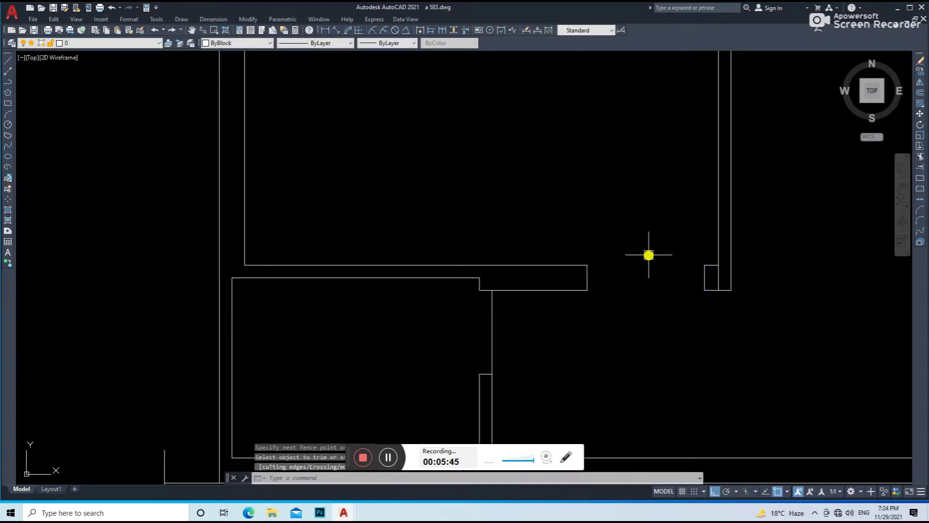
text(l)
key(Return)
key(Escape)
scroll(702, 289, down, 2)
scroll(619, 290, up, 2)
Step: Draw a vertical line at the wall and offset a copy to form a door jamb
text(l)
key(Return)
click(518, 261)
key(Return)
text(o)
key(Return)
Step: Offset the horizontal wall line 4.5 downward and save the drawing
key(Return)
click(521, 291)
click(542, 271)
key(Escape)
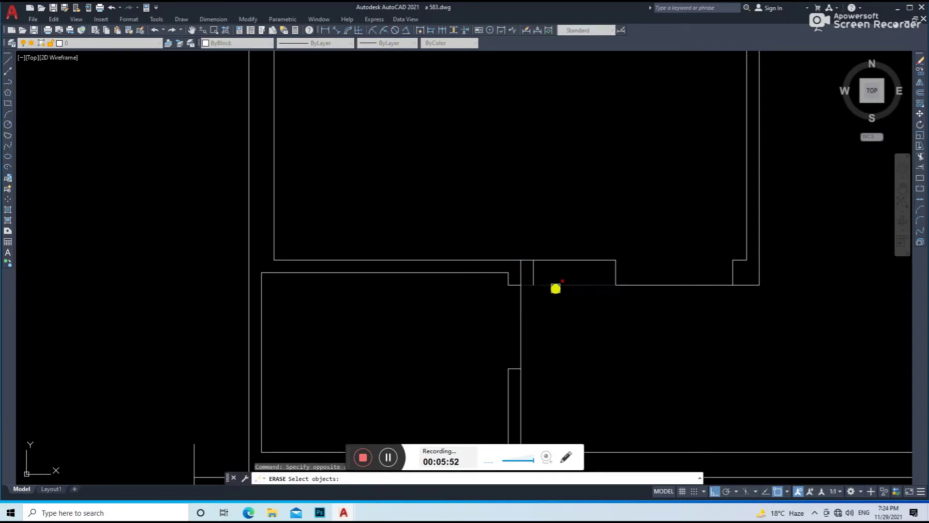
key(Escape)
text(o)
key(Return)
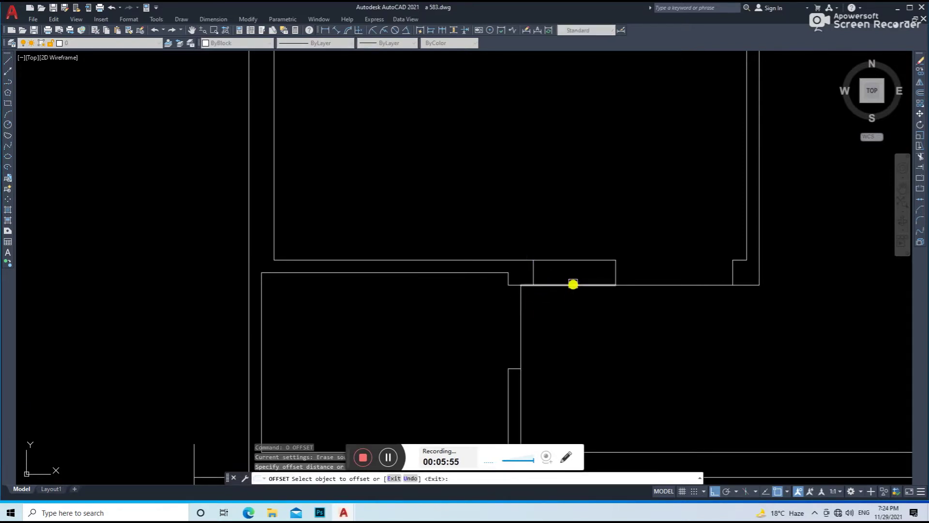
click(571, 261)
click(572, 288)
scroll(523, 272, up, 4)
key(Escape)
scroll(533, 301, down, 5)
key(ctrl+s)
Step: Abandon a trim and pan the plan to the wall junction
scroll(587, 313, down, 2)
scroll(605, 305, down, 3)
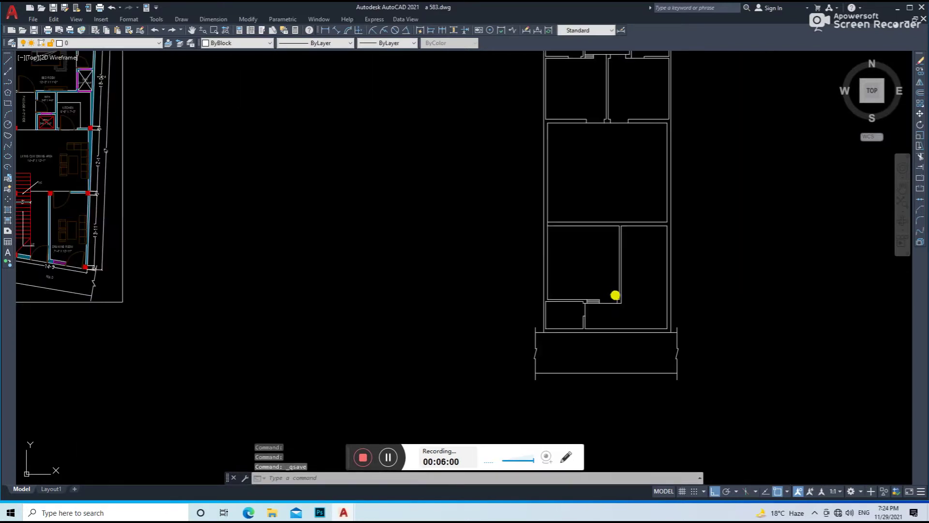
scroll(473, 257, up, 8)
text(tr)
key(Return)
Step: Erase the surplus wall line at the junction
key(Return)
scroll(432, 242, down, 8)
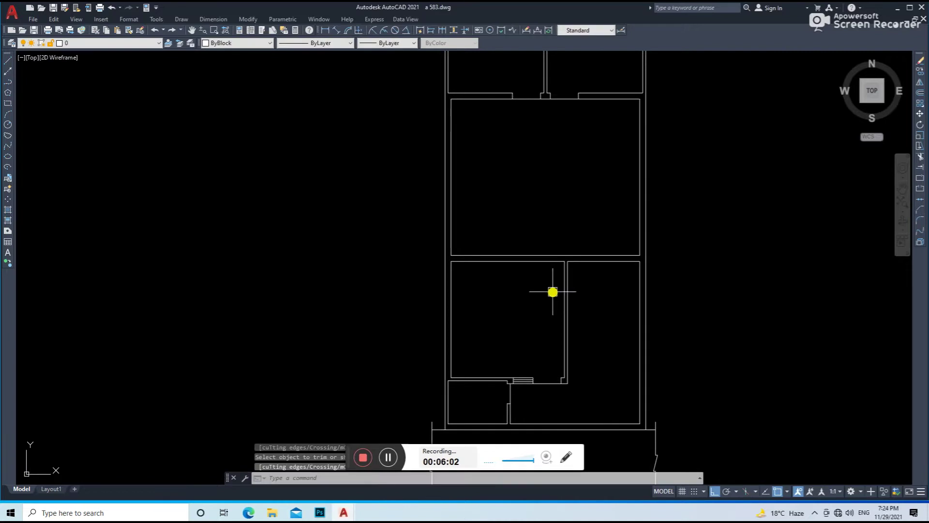
key(Escape)
middle_drag(578, 276, 538, 305)
scroll(538, 303, up, 3)
text(o)
key(Return)
key(Return)
scroll(550, 278, up, 2)
click(543, 255)
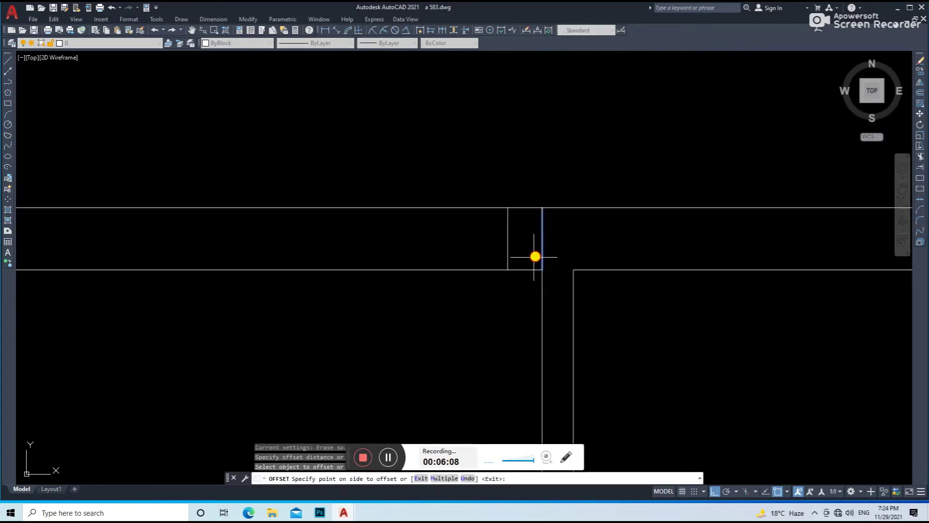
key(Escape)
click(542, 239)
text(e)
key(Return)
scroll(503, 301, down, 5)
Step: Set the offset distance to 3 and save the drawing
text(o)
key(Return)
text(3)
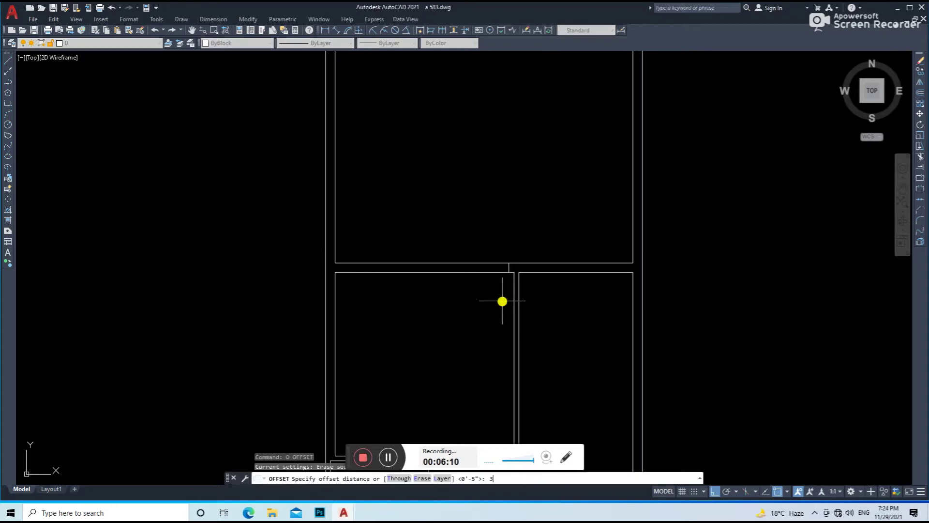
key(Return)
scroll(505, 267, up, 4)
scroll(434, 292, down, 3)
key(Escape)
text(l)
key(Return)
scroll(442, 286, up, 3)
key(Escape)
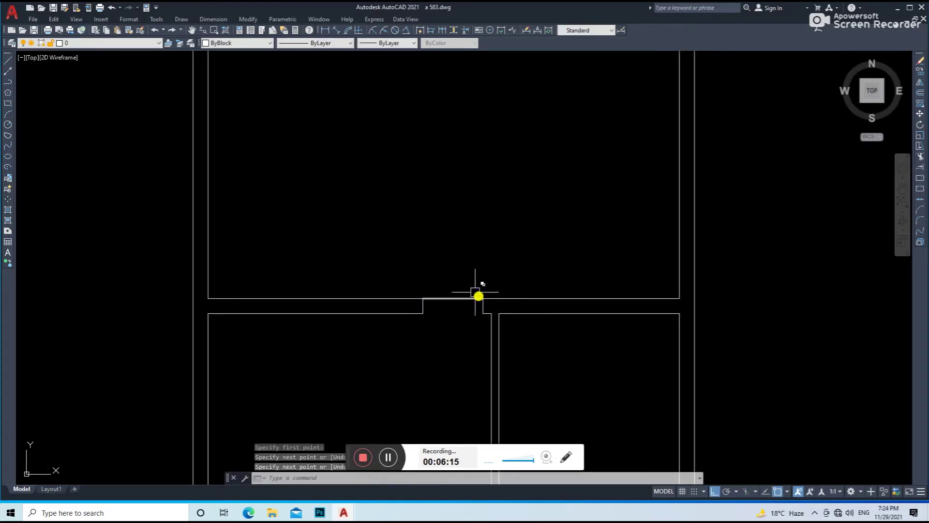
scroll(490, 313, down, 4)
key(ctrl+s)
Step: Pick a point at the door opening, then start and end another offset
scroll(509, 324, up, 3)
text(l)
key(Return)
click(465, 276)
key(Escape)
scroll(507, 304, down, 2)
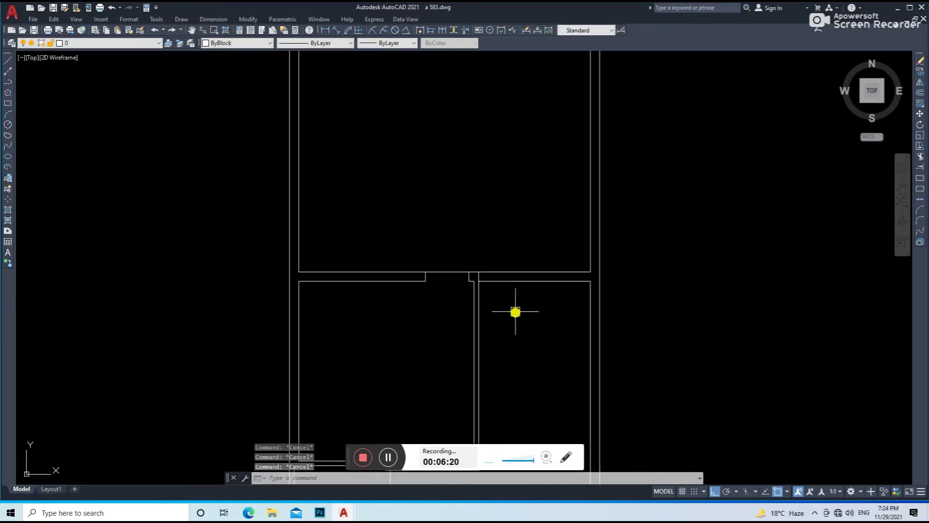
text(o)
key(Return)
Step: Draw a line closing the open wall end at the door gap
key(Return)
scroll(516, 311, up, 3)
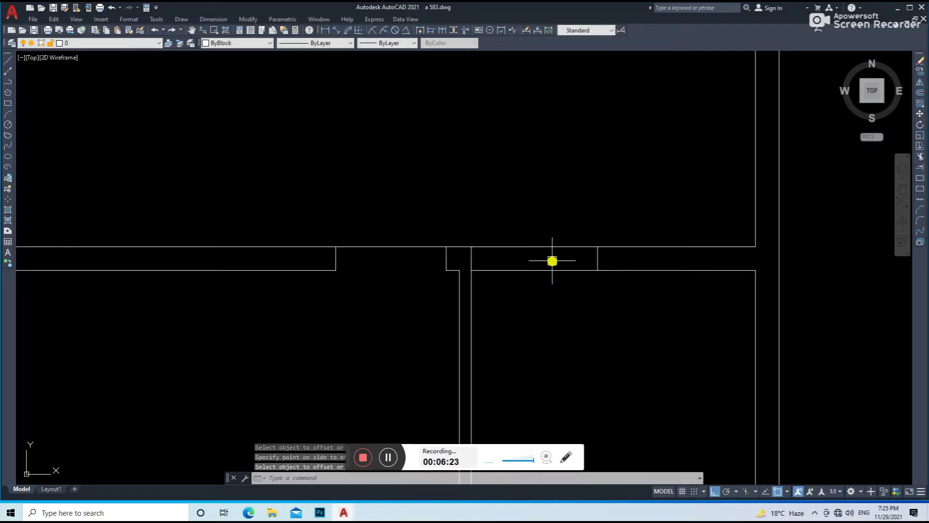
scroll(552, 260, down, 3)
key(Escape)
scroll(557, 269, up, 2)
text(l)
key(Return)
scroll(563, 272, up, 4)
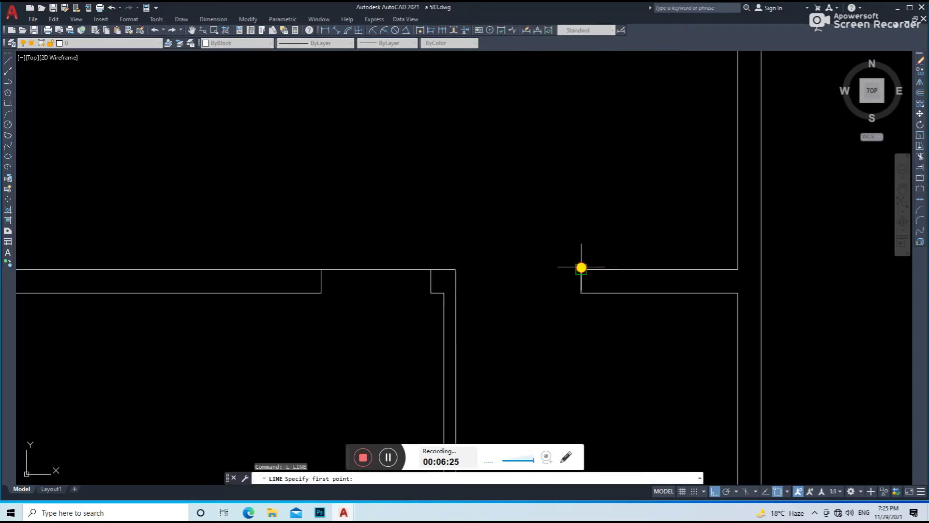
click(456, 270)
key(Return)
scroll(513, 315, down, 4)
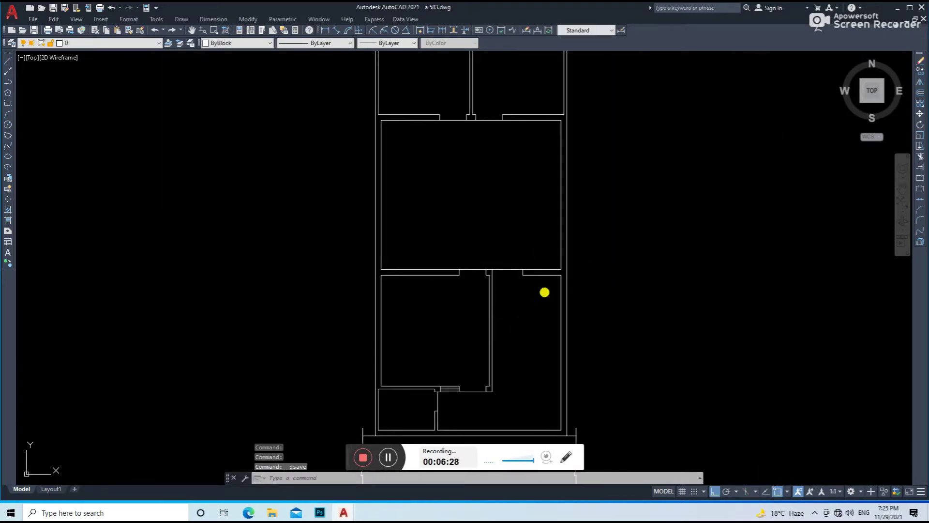
middle_drag(545, 292, 525, 297)
scroll(535, 269, up, 3)
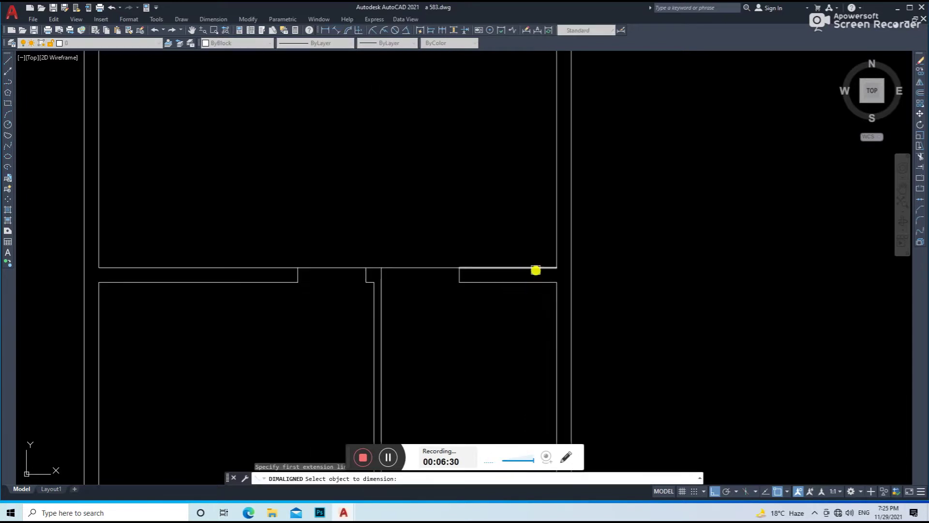
scroll(533, 242, down, 3)
Step: Offset the room's wall line to the left at distance 4 to mark the stair width
text(o)
key(Return)
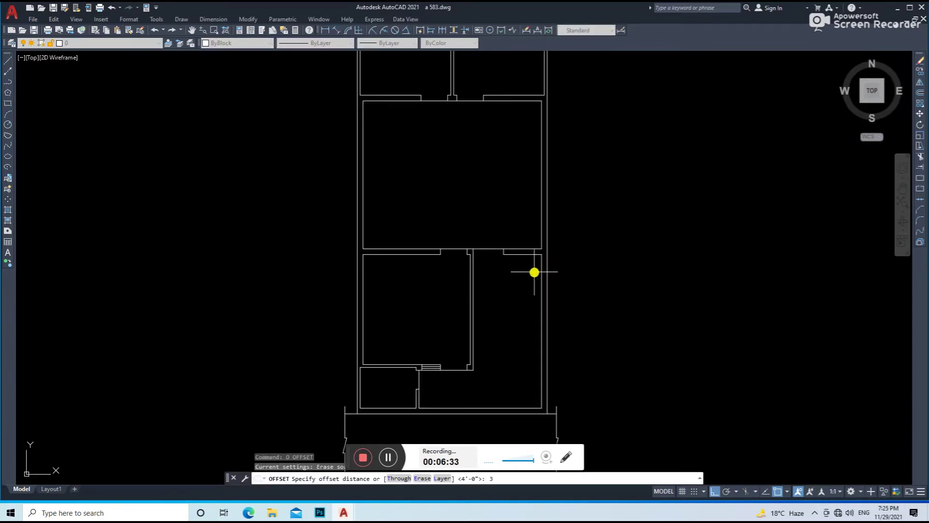
text(5)
key(Return)
scroll(535, 273, up, 2)
key(Return)
key(Return)
text(4)
click(552, 310)
click(508, 318)
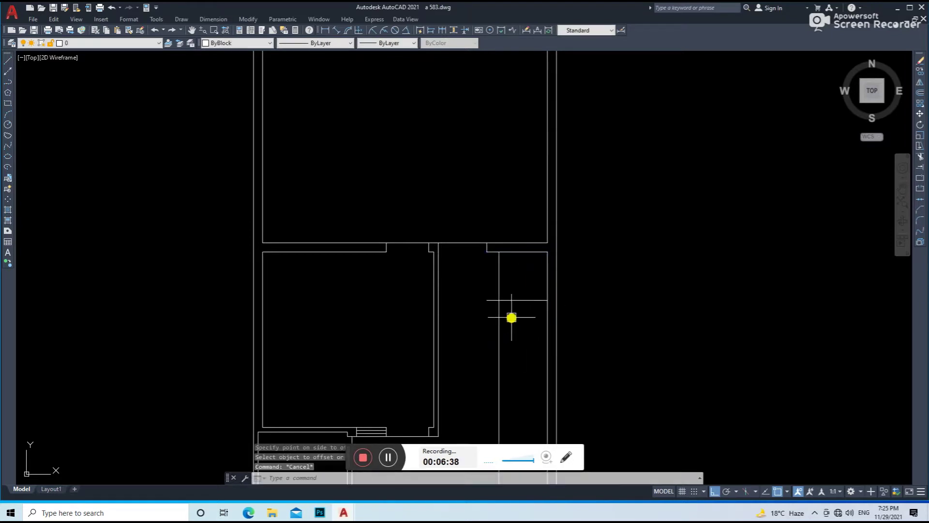
key(Return)
Step: Draw a diagonal break line across the small stair space
text(l)
key(Return)
click(547, 252)
key(Return)
scroll(538, 260, up, 2)
text(tr)
key(Return)
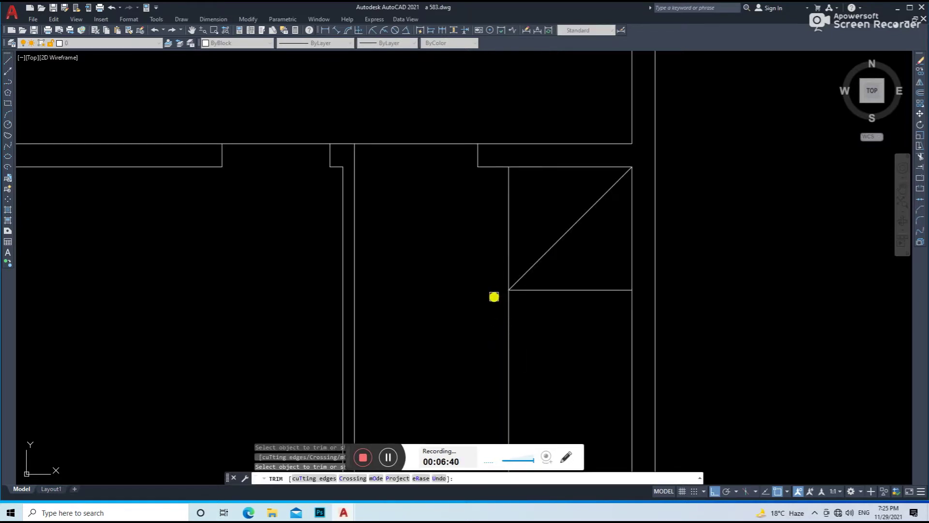
scroll(494, 297, down, 2)
text(o)
key(Return)
key(Return)
scroll(504, 316, up, 2)
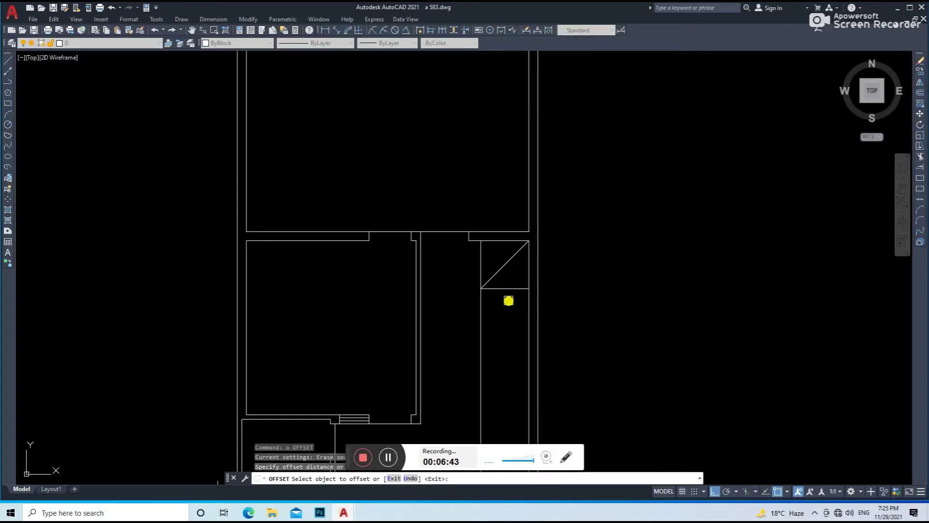
Step: Offset a series of evenly spaced tread lines down the stair flight
click(511, 299)
click(508, 312)
click(502, 329)
click(500, 353)
click(496, 384)
middle_drag(499, 378, 490, 338)
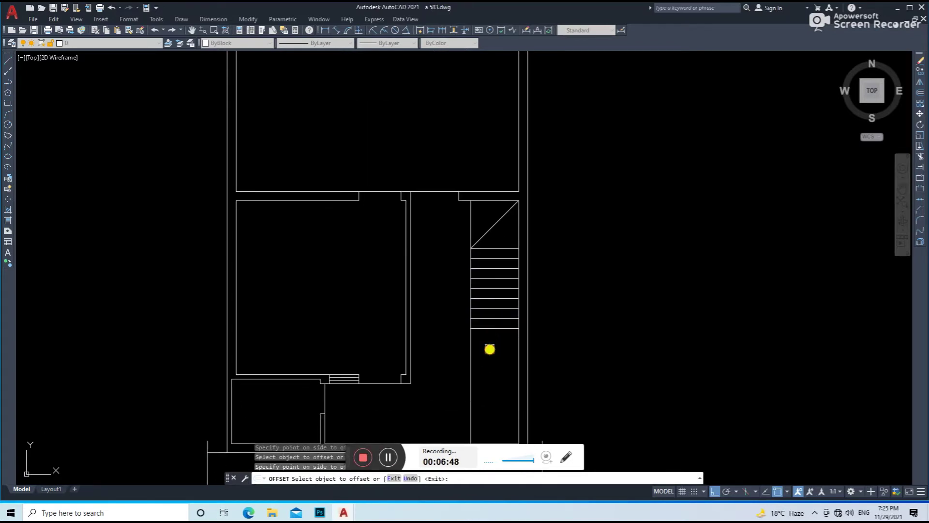
click(490, 328)
click(490, 338)
click(488, 361)
click(485, 380)
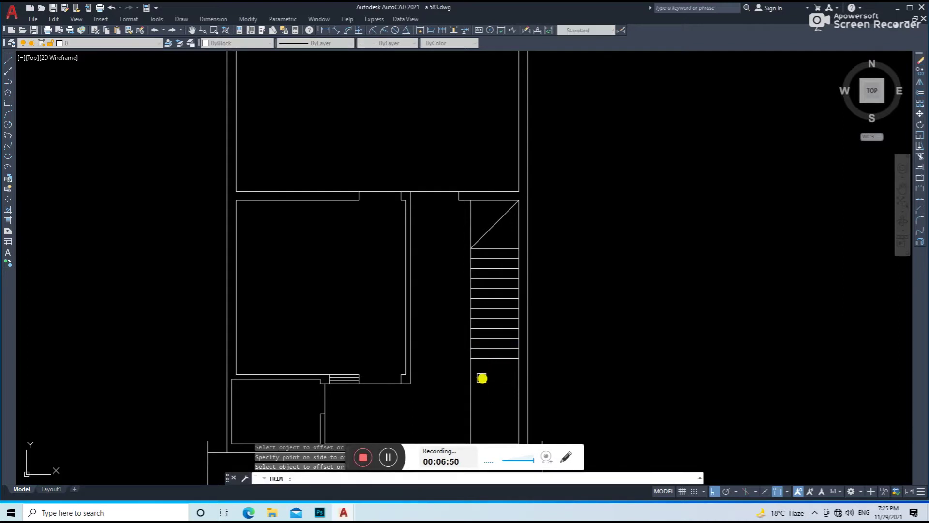
key(Return)
Step: Mirror the seven lower tread lines to the left, keeping the originals, for the second flight
text(l)
key(Return)
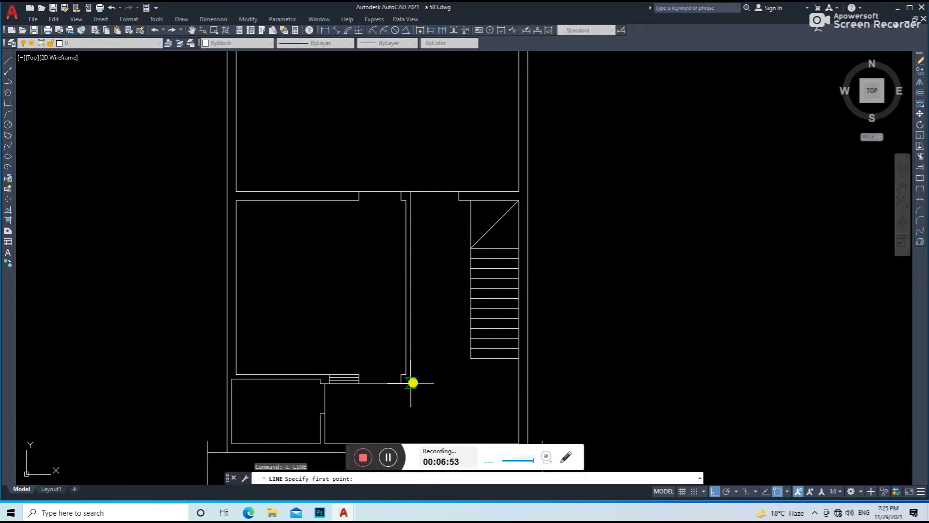
key(Escape)
click(503, 364)
click(482, 293)
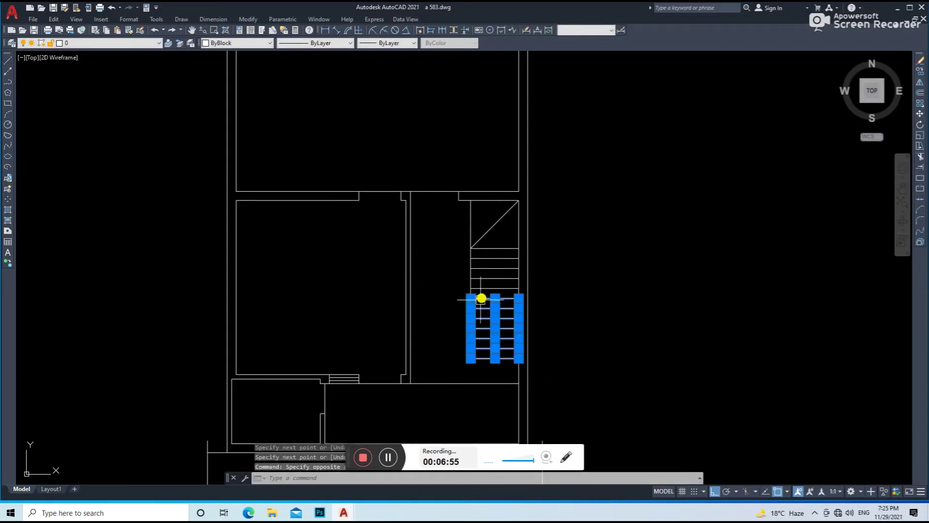
text(mi)
key(Return)
click(464, 361)
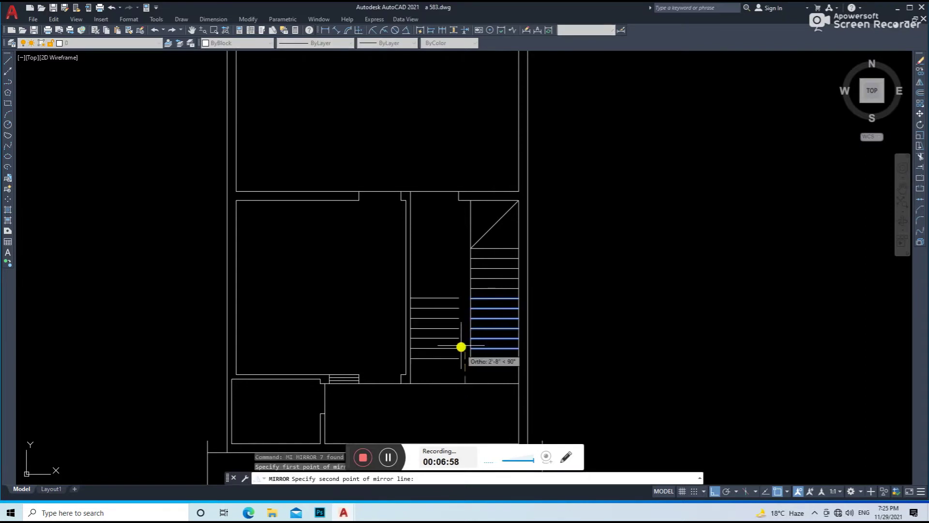
key(Return)
Step: Erase the room's bottom wall line across the stair area
text(l)
key(Return)
scroll(462, 323, up, 2)
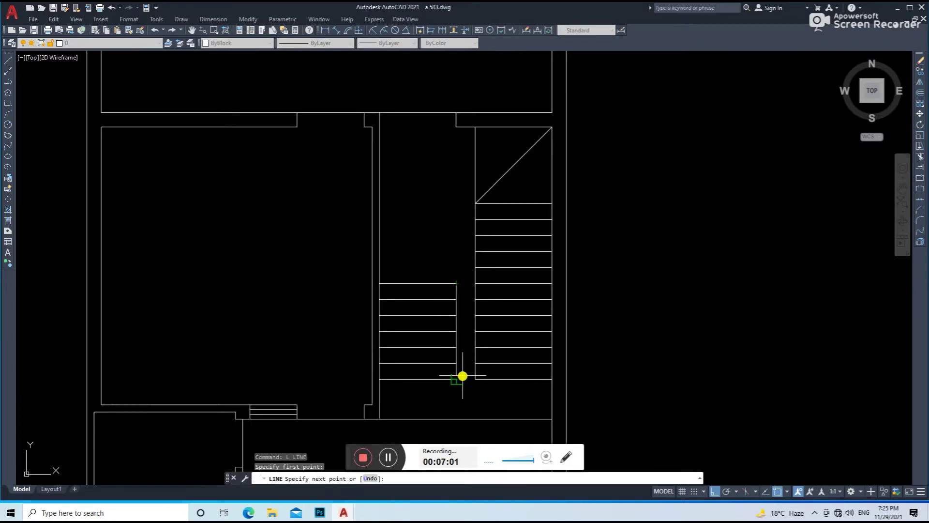
key(Escape)
middle_drag(484, 409, 462, 356)
click(457, 352)
click(449, 388)
text(e)
key(Return)
Step: Draw the landing edge line beside the flights and save the drawing
middle_drag(443, 275, 452, 353)
text(l)
key(Return)
click(446, 307)
click(460, 228)
click(409, 234)
text(f)
scroll(435, 235, up, 3)
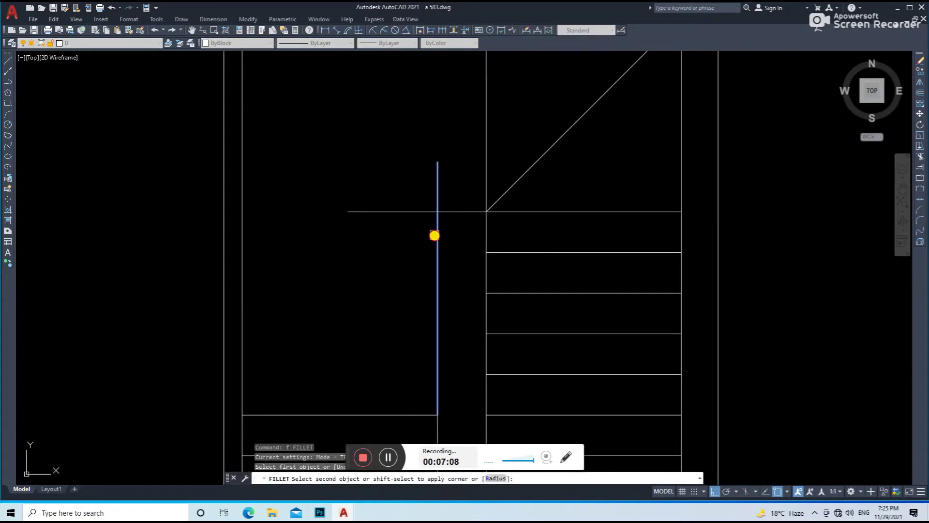
key(Escape)
key(ctrl+s)
key(Escape)
scroll(461, 217, down, 3)
scroll(481, 291, down, 2)
scroll(494, 179, up, 1)
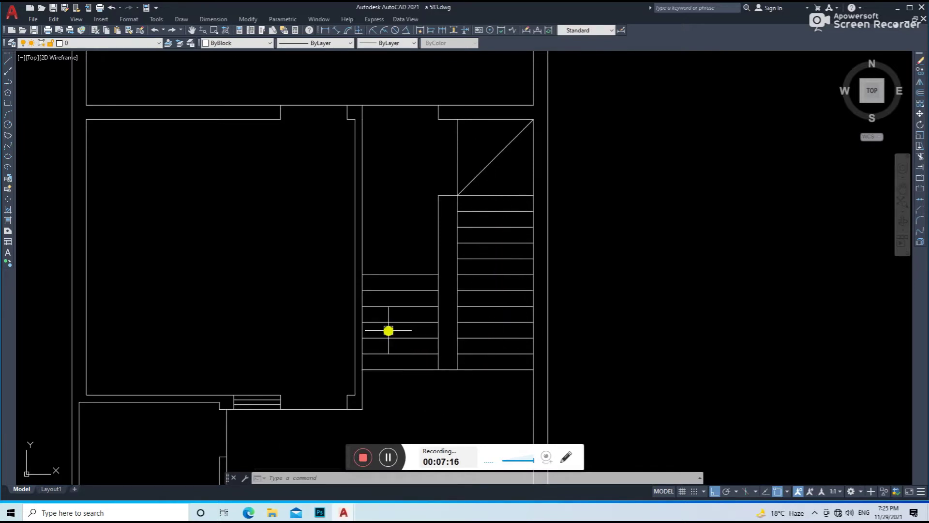
Step: Offset one more tread line onto the stairs and save the drawing
text(o)
key(Return)
key(Return)
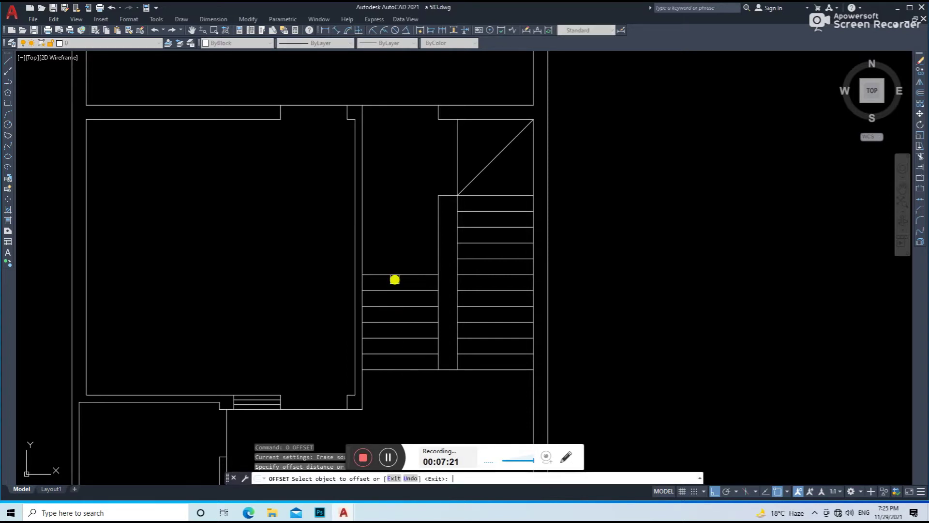
click(395, 275)
click(406, 257)
key(Return)
key(ctrl+s)
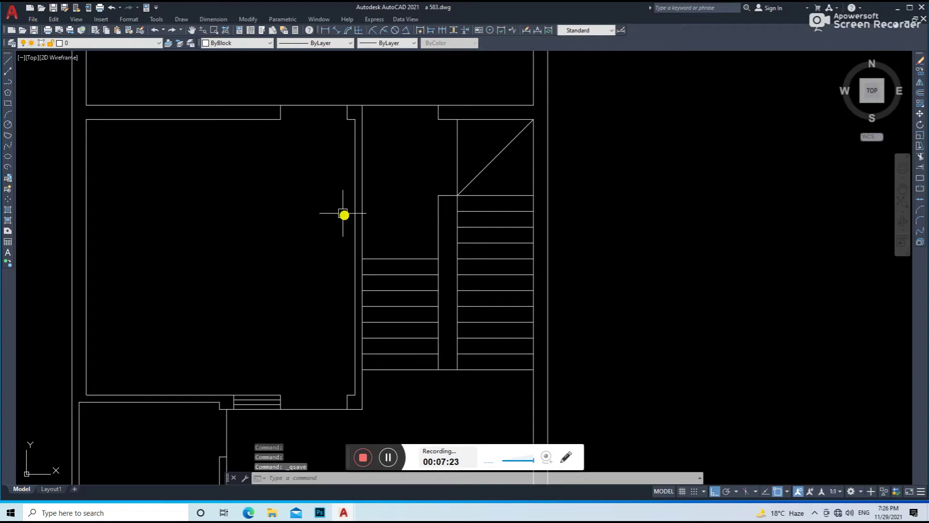
Step: Select all the stair lines and set their colour to Red
click(482, 152)
click(376, 398)
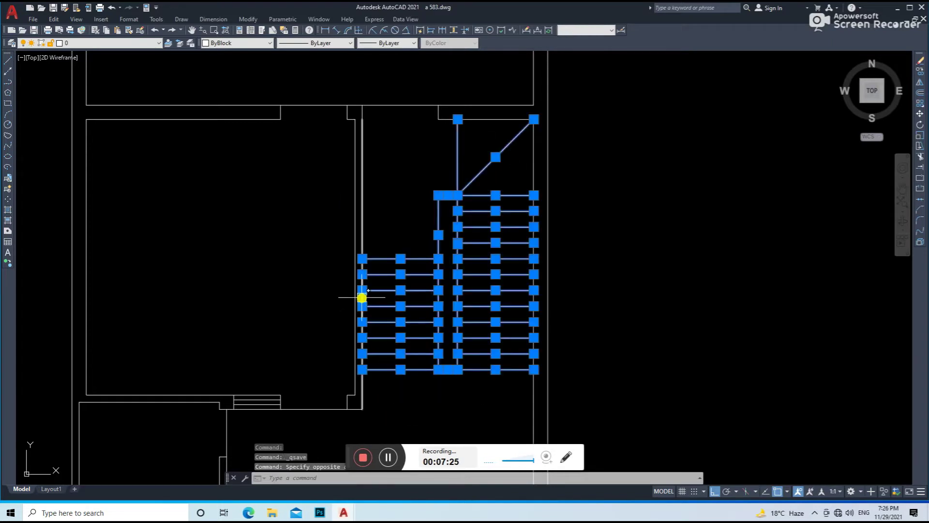
click(205, 44)
click(239, 70)
key(Escape)
scroll(357, 202, down, 4)
scroll(360, 202, up, 4)
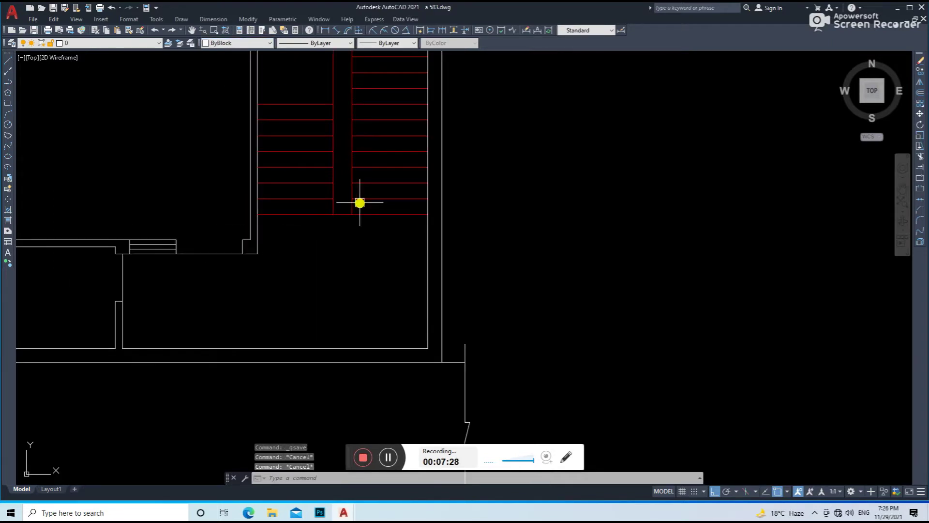
Step: Offset a new landing edge line from the existing stair line
text(o)
key(Return)
key(Return)
click(359, 214)
click(370, 253)
key(Escape)
key(f)
key(Return)
click(360, 309)
key(Escape)
scroll(248, 200, up, 3)
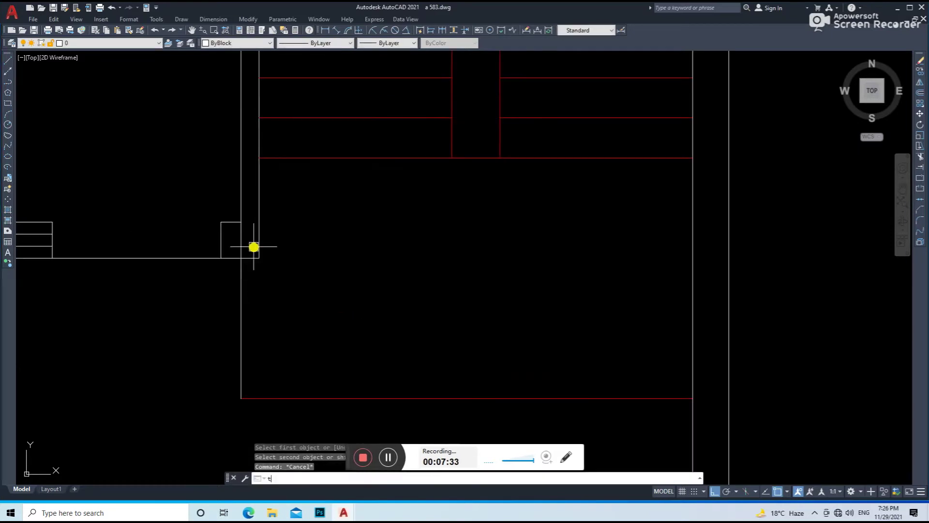
scroll(240, 237, down, 3)
Step: Match the vertical landing line to the red stair properties and save
drag(353, 285, 342, 306)
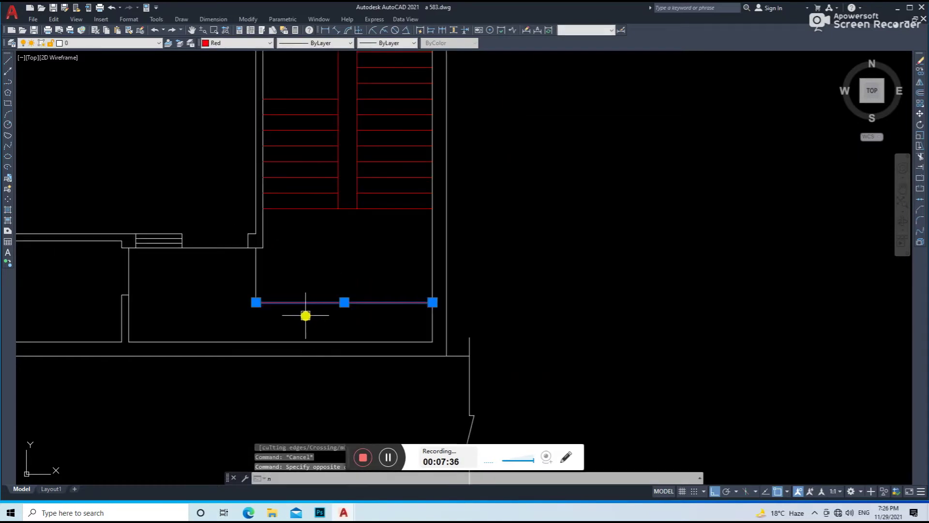
click(313, 302)
key(Return)
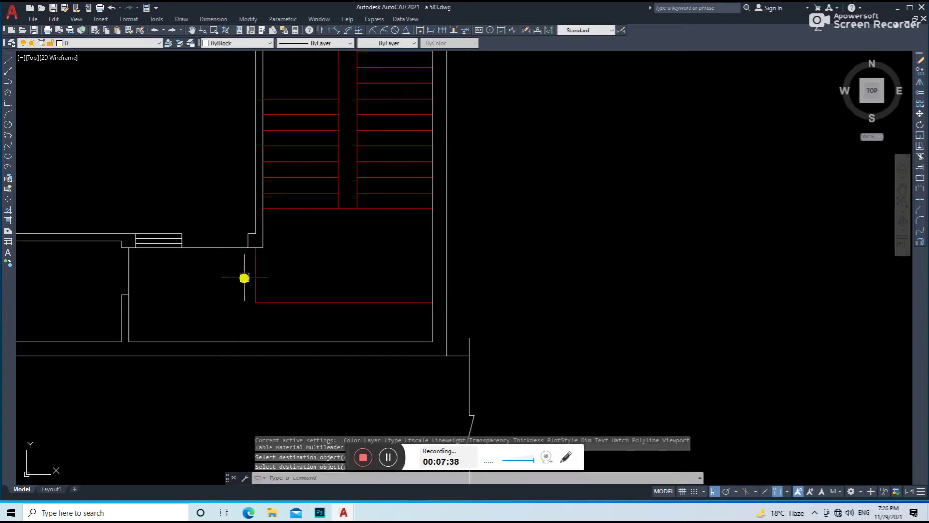
click(256, 278)
key(Return)
scroll(281, 315, up, 2)
scroll(347, 297, down, 2)
key(ctrl+s)
key(Escape)
key(Escape)
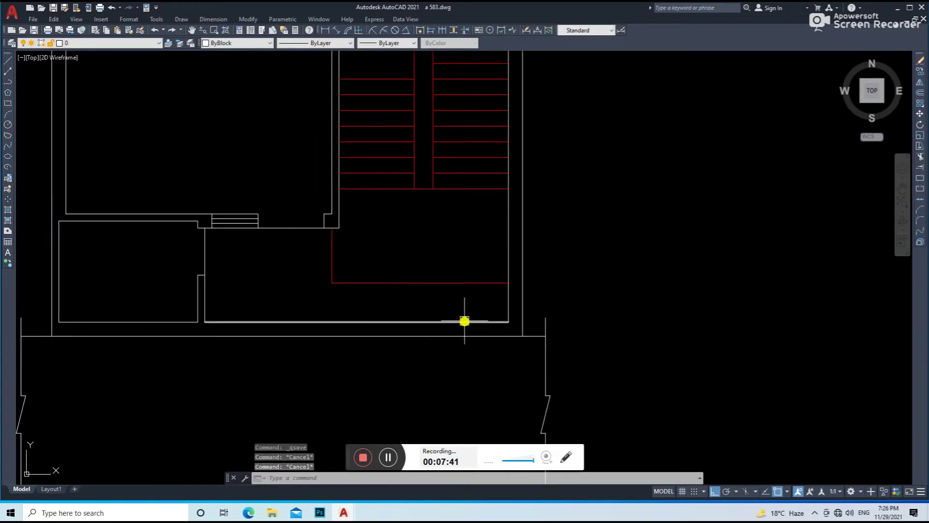
scroll(464, 321, up, 4)
Step: Try an offset at 12' and a trim, cancelling both
text(o)
key(Return)
key(Return)
scroll(465, 339, down, 4)
key(Escape)
text(tr)
Step: Draw the front wall line from the left side to the right wall and save
key(Return)
key(Escape)
text(l)
key(Return)
click(327, 328)
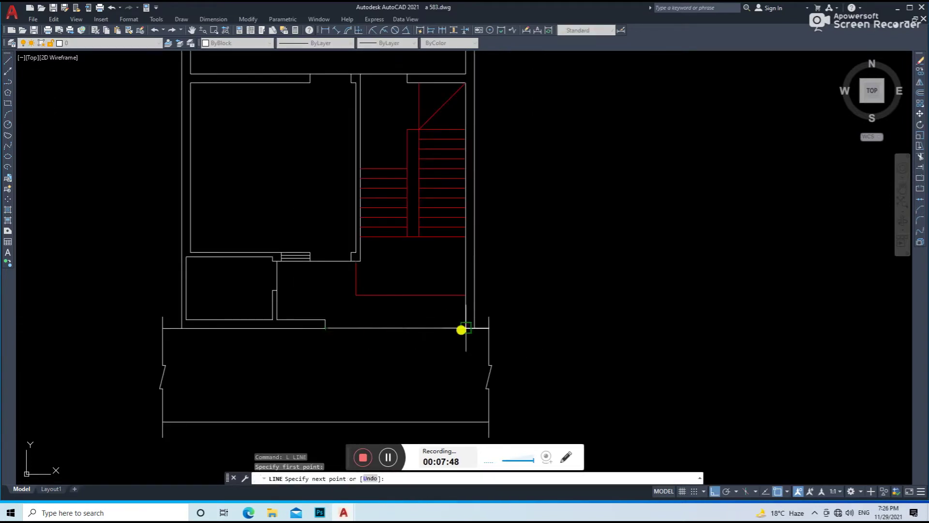
click(466, 328)
key(Return)
key(ctrl+s)
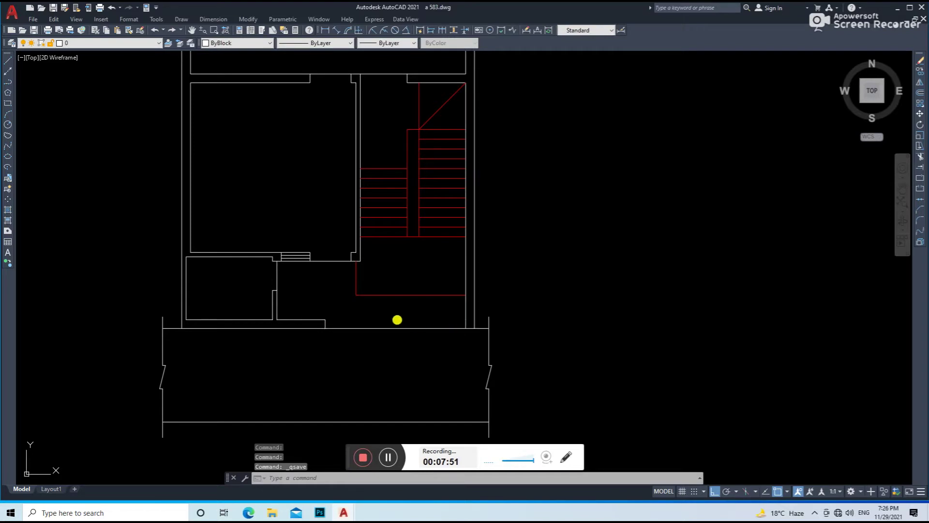
scroll(417, 324, down, 2)
middle_drag(363, 301, 425, 391)
scroll(398, 286, down, 1)
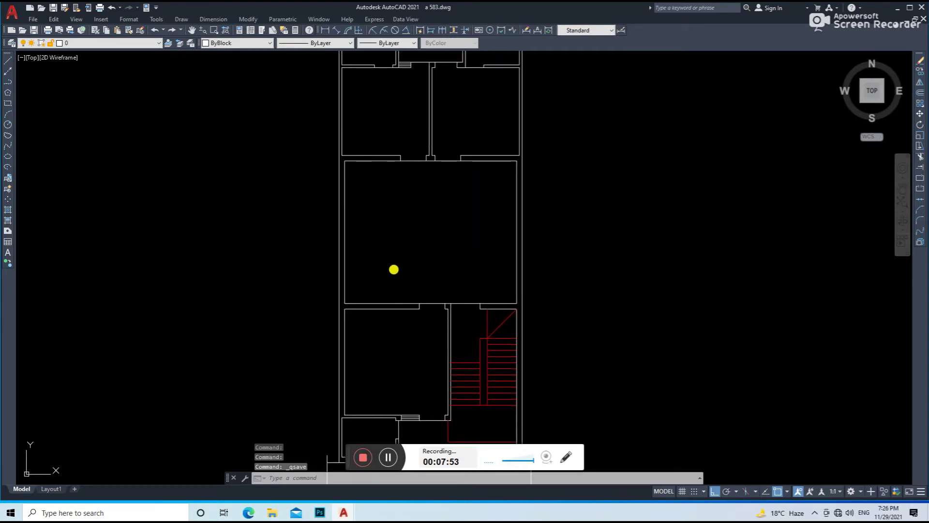
scroll(482, 253, up, 1)
Step: Draw a vertical line from the hall's top wall down to split the big hall
text(l)
key(Return)
click(409, 198)
click(404, 338)
key(Return)
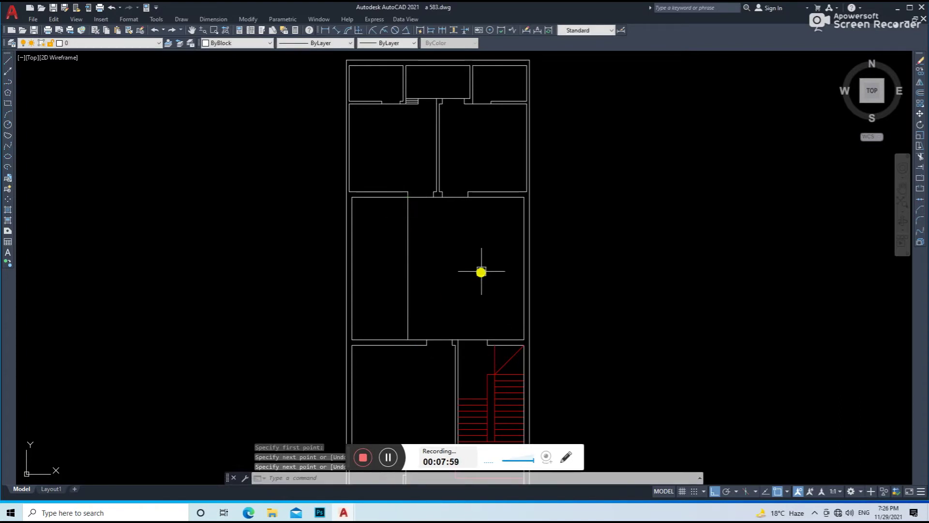
mouse_move(466, 264)
middle_down()
mouse_move(426, 174)
mouse_move(457, 230)
middle_up()
Step: Offset the line 4 units into the room
text(o)
key(Return)
text(4.5)
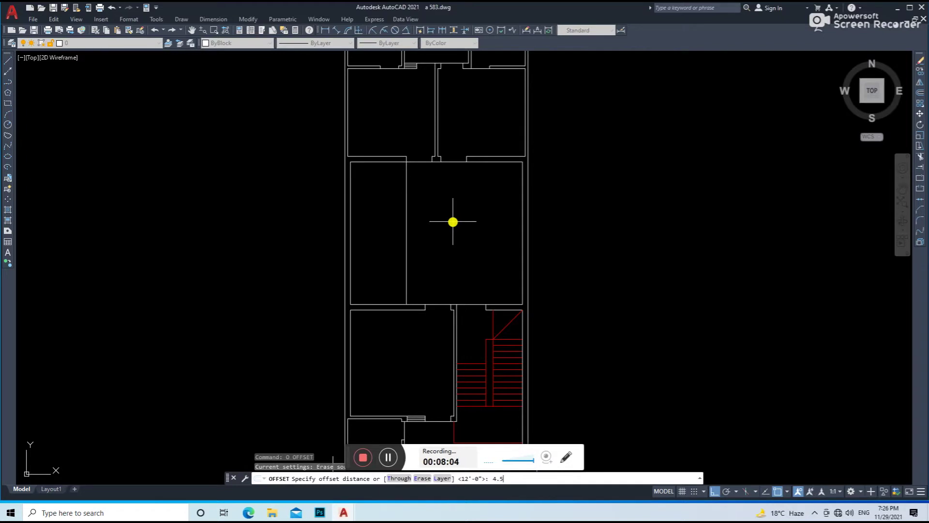
key(Return)
click(408, 220)
click(408, 271)
scroll(408, 292, up, 4)
Step: Start a trim, then save the drawing and cancel the command
text(tr)
scroll(394, 348, down, 2)
scroll(411, 176, up, 3)
scroll(469, 189, down, 3)
key(ctrl+s)
key(Escape)
key(Escape)
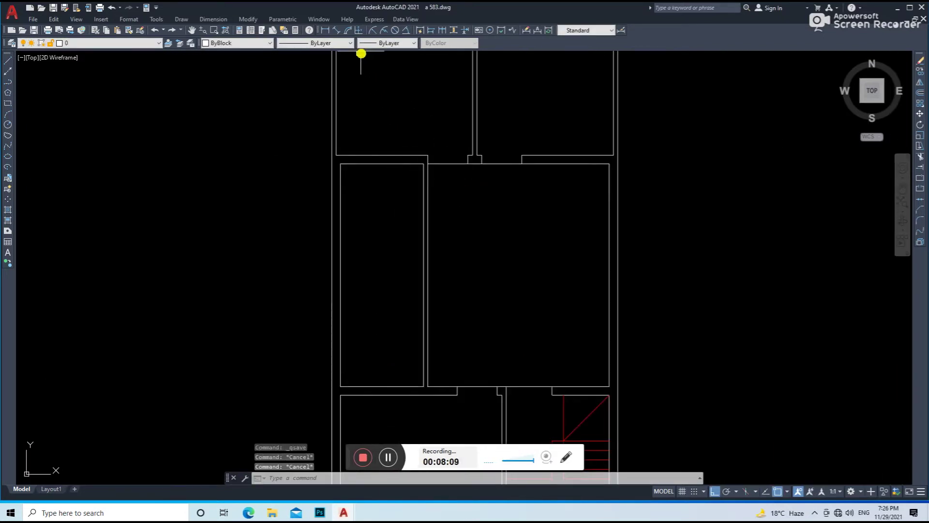
Step: Select and clear wall lines around the left rooms
click(333, 32)
key(Return)
click(370, 166)
key(Escape)
click(337, 196)
key(Escape)
Step: Offset a line into the left room and move the new line down
text(o)
key(Return)
key(Return)
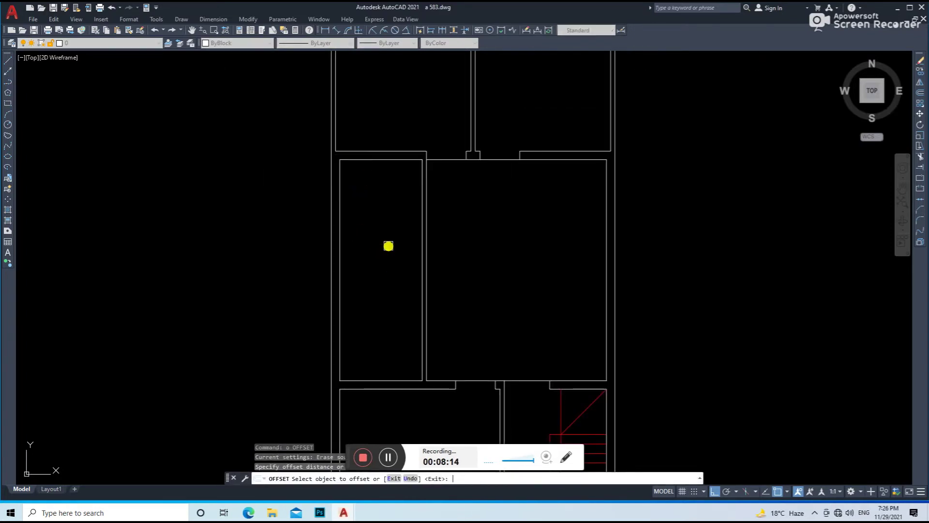
click(372, 160)
click(367, 238)
drag(400, 243, 390, 286)
text(m)
key(Return)
click(390, 291)
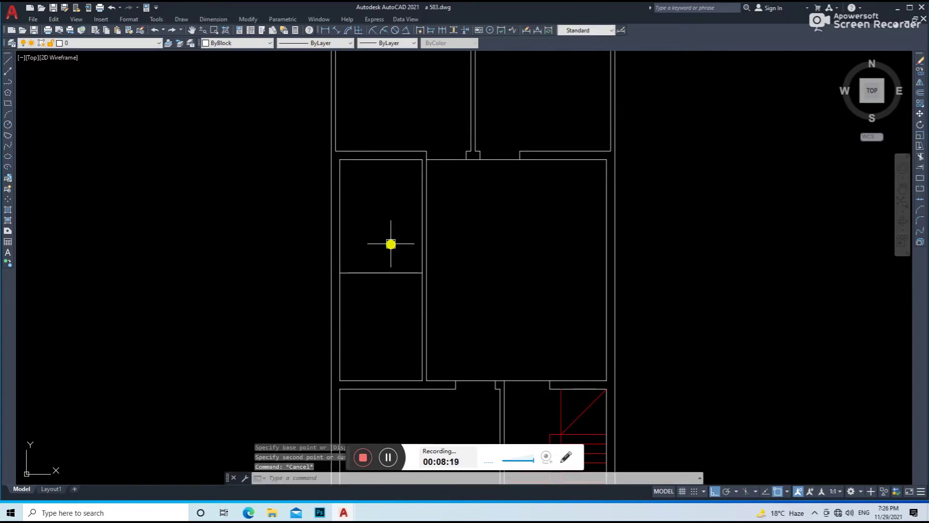
Step: Offset the room divider to a parallel copy just below it
text(o)
key(Return)
key(Return)
click(392, 273)
click(395, 305)
scroll(343, 275, up, 6)
Step: Stretch the divider and wall lines further down, then save
text(tr)
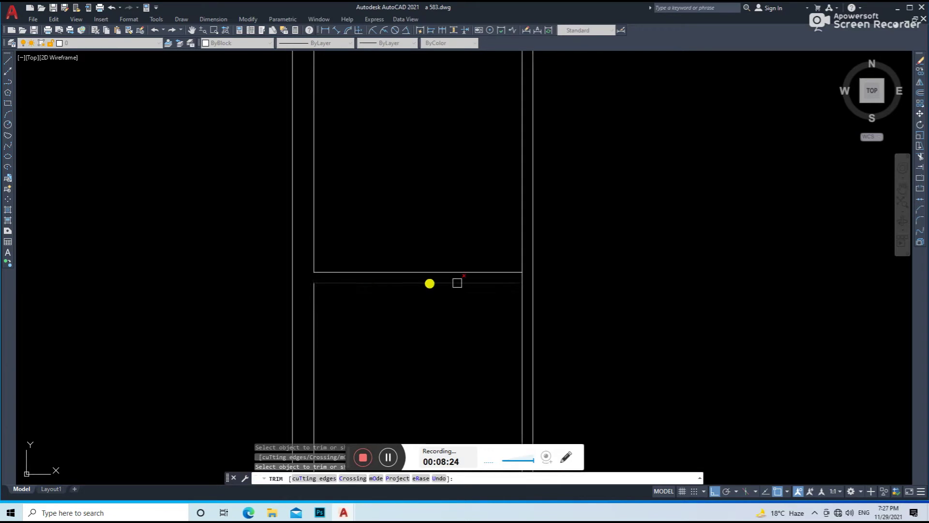
key(Escape)
scroll(602, 254, down, 3)
click(601, 253)
click(310, 436)
text(s)
key(Return)
click(450, 317)
click(446, 332)
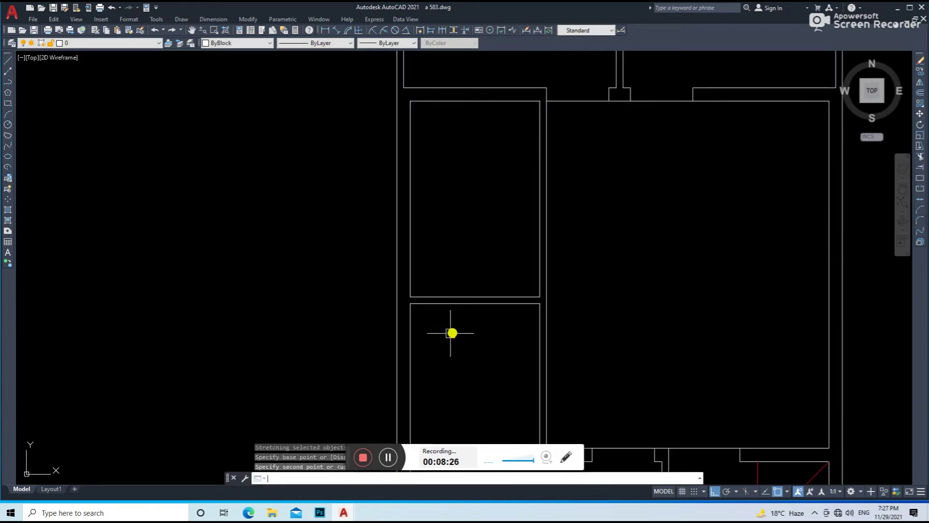
key(ctrl+s)
Step: Shift the left vertical wall line right and fillet the bottom-left corner
click(408, 280)
text(m)
key(Return)
click(493, 279)
key(Return)
text(f)
key(Return)
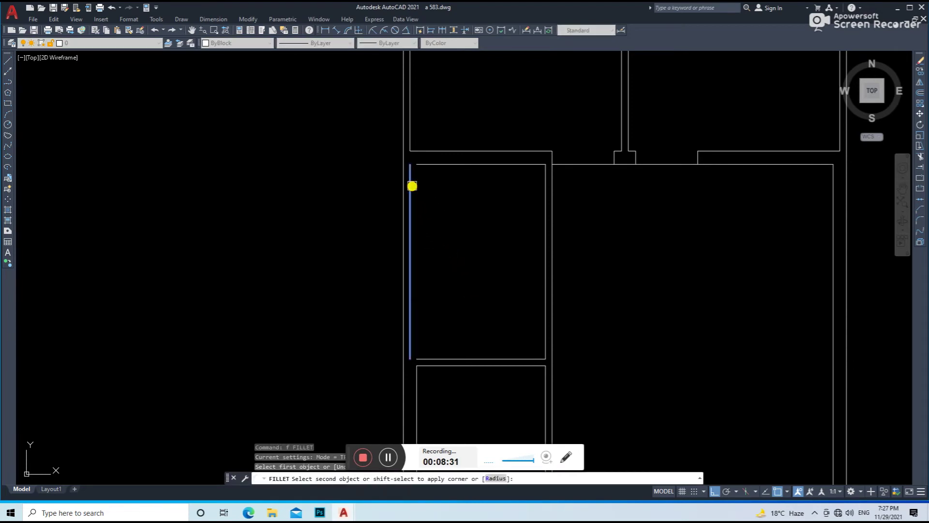
click(411, 208)
click(474, 357)
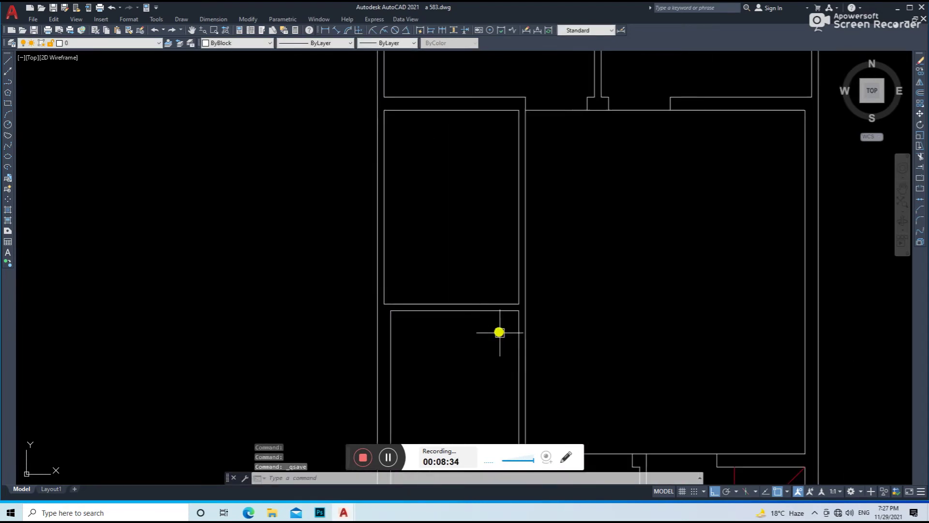
Step: Offset the lower room's top line 3 downward and delete a misplaced line
middle_drag(498, 327, 481, 303)
text(o)
key(Return)
text(3)
click(465, 287)
click(463, 311)
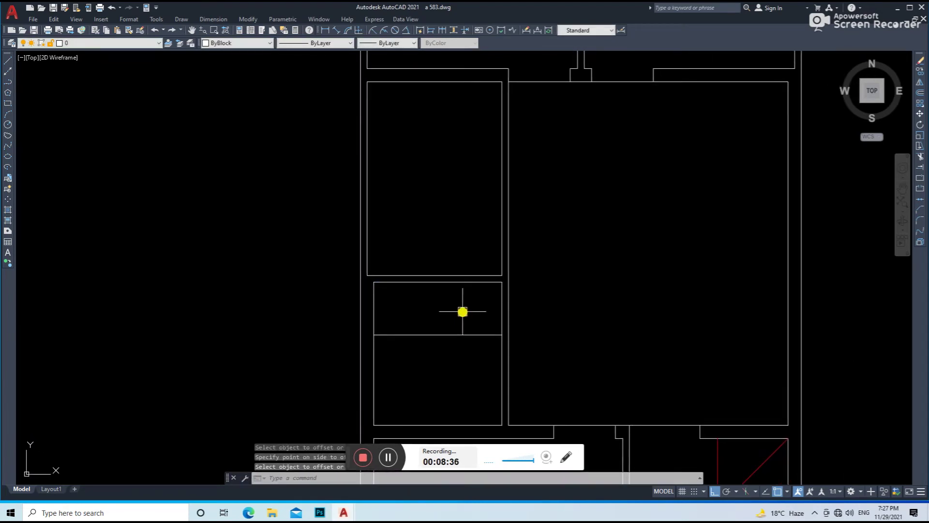
key(Return)
key(Return)
click(450, 335)
key(Delete)
Step: Offset the lower room's bottom line 3 inward to split off a small room
middle_drag(448, 393, 444, 360)
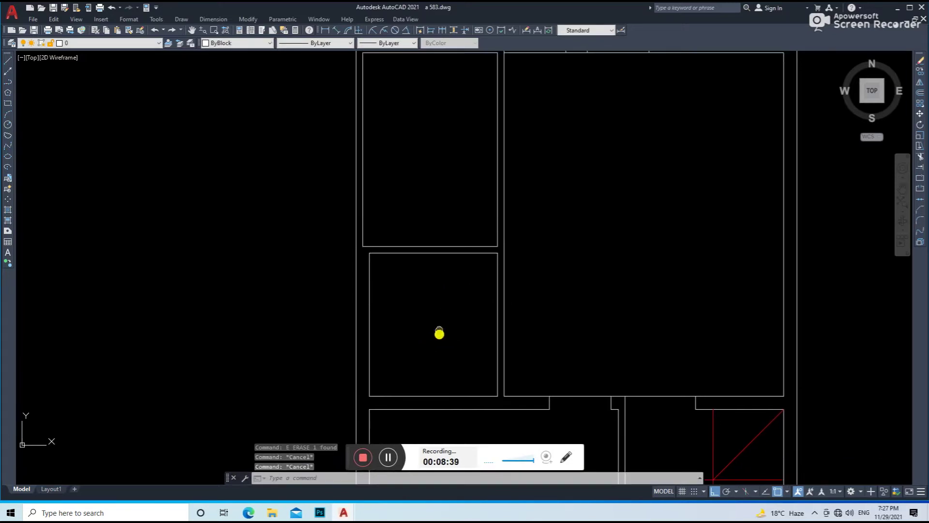
text(o)
key(Return)
text(3)
key(Return)
click(441, 392)
click(448, 356)
key(Return)
key(Return)
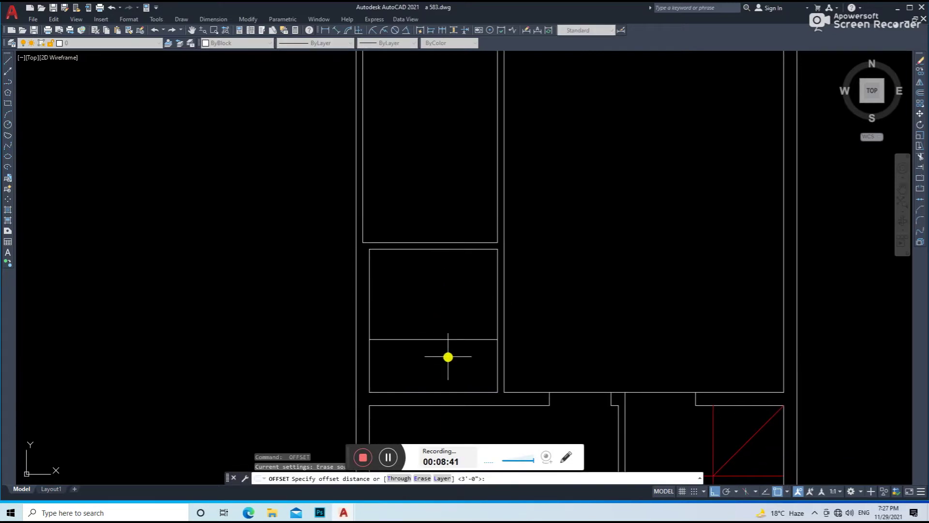
Step: Try moving the new line and trimming, cancelling both commands
click(449, 333)
text(m)
key(Return)
click(456, 361)
key(Escape)
key(Escape)
scroll(376, 333, up, 4)
text(tr)
key(Return)
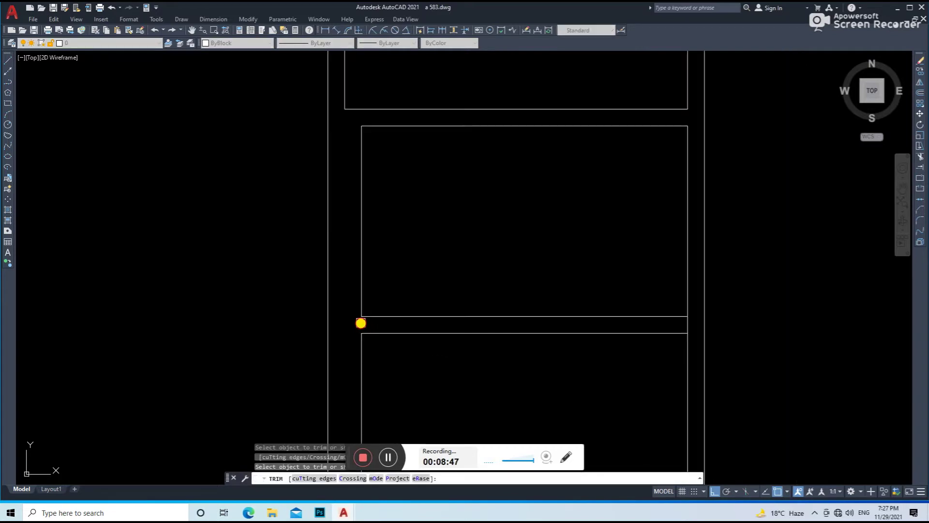
key(Escape)
key(Escape)
key(Escape)
scroll(678, 319, down, 2)
scroll(631, 373, down, 2)
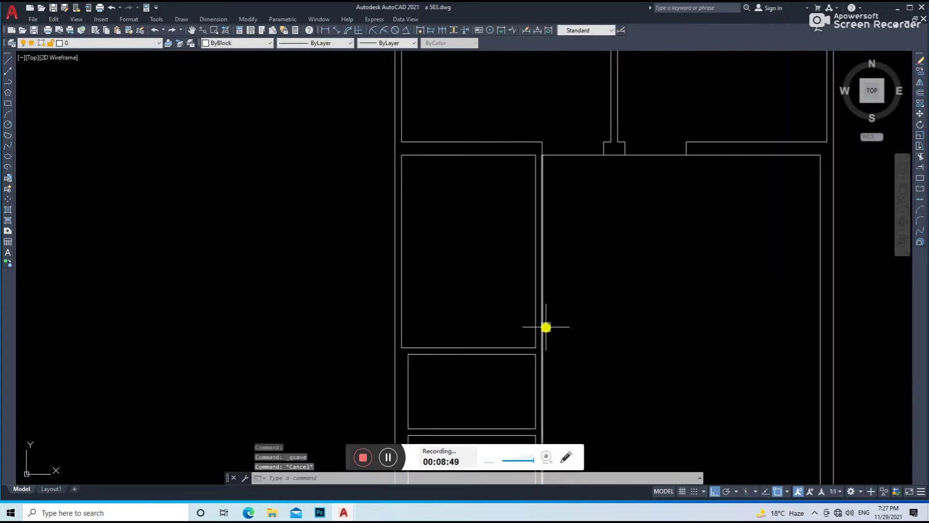
scroll(538, 317, up, 1)
Step: Offset the upper room's top, left and bottom edges inward to form an inner rectangle
text(o)
key(Return)
Step: Fillet the inner rectangle's top-left corner and save the drawing
key(Return)
click(486, 175)
click(451, 254)
click(409, 266)
click(481, 367)
click(481, 342)
text(f)
key(Return)
click(444, 293)
click(470, 213)
scroll(498, 254, down, 4)
scroll(509, 264, up, 2)
scroll(486, 279, up, 2)
key(ctrl+s)
text(l)
key(Return)
Step: Offset the short jamb line 3' above and below to mark the opening edges
scroll(463, 274, up, 3)
key(Escape)
text(o)
key(Return)
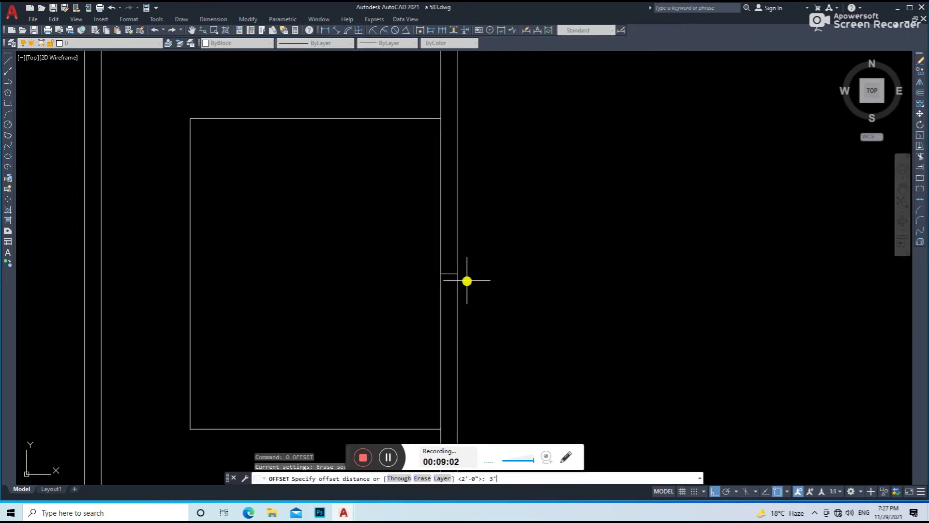
key(Return)
click(450, 273)
click(453, 246)
click(451, 274)
click(454, 295)
click(451, 274)
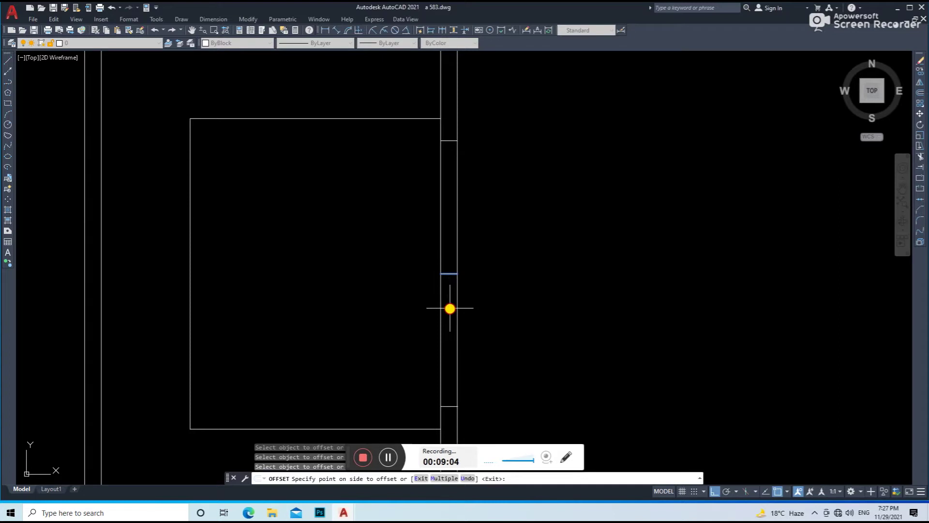
click(450, 308)
key(Escape)
Step: Trim away the wall lines between the jambs and draw a vertical line across the opening
scroll(450, 309, down, 2)
text(tr)
key(Return)
drag(471, 274, 457, 302)
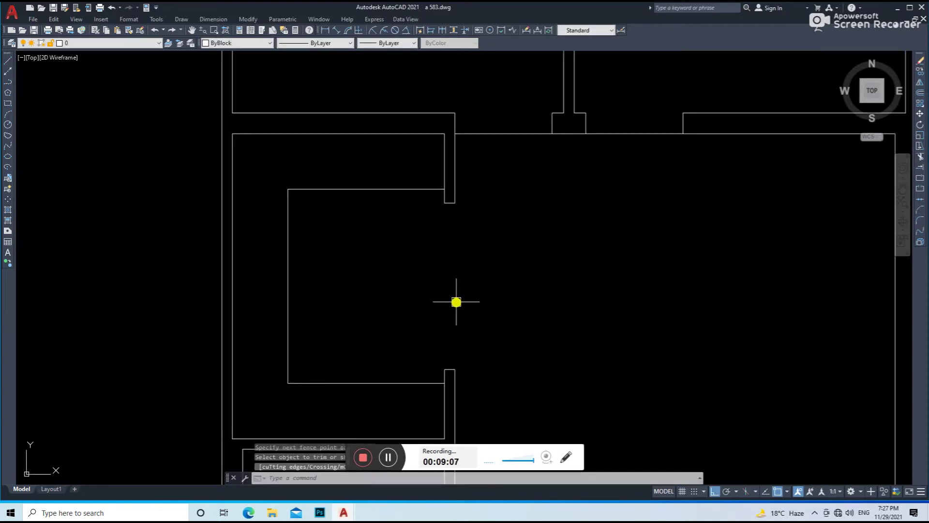
text(l)
key(Return)
click(455, 369)
click(455, 202)
key(Return)
key(Return)
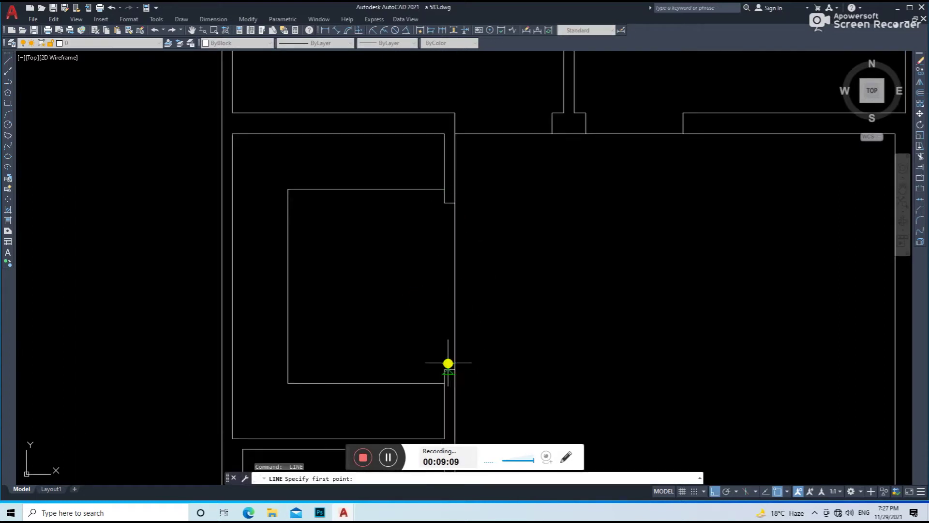
key(Escape)
Step: Set the two opening lines to the dashed ACA...02W100 linetype and red colour
click(426, 248)
click(472, 262)
click(498, 234)
click(425, 271)
click(315, 43)
click(319, 91)
click(237, 42)
click(237, 68)
key(Escape)
scroll(423, 183, down, 7)
Step: Save, then offset a partition line from the wall into the bottom small room
key(ctrl+s)
scroll(368, 234, up, 4)
scroll(379, 239, up, 2)
text(o)
key(Return)
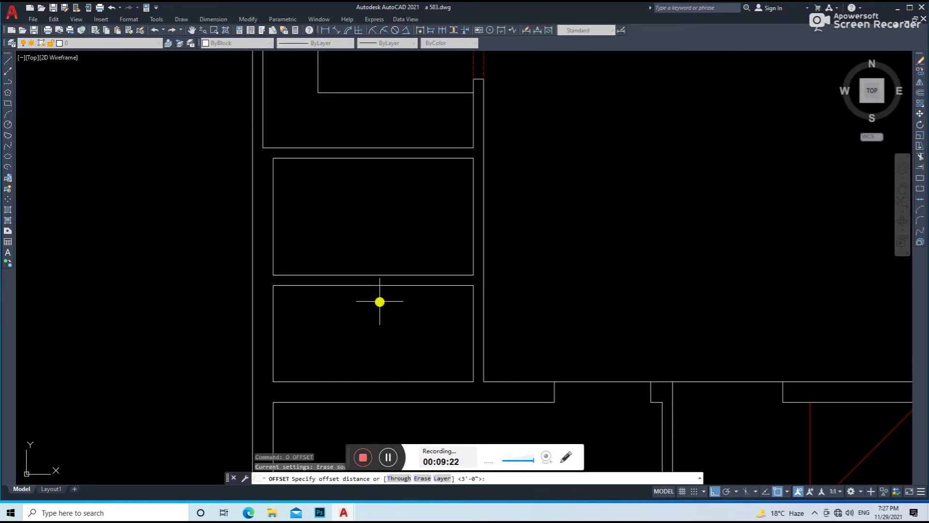
key(Return)
click(273, 339)
click(326, 358)
key(Return)
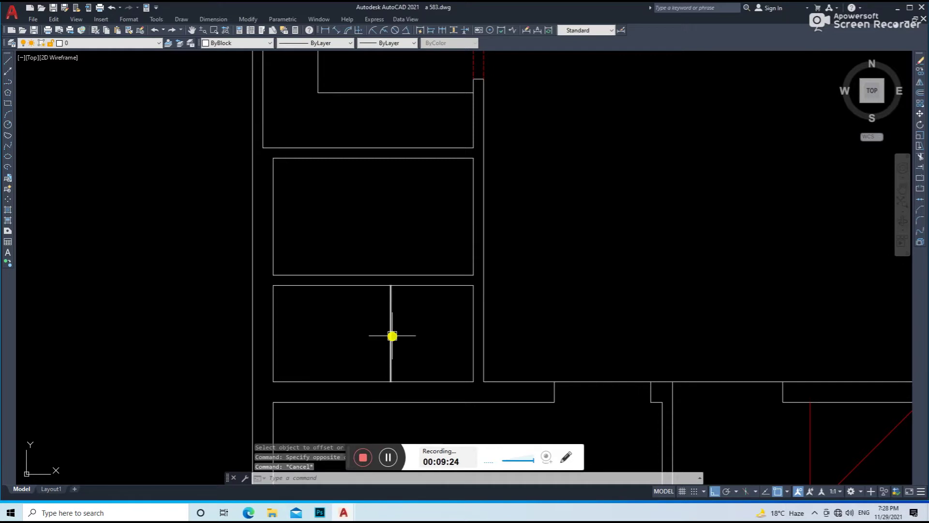
Step: Offset the partition by 5 to form a parallel second wall line
key(Return)
text(5)
key(Return)
click(391, 333)
scroll(390, 333, up, 2)
click(400, 380)
Step: Trim the top edge between the two partition lines
text(tr)
click(363, 281)
scroll(486, 276, down, 2)
key(Return)
Step: Explode the room rectangle and trim the old right edge and excess wall lines
text(x)
key(Return)
text(tr)
shift+click(484, 323)
shift+click(493, 140)
click(519, 228)
scroll(514, 227, down, 2)
key(Return)
Step: Draw a short door-jamb line and offset it by 2 to the left
text(l)
key(Return)
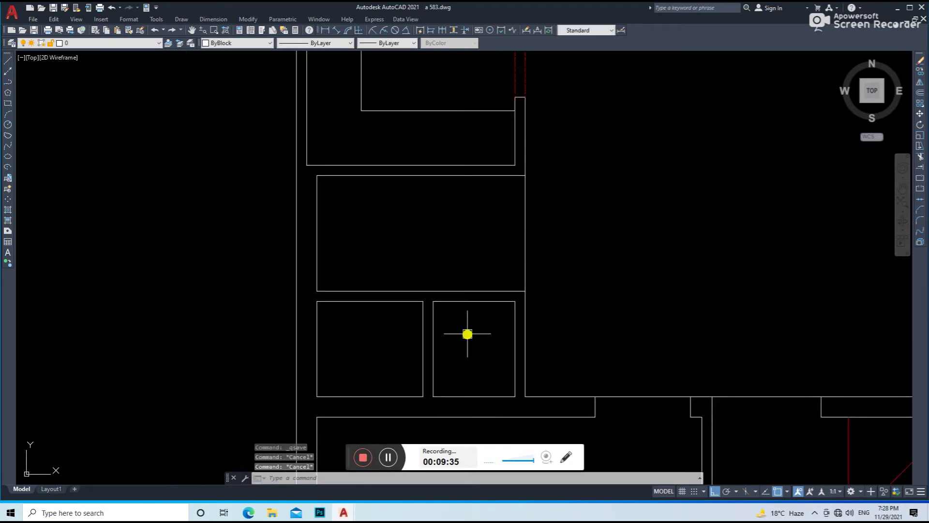
scroll(509, 284, up, 3)
click(507, 274)
key(Return)
text(o)
Step: Trim the wall lines between the jambs to open the first door
key(Return)
text(2)
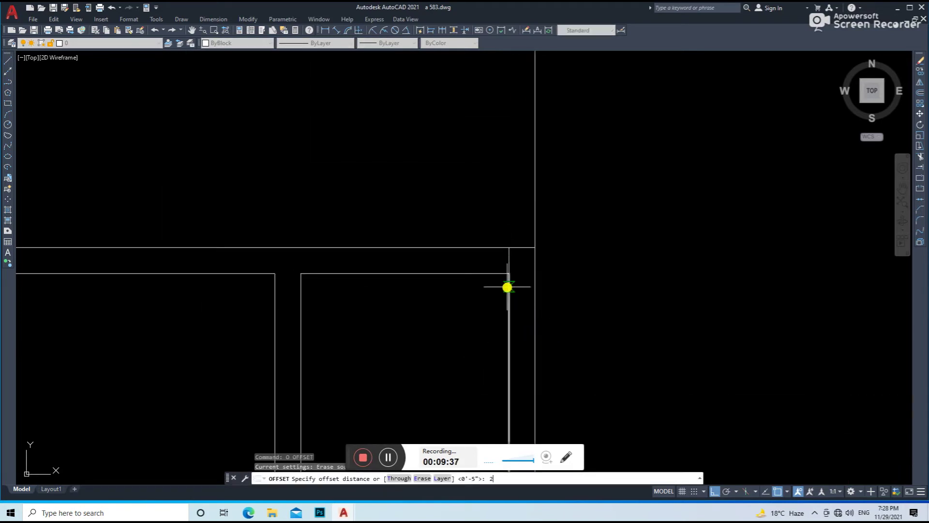
key(Return)
click(509, 262)
click(429, 297)
scroll(390, 323, down, 4)
text(tr)
drag(413, 257, 405, 329)
key(Return)
text(l)
key(Return)
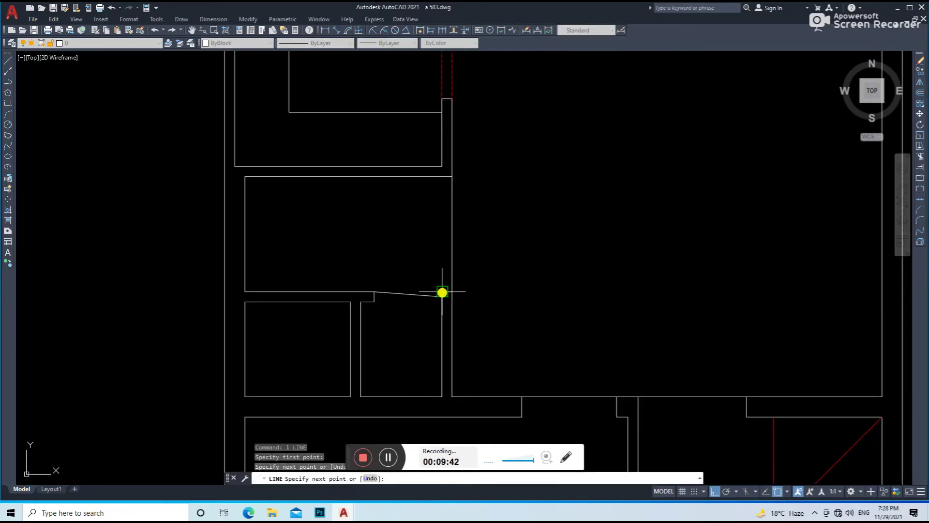
key(Return)
middle_drag(369, 327, 453, 337)
Step: Draw the second door's jamb line and offset it by 2
text(l)
key(Return)
scroll(435, 308, up, 2)
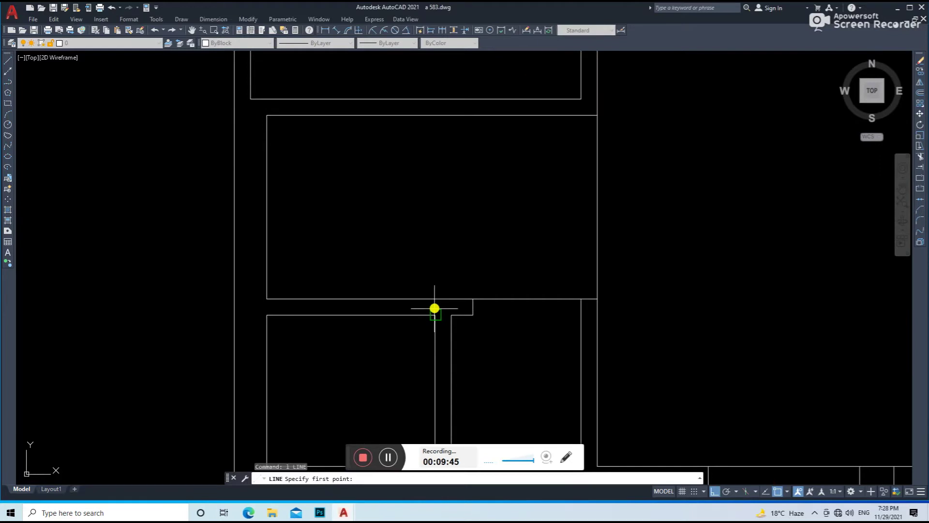
key(Return)
text(o)
key(Return)
text(2)
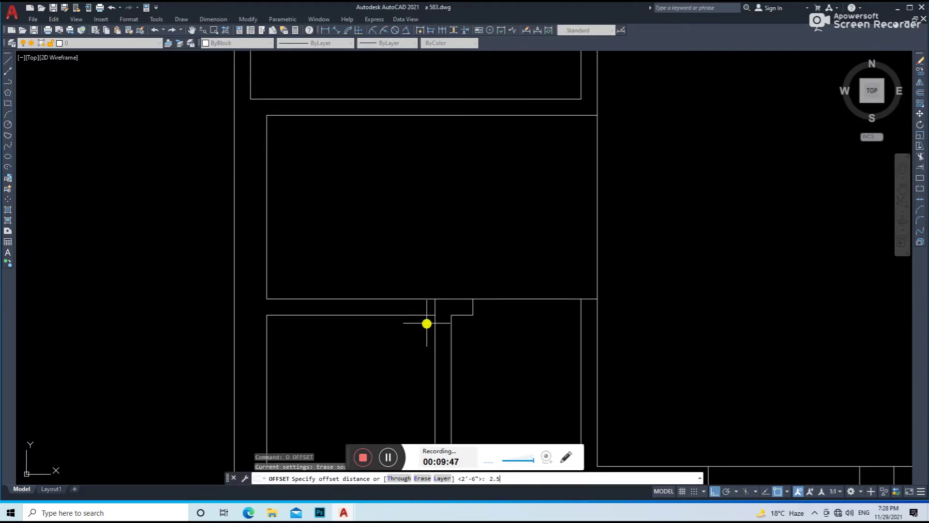
key(Return)
Step: Trim the wall between the jambs to cut the second door opening
scroll(426, 323, down, 3)
key(Escape)
text(tr)
key(Return)
drag(390, 321, 396, 306)
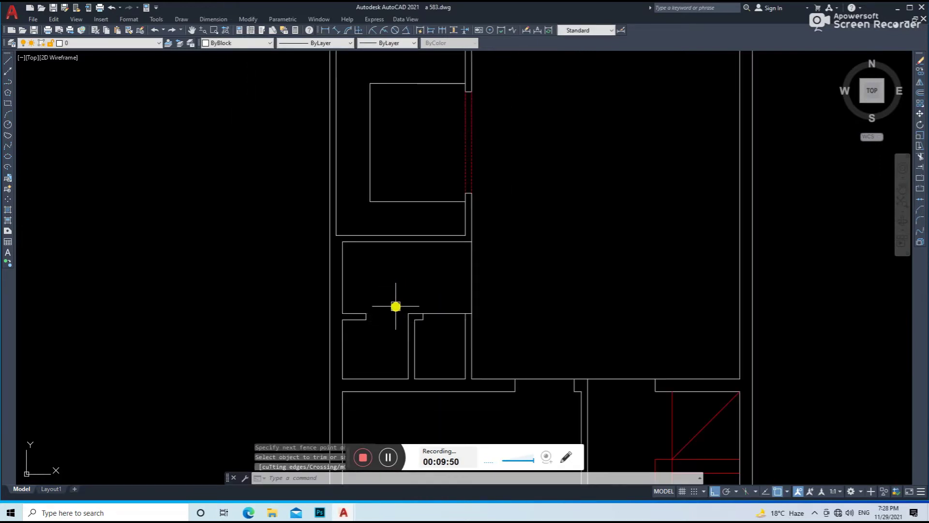
Step: Save the drawing with both rooms and door openings in place
text(l)
key(Return)
scroll(390, 309, up, 4)
scroll(429, 315, down, 3)
key(Escape)
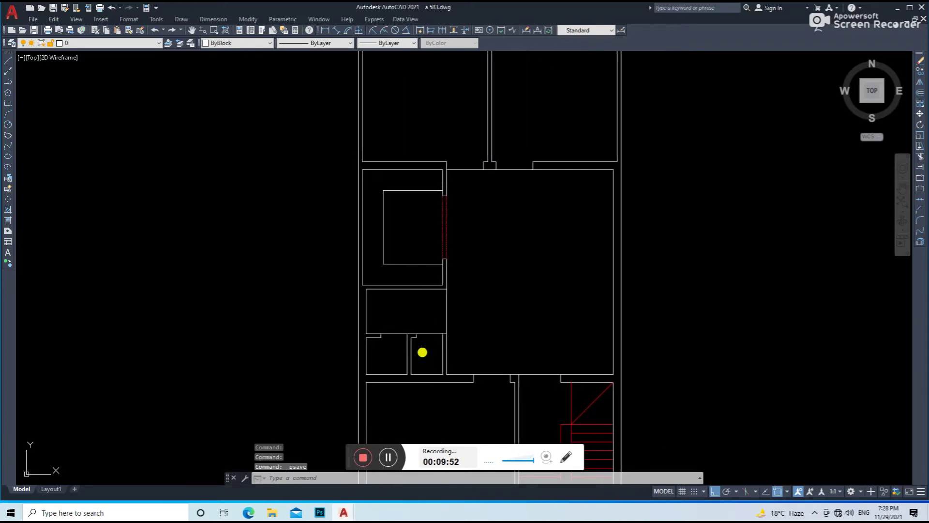
key(ctrl+s)
scroll(421, 354, up, 2)
key(o)
key(Return)
Step: Offset the small room's top and left walls inward
key(Return)
scroll(387, 319, up, 3)
click(378, 290)
click(342, 391)
click(314, 356)
click(338, 342)
key(Escape)
key(f)
Step: Offset the bottom line inward and fillet the inner bottom-left corner
key(Return)
scroll(329, 329, up, 2)
click(323, 313)
click(347, 277)
click(348, 427)
click(324, 397)
key(o)
Step: Offset the right wall inward and fillet the remaining inner rectangle corners
key(Return)
key(Return)
click(324, 358)
click(416, 329)
key(Escape)
key(f)
key(Return)
click(487, 277)
click(536, 328)
click(363, 429)
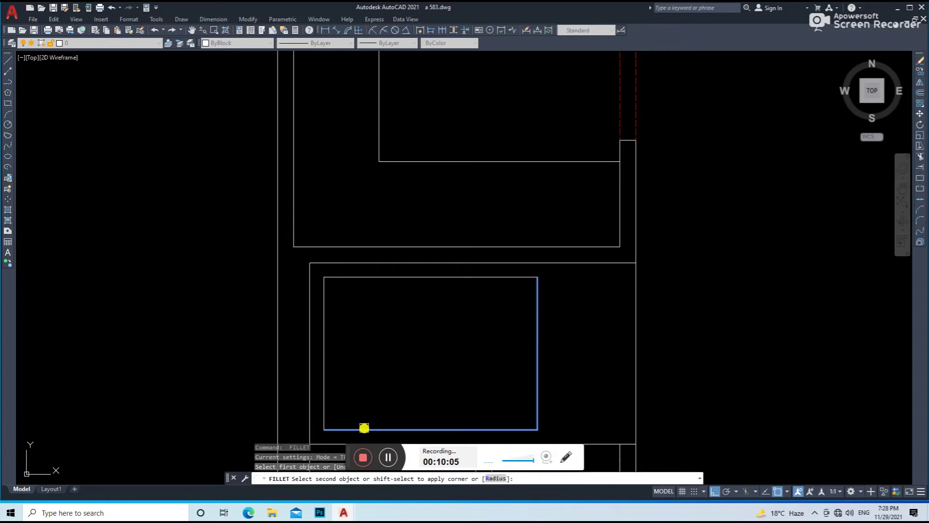
key(ctrl+s)
Step: Draw two crossing diagonal lines corner to corner across the inner rectangle
key(Escape)
key(Escape)
key(l)
key(Return)
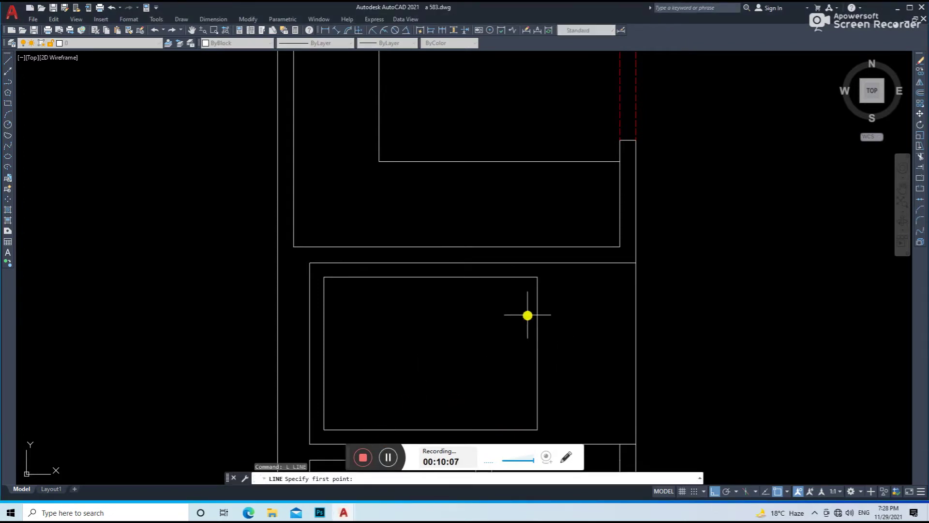
click(324, 429)
key(Return)
key(Return)
click(324, 277)
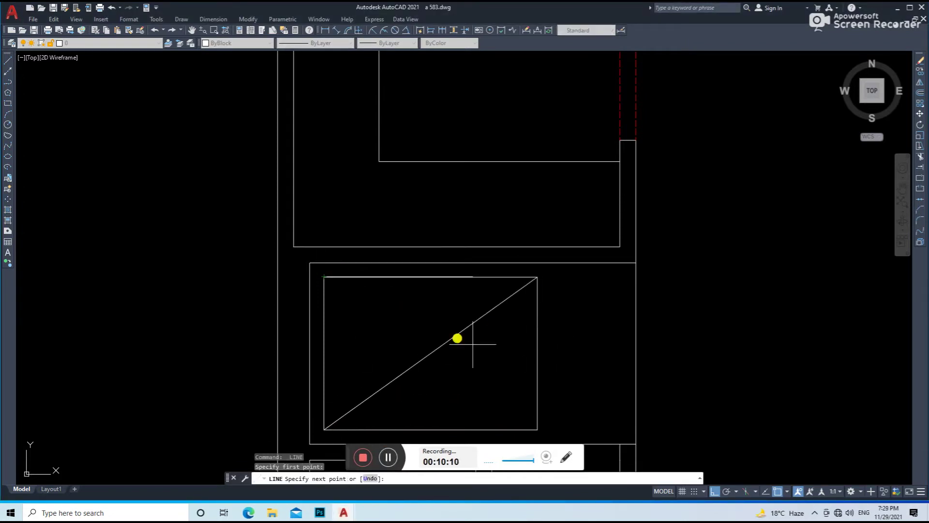
middle_drag(457, 336, 469, 245)
click(551, 340)
key(Return)
Step: Give the rectangle and diagonals linetype ACA...02W100 and colour Red, then save
click(577, 183)
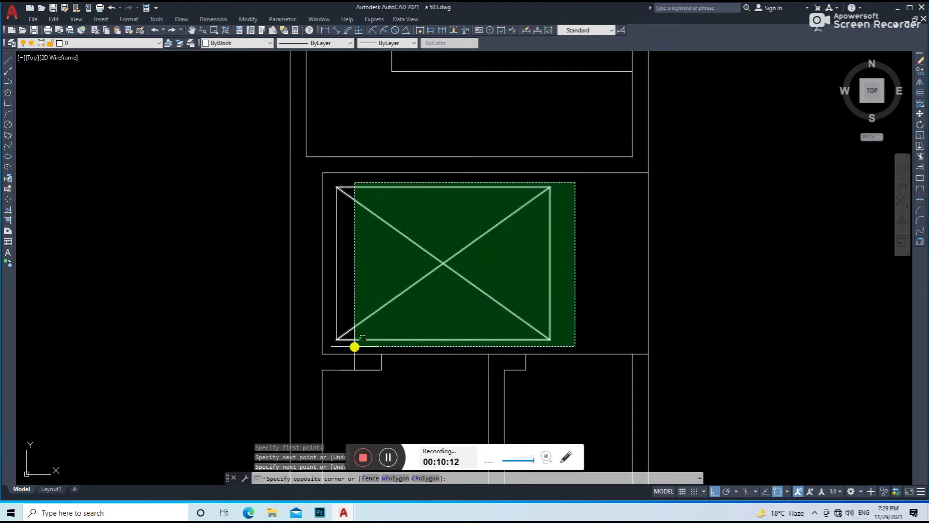
click(350, 343)
click(315, 42)
click(309, 67)
click(244, 42)
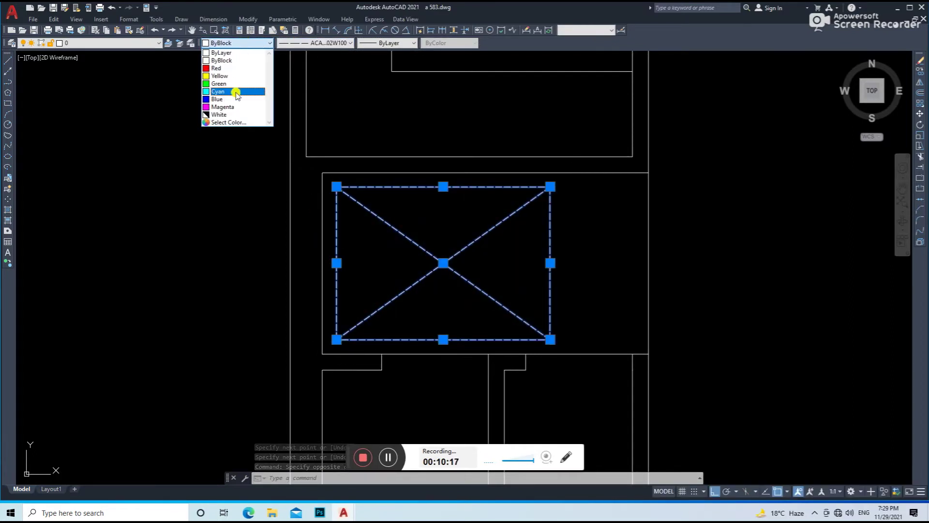
click(240, 68)
key(Escape)
key(ctrl+s)
scroll(448, 214, down, 5)
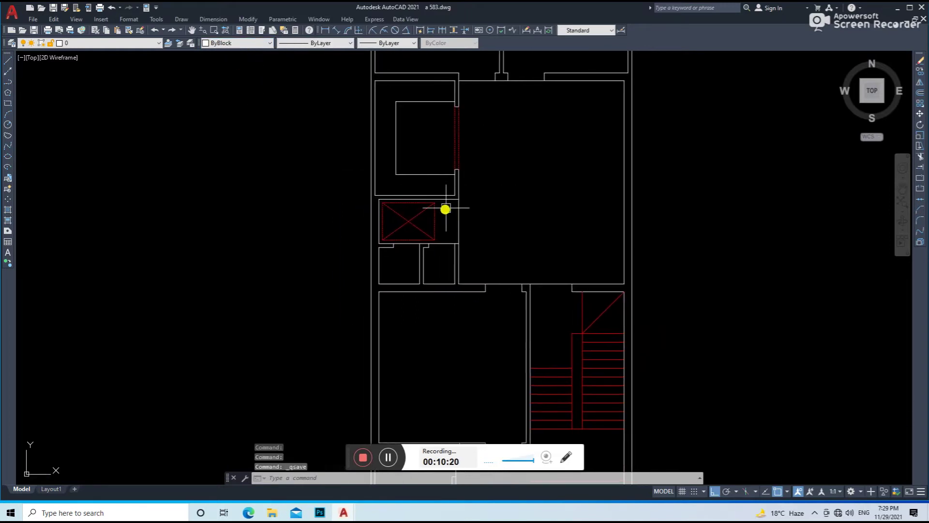
scroll(415, 202, down, 4)
middle_drag(423, 199, 439, 214)
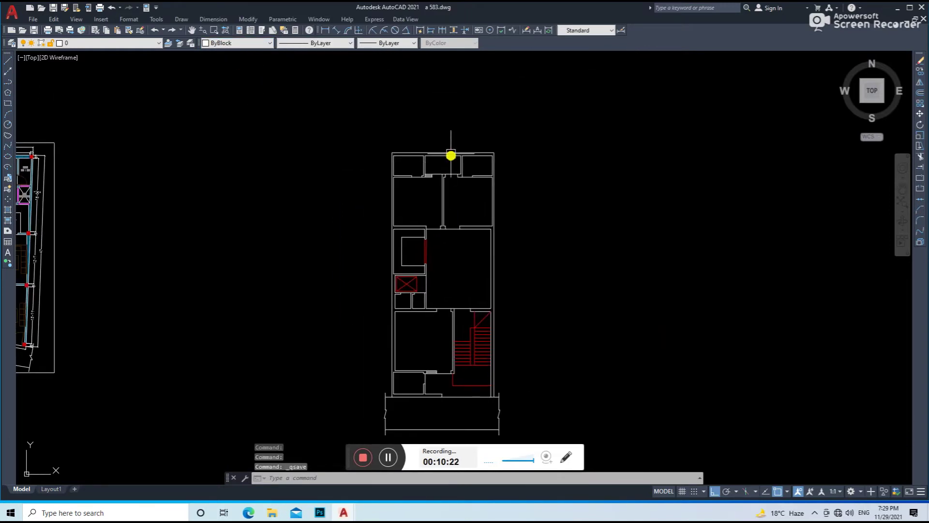
Step: Offset the centre room's top, left and right walls inward to outline an inner rectangle
scroll(452, 149, up, 4)
text(o)
key(Return)
scroll(448, 161, up, 4)
key(Return)
click(436, 154)
click(300, 204)
click(291, 227)
click(353, 249)
click(523, 221)
click(498, 237)
key(Escape)
Step: Fillet the inner right and bottom lines to close the rectangle's corner, and save
text(f)
key(Return)
click(513, 189)
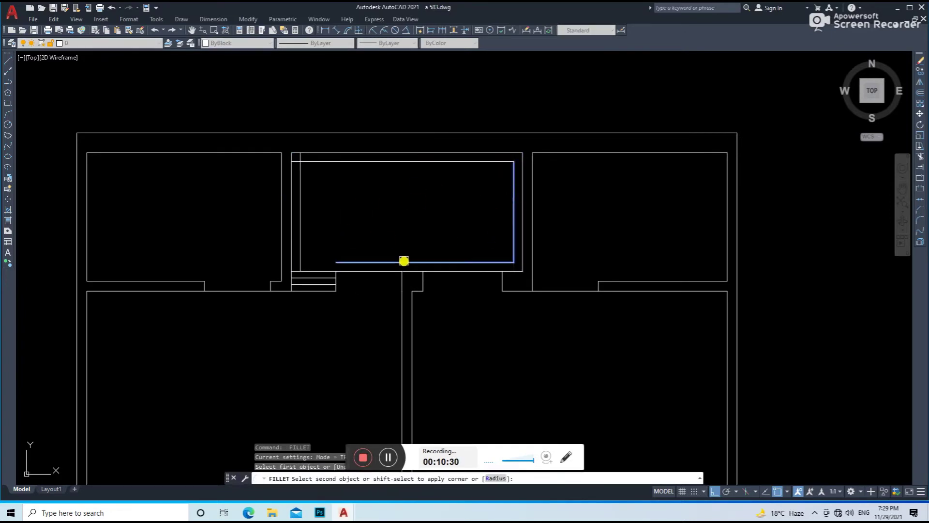
click(301, 203)
key(ctrl+s)
key(Escape)
key(Escape)
Step: Draw corner-to-corner diagonal lines forming an X across the inner rectangle
text(l)
key(Return)
click(301, 162)
click(512, 262)
click(513, 161)
scroll(523, 148, up, 2)
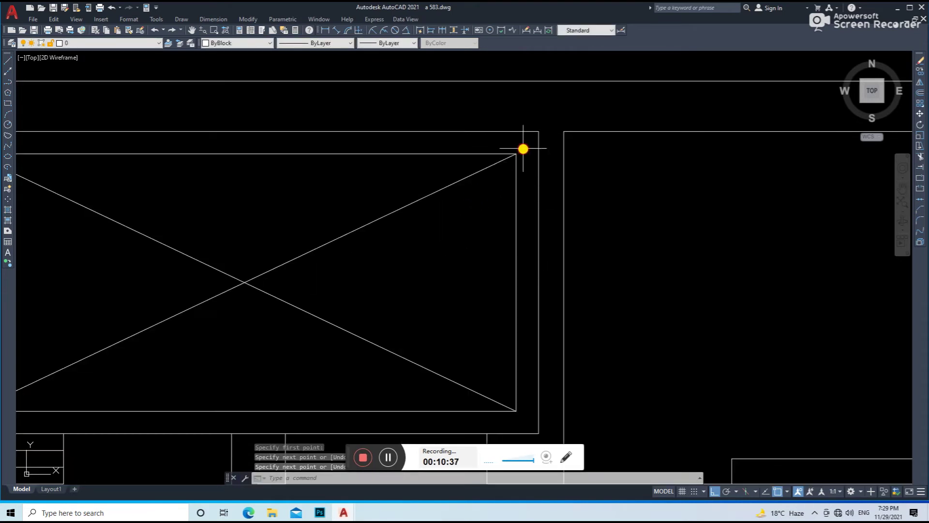
key(Return)
scroll(523, 147, down, 3)
scroll(413, 201, up, 2)
Step: Change the rectangle and its X to the DASHED linetype
click(434, 208)
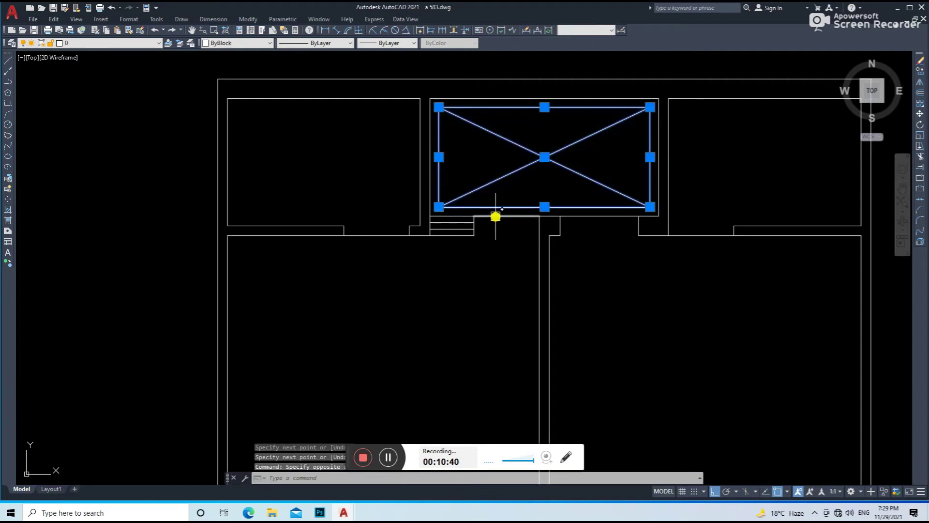
middle_drag(494, 214, 455, 252)
click(299, 44)
click(317, 68)
key(Escape)
Step: Colour the dashed rectangle and X red, then save the drawing
scroll(654, 139, up, 3)
click(681, 137)
scroll(681, 137, down, 3)
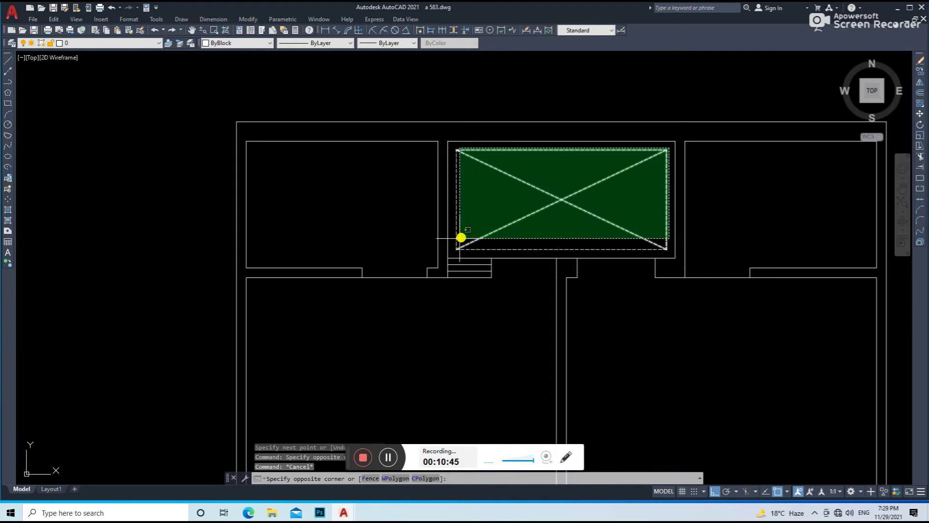
click(454, 251)
click(233, 42)
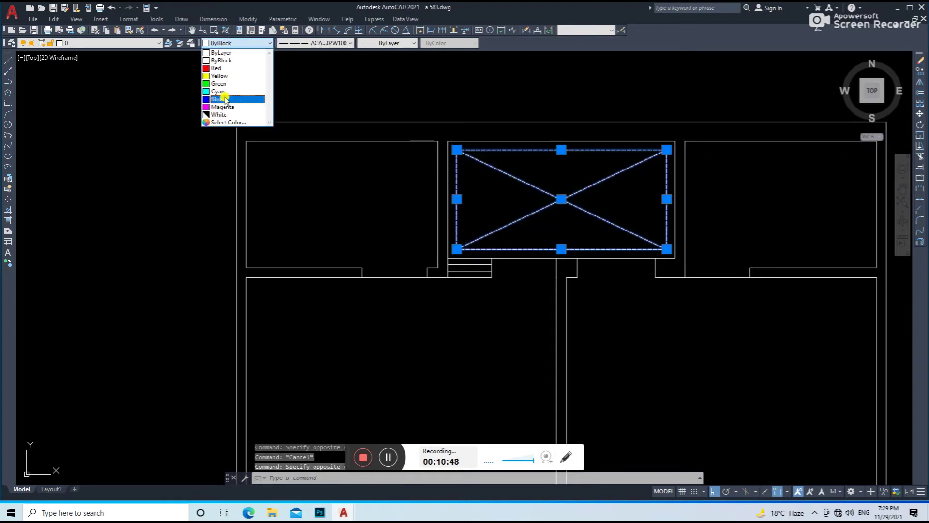
click(230, 68)
key(Escape)
scroll(475, 155, down, 3)
scroll(535, 238, down, 3)
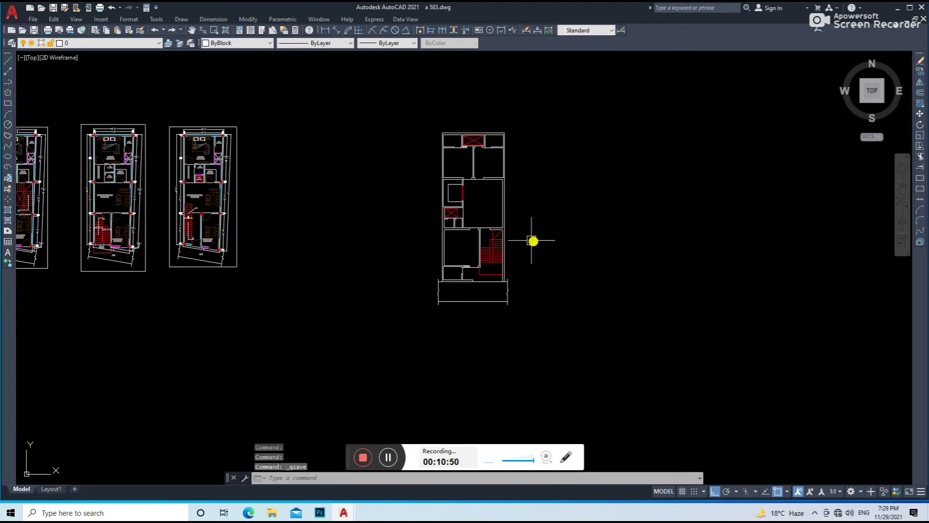
scroll(499, 214, up, 2)
key(ctrl+s)
Step: Erase the wall lines across the bottom-left room's front opening
scroll(501, 242, up, 1)
scroll(421, 321, up, 3)
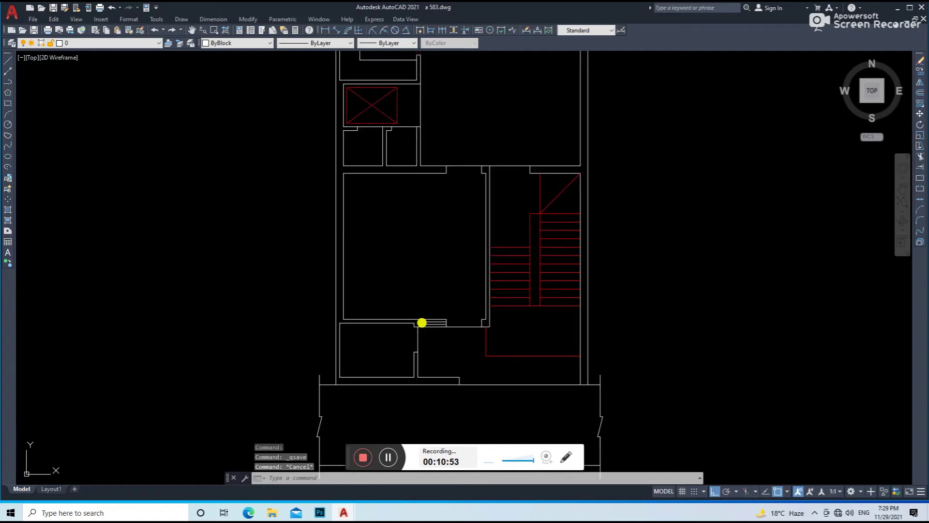
scroll(452, 295, up, 2)
text(l)
key(Return)
key(Escape)
scroll(411, 347, up, 2)
text(o)
key(Return)
scroll(419, 343, up, 2)
click(419, 316)
text(e)
key(Return)
click(432, 378)
click(426, 328)
key(Delete)
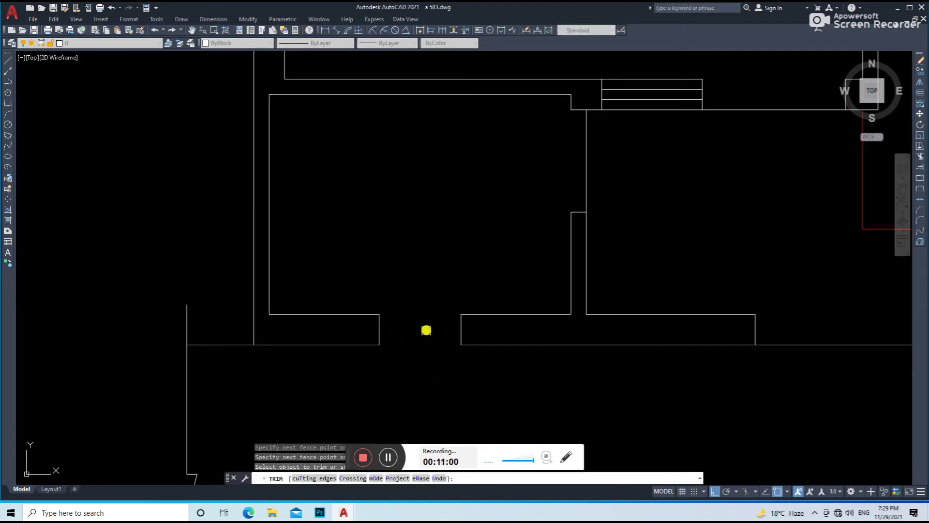
Step: Draw a line across the wall opening and offset a parallel copy of it
text(l)
key(Return)
click(379, 330)
click(461, 330)
key(Return)
text(o)
key(Return)
key(Return)
click(425, 329)
key(Return)
Step: Set the window lines in the opening to magenta
drag(428, 324, 404, 412)
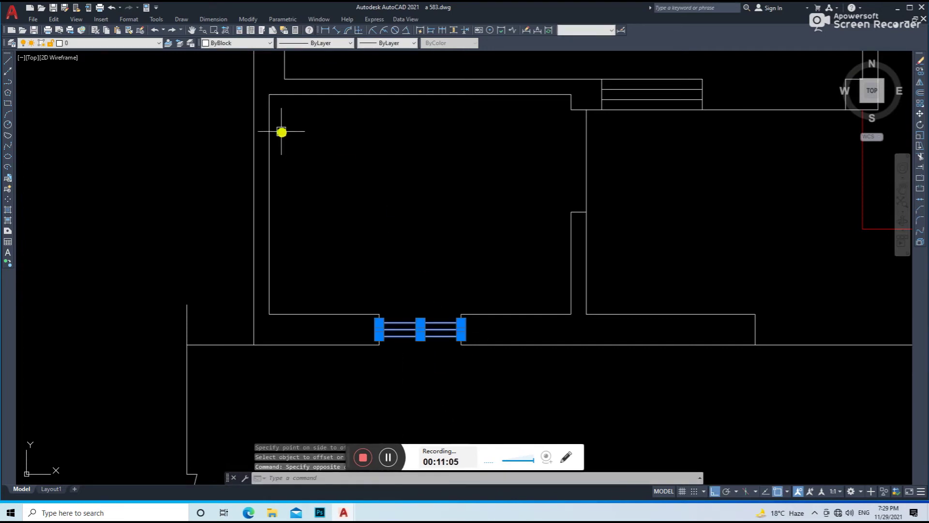
click(238, 43)
click(228, 68)
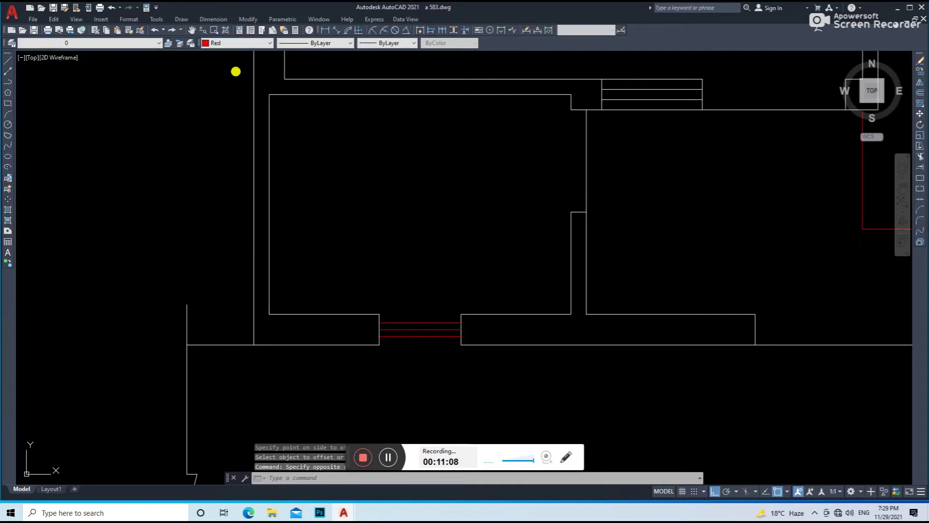
click(255, 42)
click(234, 106)
Step: Stretch the window lines 6 to the left and save the drawing
text(s)
key(Return)
click(426, 371)
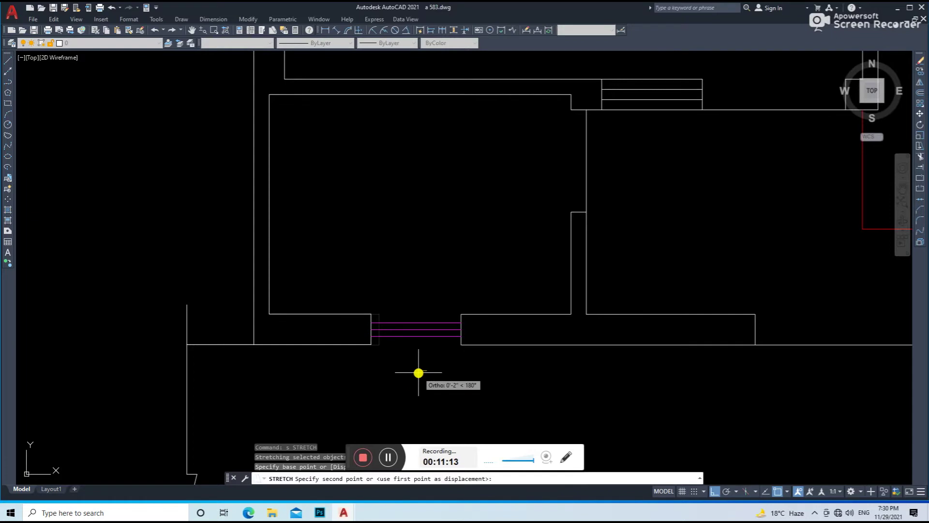
text(6)
key(Return)
scroll(488, 293, down, 5)
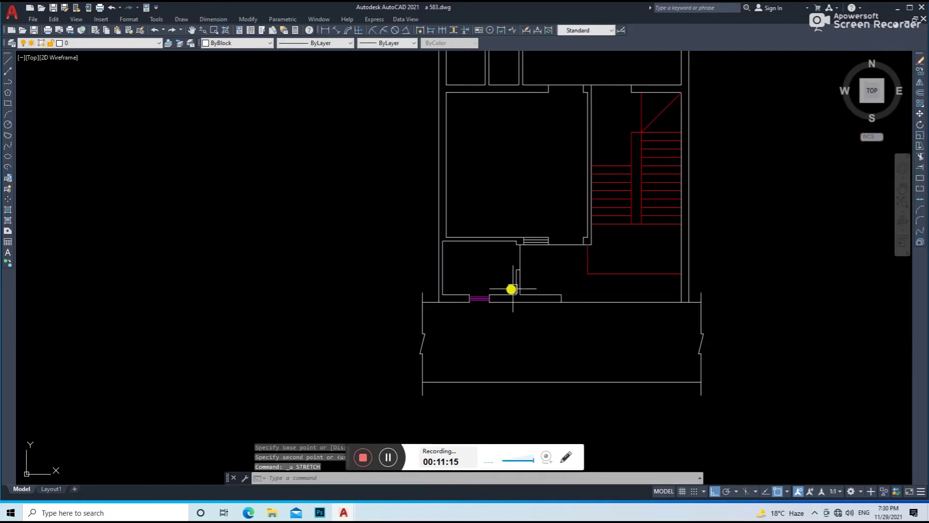
scroll(498, 288, up, 1)
scroll(509, 325, up, 2)
key(ctrl+s)
Step: Recentre the whole floor plan in view and begin a hatch fill
scroll(480, 346, up, 2)
scroll(469, 338, down, 6)
scroll(489, 314, down, 1)
scroll(493, 251, up, 3)
middle_drag(494, 210, 492, 224)
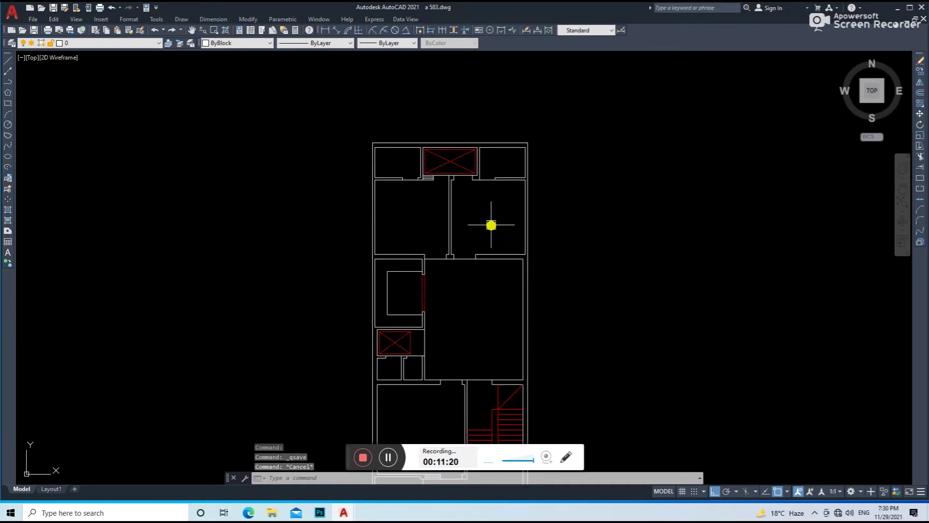
text(h)
key(Return)
scroll(525, 266, down, 2)
Step: Attempt to hatch picked points inside the plan, dismissing the pick-point errors
middle_drag(529, 291, 518, 231)
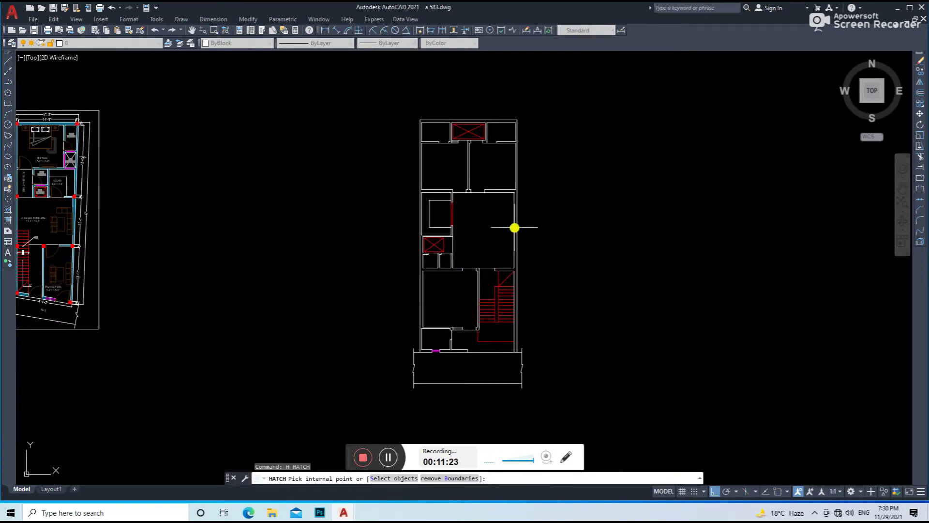
click(514, 227)
click(523, 260)
click(516, 235)
click(520, 260)
key(Return)
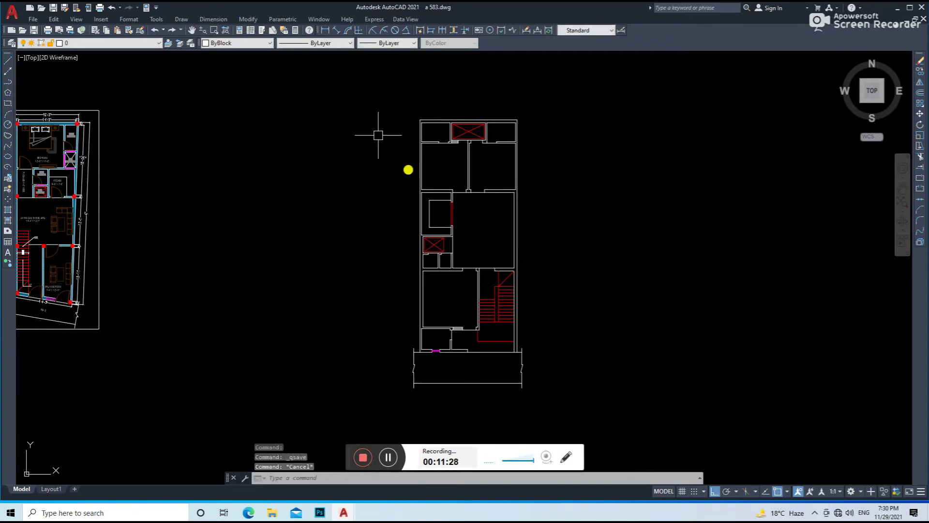
Step: Place a trial 25' aligned dimension above the top wall, then discard it
click(336, 30)
scroll(405, 118, up, 2)
click(427, 121)
scroll(582, 116, up, 3)
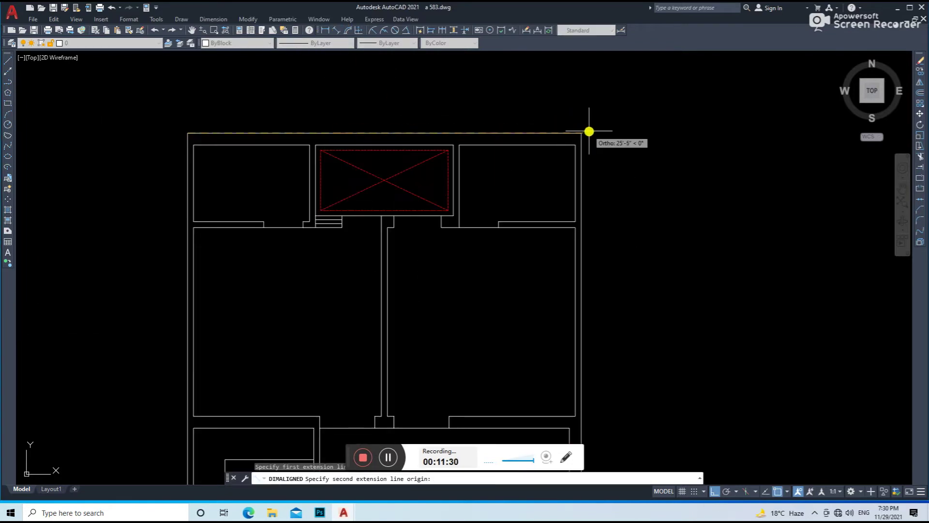
click(581, 132)
key(ctrl+s)
key(Escape)
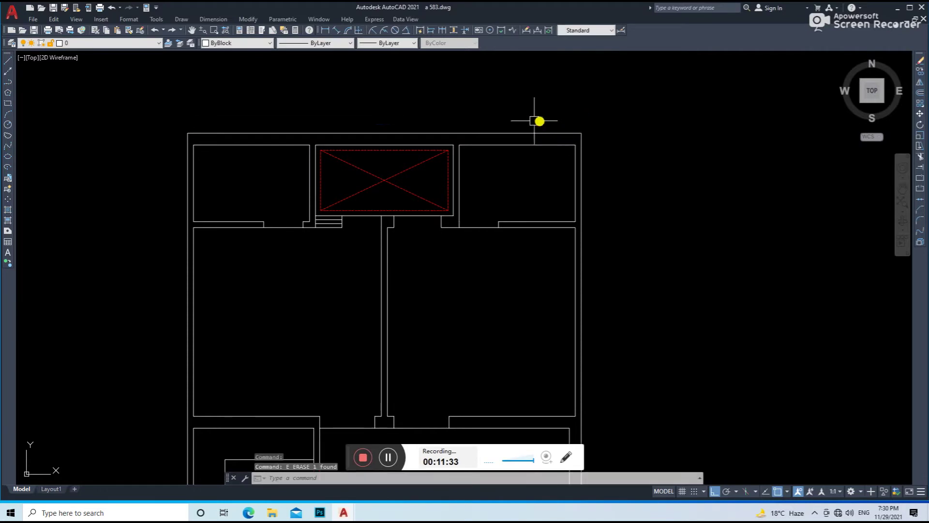
scroll(532, 121, down, 3)
Step: Override the Standard dimension style with red text colour, leaving text style fonts unchanged
text(d)
key(Return)
click(563, 234)
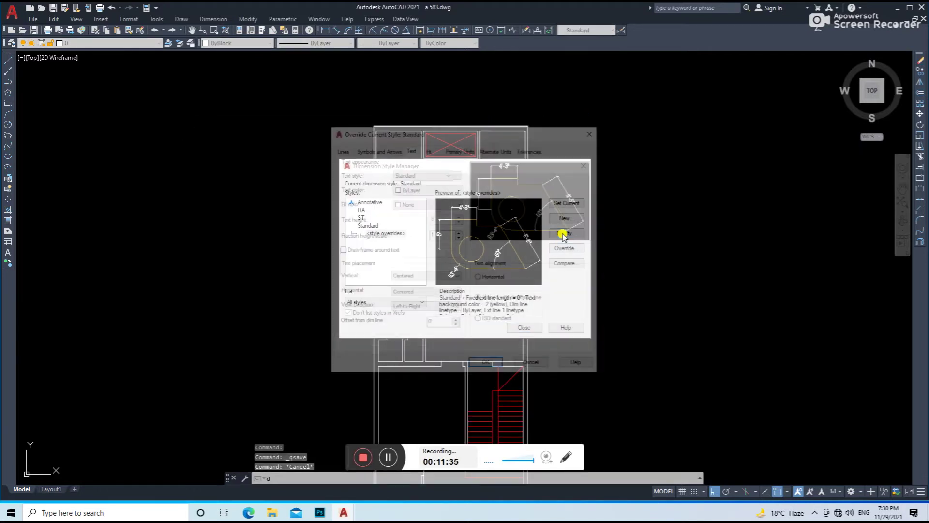
click(459, 174)
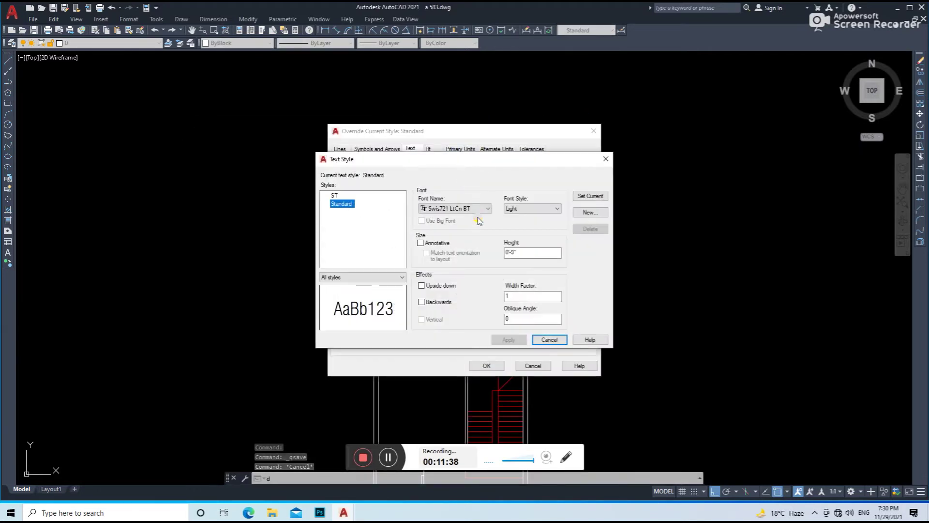
double_click(517, 251)
click(488, 208)
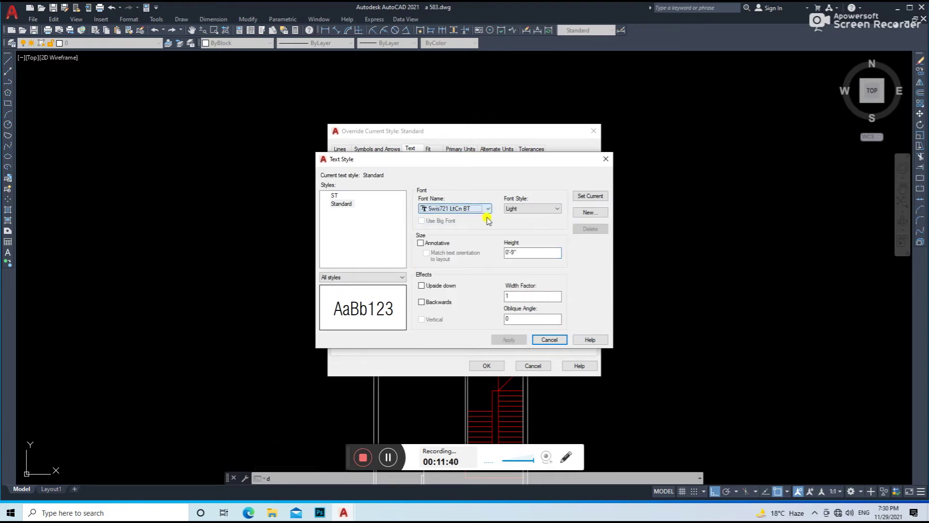
click(604, 161)
click(428, 189)
click(417, 211)
click(486, 366)
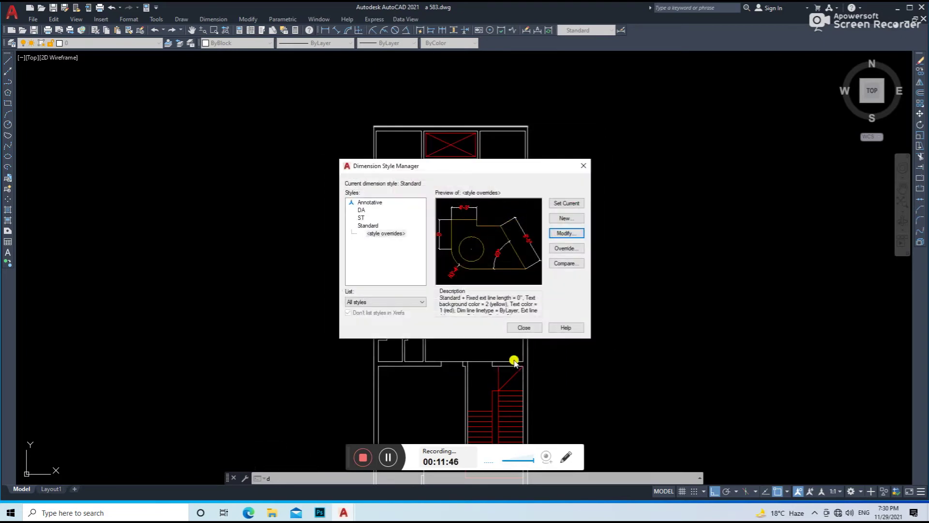
click(524, 327)
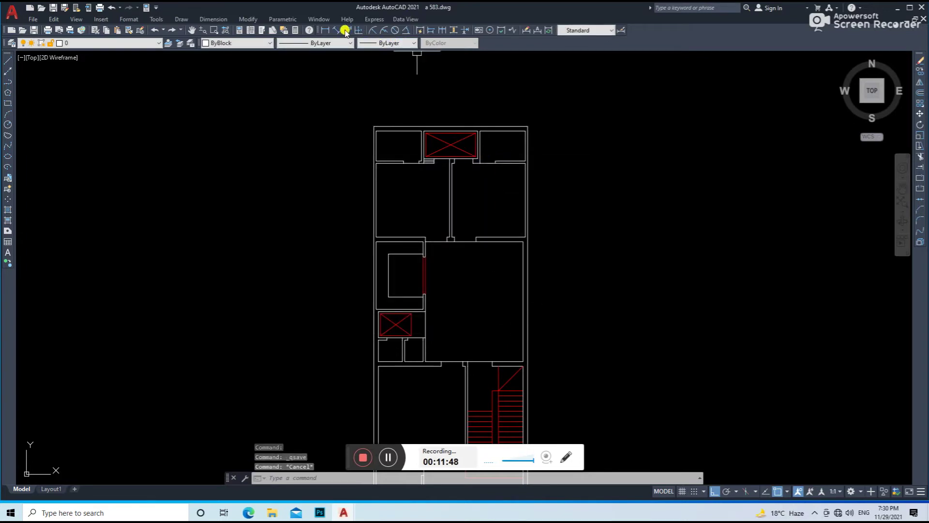
Step: Add a red 25' aligned dimension above the top wall of the plan
click(337, 30)
click(370, 124)
scroll(523, 126, up, 4)
click(540, 129)
key(Return)
click(540, 128)
scroll(556, 262, down, 3)
scroll(503, 261, up, 4)
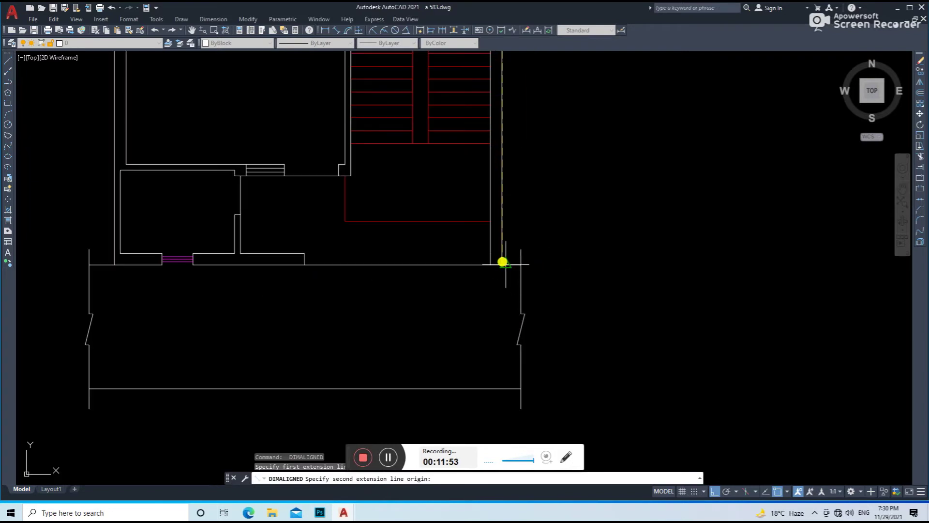
scroll(487, 242, down, 3)
scroll(461, 327, down, 2)
scroll(446, 190, up, 3)
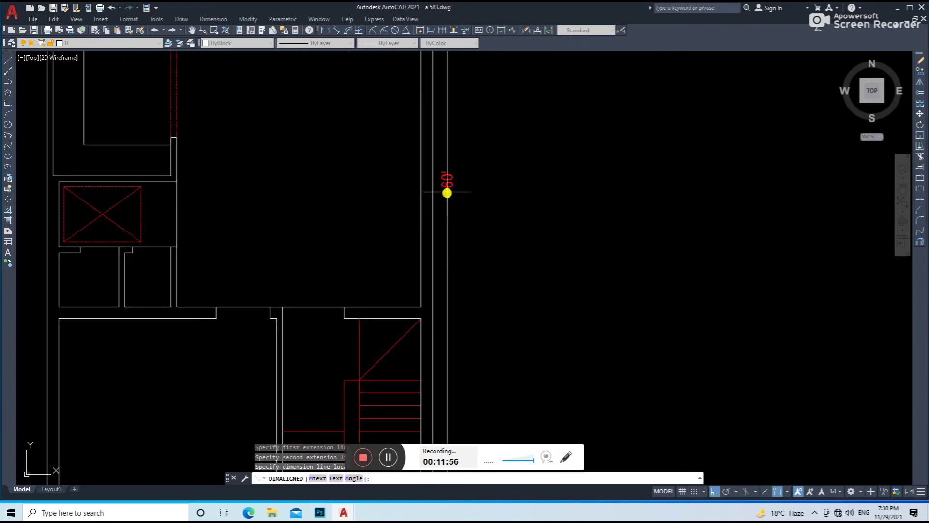
scroll(449, 289, down, 3)
key(Escape)
Step: Dimension the front wall at 25', cancel the duplicate, and save the drawing
key(Return)
scroll(449, 289, up, 3)
click(453, 253)
scroll(311, 263, up, 2)
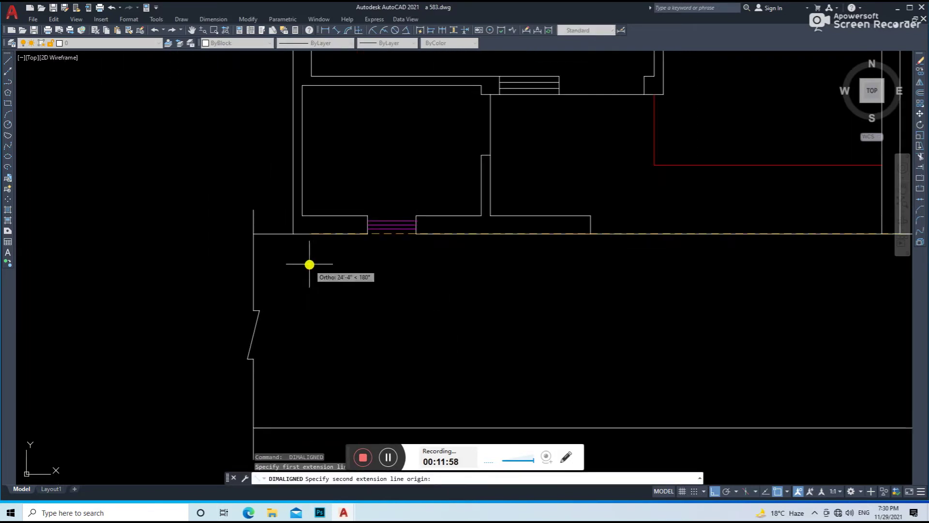
click(292, 239)
key(Return)
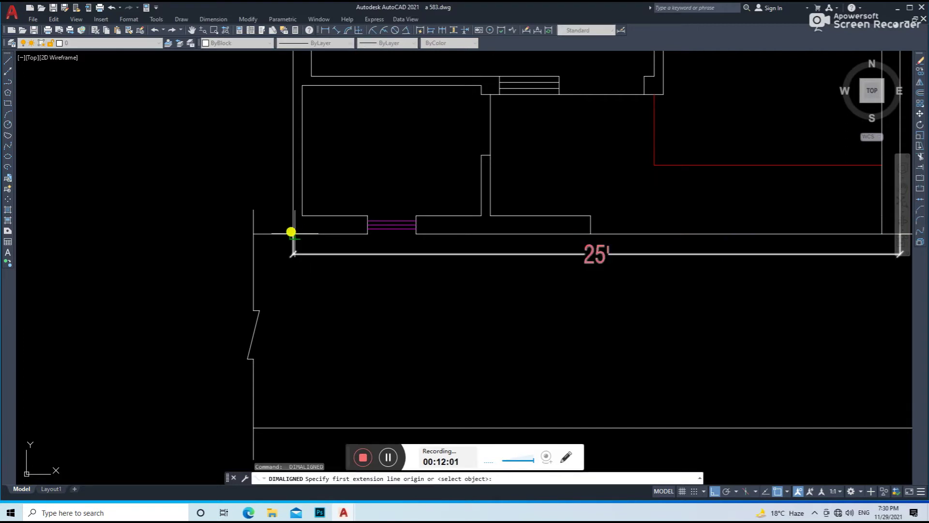
scroll(293, 229, down, 3)
scroll(332, 245, up, 3)
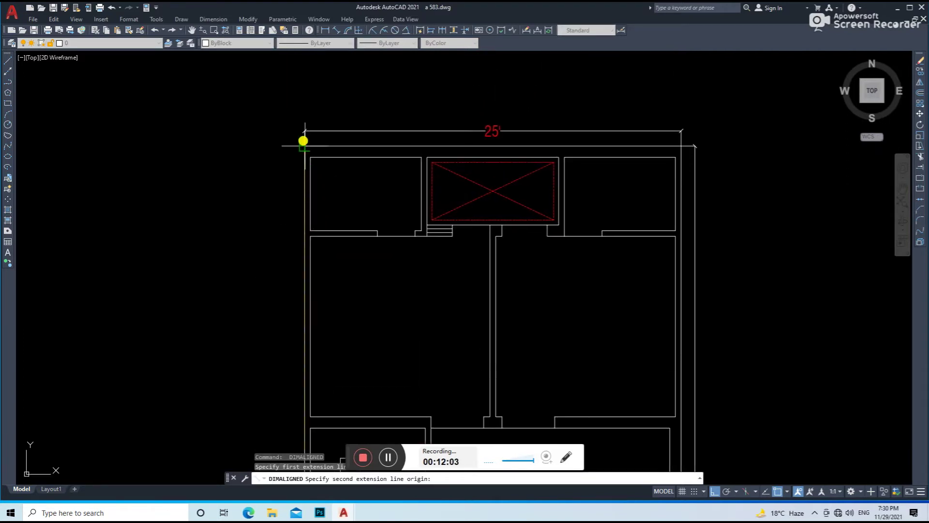
click(304, 144)
key(Escape)
key(ctrl+s)
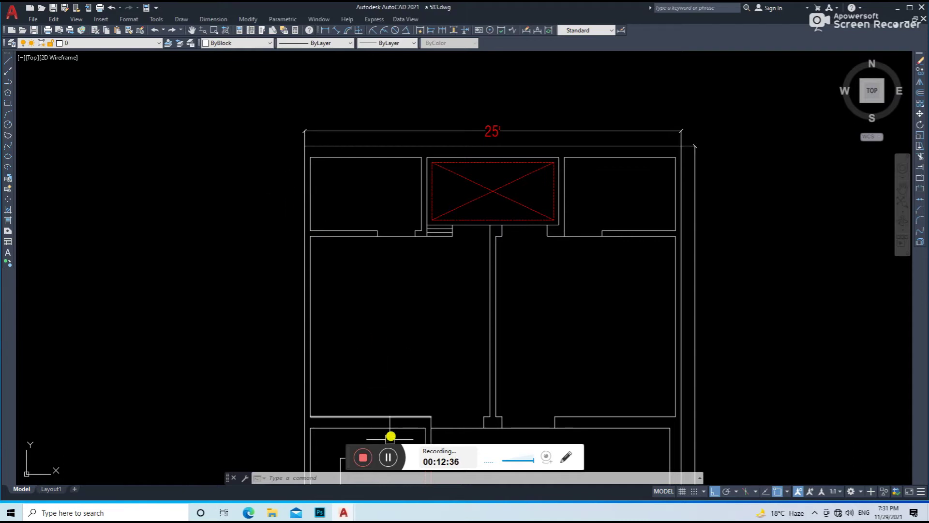
Step: Start a 60' aligned dimension from the plan's top-left to bottom-left corner
scroll(359, 214, up, 2)
scroll(351, 217, up, 2)
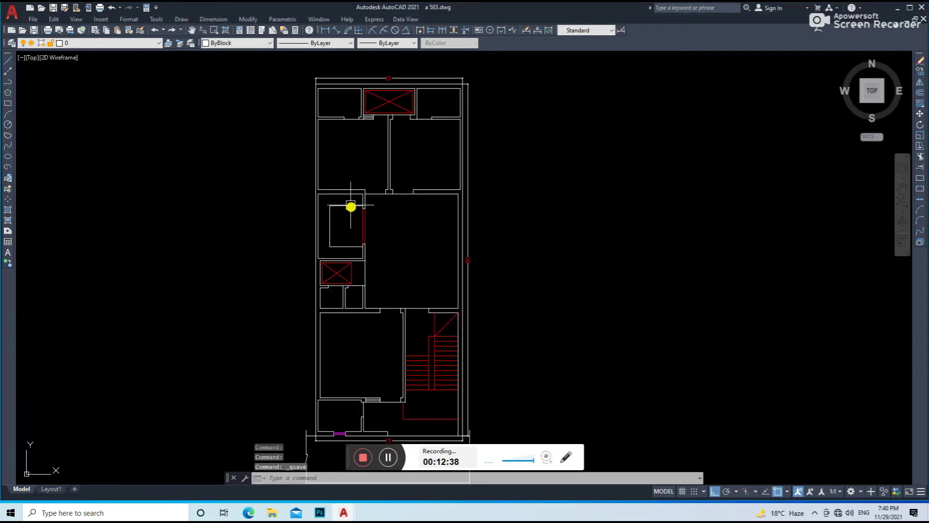
click(340, 33)
scroll(315, 89, up, 4)
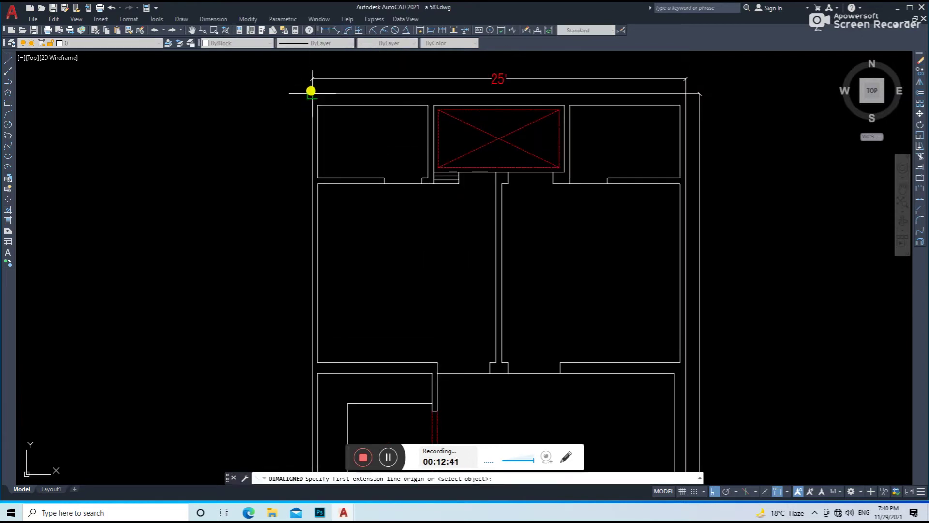
click(312, 89)
scroll(318, 205, down, 5)
scroll(328, 383, up, 6)
click(338, 381)
scroll(305, 384, down, 2)
Step: Place the 60' side-wall dimension beside the plan and save the drawing
scroll(305, 318, down, 2)
scroll(322, 206, up, 3)
scroll(315, 231, up, 2)
click(316, 231)
scroll(322, 221, down, 3)
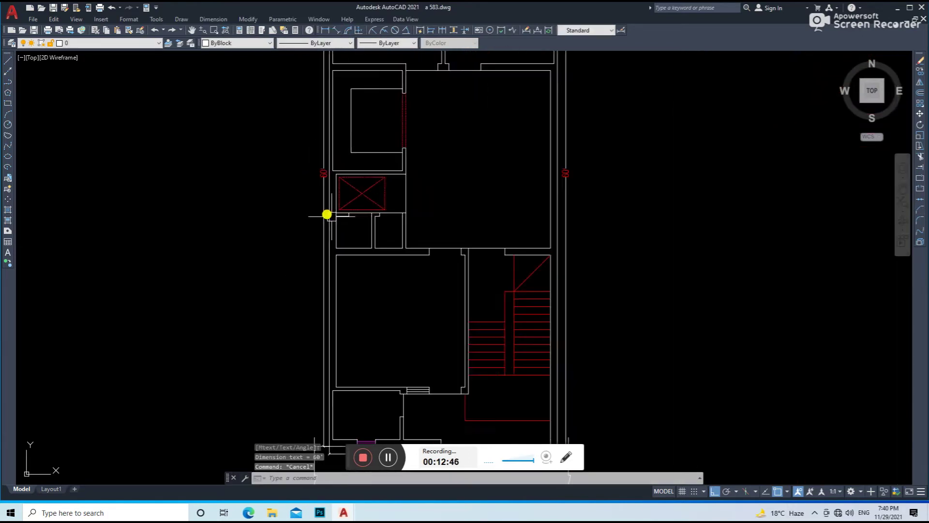
scroll(358, 225, down, 2)
key(ctrl+s)
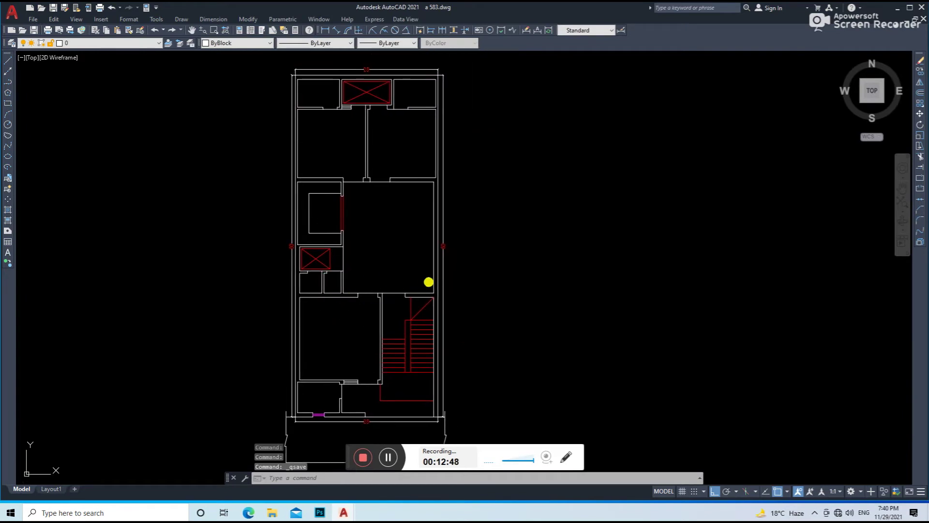
key(Escape)
key(Escape)
Step: Offset the wall lines to mark out the first window opening
scroll(392, 197, up, 2)
scroll(394, 196, up, 2)
text(l)
key(Return)
click(365, 174)
scroll(361, 184, up, 4)
key(Escape)
text(o)
key(Return)
key(Return)
key(Return)
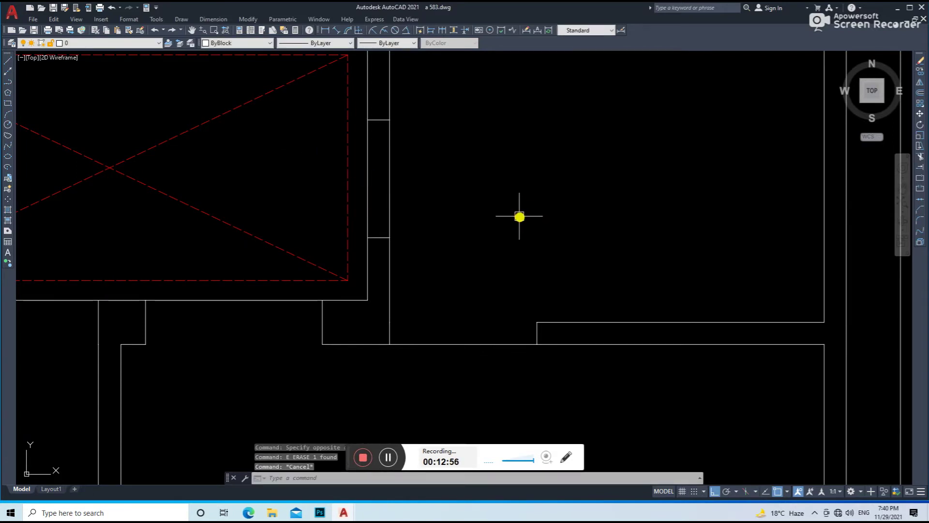
text(tr)
Step: Trim the first window opening and offset window lines at distance 1
key(Return)
key(Escape)
text(l)
key(Return)
key(Escape)
text(o)
key(Return)
text(1)
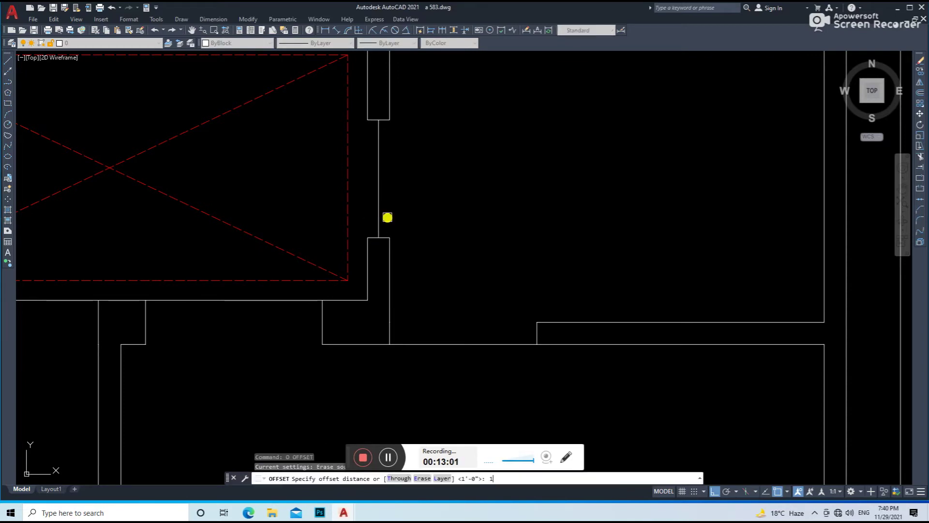
key(Escape)
Step: Set the first window's three lines to Magenta
scroll(388, 207, up, 2)
drag(393, 208, 368, 213)
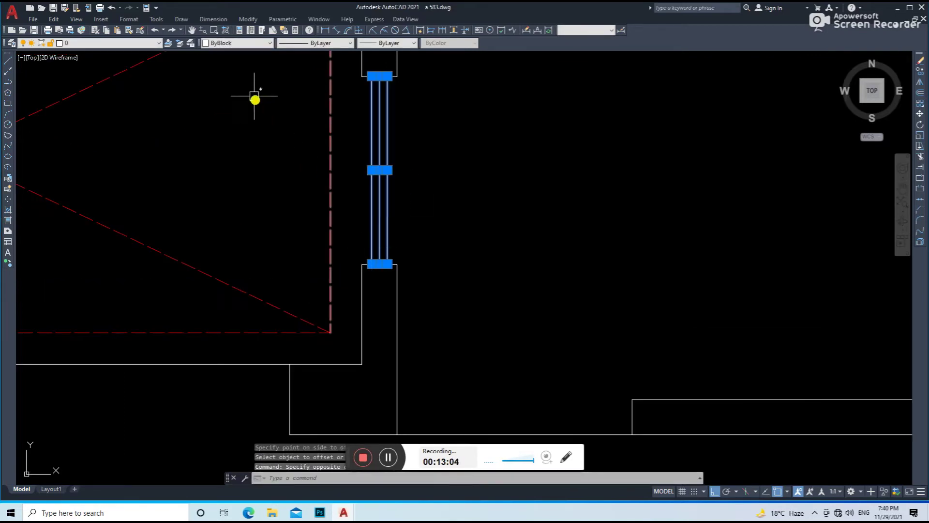
click(237, 42)
click(232, 101)
key(Escape)
scroll(291, 165, down, 4)
Step: Trim out the wall segment for the second window beside the red-crossed room
mouse_move(300, 222)
middle_down()
mouse_move(421, 190)
mouse_move(390, 241)
middle_up()
text(l)
key(Return)
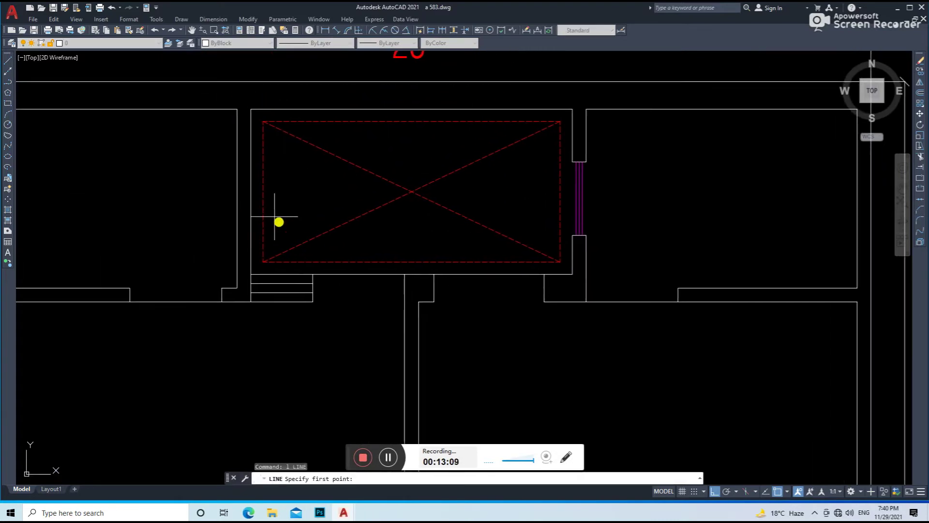
scroll(230, 195, up, 2)
scroll(257, 199, up, 2)
key(Escape)
text(o)
key(Return)
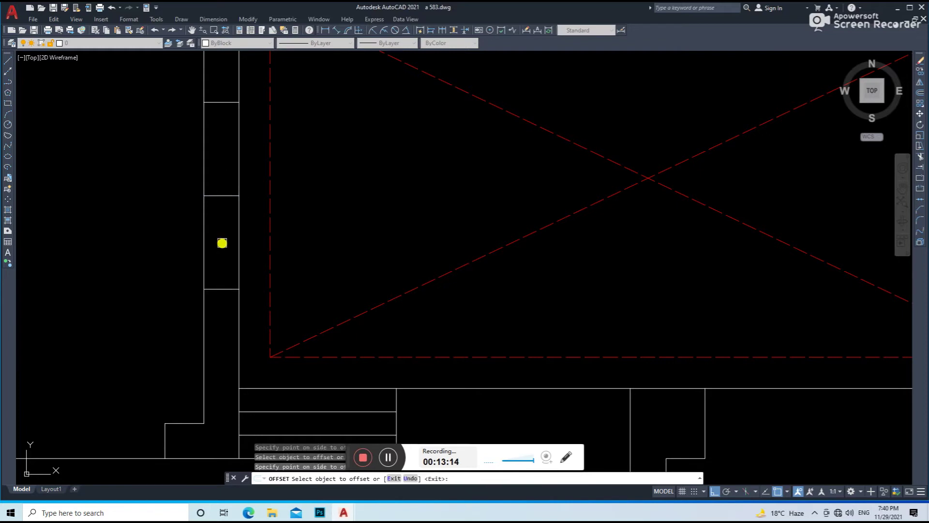
key(Escape)
text(tr)
key(Return)
drag(258, 210, 162, 212)
key(Return)
Step: Draw a line across the second opening and offset a copy inside it
text(l)
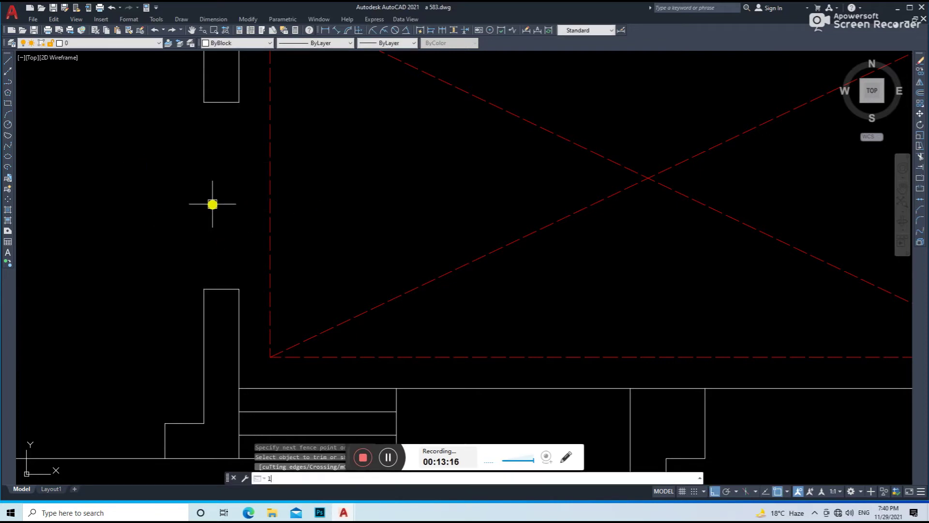
key(Return)
click(221, 290)
key(Return)
drag(235, 245, 208, 253)
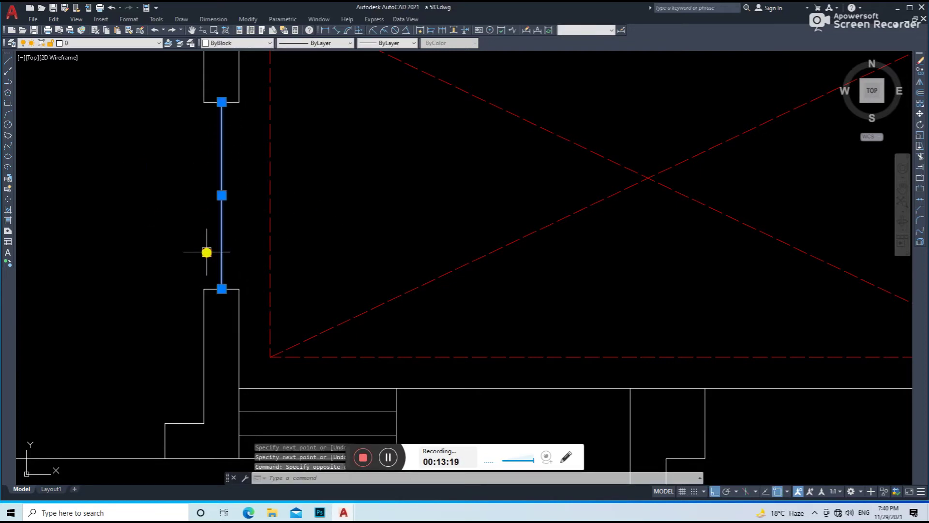
text(o)
key(Return)
click(222, 169)
click(229, 171)
key(Return)
Step: Set the second window's three lines to Magenta and save the drawing
drag(235, 198, 205, 197)
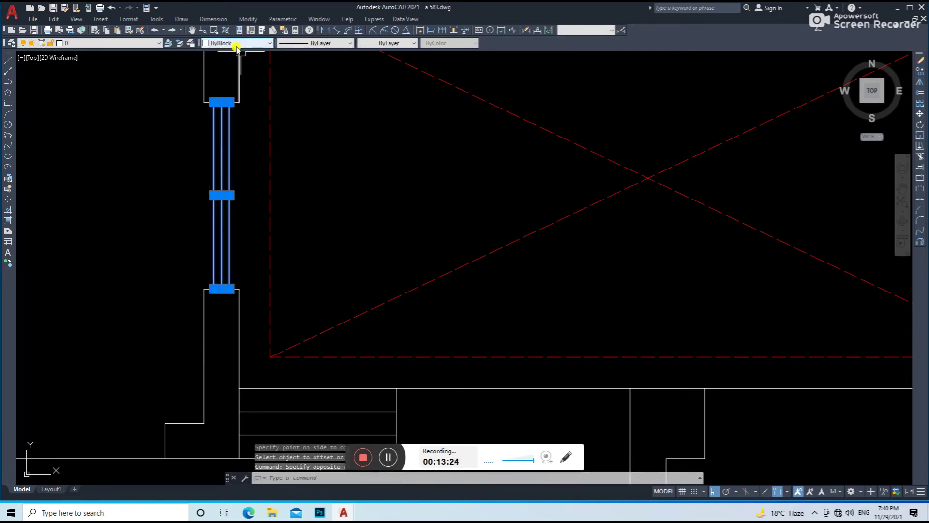
click(238, 43)
click(224, 106)
scroll(380, 166, down, 5)
scroll(446, 156, down, 2)
scroll(441, 203, up, 1)
key(ctrl+s)
Step: Bring the whole floor plan into view and start the HATCH command
mouse_move(441, 203)
middle_down()
mouse_move(435, 161)
mouse_move(406, 106)
middle_up()
key(Escape)
scroll(376, 123, down, 2)
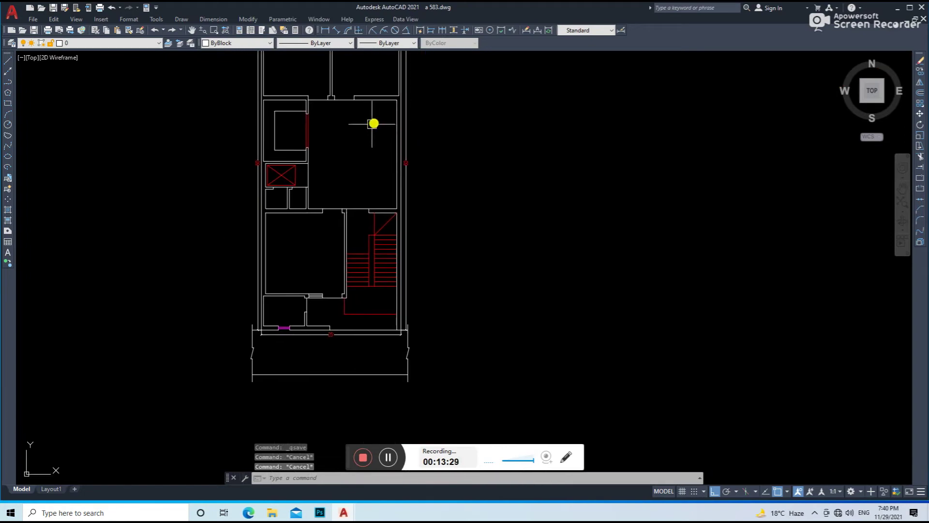
text(H)
key(Return)
middle_drag(374, 209, 399, 259)
Step: Hatch the enclosed wall areas around the lower rooms
click(401, 181)
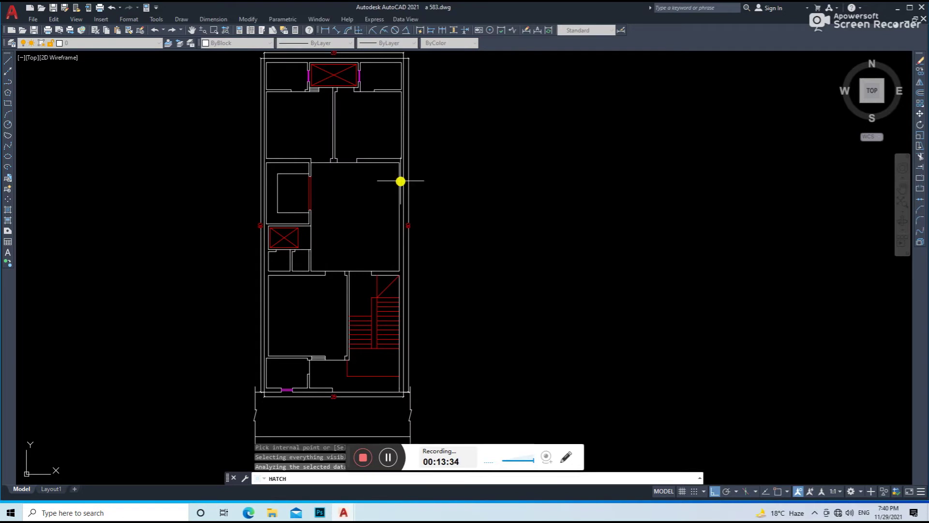
scroll(326, 167, up, 2)
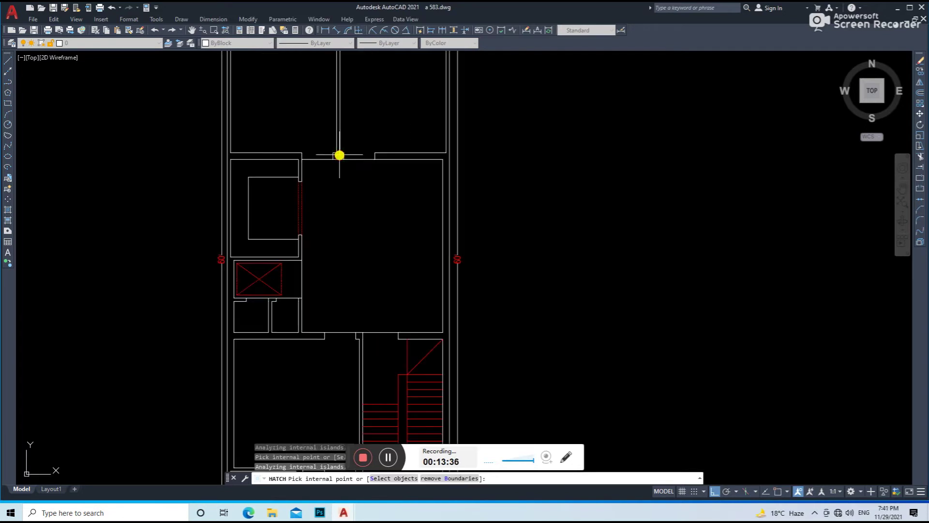
scroll(341, 170, down, 4)
key(Return)
key(Escape)
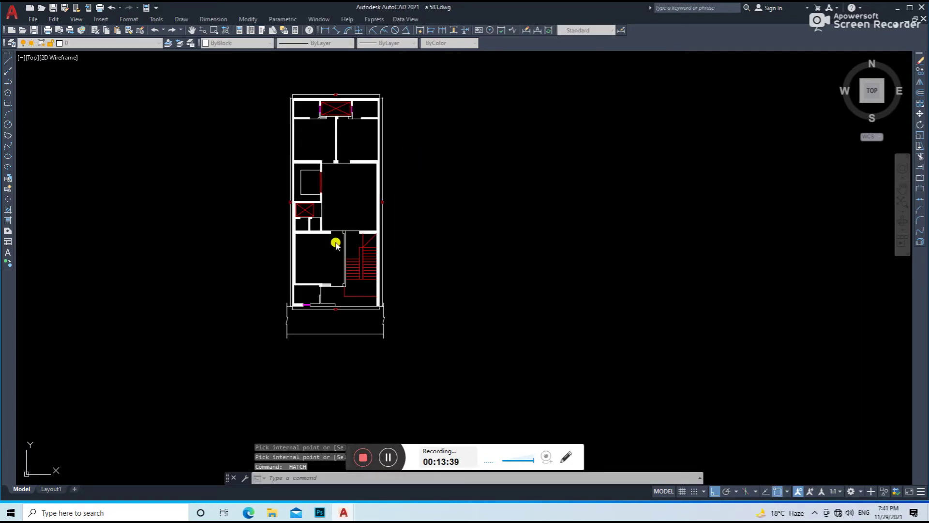
key(Return)
scroll(339, 232, up, 6)
scroll(313, 161, down, 4)
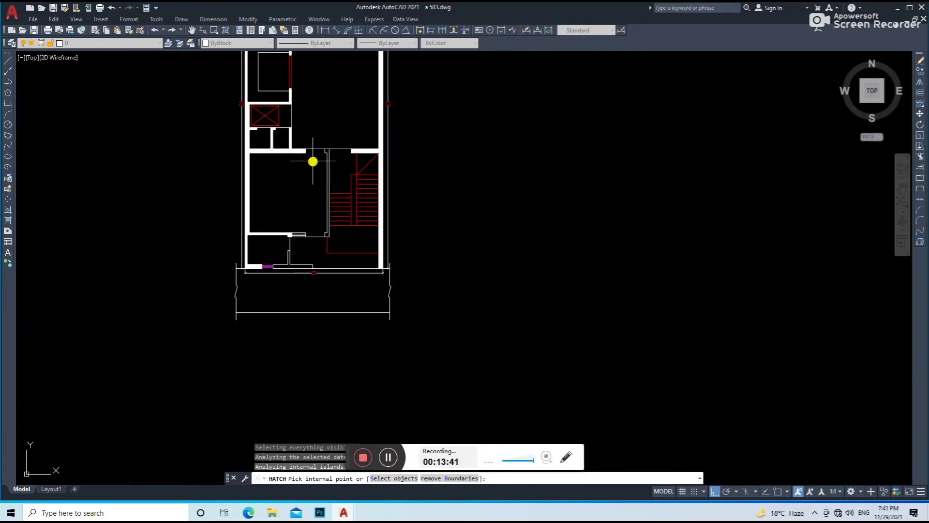
middle_drag(313, 162, 318, 199)
key(Return)
key(Escape)
Step: Hatch the remaining walls around the upper rooms
middle_drag(334, 119, 313, 213)
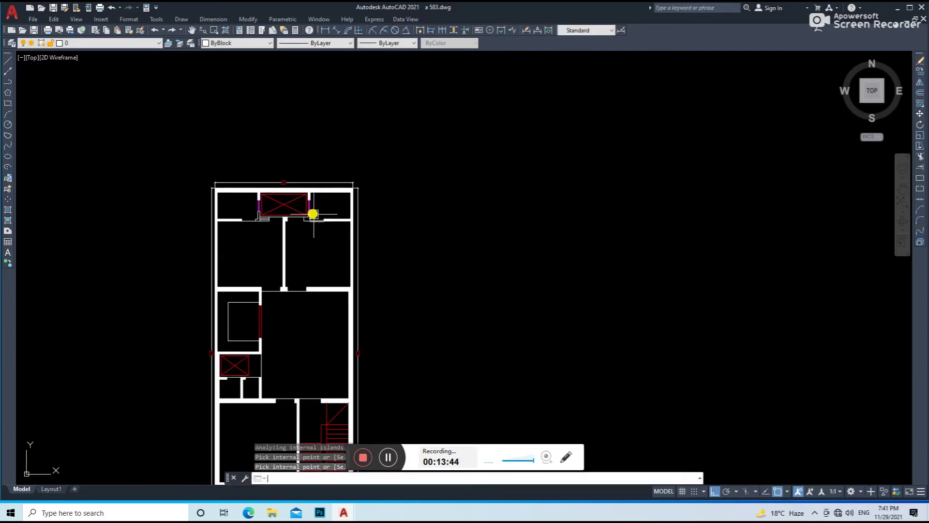
key(Return)
scroll(310, 217, up, 2)
scroll(307, 213, up, 2)
key(Return)
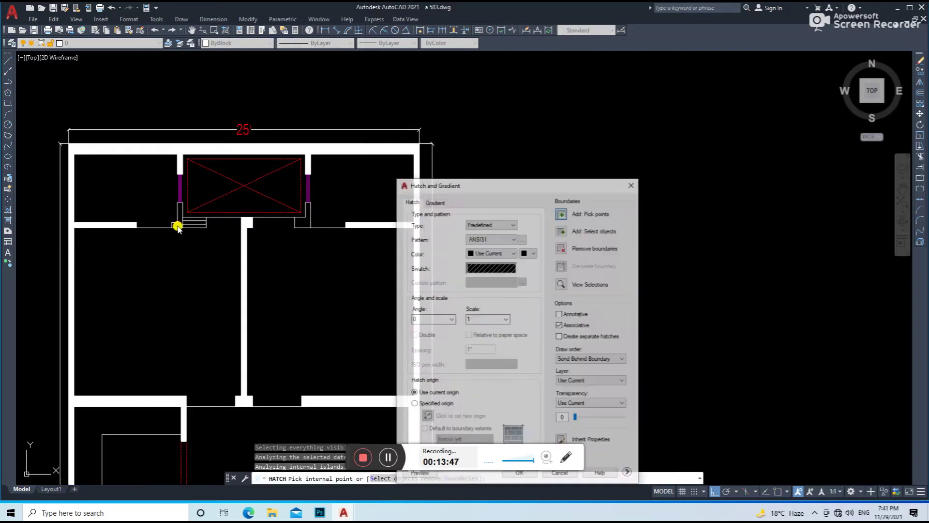
key(Return)
scroll(460, 197, up, 4)
scroll(462, 194, up, 2)
Step: Change the wall hatch to pattern ANSI32 at scale 2
click(463, 194)
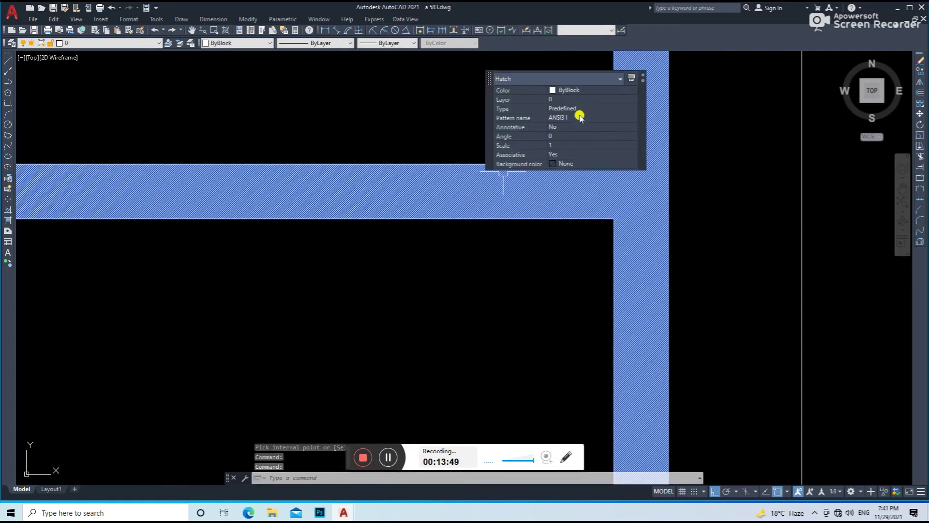
click(635, 119)
double_click(476, 45)
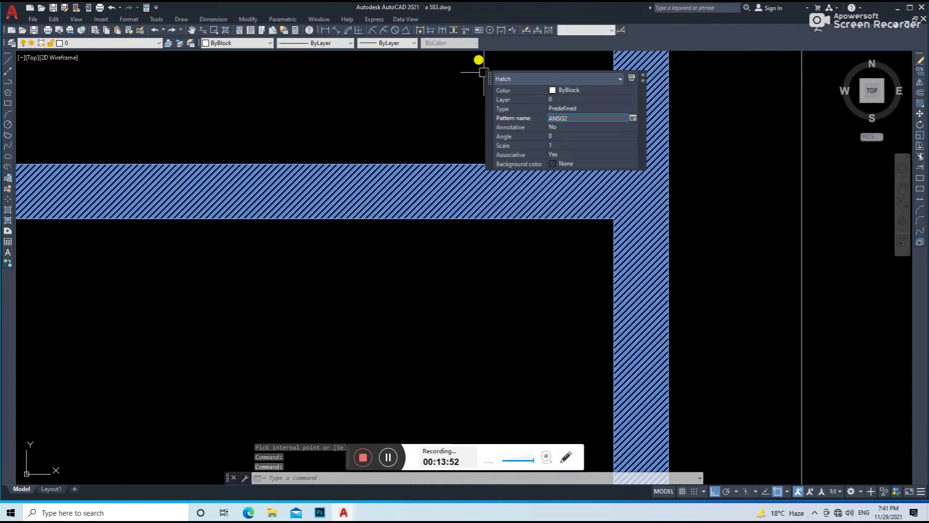
click(503, 247)
key(Escape)
Step: Give the wall hatch colour 146 and save the drawing
click(508, 197)
click(215, 43)
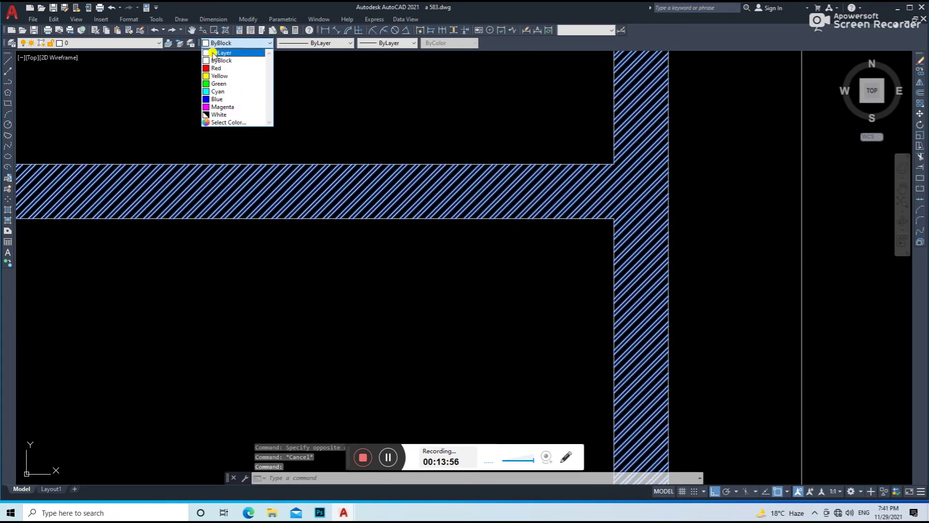
click(217, 123)
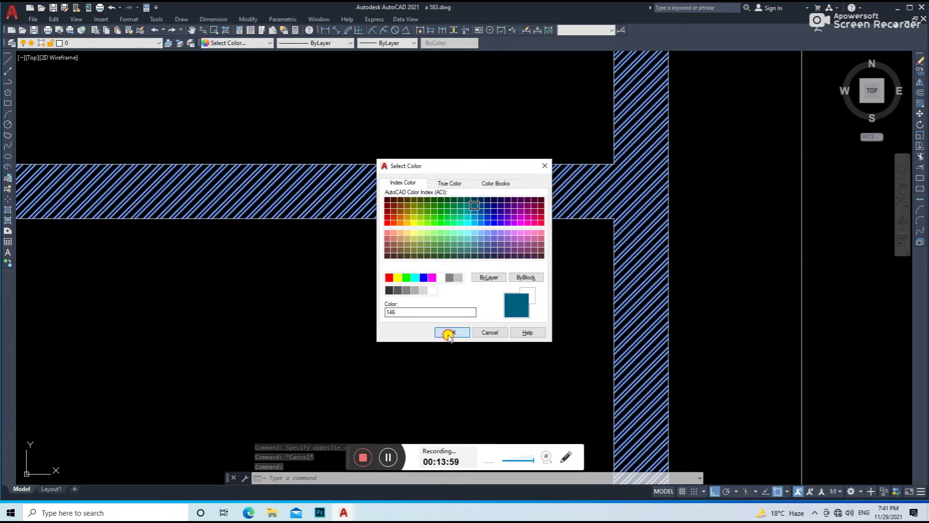
click(449, 334)
key(ctrl+s)
scroll(460, 255, down, 5)
scroll(411, 228, up, 3)
scroll(388, 199, up, 2)
scroll(388, 198, down, 3)
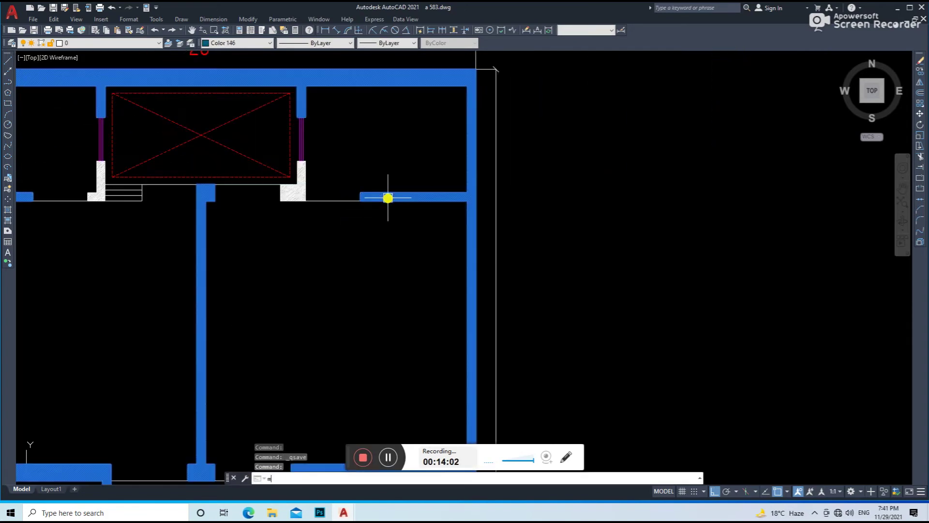
scroll(308, 203, up, 4)
key(Escape)
Step: Reselect the wall hatch in the plan
scroll(305, 220, down, 4)
scroll(324, 169, up, 2)
scroll(325, 170, down, 3)
scroll(318, 263, up, 6)
click(317, 263)
scroll(368, 235, down, 4)
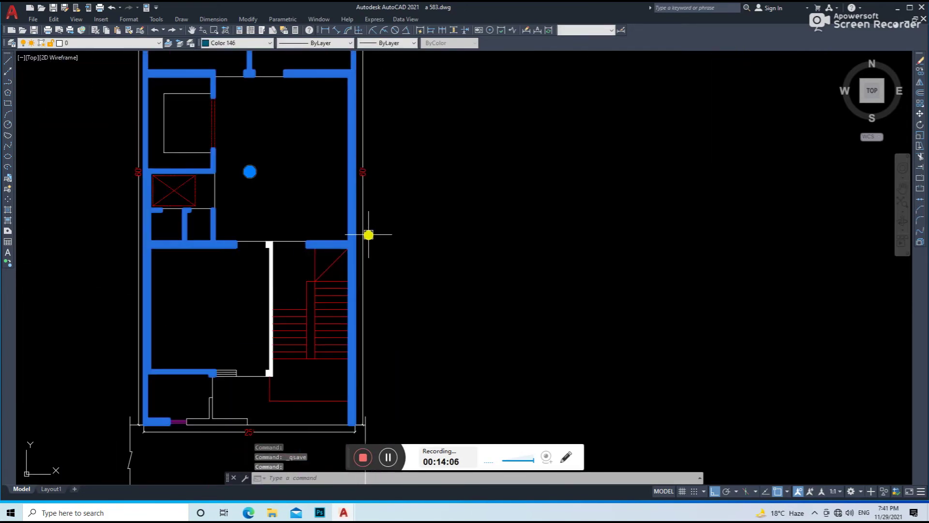
Step: Match properties from the wall hatch with MA and save the drawing
text(ma)
key(Return)
scroll(297, 249, up, 4)
scroll(285, 238, up, 2)
scroll(316, 234, down, 3)
key(Return)
key(ctrl+s)
scroll(326, 228, down, 2)
scroll(328, 226, down, 2)
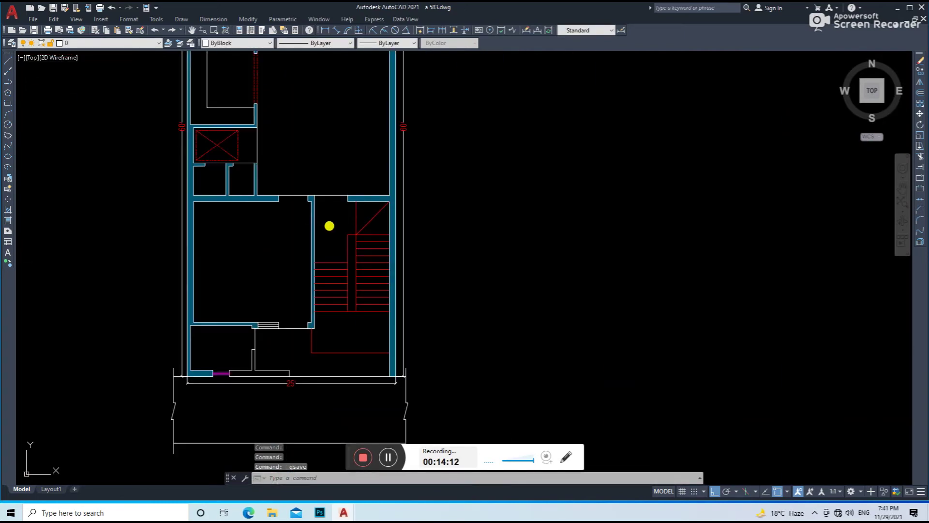
scroll(328, 242, down, 3)
scroll(108, 202, up, 3)
scroll(91, 227, up, 2)
Step: Copy the BED ROOM label into the other plan
text(co)
key(Return)
click(131, 256)
scroll(133, 266, down, 3)
scroll(409, 259, up, 2)
scroll(484, 266, up, 8)
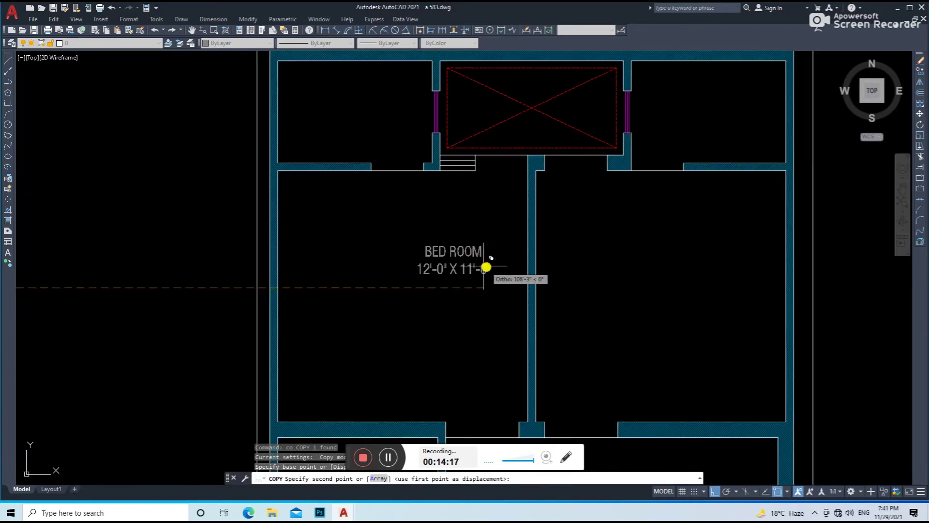
click(483, 266)
key(Return)
scroll(373, 269, down, 5)
scroll(139, 234, down, 2)
scroll(69, 242, up, 6)
Step: Copy the bed beside the other plan and rotate it a quarter turn
text(c)
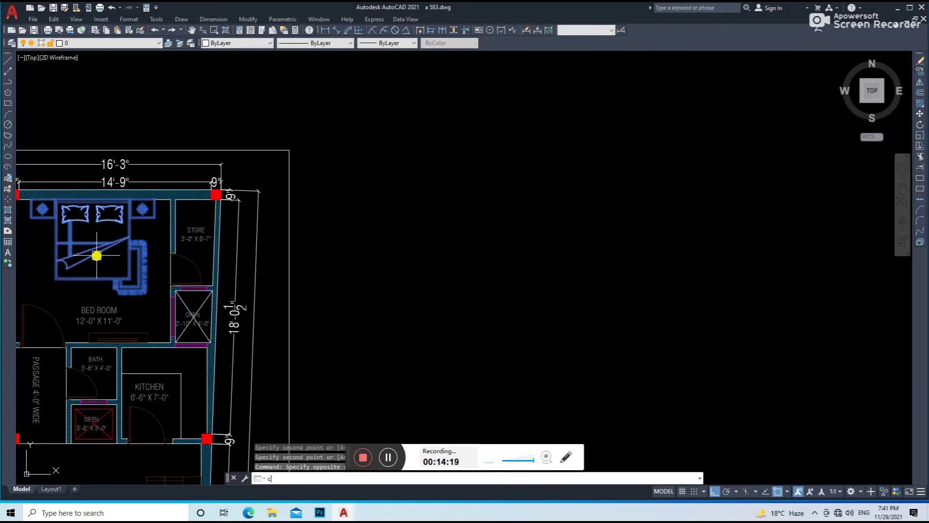
text(o)
key(Return)
click(96, 256)
scroll(363, 264, down, 4)
scroll(455, 166, up, 4)
click(386, 252)
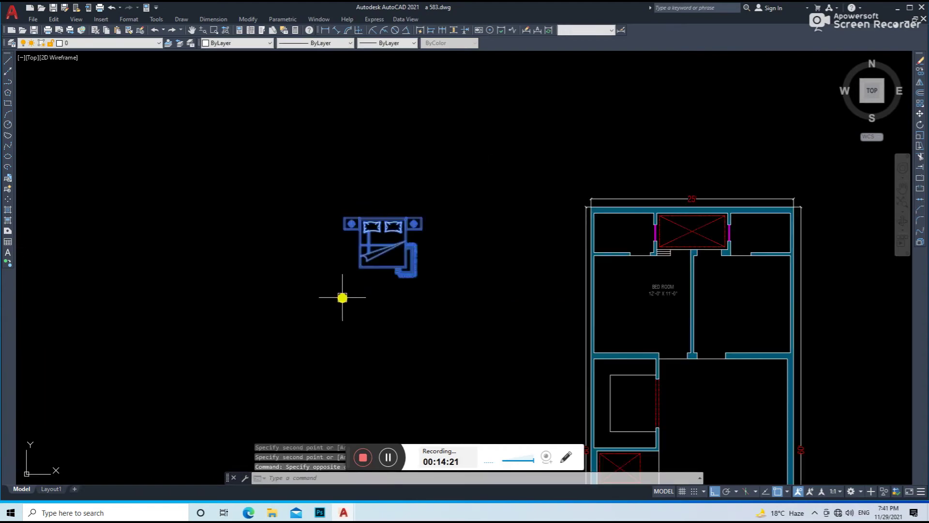
text(ro)
key(Return)
click(384, 219)
click(429, 135)
Step: Move the rotated bed inside the bed room
drag(450, 167, 326, 292)
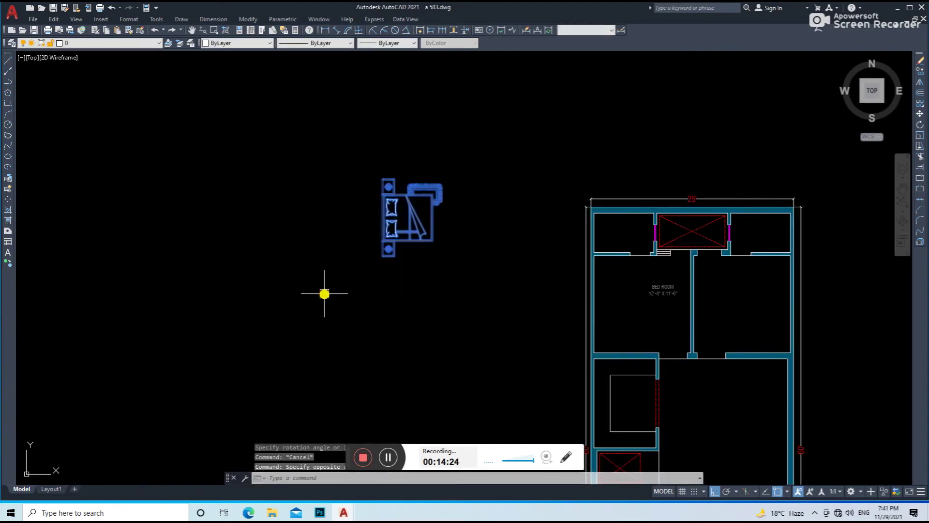
text(m)
key(Return)
click(383, 218)
middle_drag(565, 301, 535, 349)
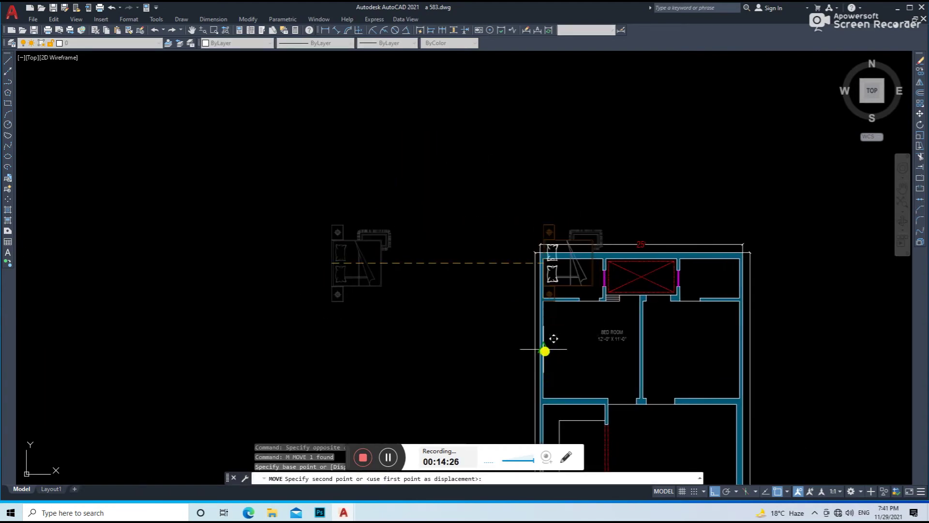
click(545, 354)
Step: Move the BED ROOM label to sit beside the bed
middle_drag(612, 367, 510, 352)
key(Escape)
click(511, 352)
scroll(511, 352, up, 5)
scroll(523, 349, down, 4)
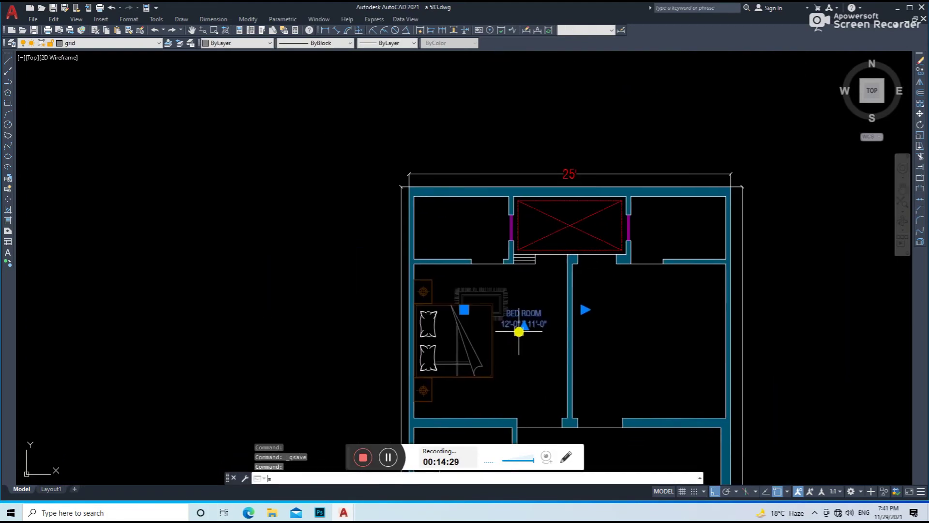
text(m)
key(Return)
click(522, 330)
scroll(499, 339, up, 4)
click(515, 366)
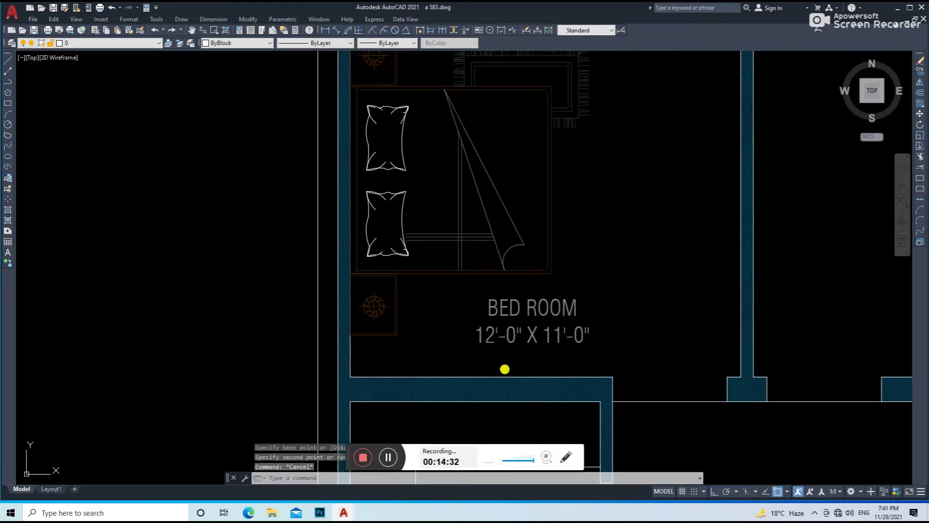
Step: Add aligned dimensions of 12' along the wall and 11'-11" across the room
click(337, 30)
click(349, 373)
middle_drag(396, 192, 381, 329)
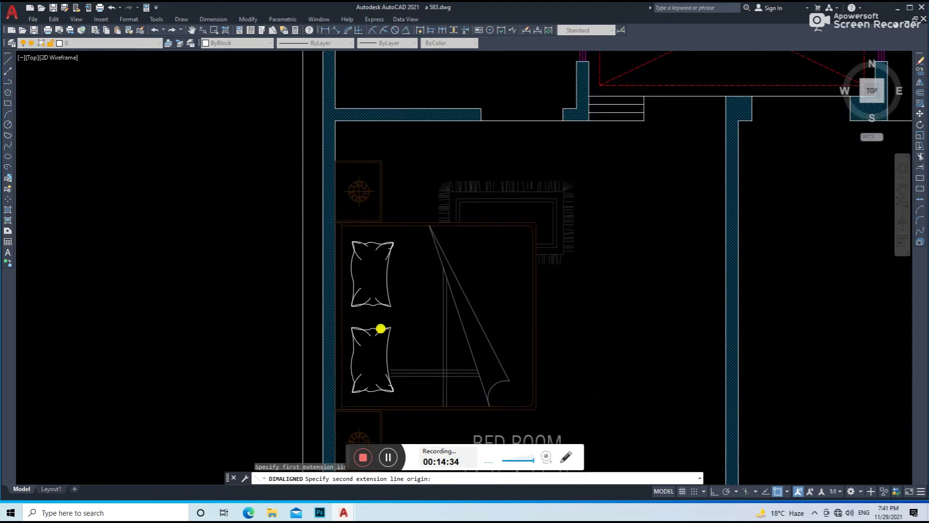
click(338, 118)
click(286, 122)
key(Return)
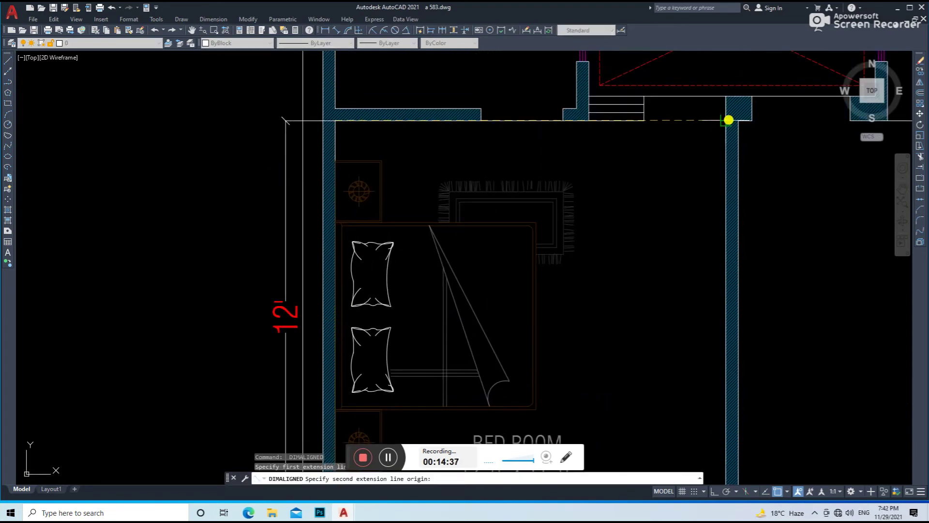
click(729, 120)
click(630, 164)
scroll(646, 242, down, 2)
Step: Edit the BED ROOM label to read 11'-11" X 12'-0"
click(429, 255)
double_click(431, 280)
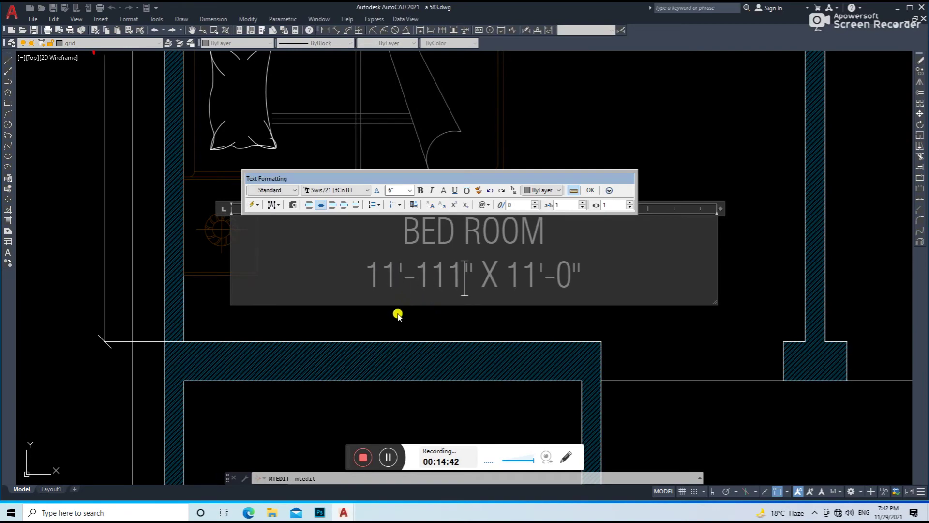
key(BackSpace)
scroll(397, 315, down, 1)
scroll(466, 329, up, 1)
text(2)
click(446, 370)
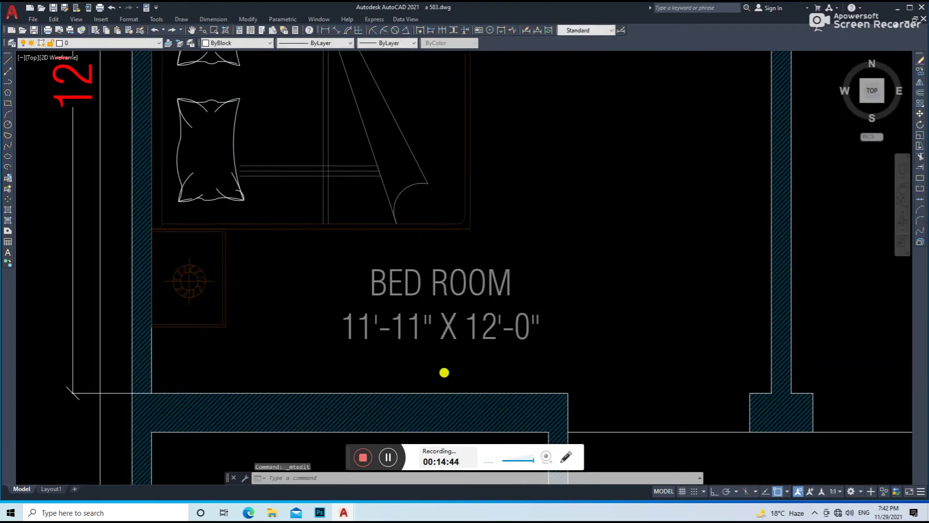
scroll(300, 255, down, 3)
Step: Erase the temporary 11'-11" dimension and save the drawing
click(446, 156)
text(e)
key(Return)
key(ctrl+s)
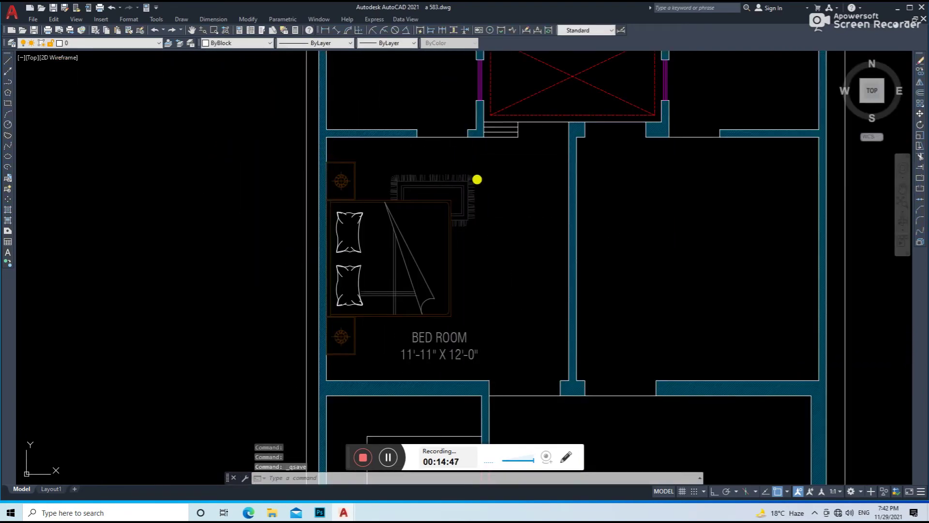
scroll(453, 155, down, 2)
middle_drag(472, 239, 404, 239)
Step: Mirror the bed set about the central wall into the right bedroom, keeping the original
click(337, 265)
click(313, 281)
middle_drag(426, 277, 426, 245)
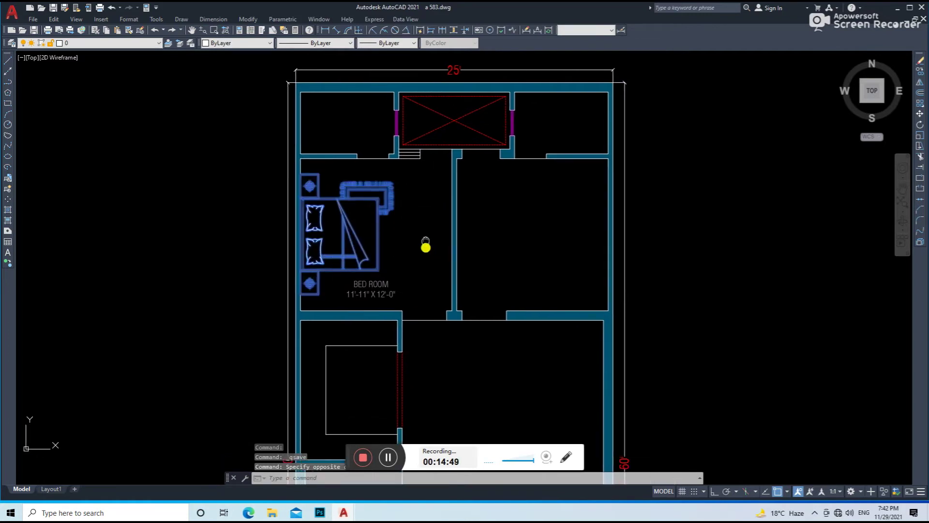
text(mi)
key(Return)
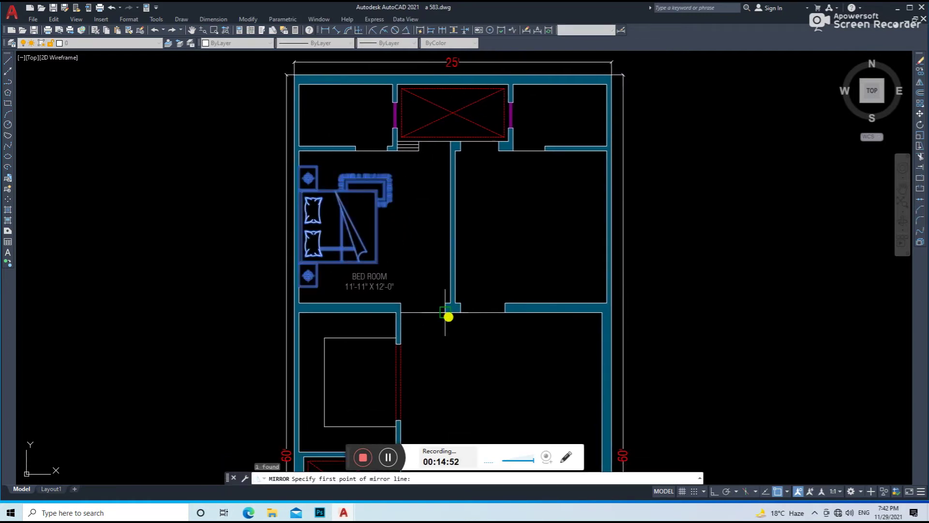
click(454, 361)
key(Return)
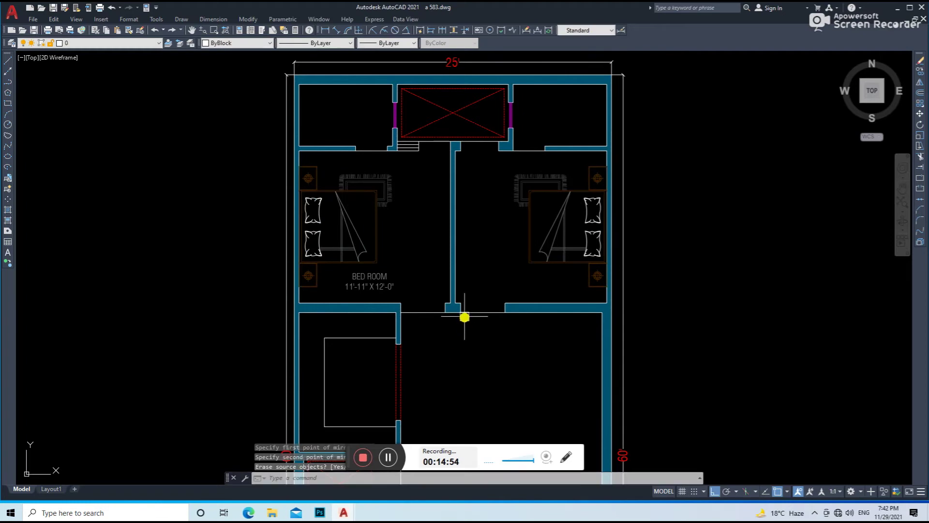
Step: Copy the BED ROOM 11'-11" X 12'-0" label into the right bedroom and save
text(co)
key(Return)
click(426, 290)
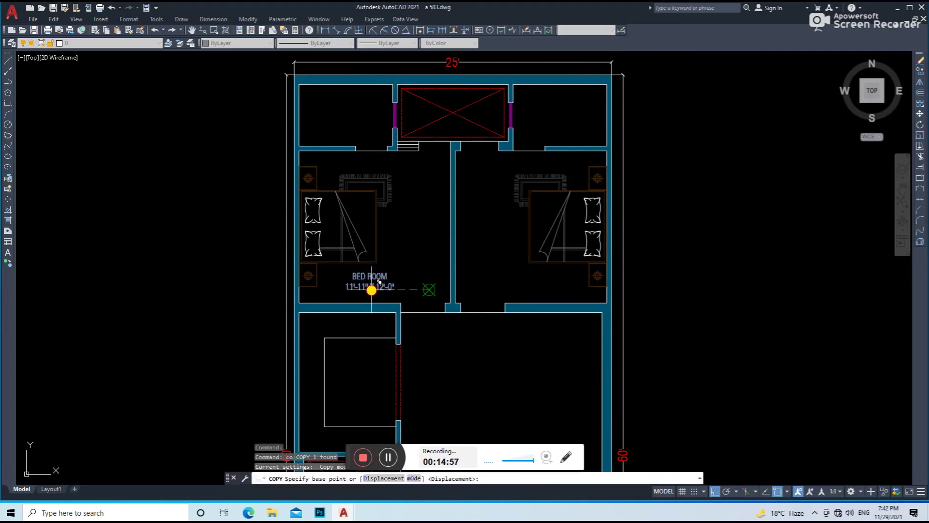
scroll(371, 290, up, 3)
click(660, 289)
key(Return)
scroll(604, 255, down, 5)
scroll(627, 216, up, 3)
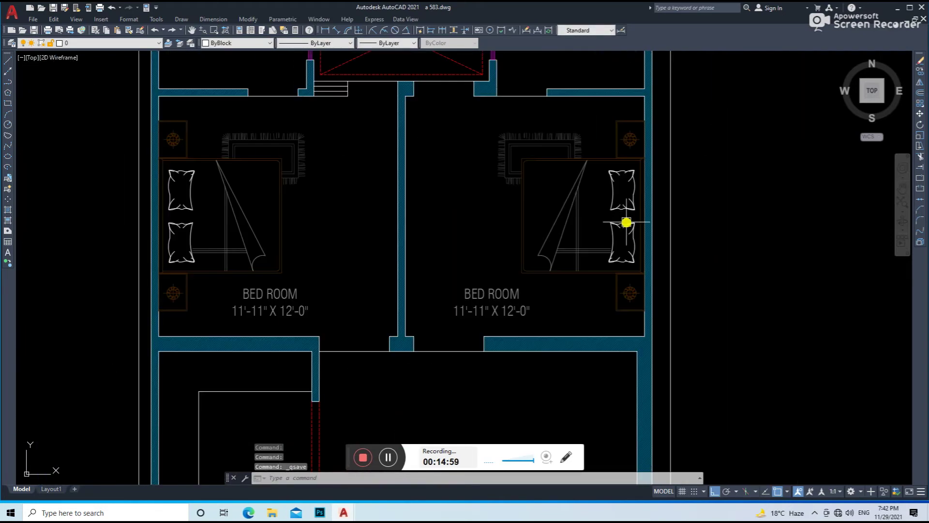
scroll(475, 278, up, 1)
key(ctrl+s)
Step: Check the right bedroom with aligned dimensions reading 12' and 11'-11", then save
click(344, 30)
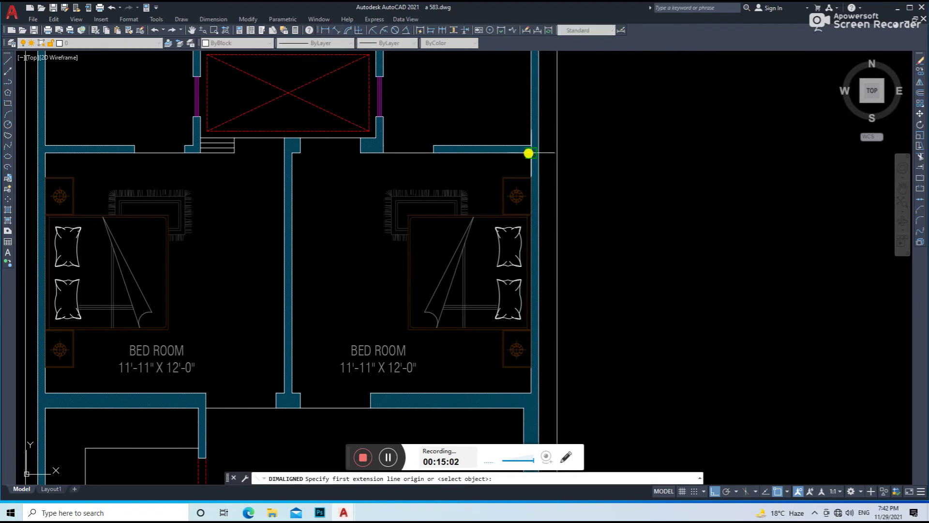
click(532, 389)
click(591, 334)
key(Return)
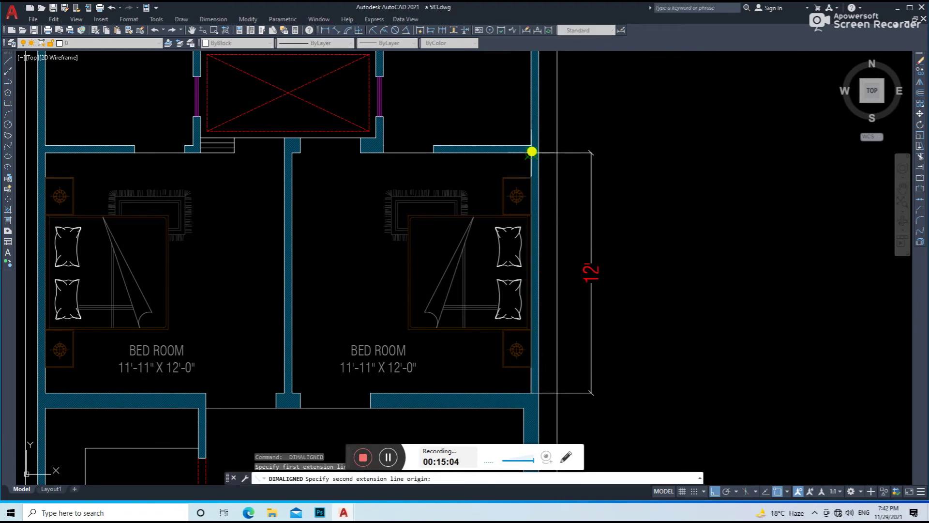
scroll(290, 157, up, 4)
click(284, 150)
click(328, 191)
scroll(328, 191, down, 5)
scroll(421, 293, up, 3)
key(ctrl+s)
Step: Erase the temporary check dimensions, save, and pan toward the neighbouring plans
scroll(458, 310, up, 3)
scroll(473, 312, down, 4)
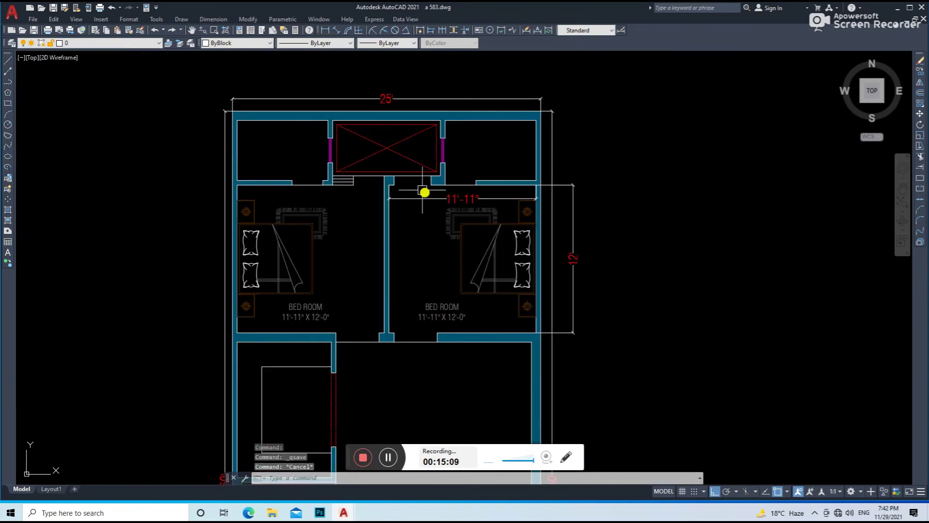
text(e)
key(Return)
key(ctrl+s)
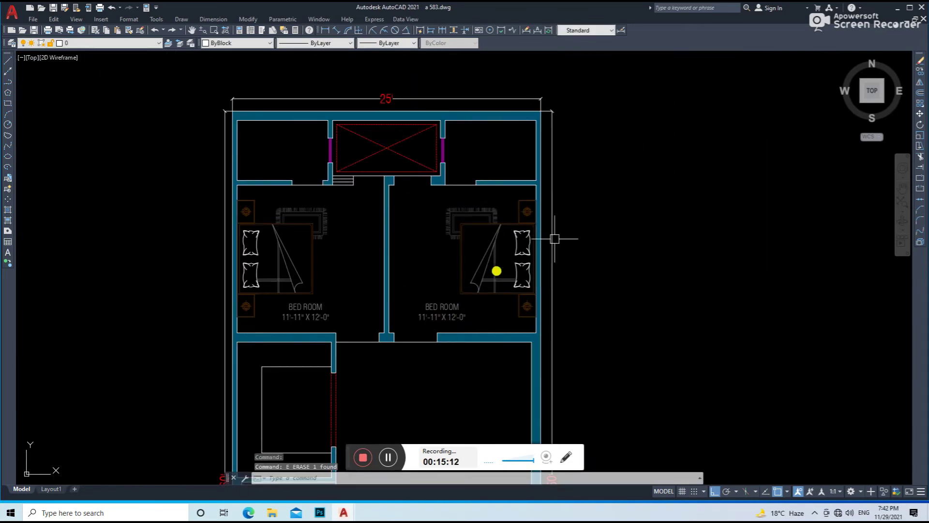
scroll(489, 261, down, 5)
middle_drag(463, 253, 529, 259)
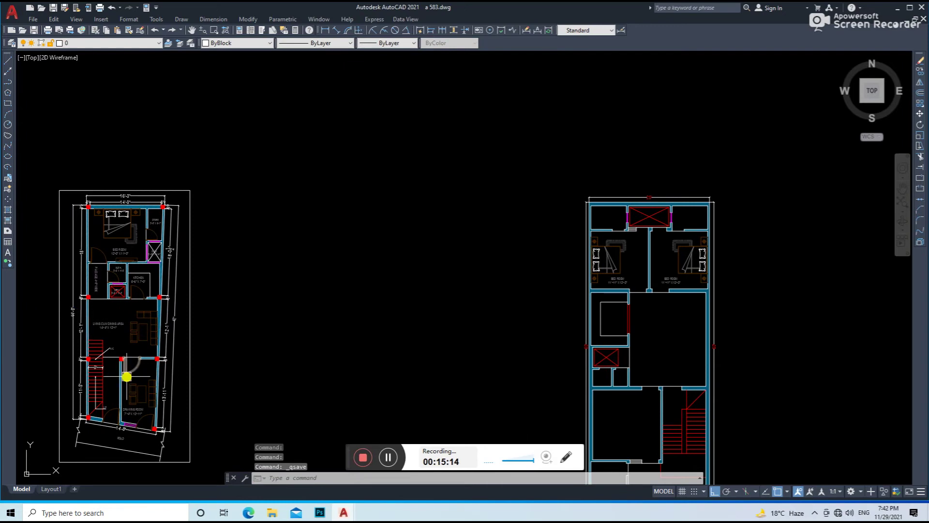
scroll(126, 376, up, 2)
scroll(135, 363, down, 3)
scroll(145, 357, down, 1)
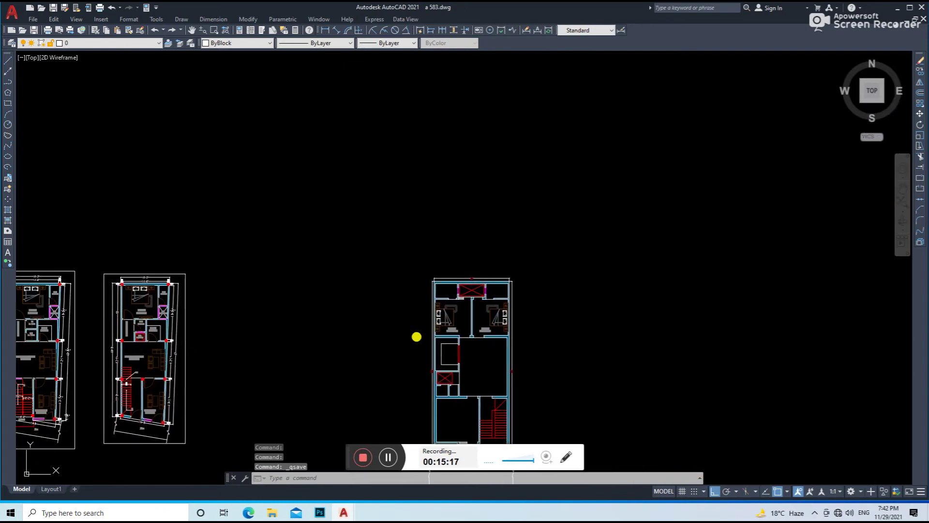
Step: Copy the sofa set from the neighbouring plan into the living area below the bedrooms
scroll(172, 325, up, 1)
scroll(104, 322, up, 2)
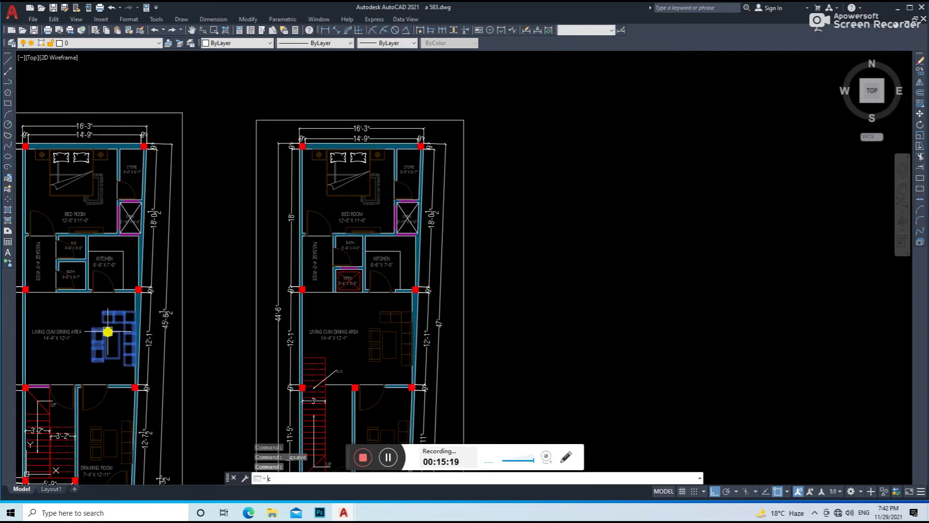
text(o)
key(Return)
scroll(121, 310, up, 2)
click(156, 319)
scroll(376, 280, down, 4)
scroll(702, 299, up, 4)
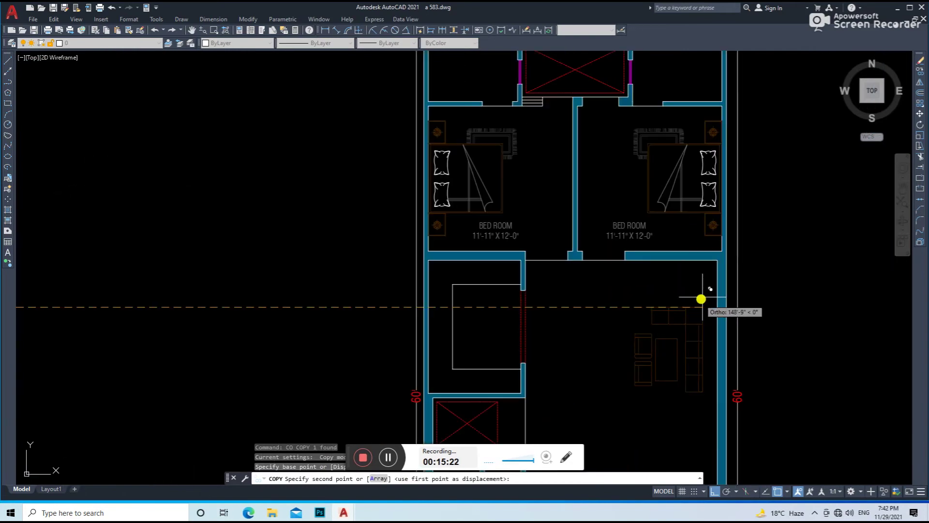
click(691, 322)
key(Return)
Step: Try scaling the newly placed sofa set from a base point at its corner
drag(721, 254, 642, 357)
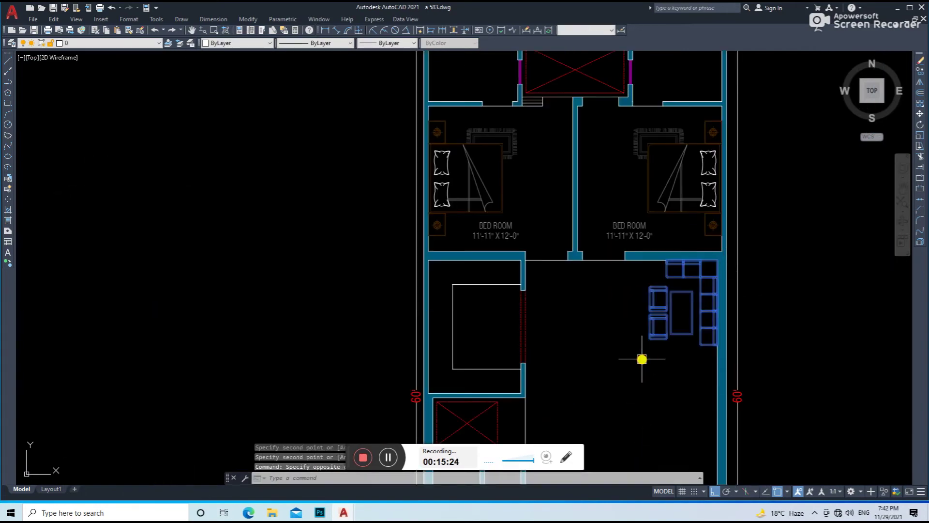
text(sc)
key(Return)
scroll(728, 245, up, 2)
click(728, 245)
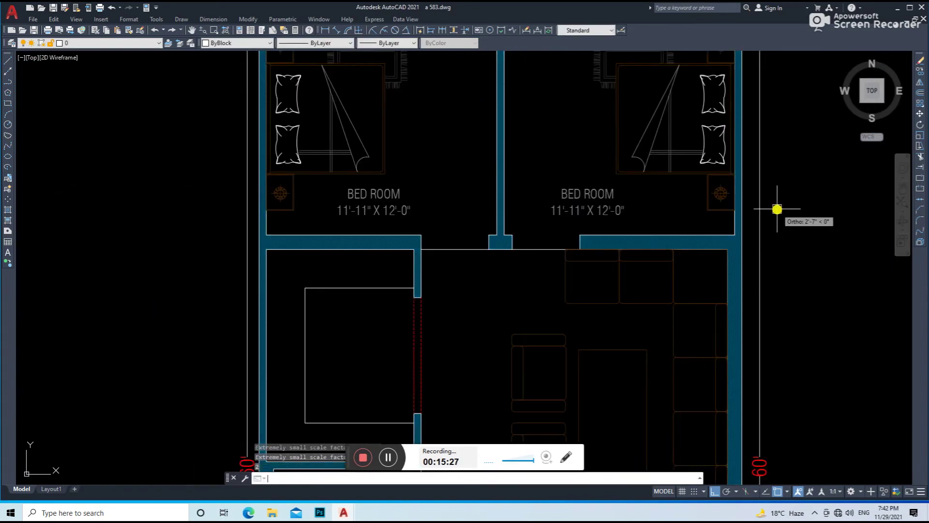
scroll(732, 261, down, 2)
scroll(697, 264, down, 1)
Step: Explode the copied sofa block into separate pieces and save the drawing
click(697, 264)
click(660, 311)
text(x)
key(Return)
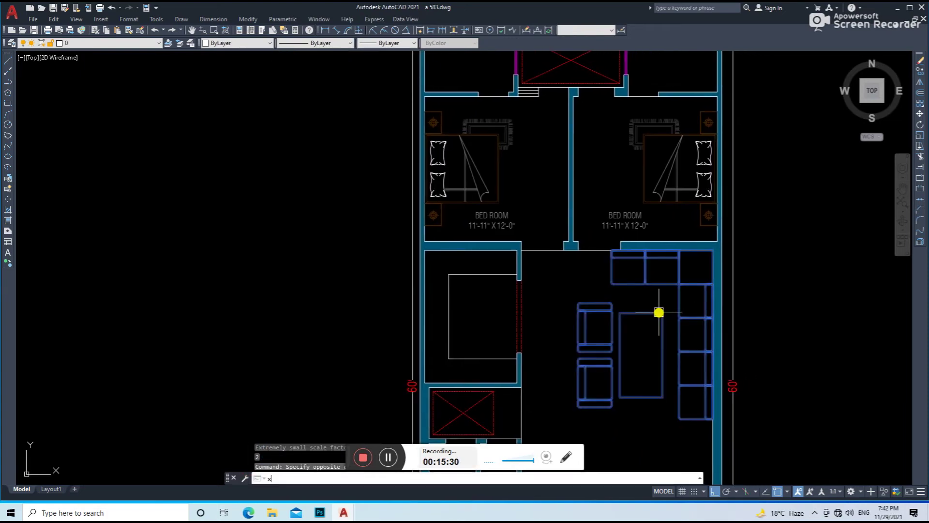
scroll(622, 253, up, 3)
click(624, 243)
key(Escape)
scroll(605, 266, down, 3)
key(ctrl+s)
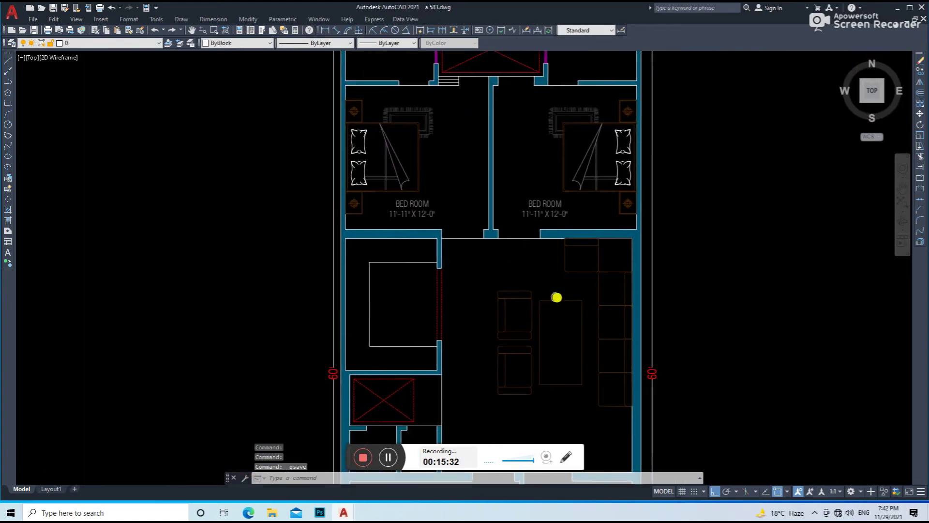
Step: Pan to centre the whole floor plan on screen
scroll(580, 270, down, 3)
middle_drag(603, 278, 452, 224)
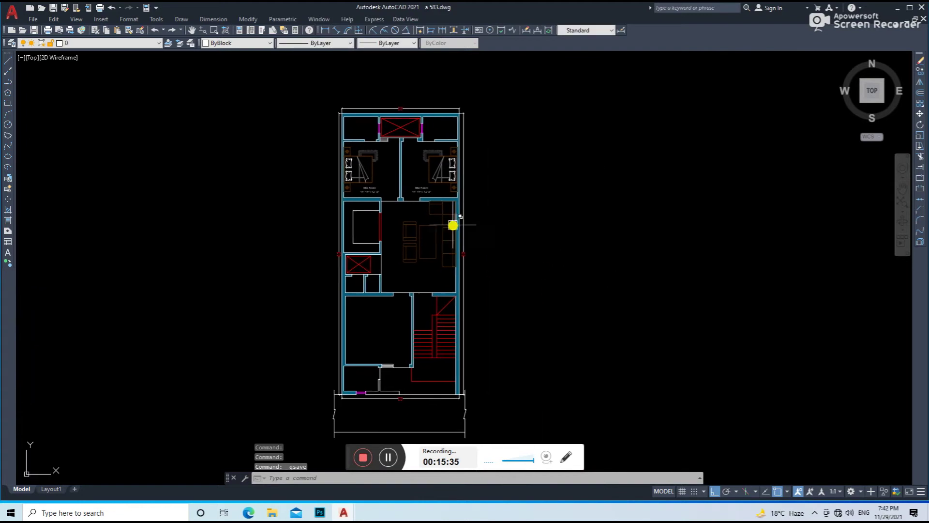
middle_drag(416, 200, 444, 240)
mouse_move(383, 190)
middle_down()
mouse_move(404, 204)
mouse_move(373, 162)
mouse_move(442, 234)
middle_up()
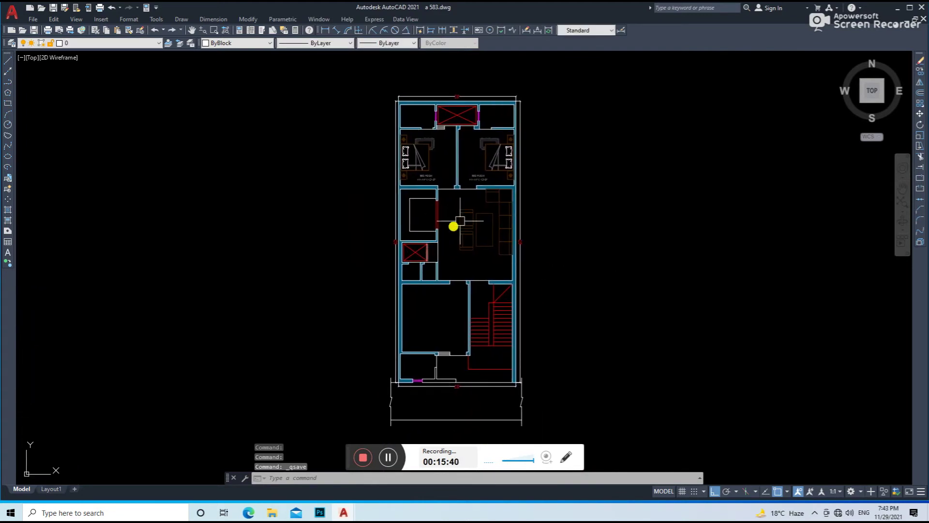
scroll(442, 234, up, 5)
click(572, 162)
Step: Select all the sofa seats, chairs and table, then start and cancel a block
scroll(372, 341, down, 3)
click(371, 344)
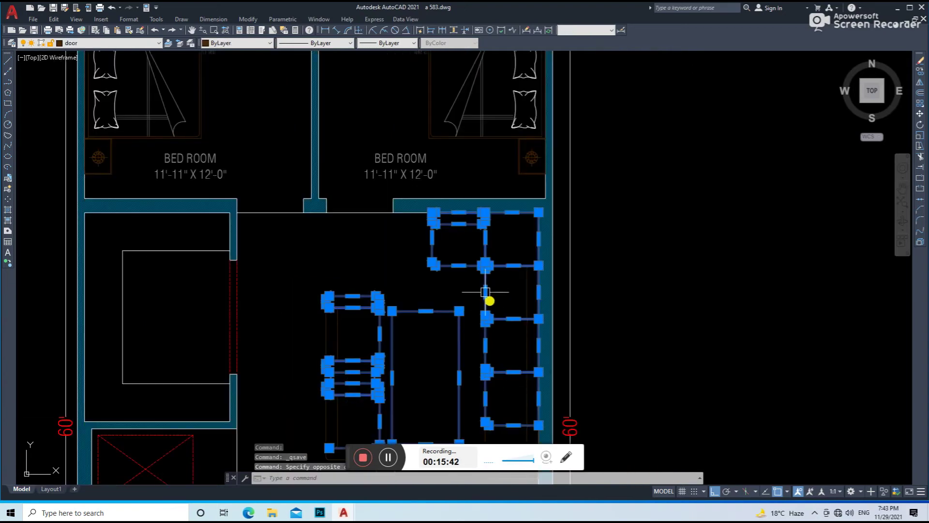
middle_drag(490, 304, 458, 218)
click(500, 146)
click(422, 398)
click(396, 188)
click(232, 427)
text(b)
key(Return)
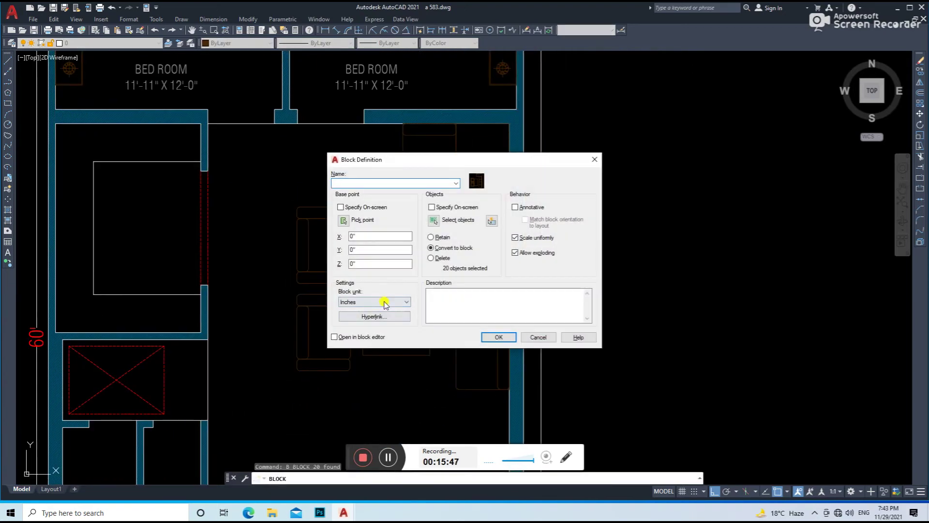
key(Escape)
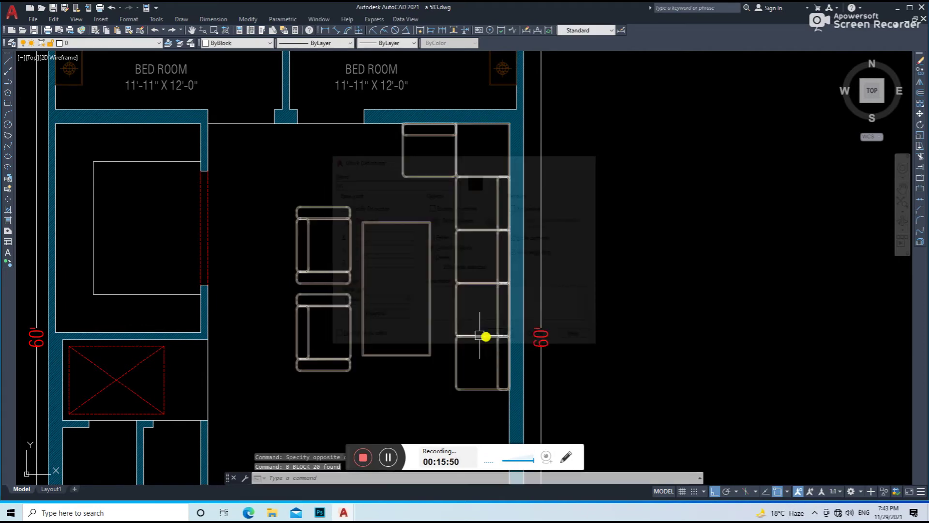
Step: Copy the sofa set to empty space right of the floor plan
click(405, 325)
click(442, 334)
text(co)
key(Return)
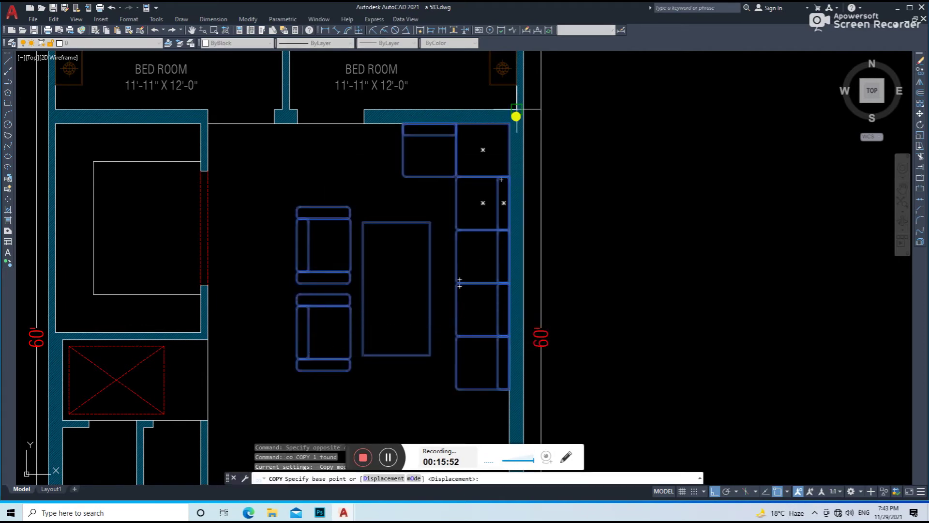
click(510, 128)
scroll(510, 128, down, 5)
click(594, 167)
drag(624, 125, 537, 261)
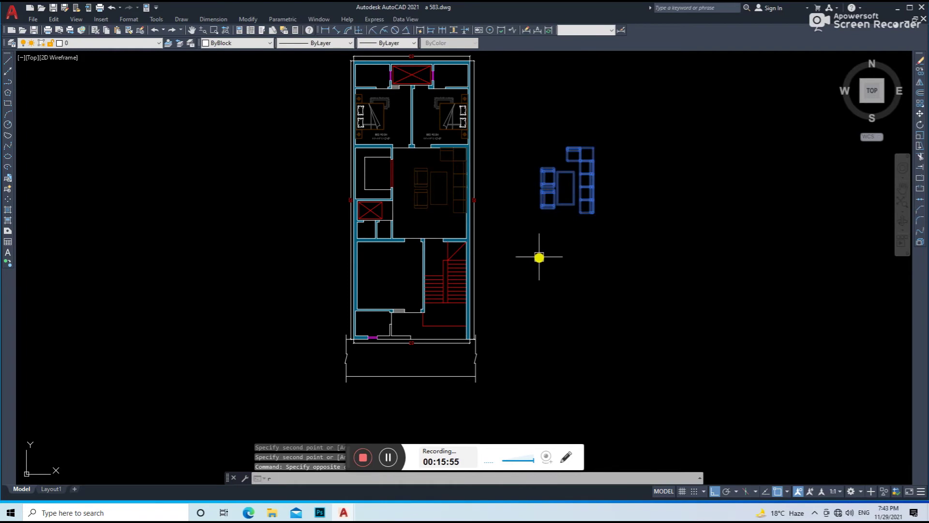
Step: Rotate the spare sofa copy, then mirror it while keeping the original
text(ro)
key(Return)
click(595, 148)
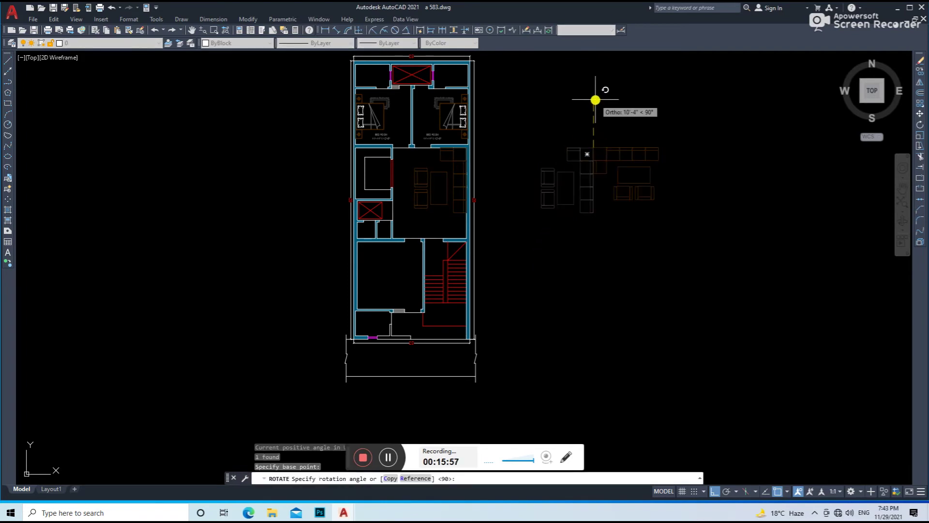
click(615, 142)
text(mi)
key(Return)
click(607, 231)
click(609, 184)
key(Return)
Step: Select the mirrored sofa copy and start a second mirror, then cancel it
drag(680, 108, 616, 251)
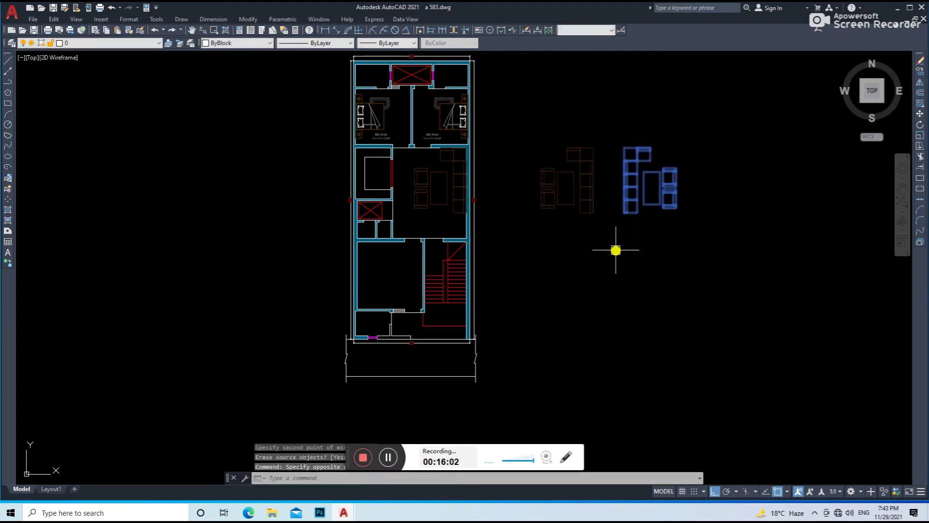
text(mi)
key(Return)
text(m)
scroll(631, 140, up, 2)
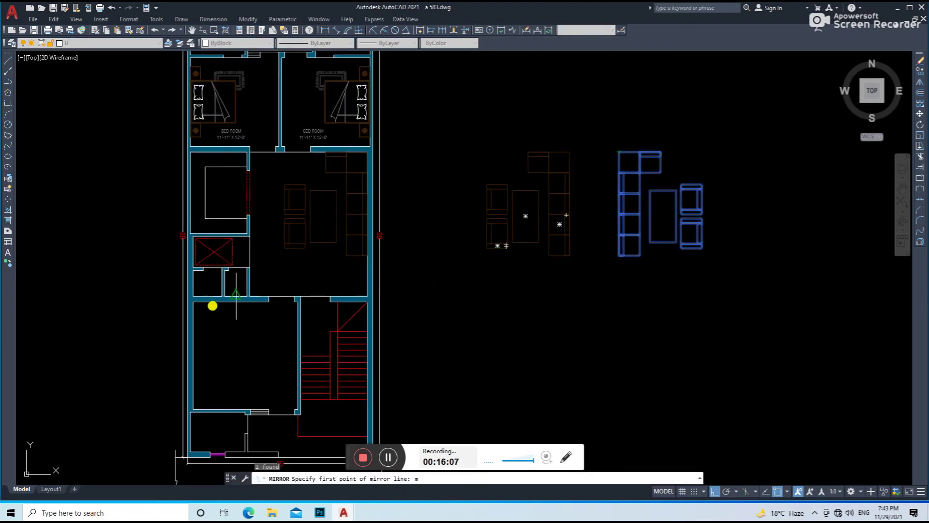
key(Escape)
Step: Move the right sofa copy into the lower-left living room and save
drag(734, 168, 635, 263)
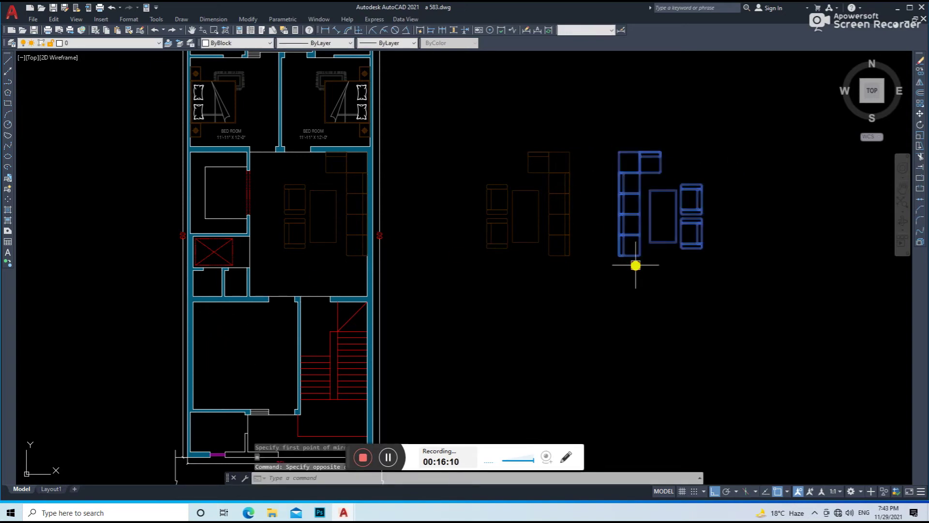
text(m)
key(Return)
click(619, 152)
click(196, 304)
key(ctrl+s)
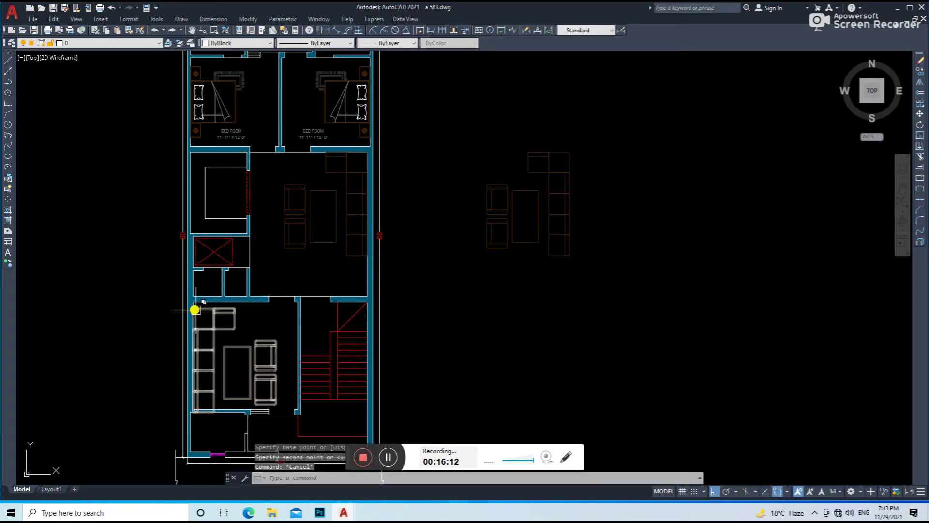
scroll(270, 295, up, 2)
scroll(205, 344, up, 2)
Step: Shift the sofa set up against the living-room wall and save
click(227, 261)
text(m)
key(Return)
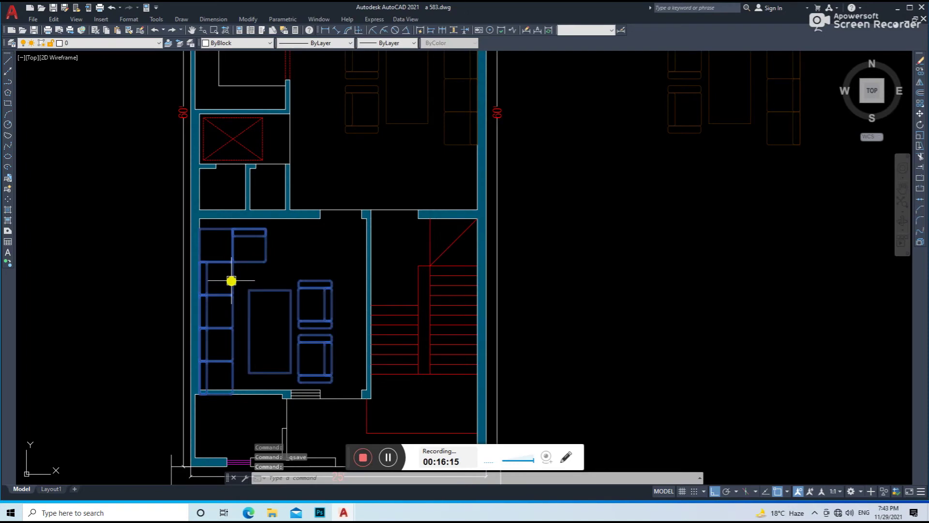
scroll(205, 233, up, 3)
scroll(194, 230, up, 1)
click(193, 230)
click(193, 203)
key(Escape)
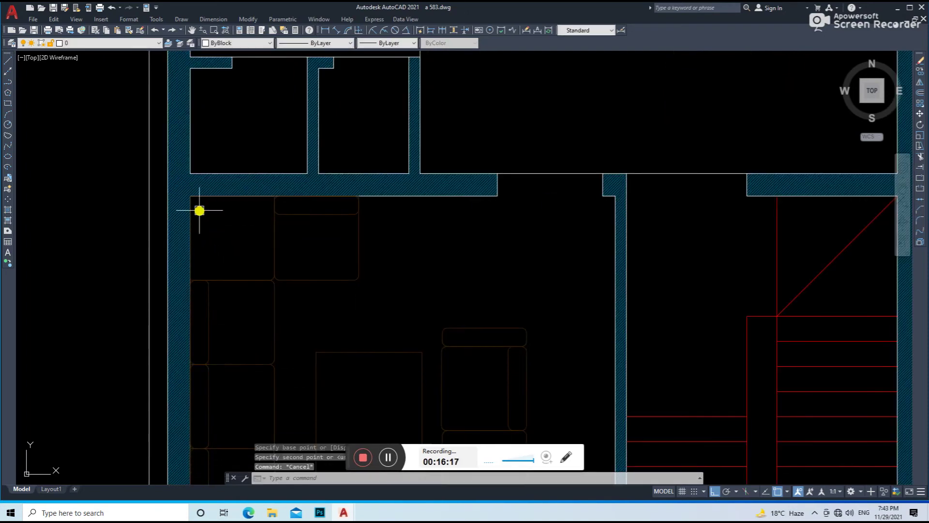
scroll(218, 228, down, 5)
scroll(251, 260, up, 2)
scroll(328, 254, down, 2)
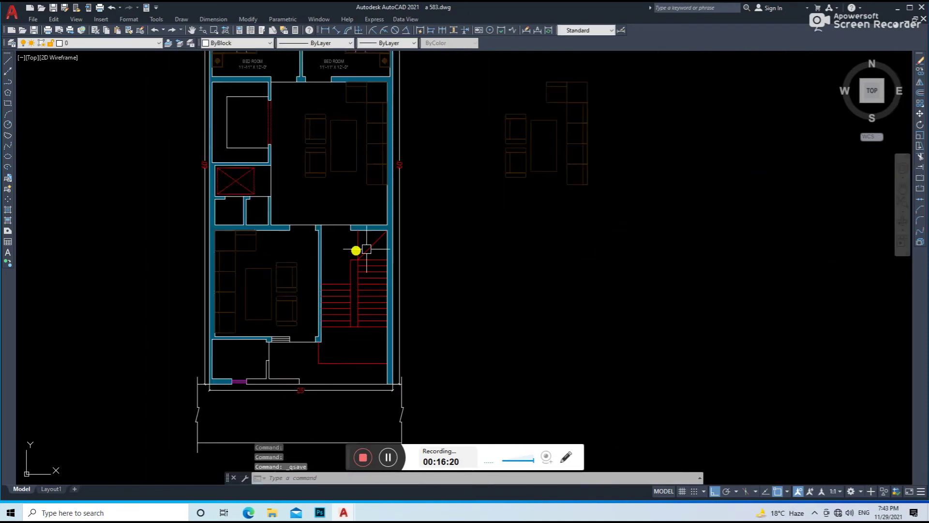
scroll(334, 252, down, 1)
key(ctrl+s)
Step: Erase the spare sofa copy outside the plan and begin a 14'-6" aligned dimension
click(595, 156)
click(438, 311)
text(e)
key(Return)
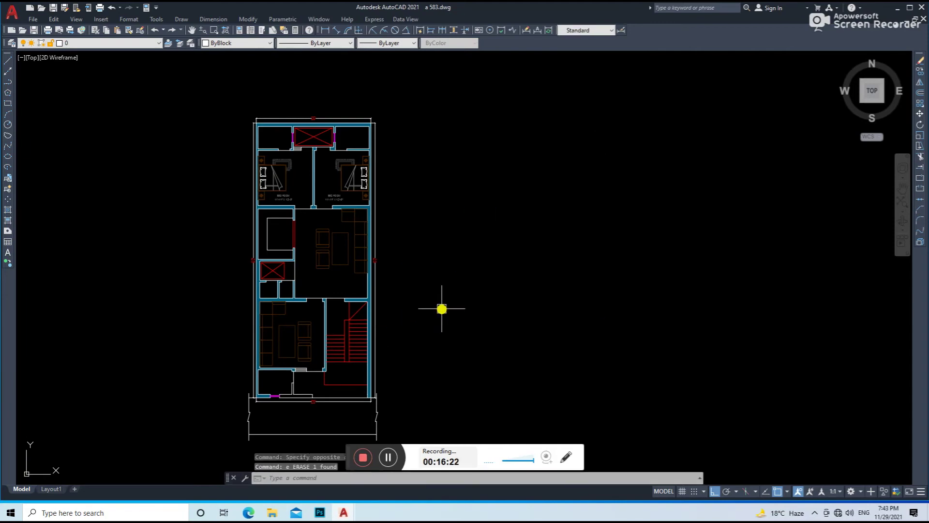
scroll(297, 331, up, 4)
click(297, 330)
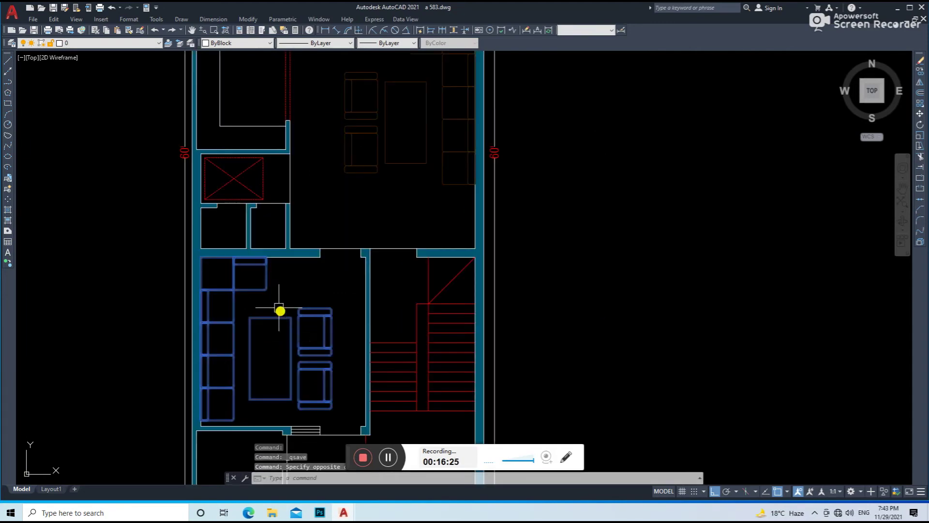
key(Escape)
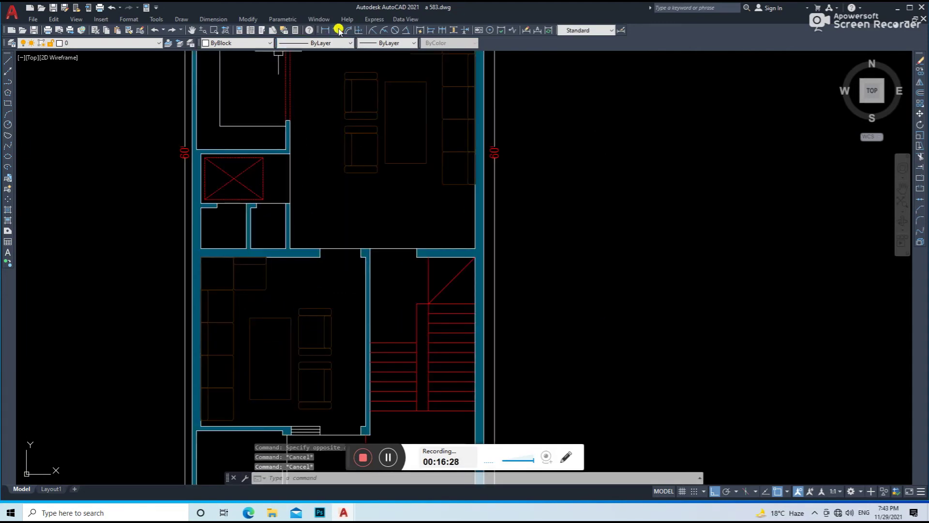
click(339, 30)
click(201, 257)
Step: Add the 14'-6" and 14'-1½" aligned dimensions to the lower-left room and save
click(163, 377)
key(Return)
scroll(280, 270, down, 4)
scroll(201, 360, up, 2)
scroll(187, 361, up, 4)
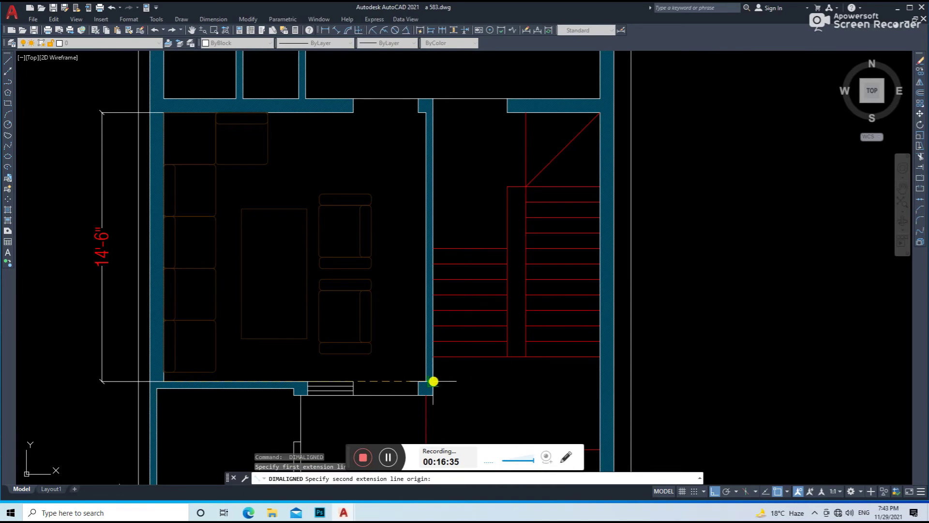
click(425, 382)
scroll(382, 363, down, 2)
scroll(341, 339, down, 2)
key(ctrl+s)
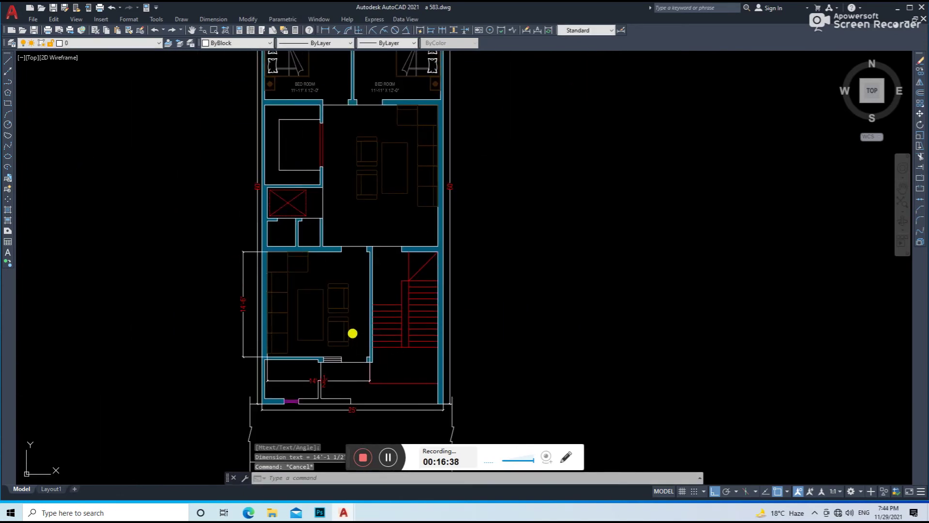
Step: Scale the sofa group by 0.8 about the room corner, abandoning an accidental move
text(m)
key(Return)
click(324, 322)
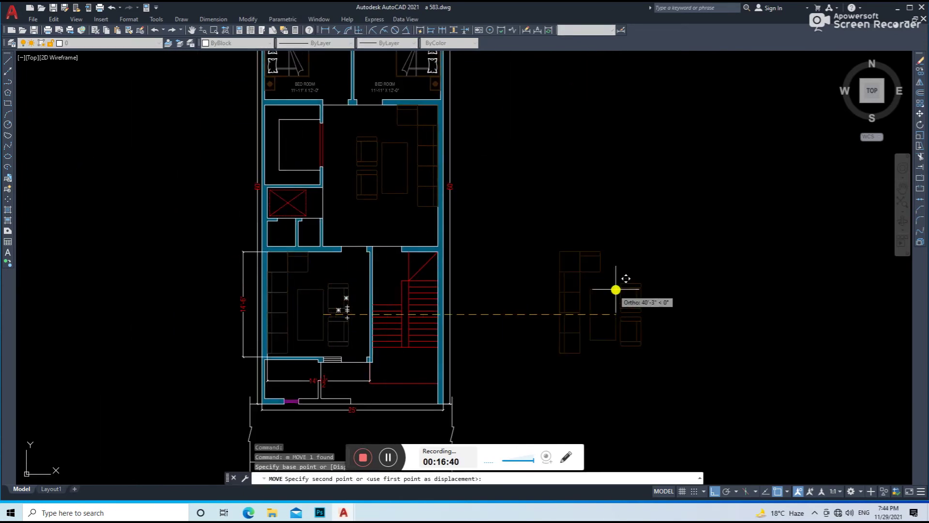
key(Escape)
click(343, 299)
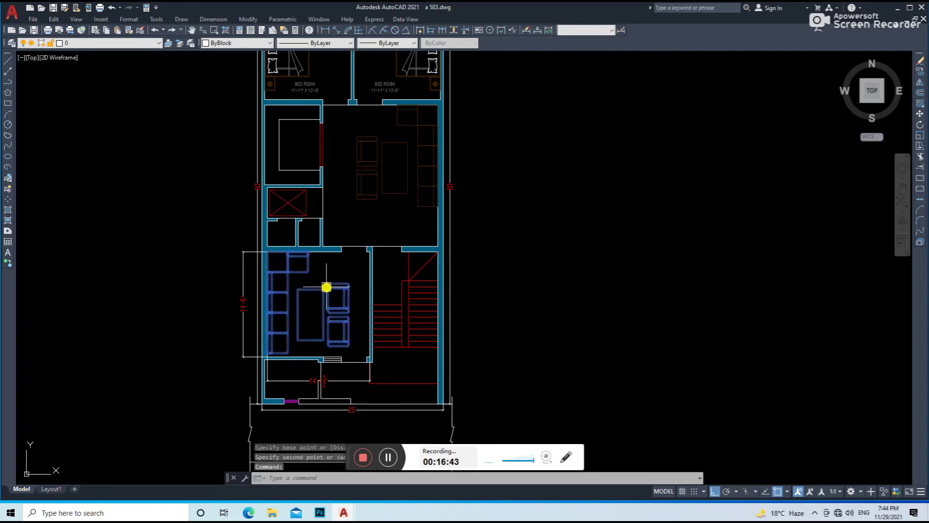
text(sc)
key(Return)
scroll(262, 259, up, 3)
click(272, 241)
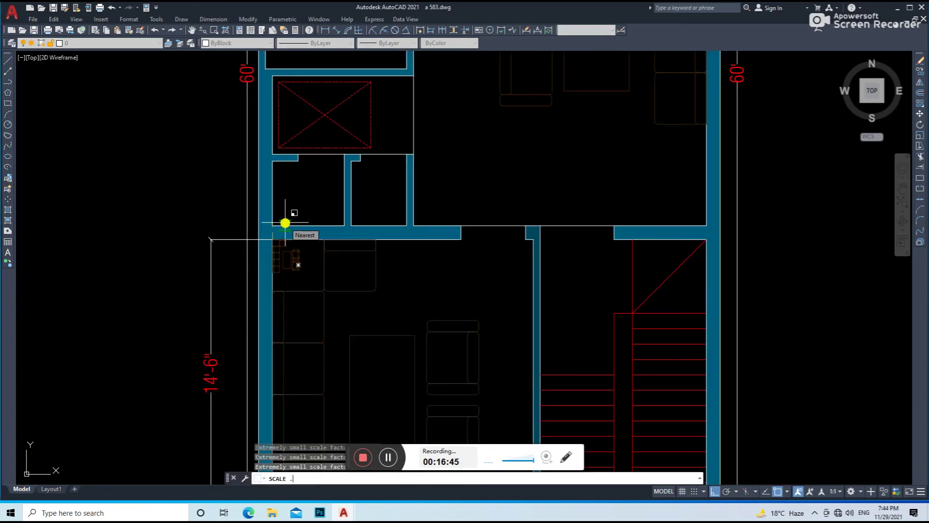
text(8)
key(Return)
Step: Pan up to a BED ROOM label and begin a selection window around it
middle_drag(387, 297, 365, 240)
scroll(369, 255, down, 3)
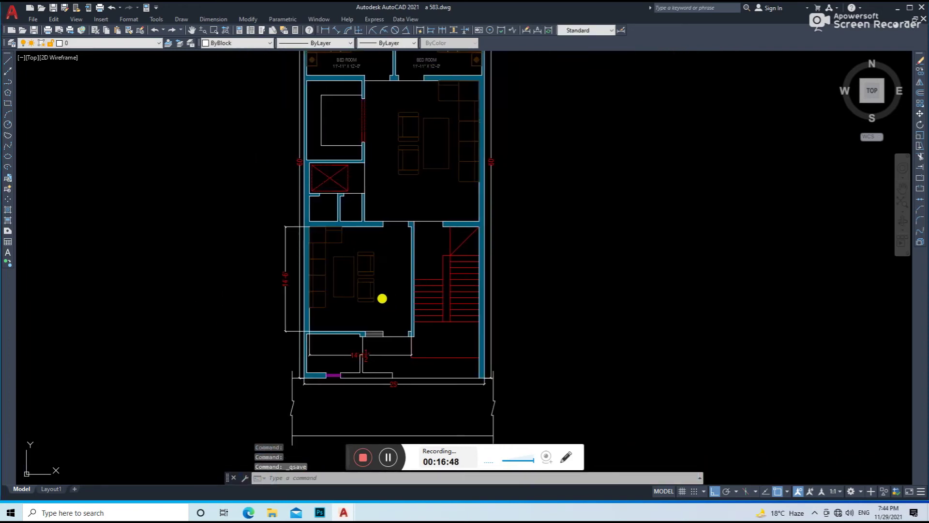
scroll(390, 332, up, 1)
scroll(392, 257, up, 1)
scroll(395, 242, up, 1)
click(402, 209)
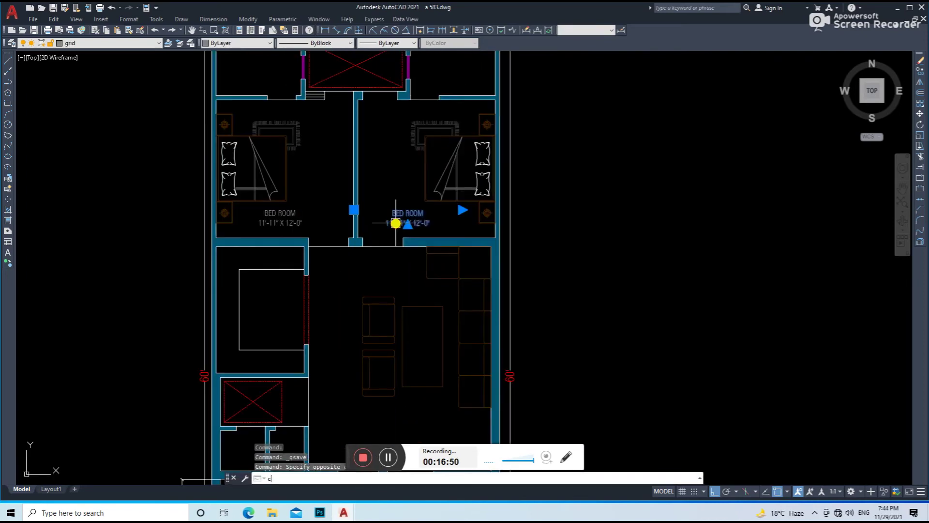
Step: Copy the BED ROOM label into the lower-left sofa room with COPY
text(co)
key(Return)
click(396, 211)
scroll(387, 272, down, 5)
scroll(409, 242, up, 4)
scroll(409, 242, up, 2)
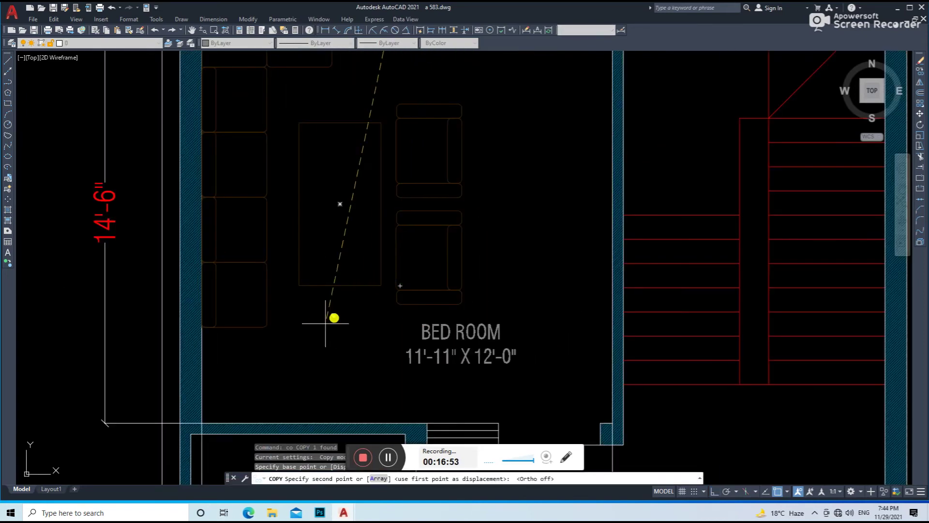
scroll(398, 301, up, 2)
click(410, 325)
Step: Retitle the copied label to DRAWING ROOM in the MText editor
double_click(411, 326)
drag(496, 315, 296, 332)
scroll(310, 336, down, 3)
scroll(325, 349, down, 1)
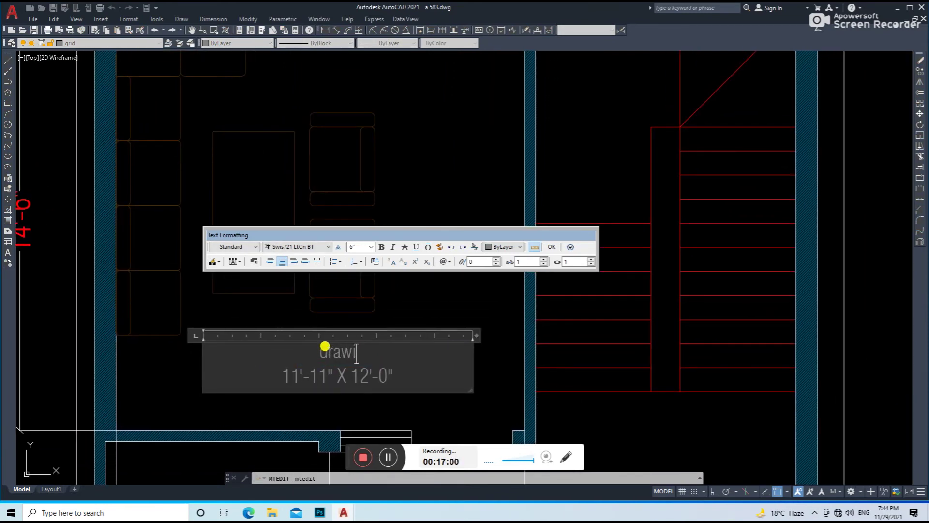
click(301, 405)
click(336, 346)
double_click(336, 346)
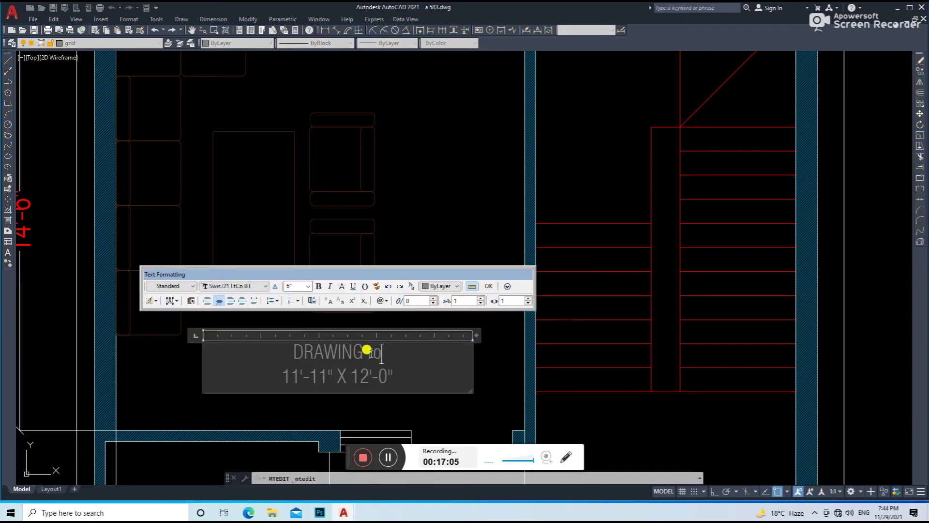
click(327, 320)
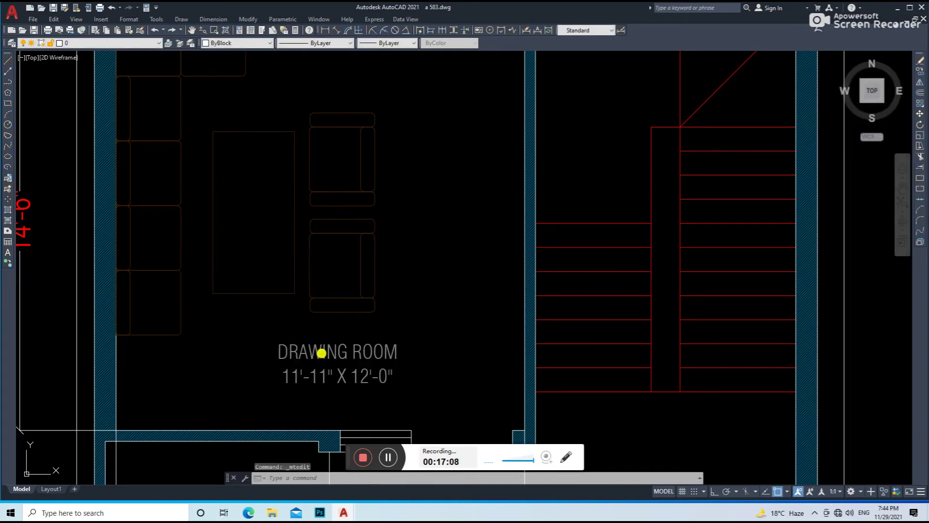
Step: Measure the drawing room with 14'-1½" width and 14'-6" right-wall aligned dimensions, then save
click(335, 30)
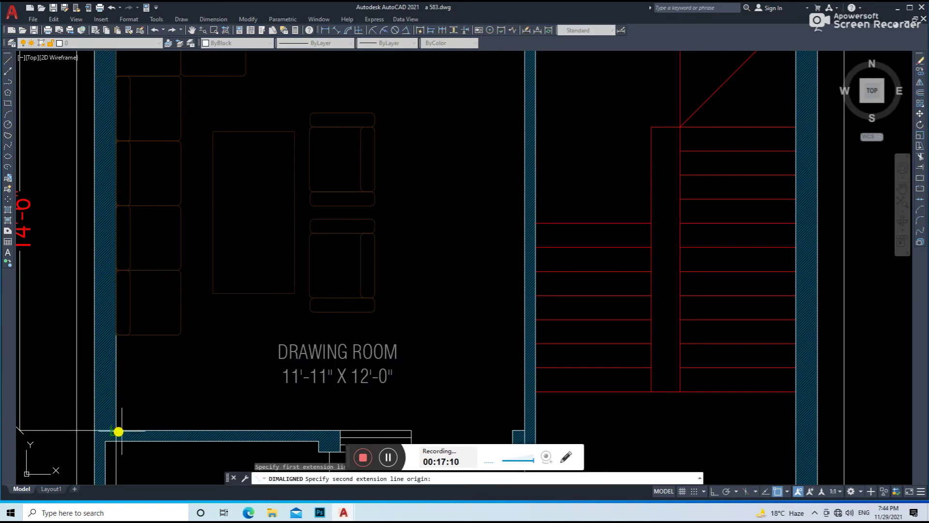
middle_drag(119, 431, 86, 345)
click(496, 342)
click(464, 318)
key(Return)
middle_drag(464, 318, 465, 366)
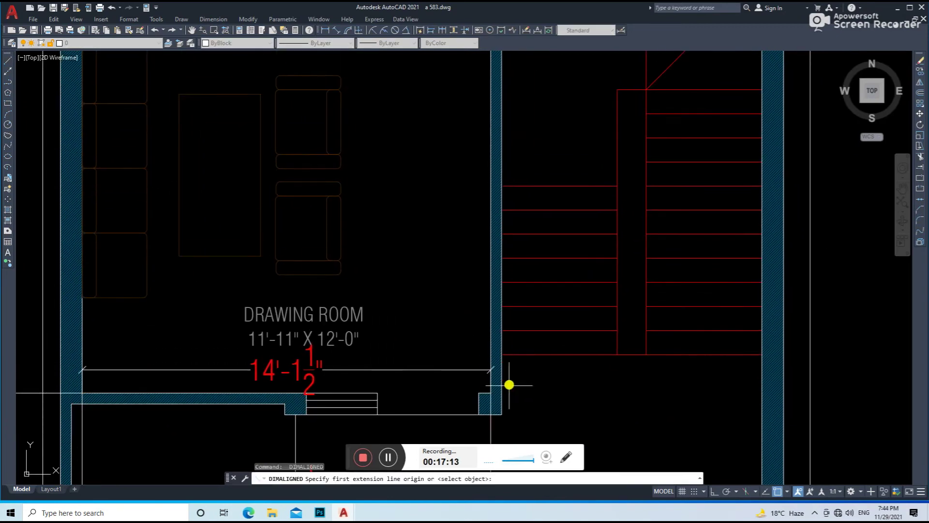
scroll(453, 352, down, 2)
click(444, 226)
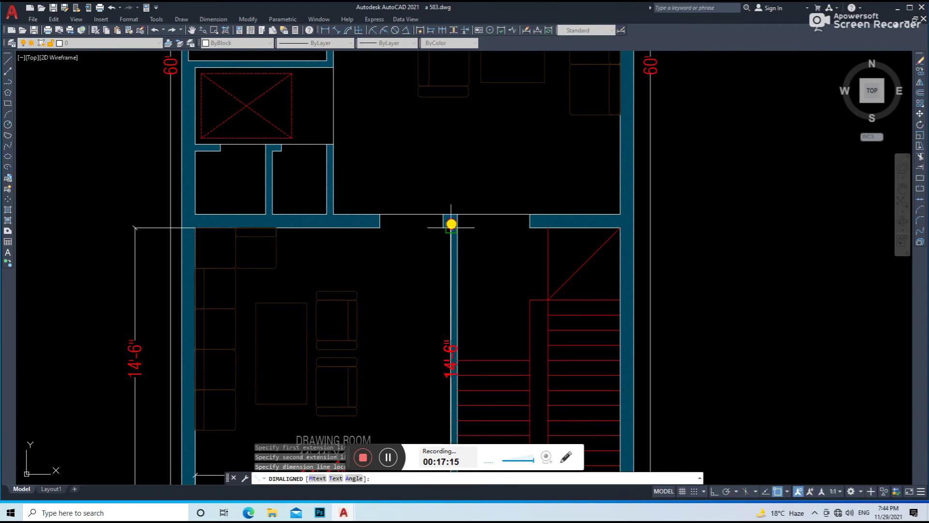
click(432, 300)
middle_drag(411, 305, 407, 257)
key(ctrl+s)
Step: Correct the DRAWING ROOM label's width to 14'-1"
scroll(349, 273, up, 1)
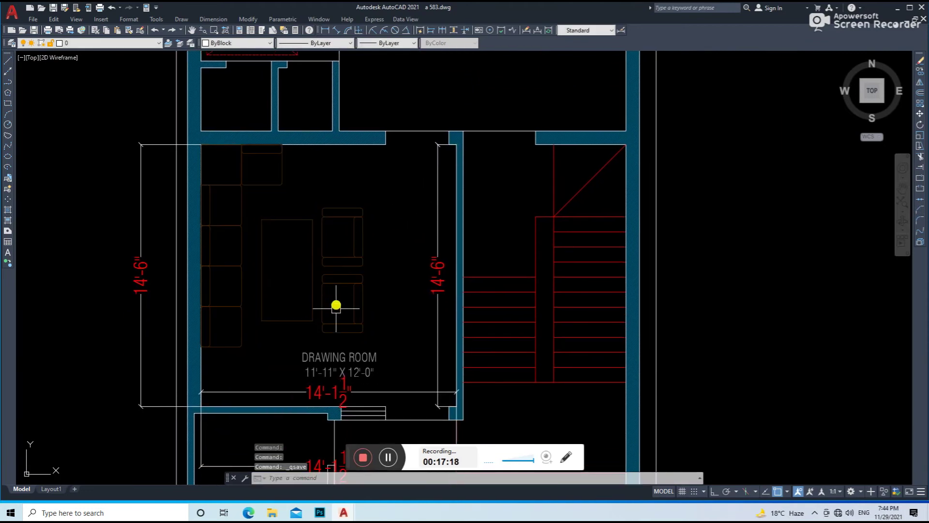
scroll(334, 305, up, 3)
middle_drag(312, 374, 318, 326)
click(317, 326)
double_click(303, 325)
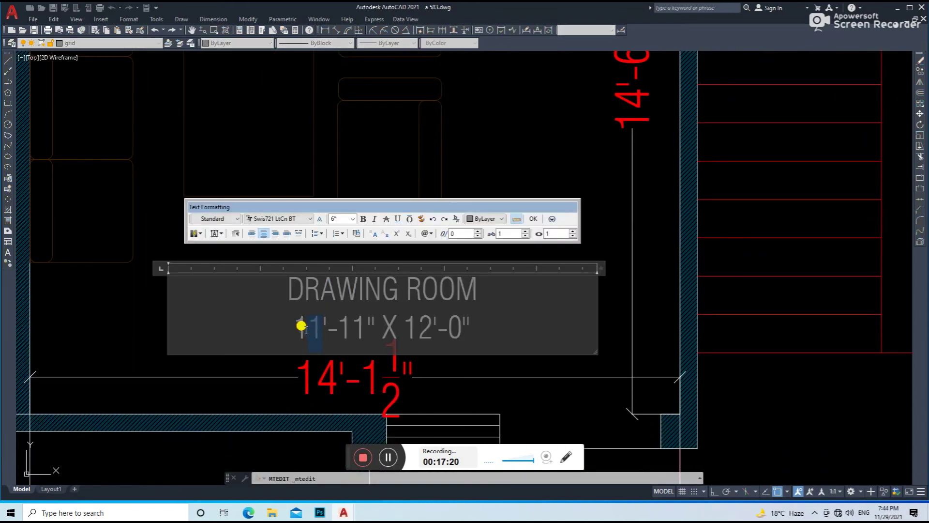
text(4)
key(Delete)
Step: Set the label's length to 14'-6", after undoing a premature erase of the width dimension
click(346, 373)
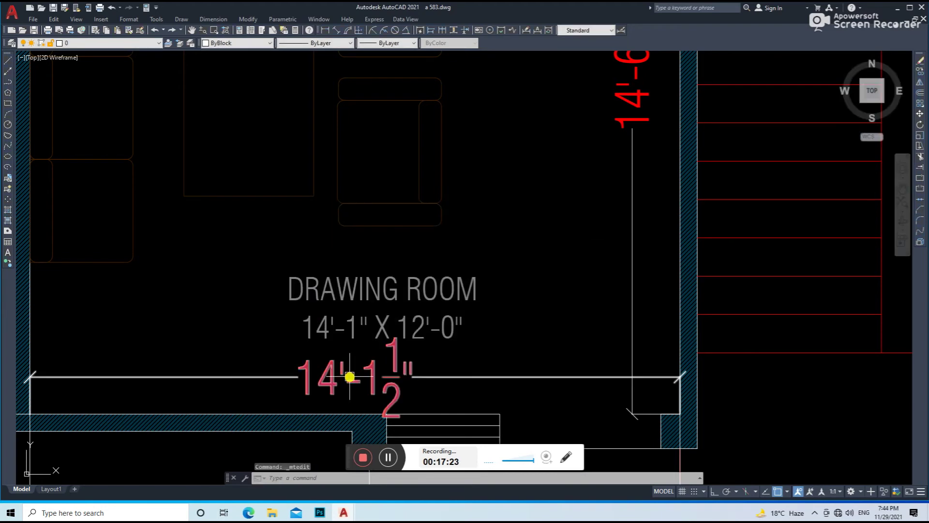
text(e)
key(Return)
key(ctrl+z)
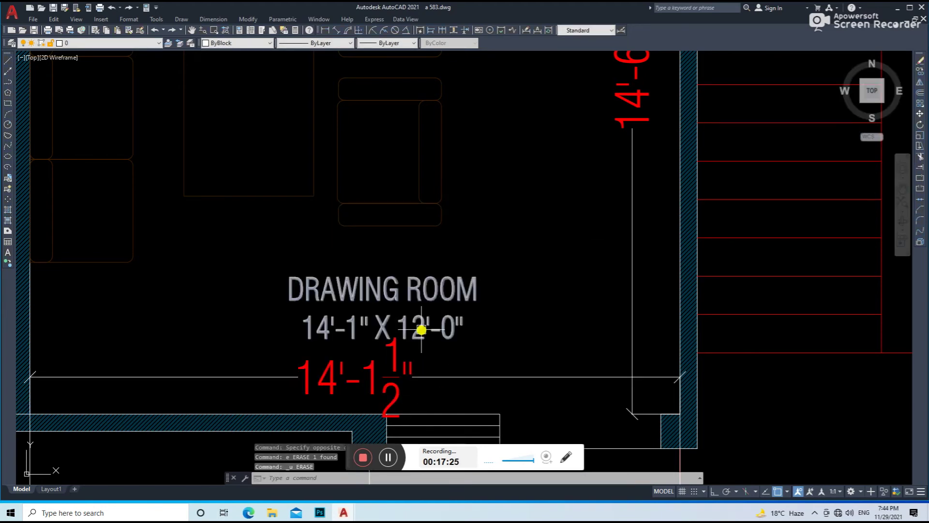
double_click(415, 331)
text(4)
middle_drag(426, 331, 429, 373)
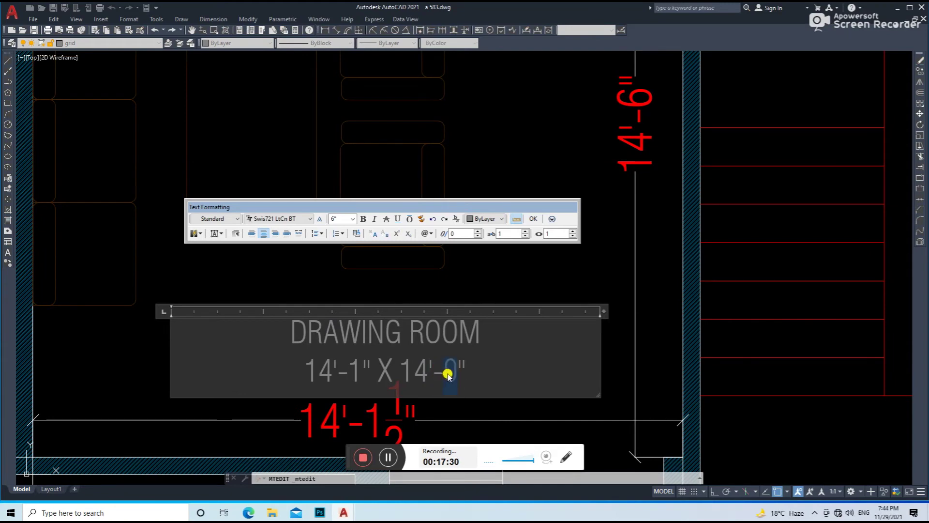
text(6)
key(ctrl+Return)
Step: Window-select both temporary dimensions and erase them
middle_drag(550, 379, 560, 315)
click(560, 316)
click(527, 373)
text(e)
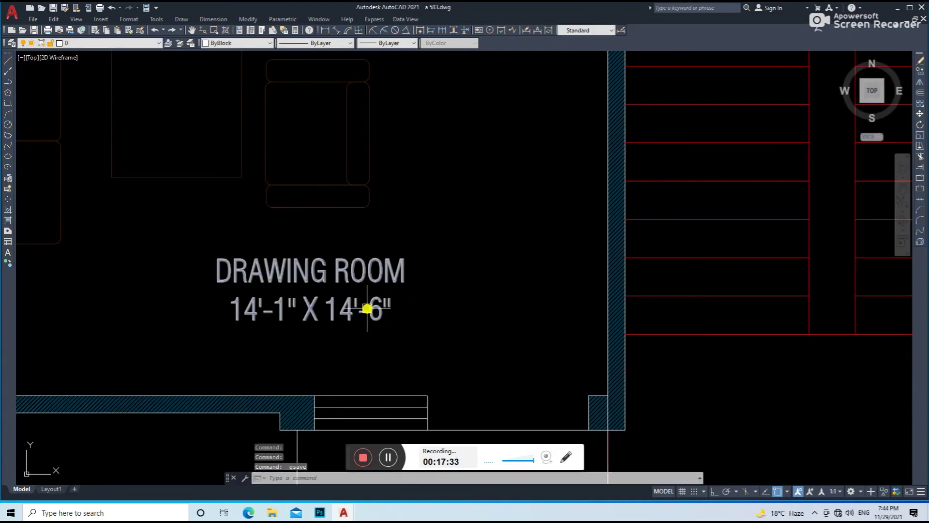
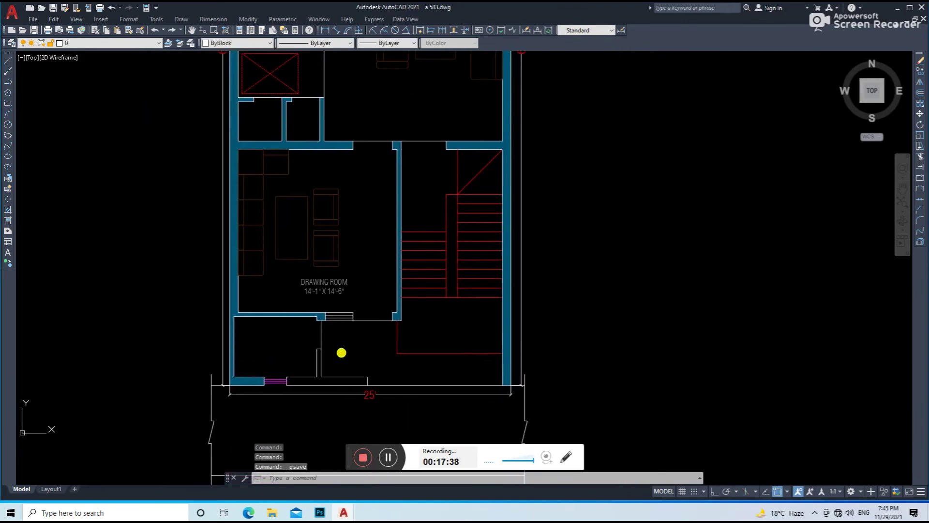
Step: Hatch the bottom wall strip below the drawing room with the wall hatch pattern
text(H)
key(Return)
key(k)
click(322, 378)
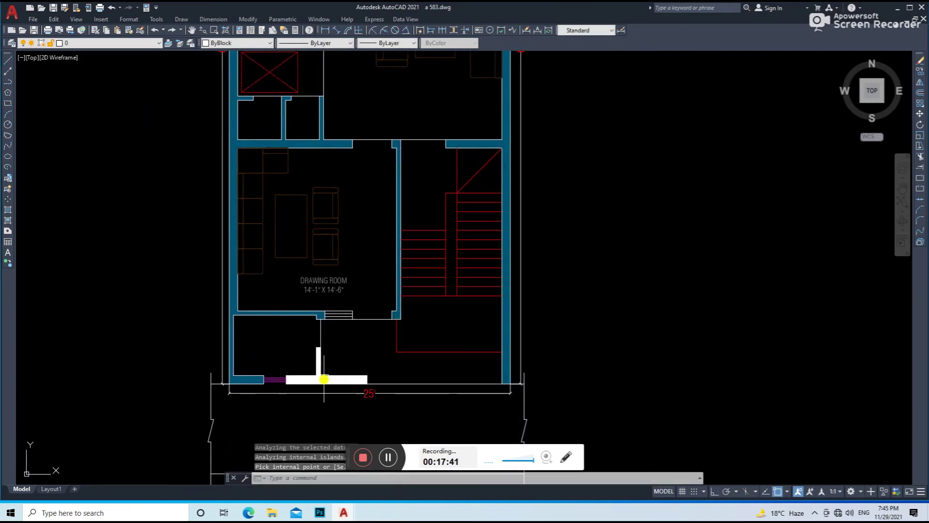
key(Return)
scroll(228, 290, up, 3)
scroll(376, 406, up, 4)
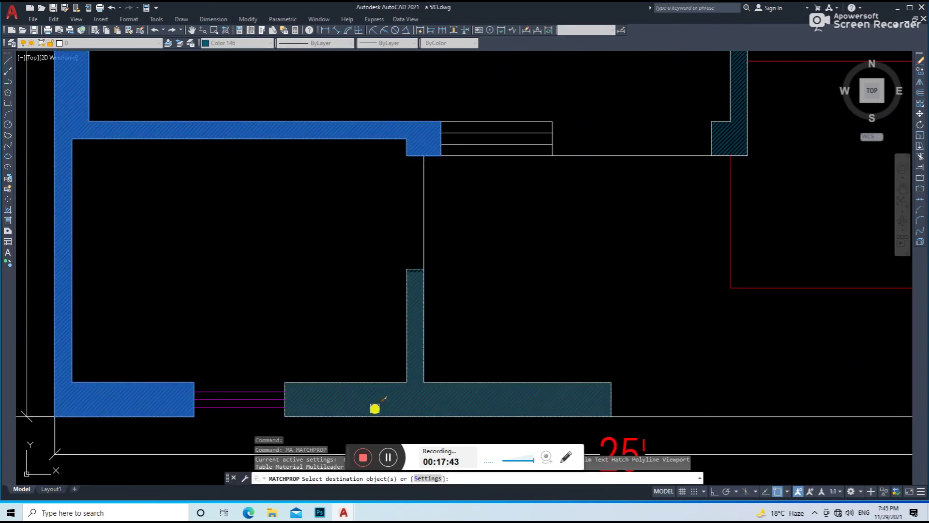
scroll(376, 343, down, 3)
scroll(375, 345, up, 1)
Step: Save the drawing and pan the view toward the other floor plans
key(ctrl+s)
scroll(376, 345, down, 5)
scroll(415, 306, down, 2)
scroll(213, 203, up, 5)
scroll(234, 255, up, 2)
scroll(170, 349, down, 3)
scroll(221, 343, up, 3)
scroll(220, 342, down, 5)
middle_drag(243, 288, 390, 352)
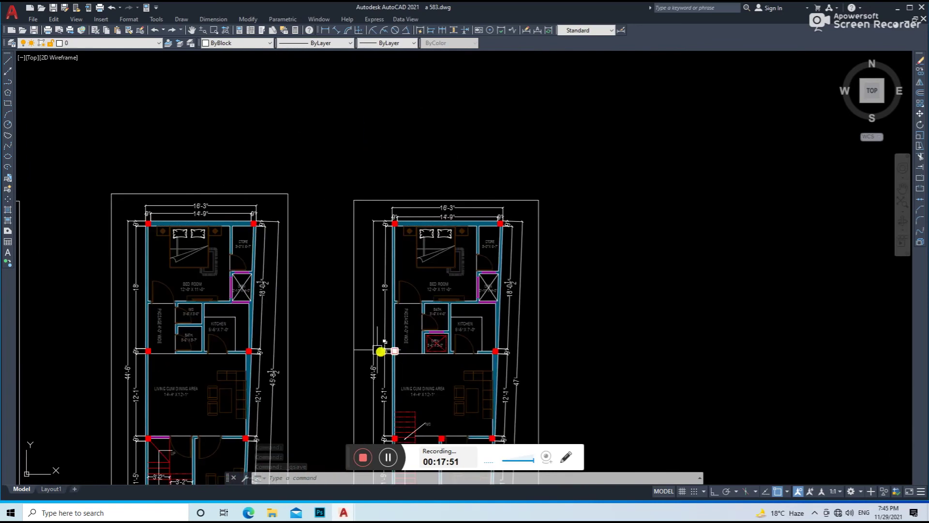
scroll(225, 245, up, 4)
scroll(216, 258, down, 4)
scroll(190, 355, up, 4)
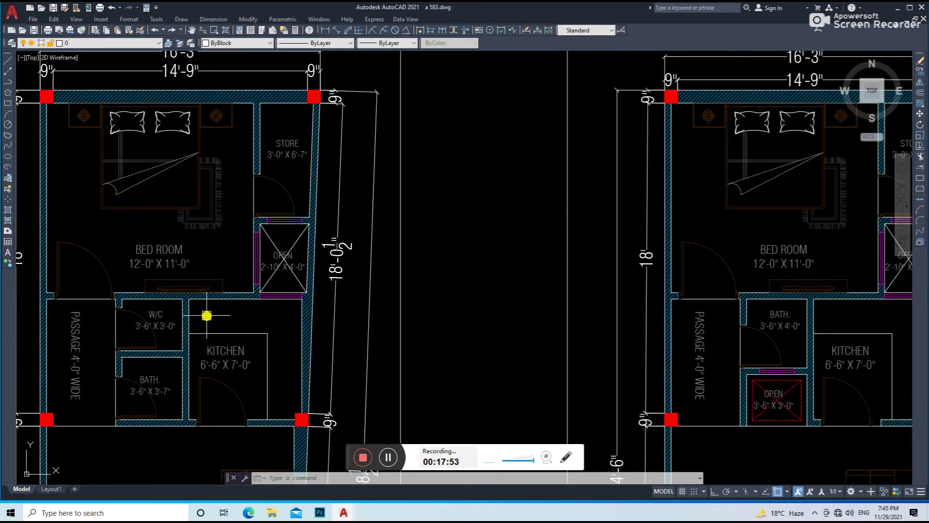
scroll(207, 316, down, 5)
scroll(149, 285, up, 5)
scroll(170, 300, down, 4)
scroll(152, 352, up, 2)
scroll(176, 342, down, 4)
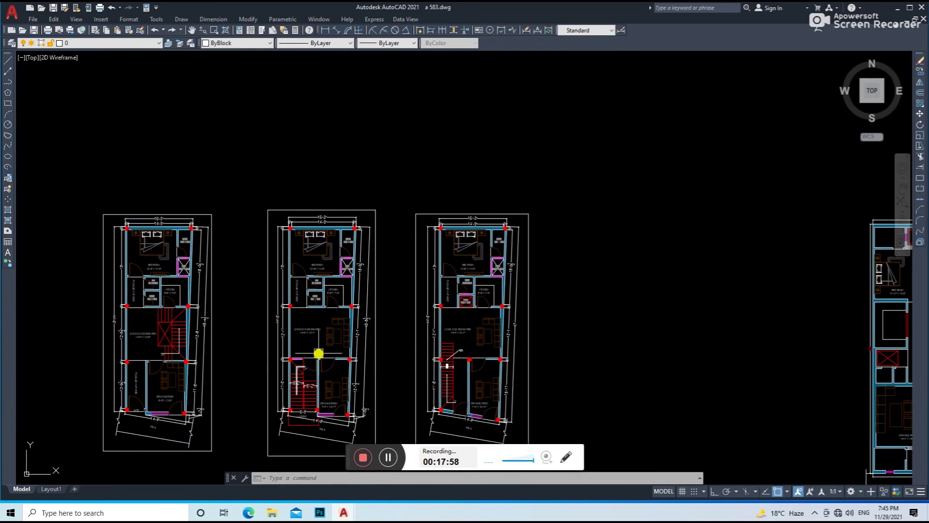
scroll(315, 251, up, 7)
Step: Copy the window onto the wall on the void's other side
text(co)
key(Return)
click(373, 260)
scroll(376, 258, down, 5)
middle_drag(803, 297, 638, 296)
scroll(637, 297, up, 5)
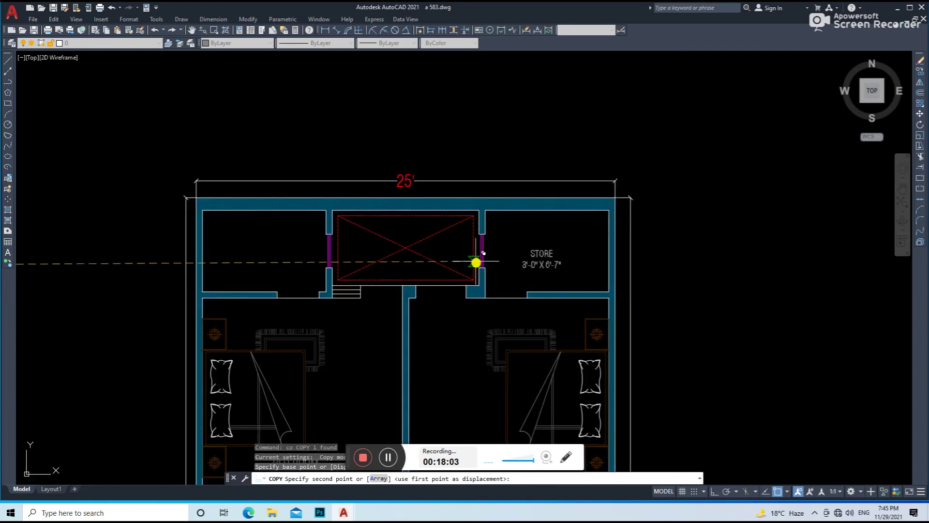
click(489, 243)
key(Escape)
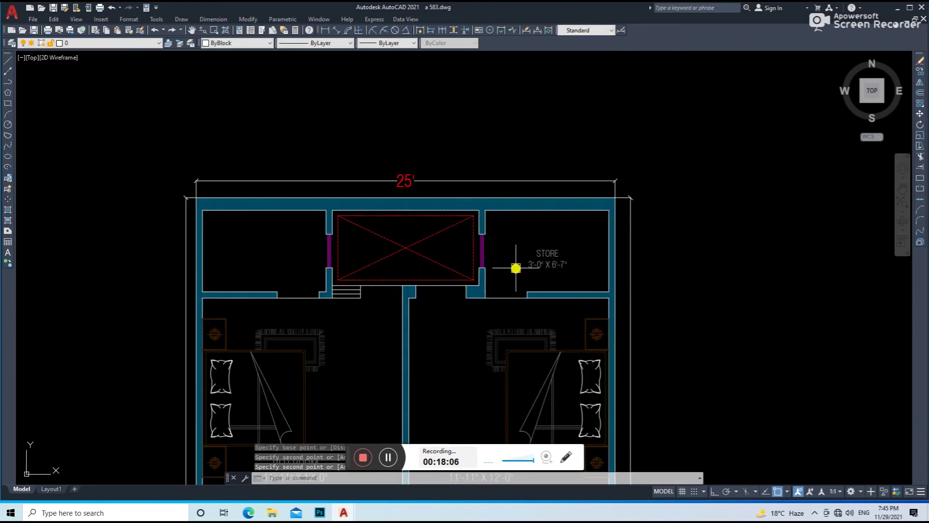
Step: Measure the store walls with aligned dimensions: 4'-10 1/2" and 7'-4 1/2"
click(337, 30)
scroll(629, 232, up, 2)
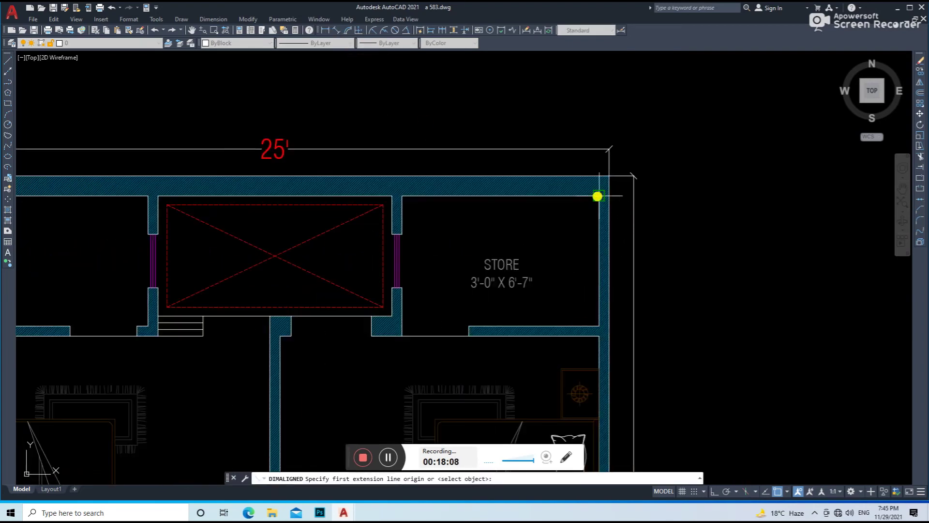
click(599, 336)
middle_drag(583, 308, 576, 250)
click(571, 214)
scroll(566, 217, down, 2)
scroll(546, 224, up, 2)
key(Escape)
key(Return)
click(491, 140)
click(491, 160)
scroll(484, 194, up, 2)
Step: Edit the STORE label's size text to read 7'-4" X 4'-10"
double_click(454, 223)
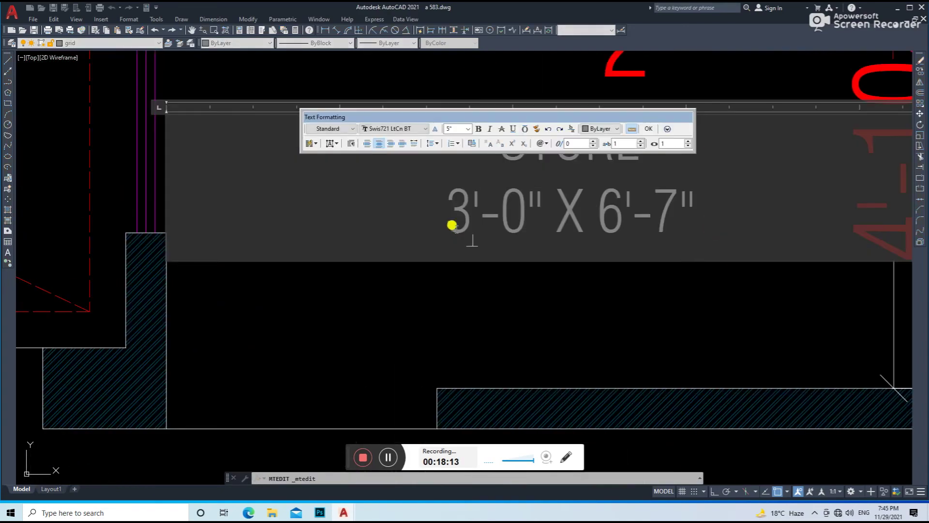
text(7)
scroll(456, 235, down, 3)
scroll(463, 315, up, 3)
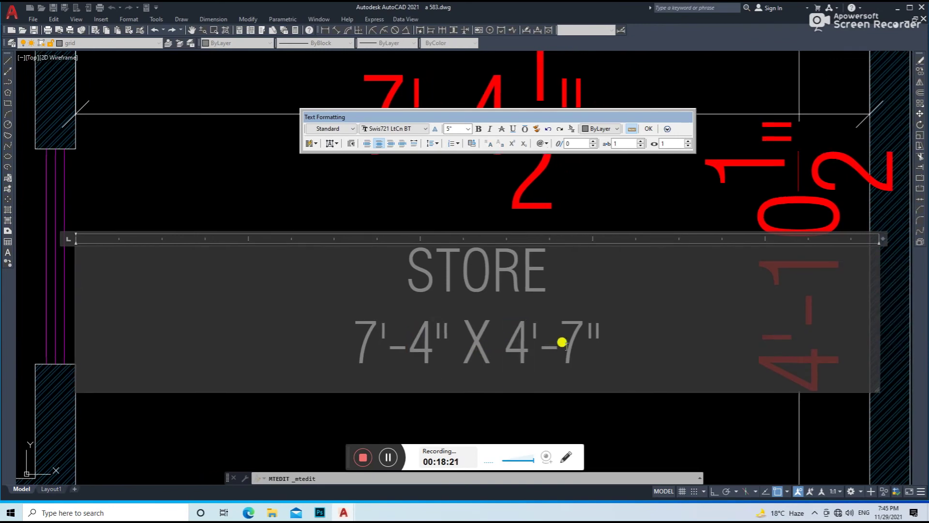
text(0)
scroll(573, 342, down, 3)
click(651, 274)
scroll(600, 299, up, 3)
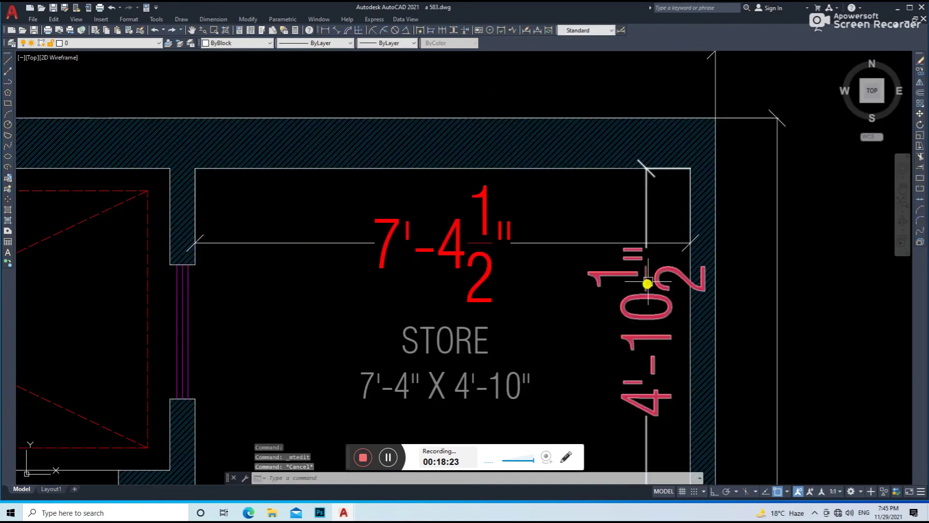
Step: Move the STORE label up within the room and save the drawing
click(511, 367)
drag(548, 325, 557, 302)
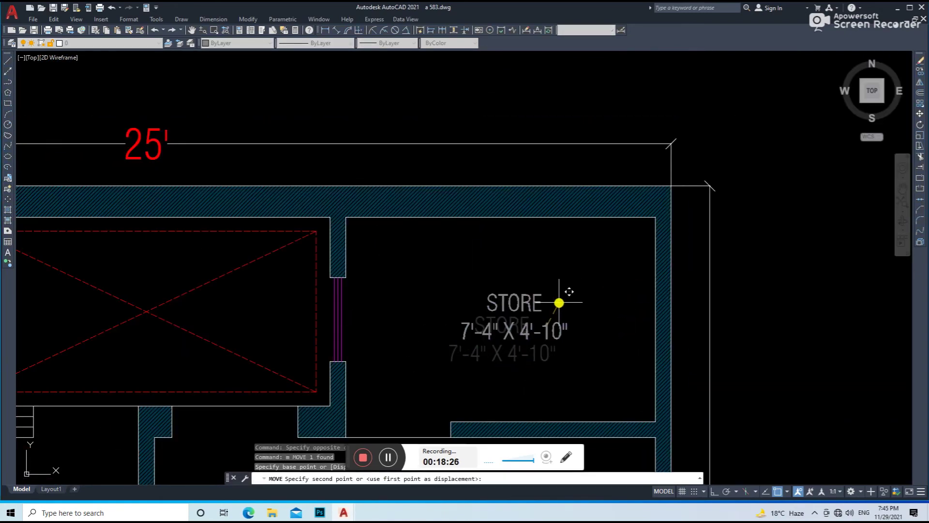
key(ctrl+s)
Step: Copy the STORE label into the left room and centre that room in view
text(co)
key(Return)
click(508, 355)
scroll(568, 308, down, 3)
scroll(329, 324, up, 2)
scroll(368, 315, up, 2)
click(385, 329)
key(Return)
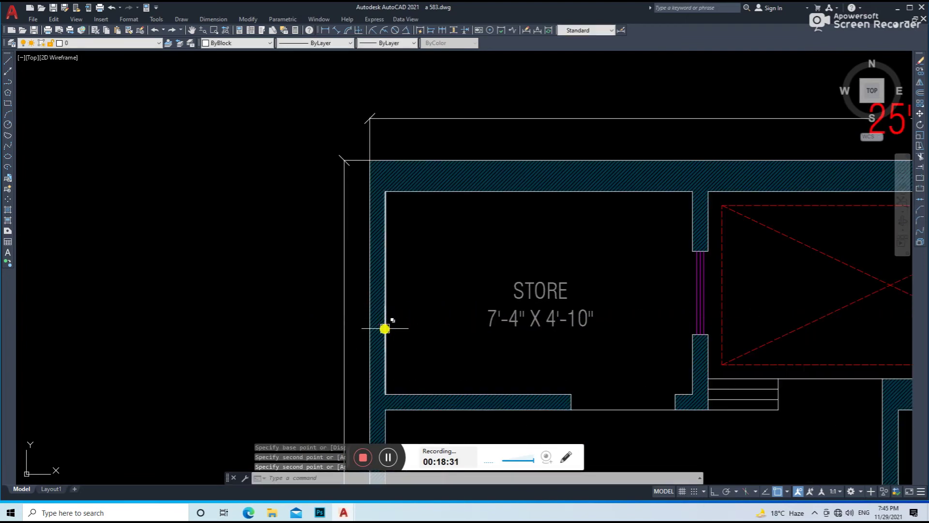
middle_drag(451, 326, 437, 327)
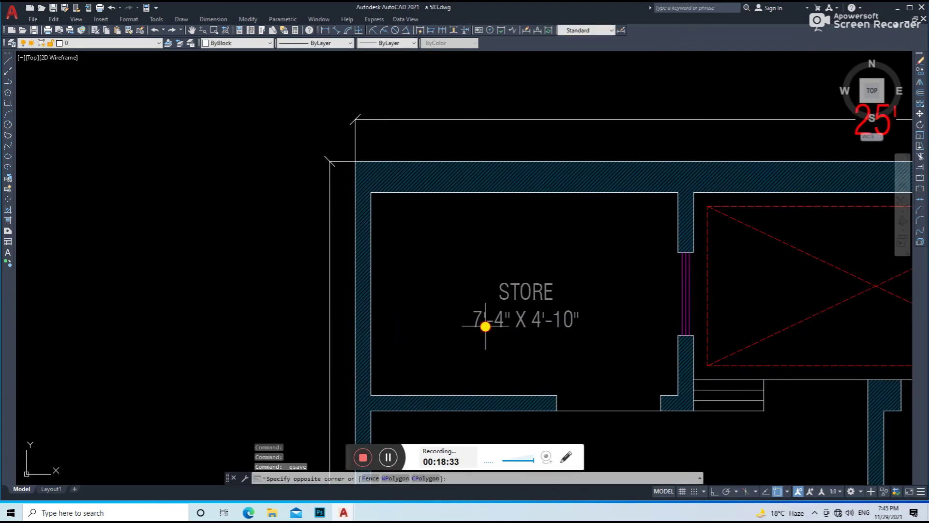
Step: Measure the left room's top and left walls, including the 4'-10 1/2" height
click(337, 30)
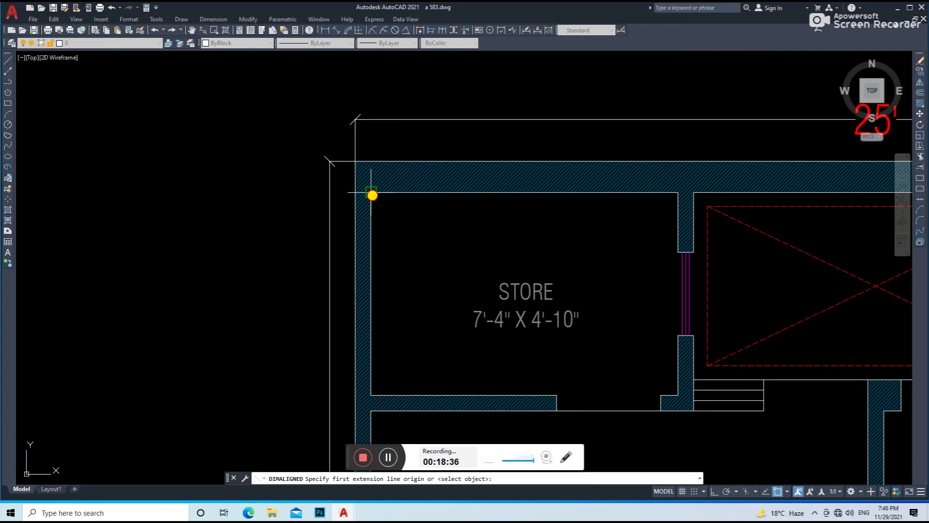
click(677, 192)
click(633, 226)
key(Return)
click(371, 192)
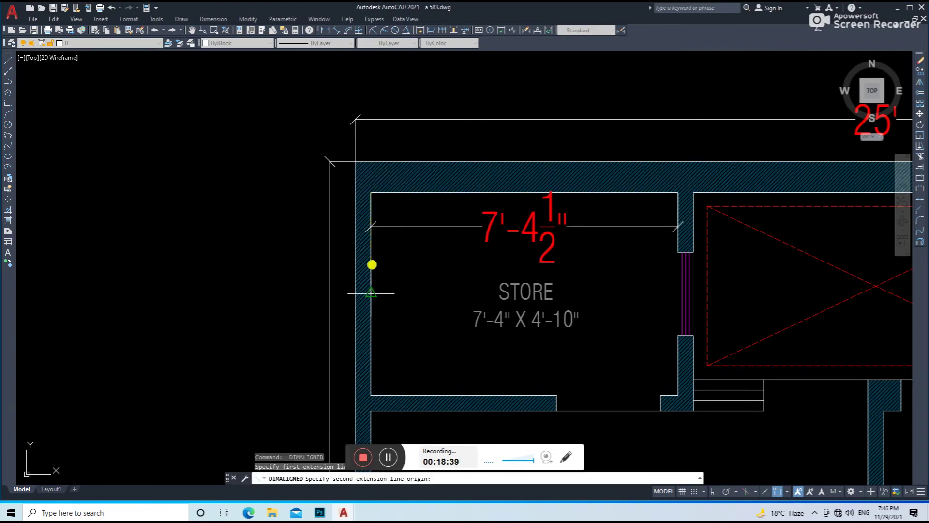
click(371, 396)
click(408, 334)
key(Escape)
middle_drag(525, 296, 512, 300)
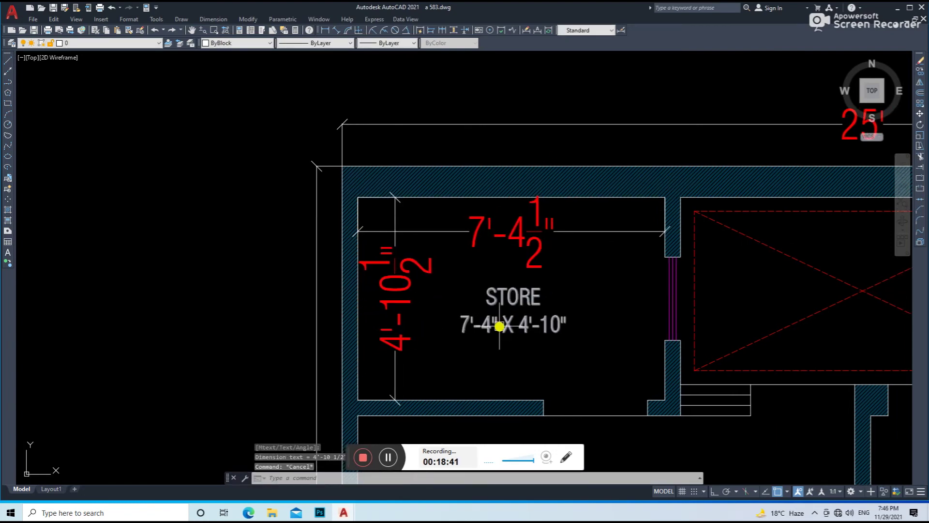
Step: Change the copied label's name from STORE to uppercase T/BATH
double_click(494, 291)
text(t/ba)
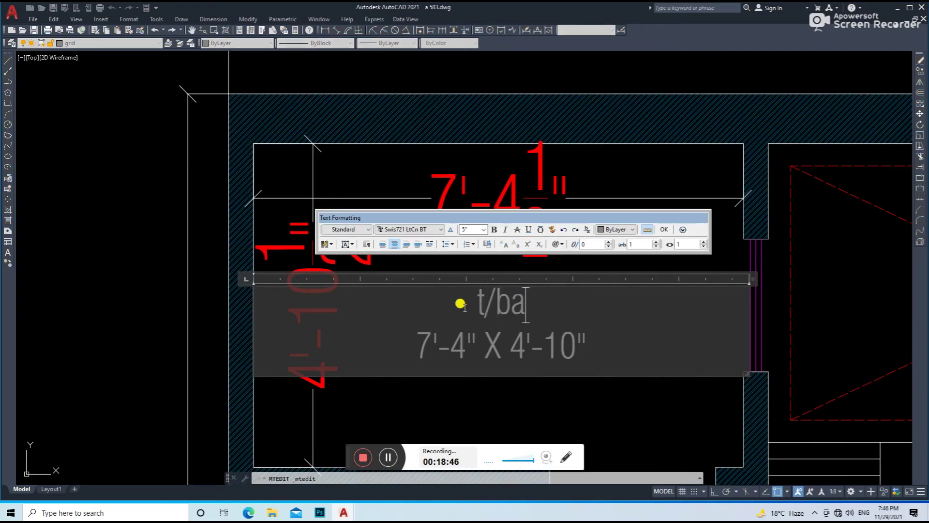
key(ctrl+a)
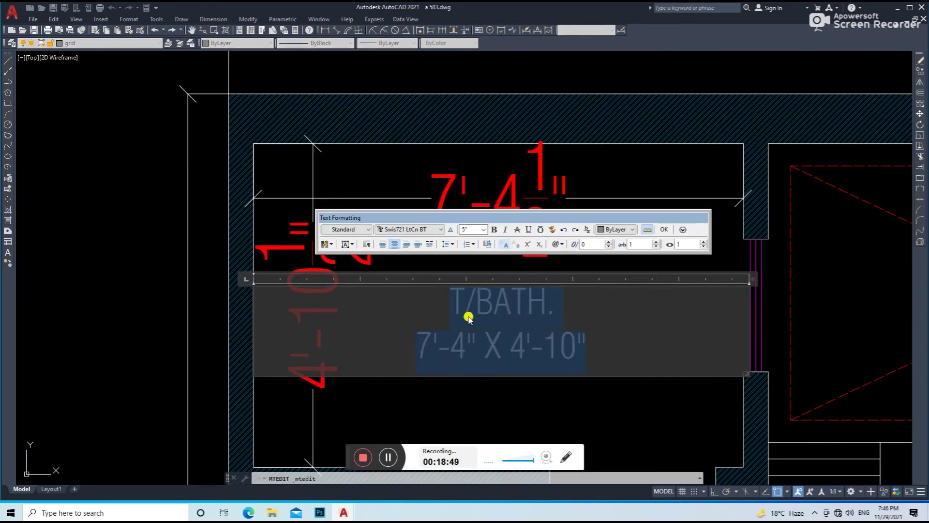
click(418, 380)
click(342, 166)
Step: Delete the two measuring dimensions, save, and view both T/BATH and STORE
click(315, 232)
key(Delete)
key(ctrl+s)
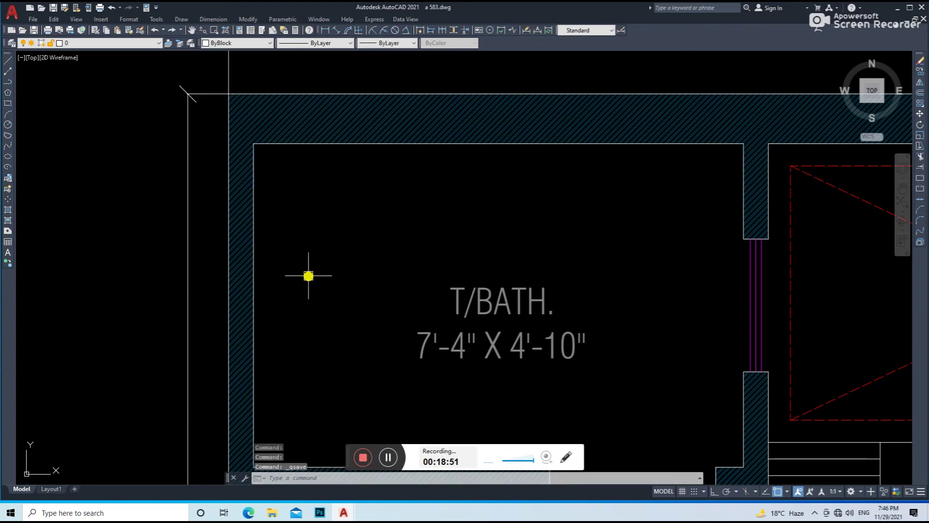
scroll(308, 276, down, 3)
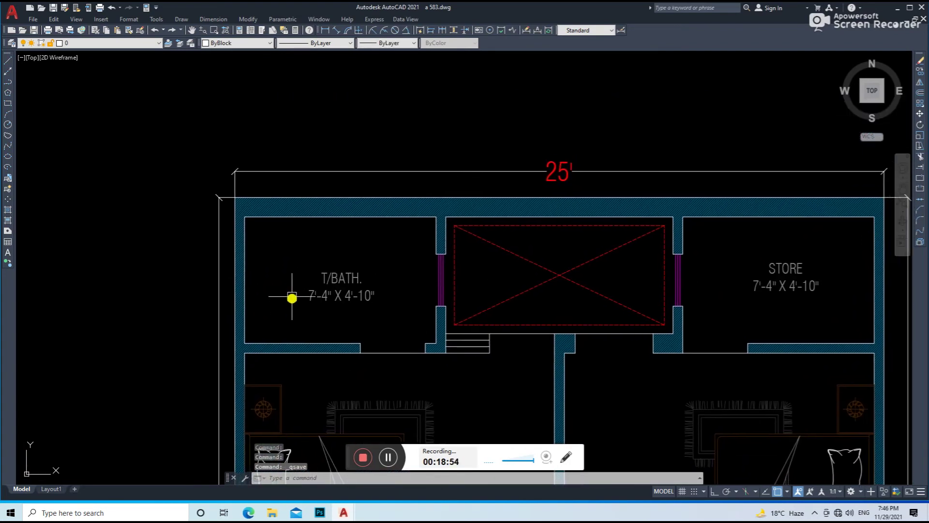
middle_drag(340, 319, 278, 291)
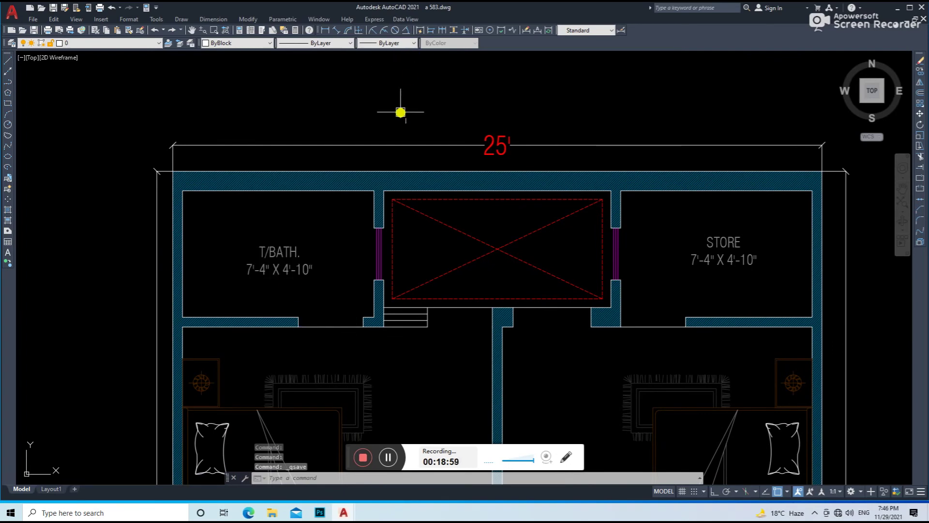
Step: Move the T/BATH label into position and save the drawing
scroll(337, 222, up, 2)
text(m)
key(Return)
click(337, 216)
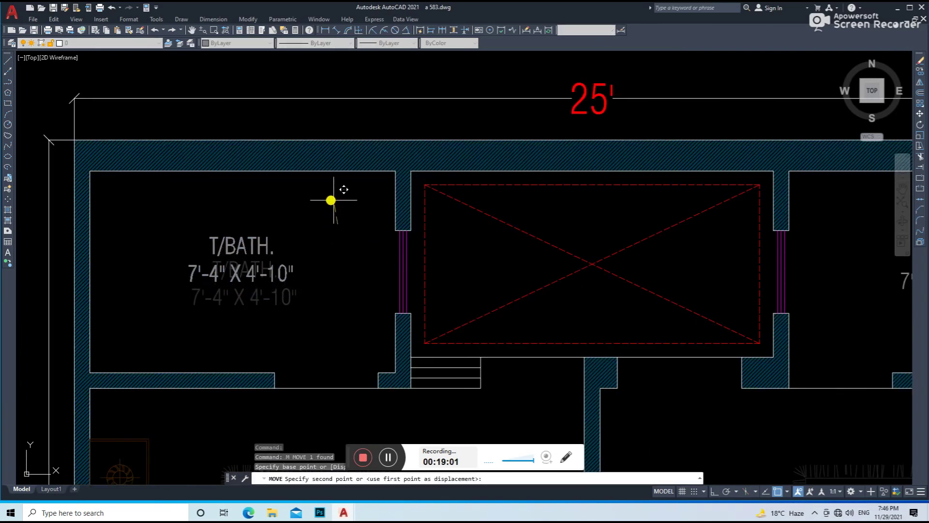
scroll(322, 200, down, 4)
scroll(338, 243, down, 4)
key(ctrl+s)
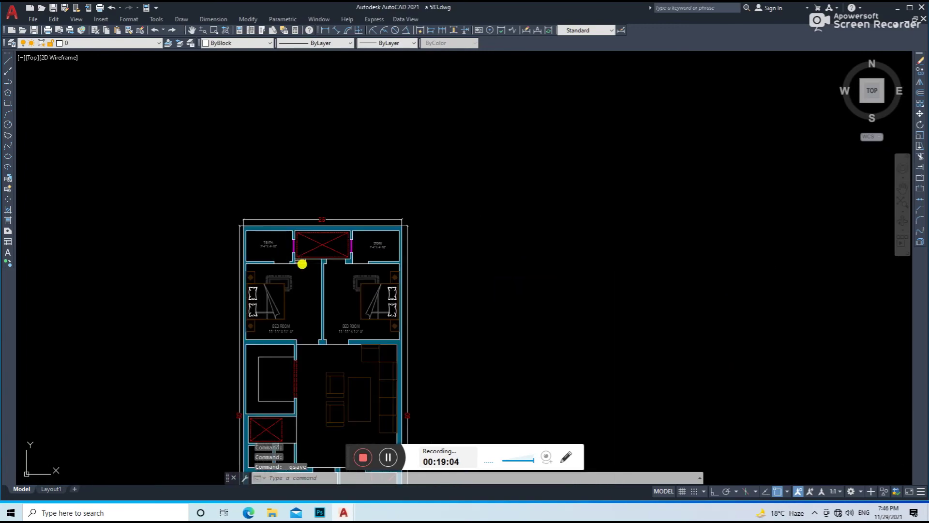
scroll(332, 231, down, 2)
scroll(347, 240, down, 3)
scroll(145, 279, up, 1)
scroll(144, 279, up, 4)
Step: Copy the LIVING CUM DINING AREA label into the living area
click(121, 263)
text(co)
key(Return)
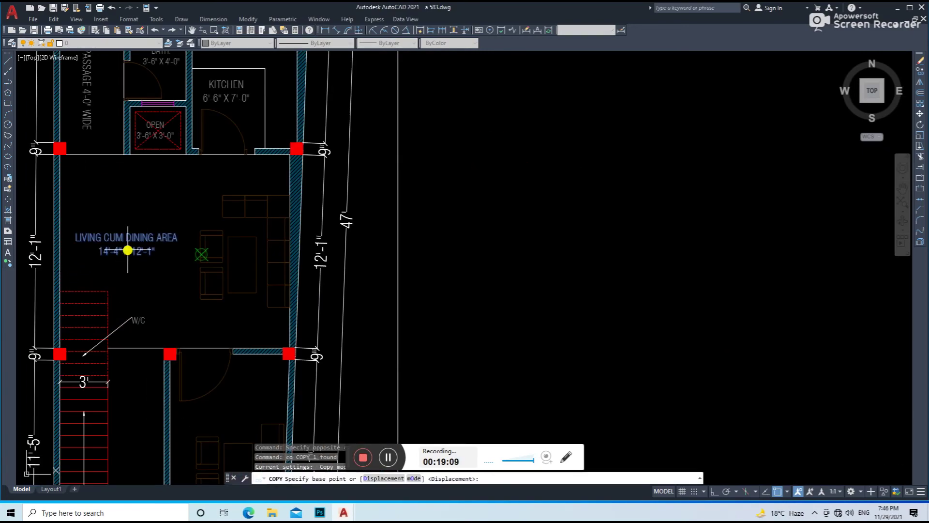
click(129, 254)
scroll(194, 242, down, 3)
scroll(552, 231, up, 3)
click(499, 243)
key(ctrl+s)
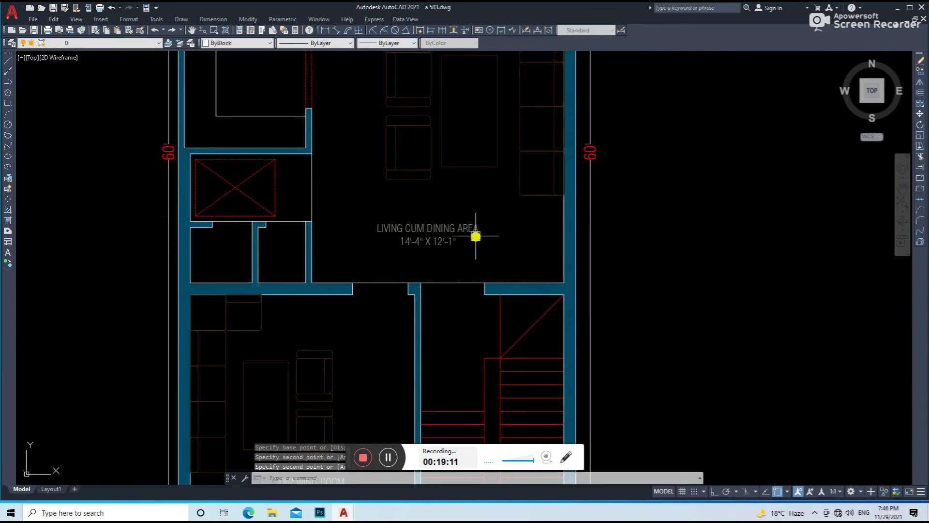
scroll(477, 235, down, 1)
Step: Add aligned dimensions of 19'-6" on the right wall and 15'-10½" for the width
click(336, 30)
scroll(435, 135, up, 2)
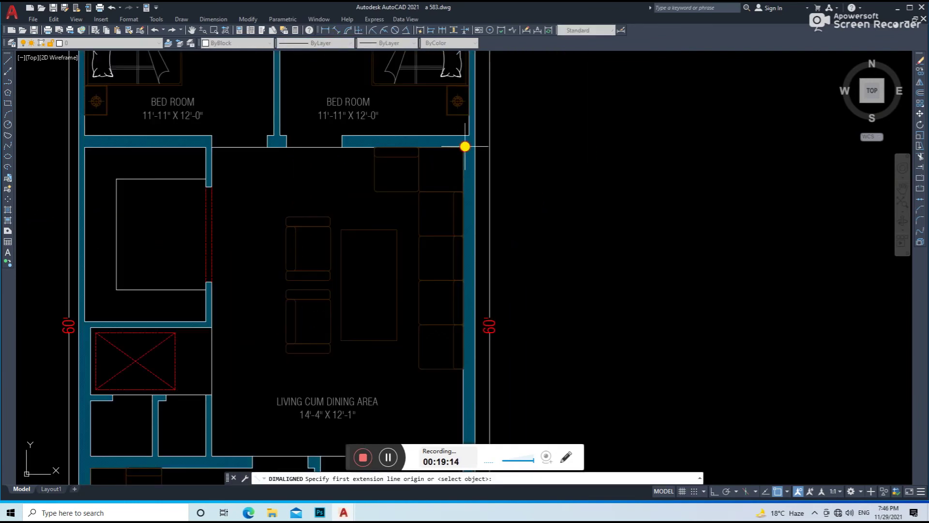
click(465, 146)
scroll(409, 123, up, 1)
click(405, 284)
click(474, 256)
key(Return)
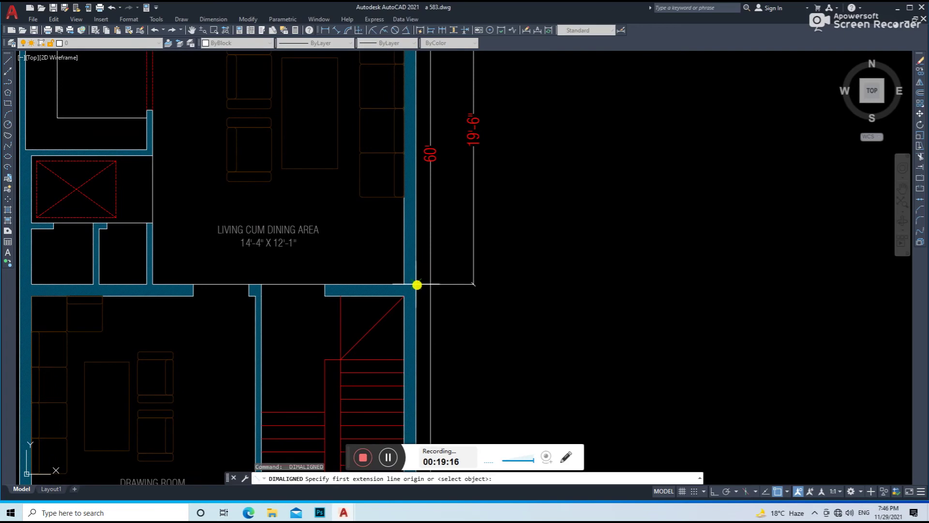
click(163, 283)
scroll(201, 251, up, 2)
click(201, 251)
scroll(322, 265, down, 1)
scroll(322, 266, up, 1)
Step: Edit the living area size label to 15'-10" X 19'-6" and select the width dimension
click(305, 272)
double_click(305, 271)
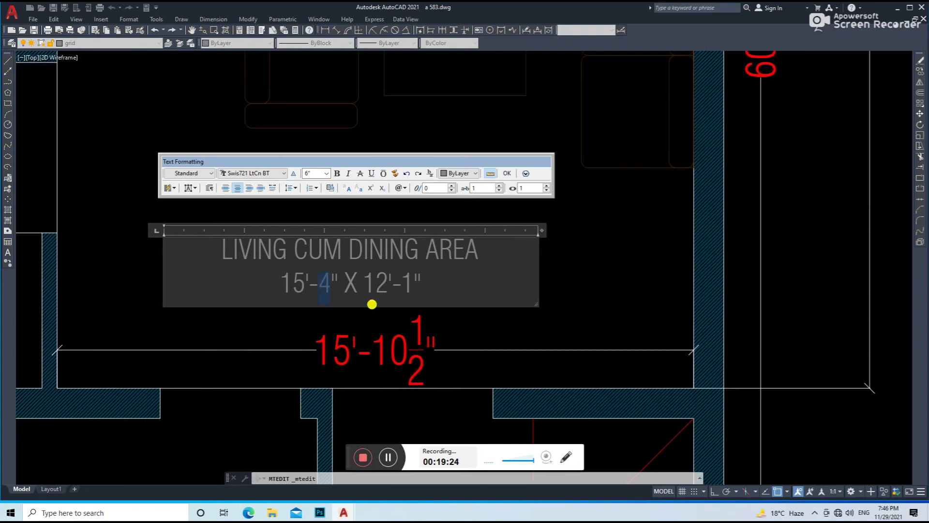
middle_drag(366, 303, 359, 353)
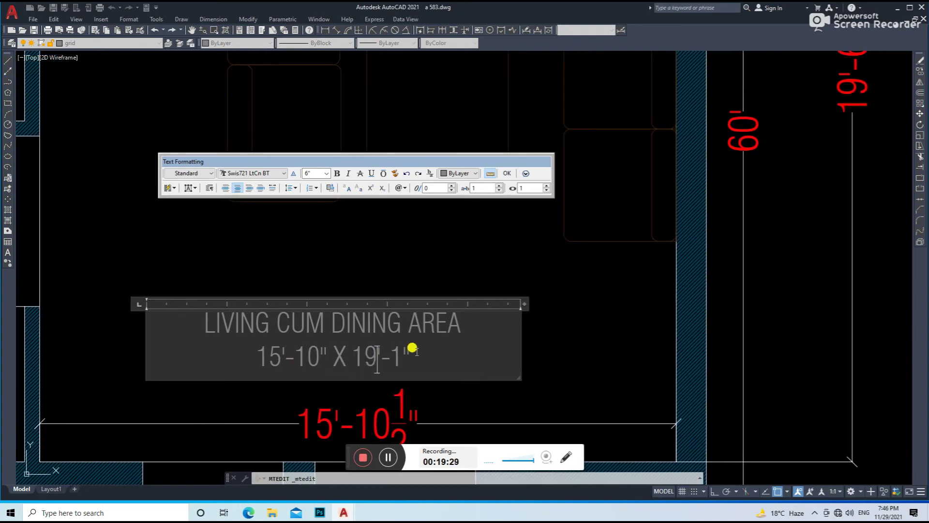
scroll(412, 348, up, 1)
scroll(381, 358, up, 1)
text(6)
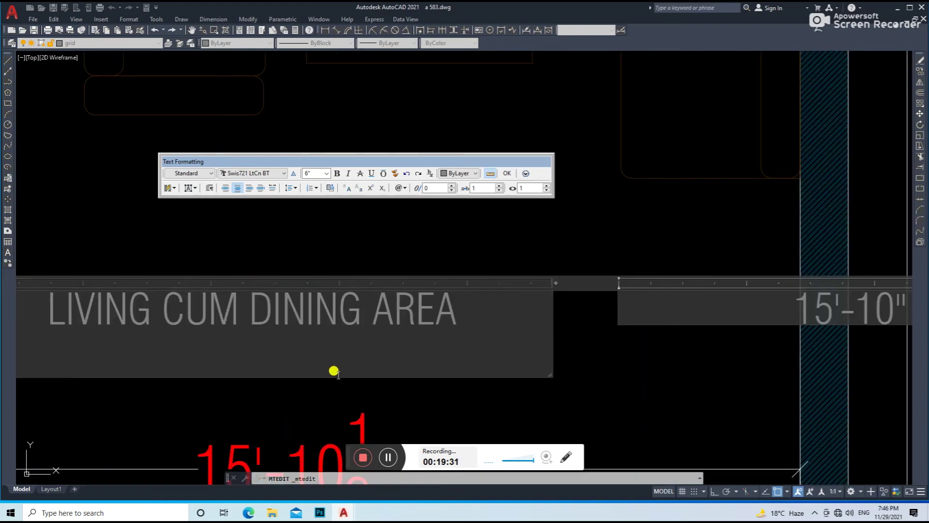
scroll(339, 373, down, 4)
drag(424, 361, 426, 382)
click(481, 379)
Step: Erase the 15'-10½" living-area dimension and save the drawing
key(e)
key(Return)
scroll(639, 269, down, 4)
click(638, 269)
key(Escape)
scroll(504, 263, down, 7)
key(ctrl+s)
scroll(247, 261, up, 6)
Step: Start copying the KITCHEN label, then cancel the copy
middle_drag(208, 267, 275, 267)
scroll(275, 266, up, 4)
click(271, 250)
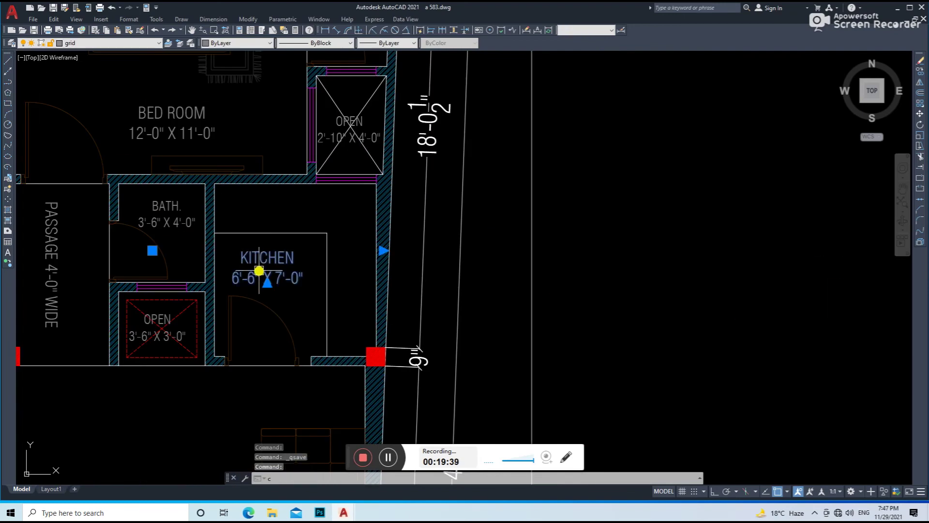
text(o)
key(Return)
click(259, 271)
scroll(266, 206, down, 2)
scroll(266, 216, down, 3)
scroll(598, 290, up, 4)
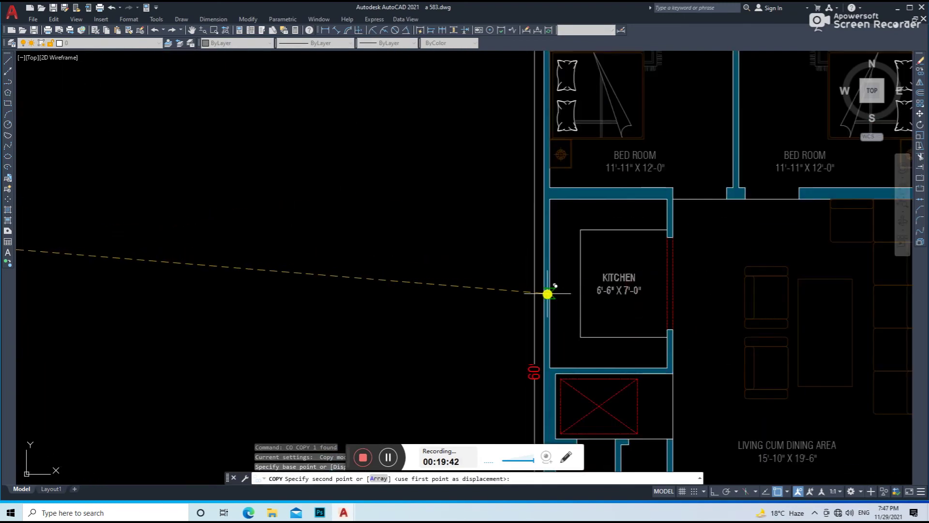
key(Escape)
key(Escape)
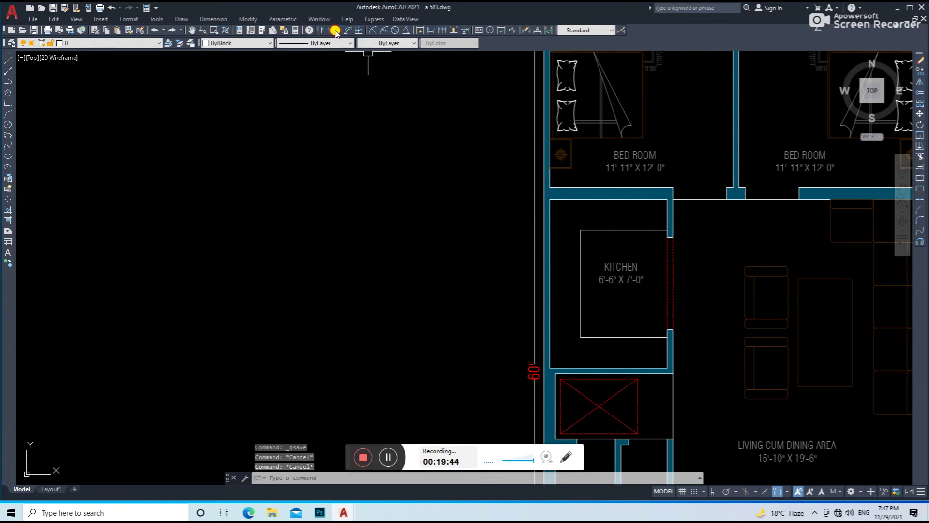
Step: Add aligned dimensions to the kitchen walls: 11' height and 7'-7½" width
click(337, 30)
scroll(560, 183, up, 2)
click(560, 182)
scroll(596, 378, up, 2)
scroll(506, 403, up, 2)
click(498, 430)
click(430, 336)
middle_drag(508, 415, 451, 334)
key(Return)
click(451, 334)
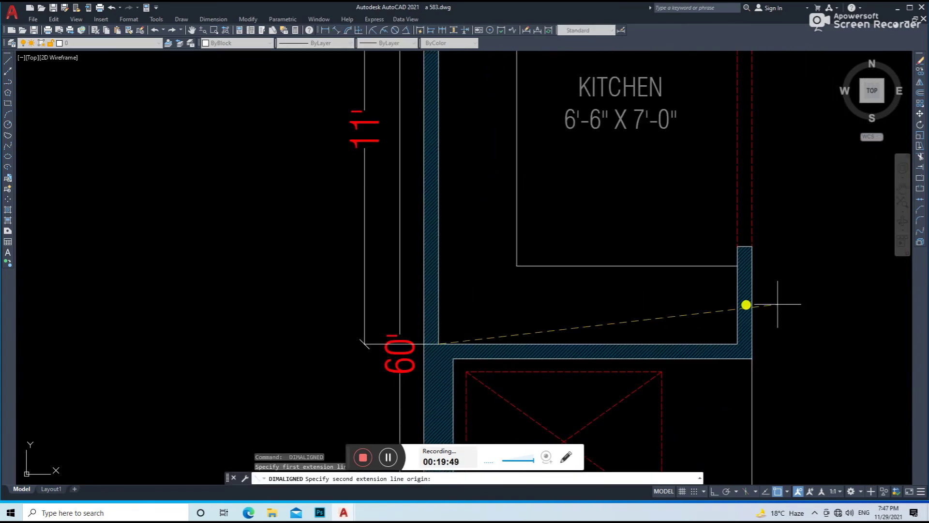
click(741, 343)
click(722, 314)
key(Escape)
Step: Edit the KITCHEN size label to read 7'-7" X 11'-0"
double_click(573, 117)
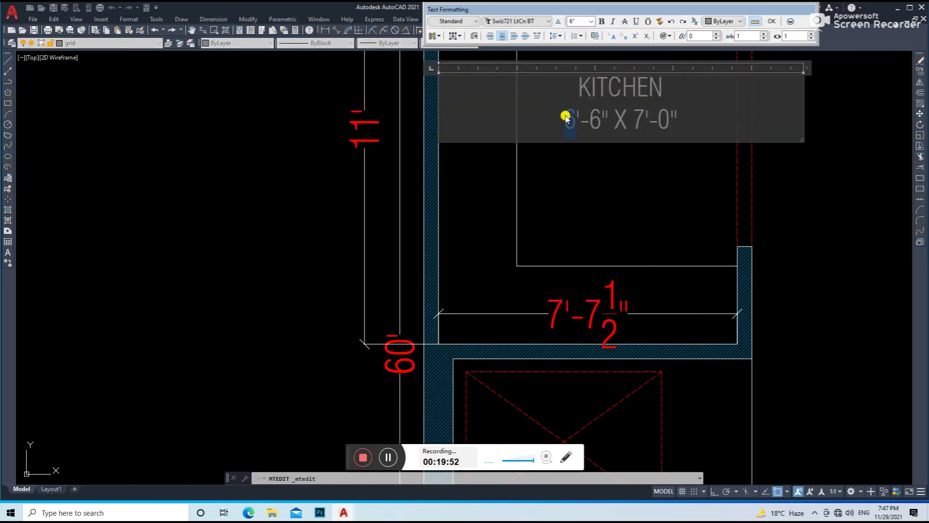
text(7)
middle_drag(594, 131, 590, 187)
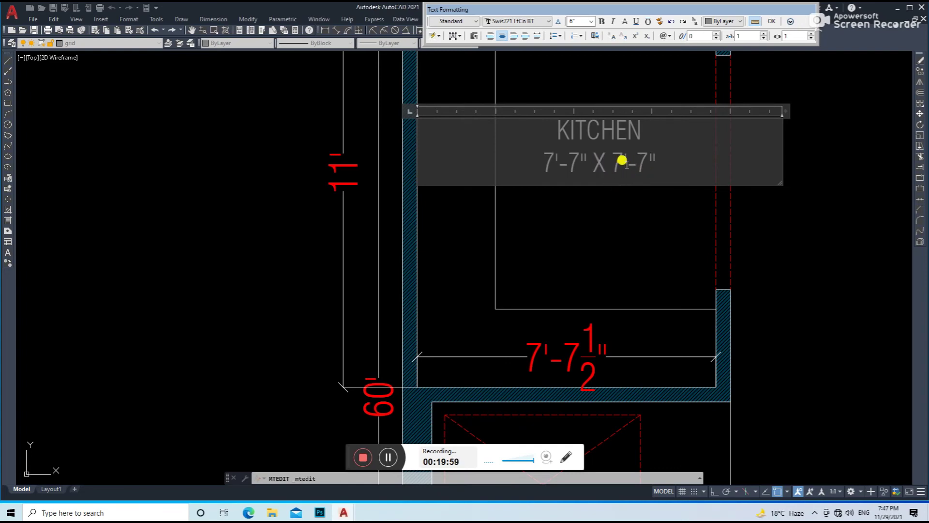
click(599, 227)
Step: Erase the temporary vertical 11' kitchen dimension
scroll(600, 230, down, 2)
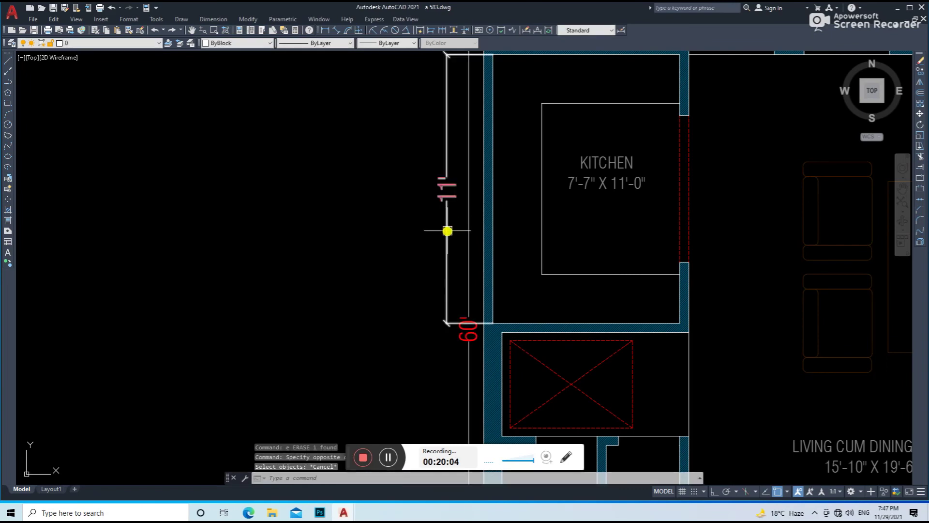
text(E)
key(Return)
scroll(485, 232, down, 6)
scroll(536, 228, down, 3)
scroll(540, 192, up, 6)
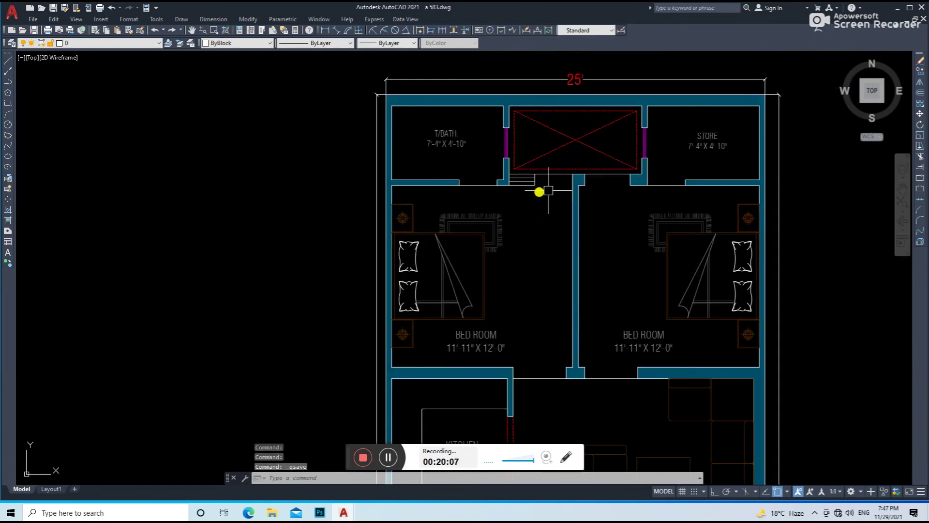
Step: Copy the STORE label into the lower store room and save
text(co)
key(Return)
click(702, 147)
middle_drag(540, 349, 574, 182)
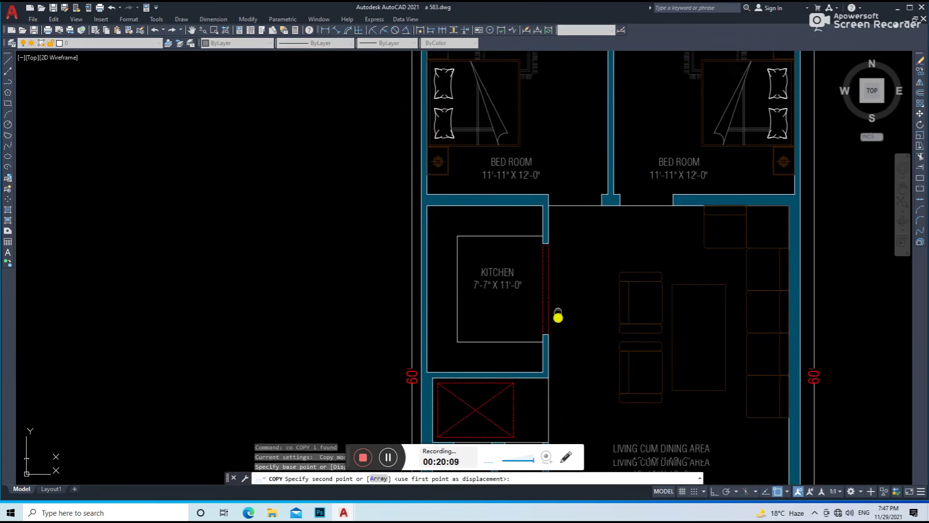
scroll(554, 291, up, 4)
key(ctrl+s)
key(Escape)
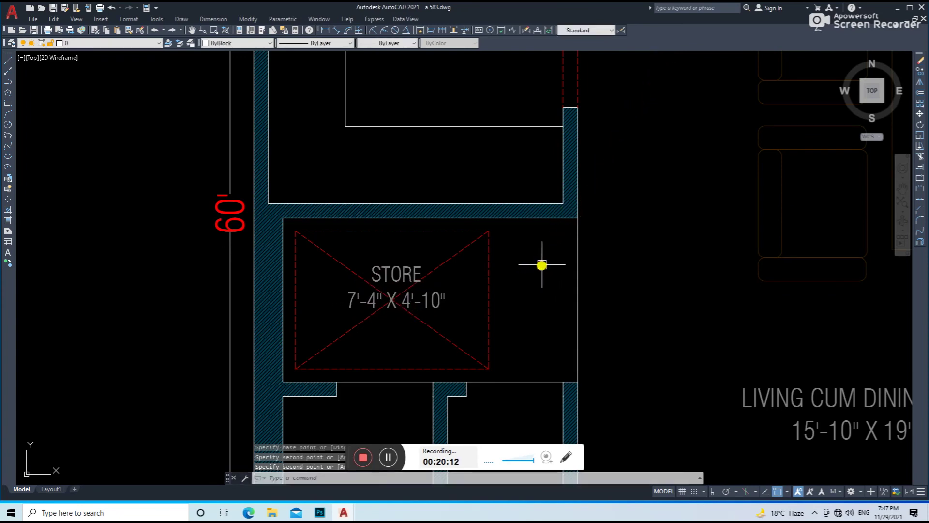
Step: Begin dimensioning the store room, removing the stray 3'-7" and 5' dimensions
click(335, 33)
key(Return)
click(346, 232)
click(356, 177)
key(Return)
key(Return)
click(296, 261)
click(213, 299)
click(208, 252)
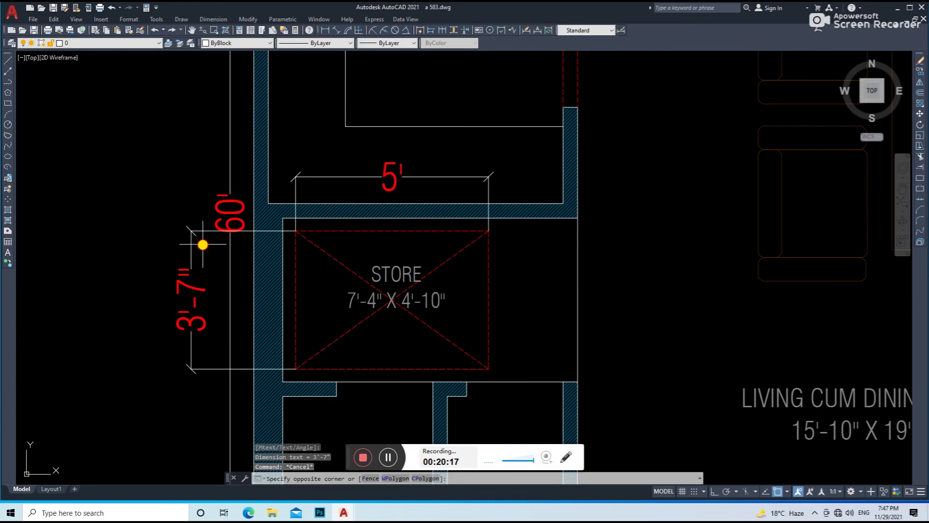
key(Delete)
click(291, 172)
text(e)
key(Return)
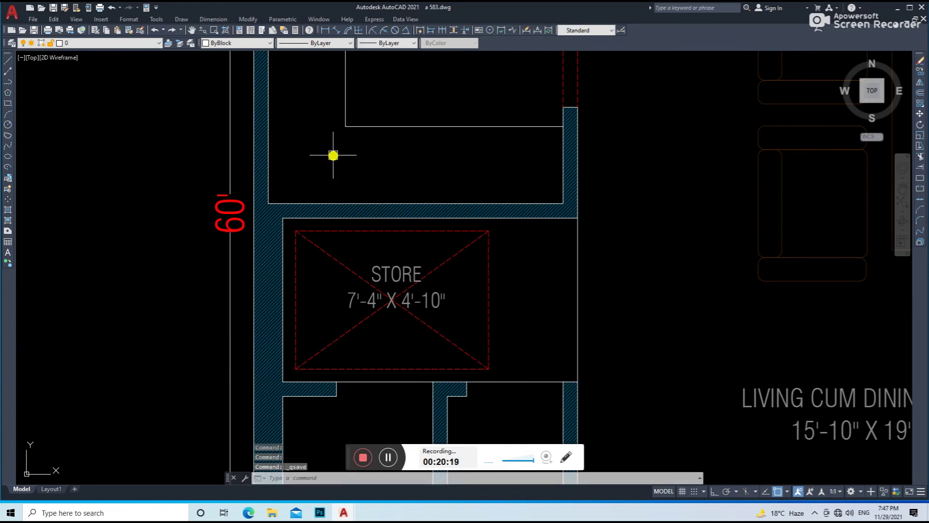
Step: Dimension the store's height and its 7'-3" width with aligned dimensions
click(347, 34)
click(282, 218)
click(184, 325)
key(Return)
click(282, 218)
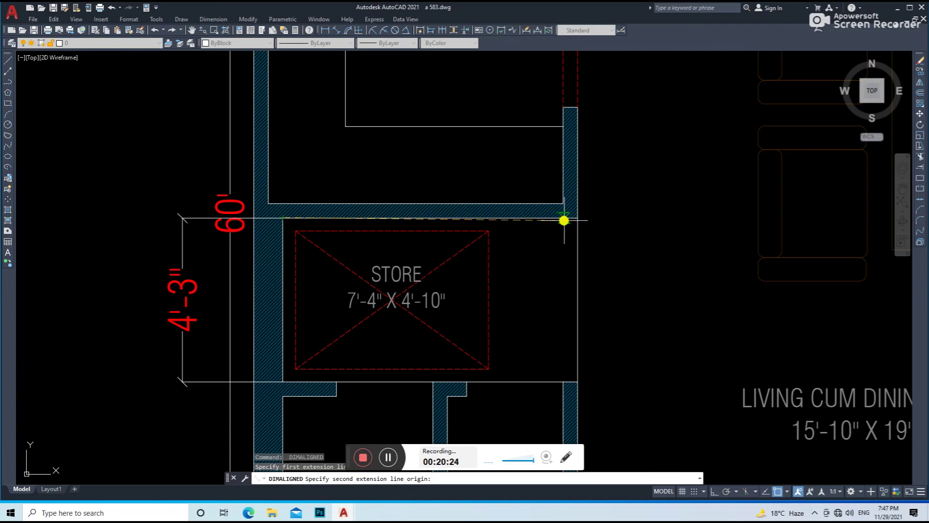
key(Escape)
key(Return)
click(563, 381)
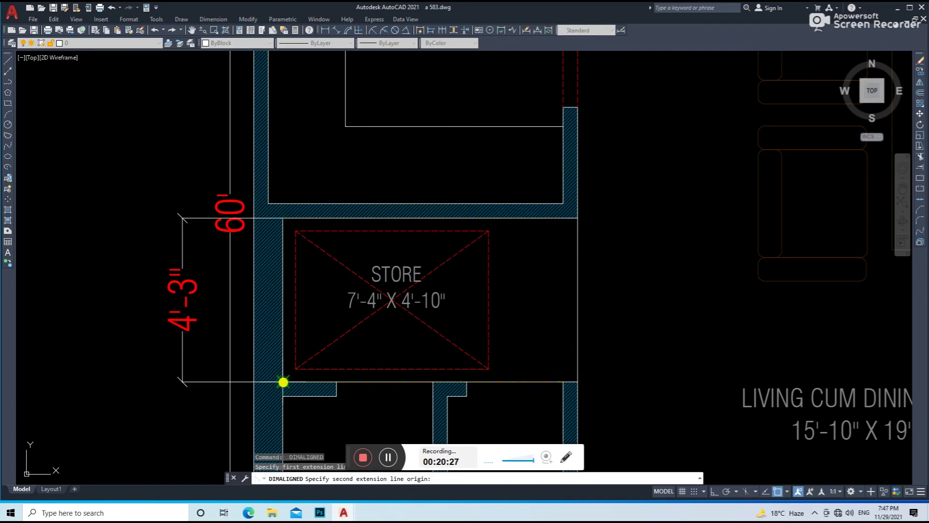
click(283, 382)
middle_drag(283, 382, 321, 295)
Step: Edit the STORE size label to read 7'-3" X 4'-3"
click(334, 310)
double_click(365, 181)
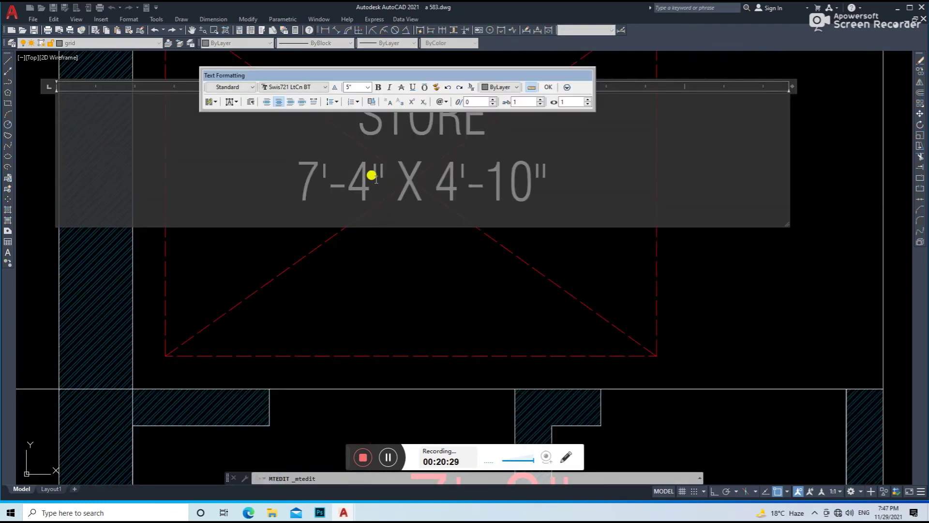
scroll(357, 188, down, 2)
key(BackSpace)
text(3)
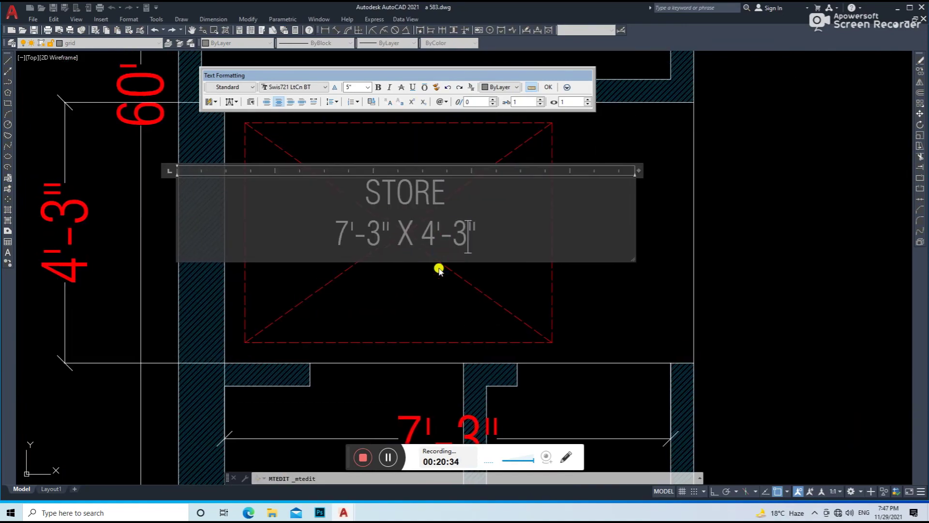
text(3)
key(Escape)
Step: Remove the 4'-3" helper dimension and save the drawing
scroll(443, 271, down, 4)
click(294, 247)
scroll(357, 245, down, 4)
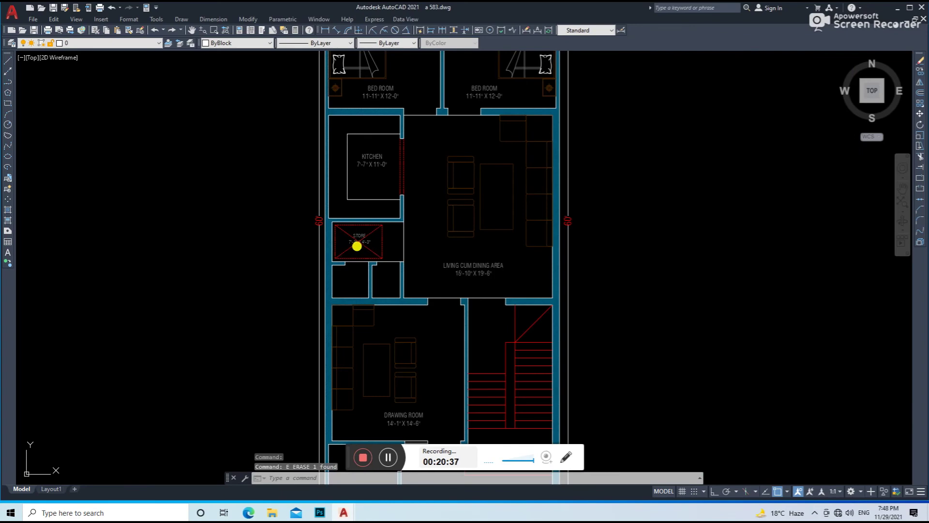
scroll(369, 289, down, 2)
key(Escape)
key(ctrl+s)
scroll(361, 123, up, 4)
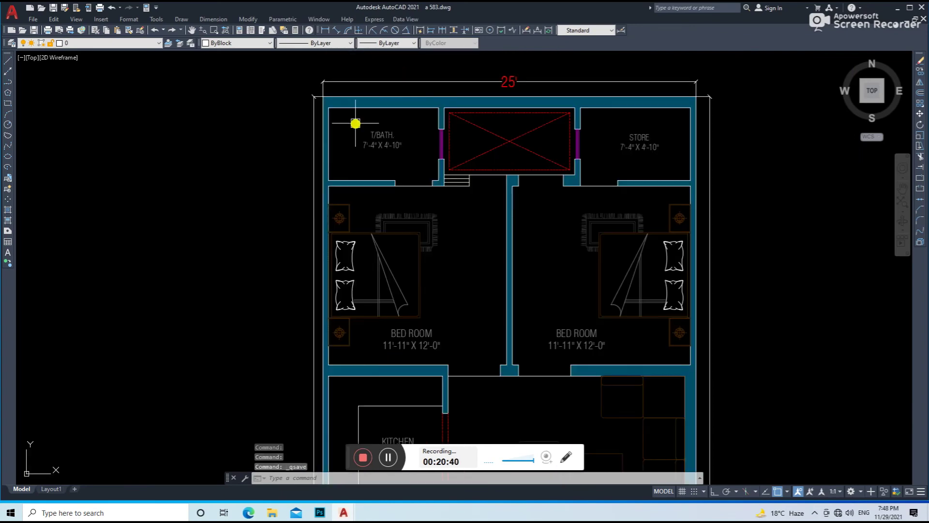
Step: Copy the T/BATH label into the first bath room
text(co)
key(Return)
click(438, 148)
middle_drag(426, 268, 423, 87)
scroll(431, 189, up, 2)
scroll(430, 189, up, 2)
click(451, 236)
Step: Measure the bath room with an aligned 3'-6" dimension
click(336, 30)
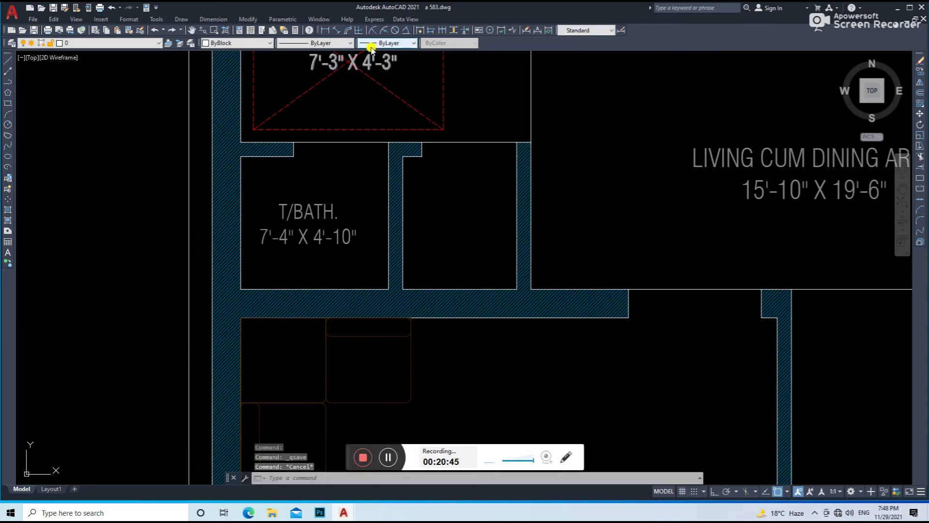
scroll(324, 276, up, 2)
key(Return)
click(324, 276)
click(332, 248)
key(Return)
key(Return)
click(426, 199)
key(Return)
click(478, 208)
Step: Change the T/BATH label to 3'-10" X 3'-6" and erase the red 3'-6" dimension
double_click(252, 196)
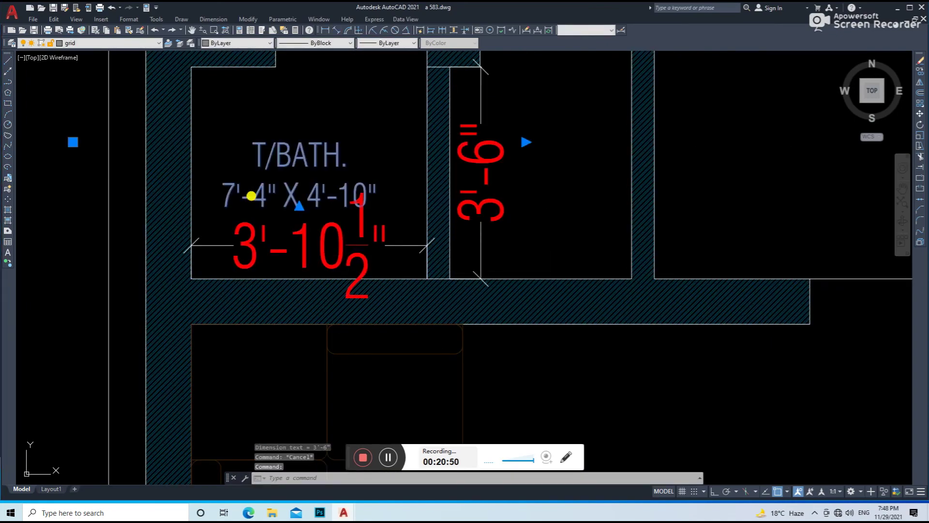
text(3'-1)
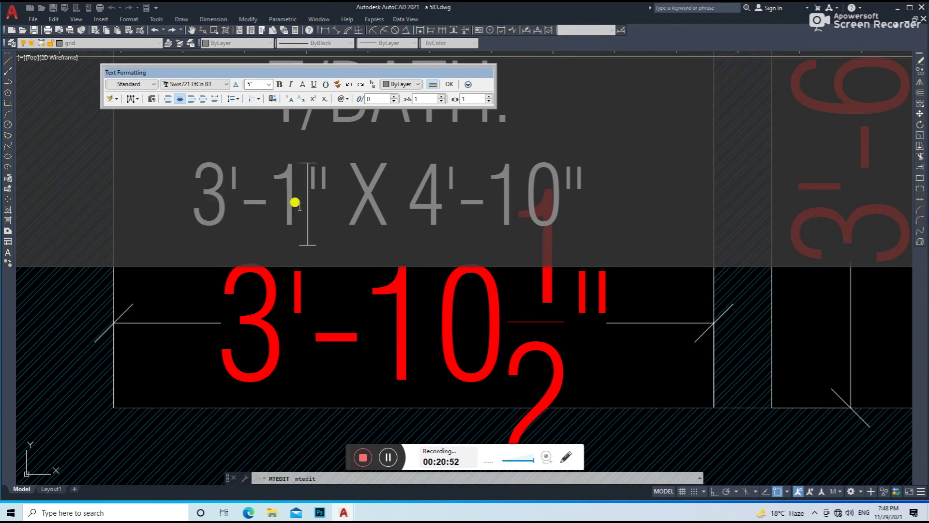
text(0)
scroll(295, 202, down, 2)
double_click(365, 262)
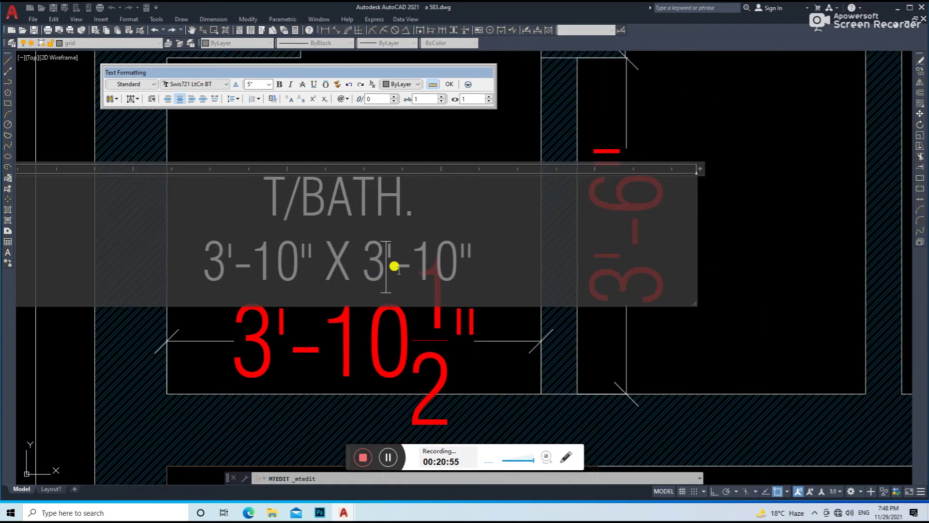
text(6)
key(ctrl+Return)
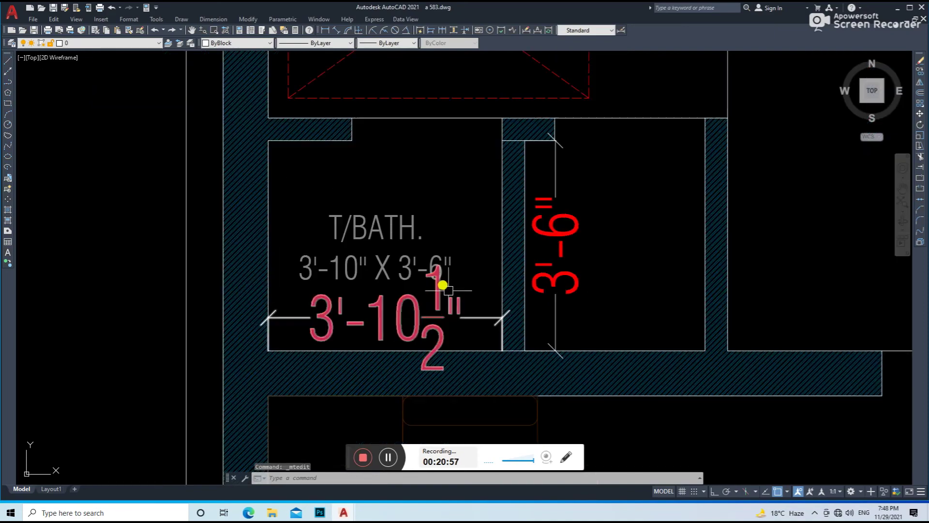
click(572, 309)
key(e)
key(Return)
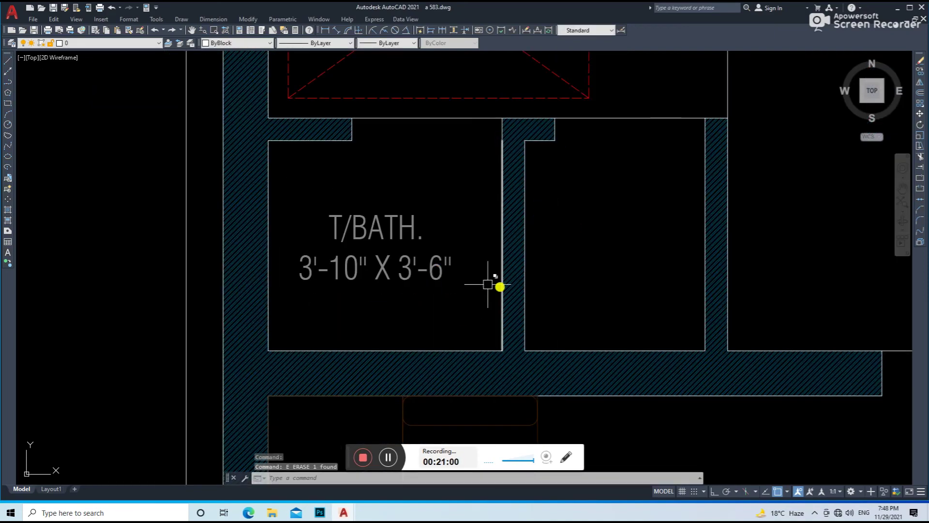
Step: Copy the T/BATH label horizontally into the right-hand bath room
click(442, 236)
text(co)
key(Return)
click(150, 280)
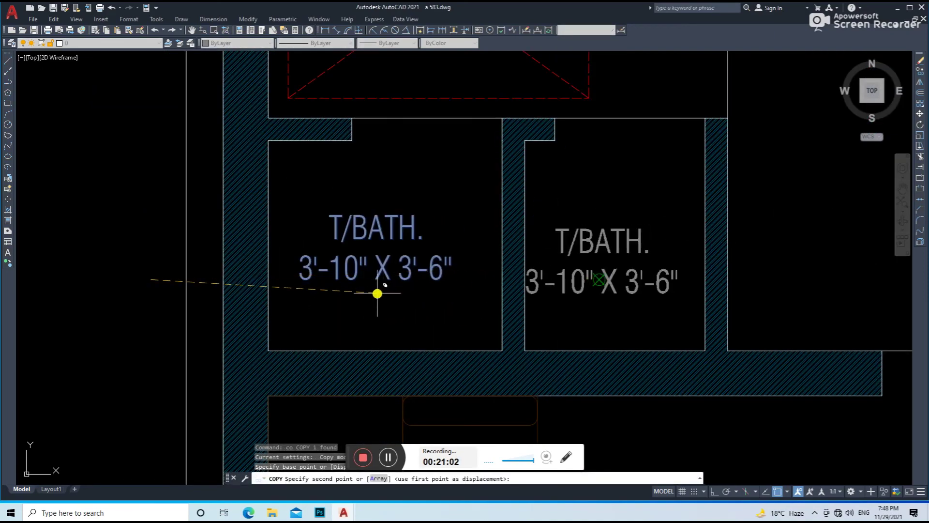
key(F8)
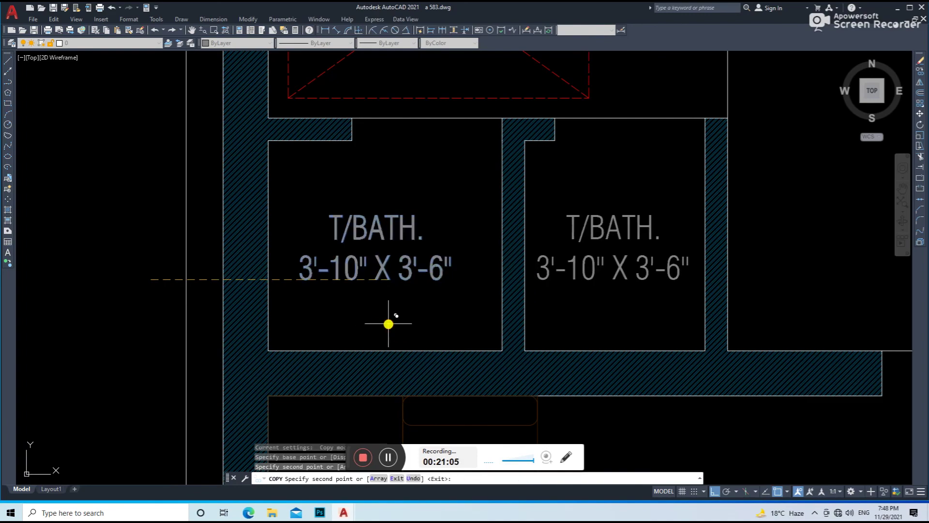
click(387, 322)
key(Return)
Step: Add an aligned 3' width dimension below the right bath room
click(345, 34)
key(Return)
scroll(581, 338, down, 1)
scroll(589, 349, up, 2)
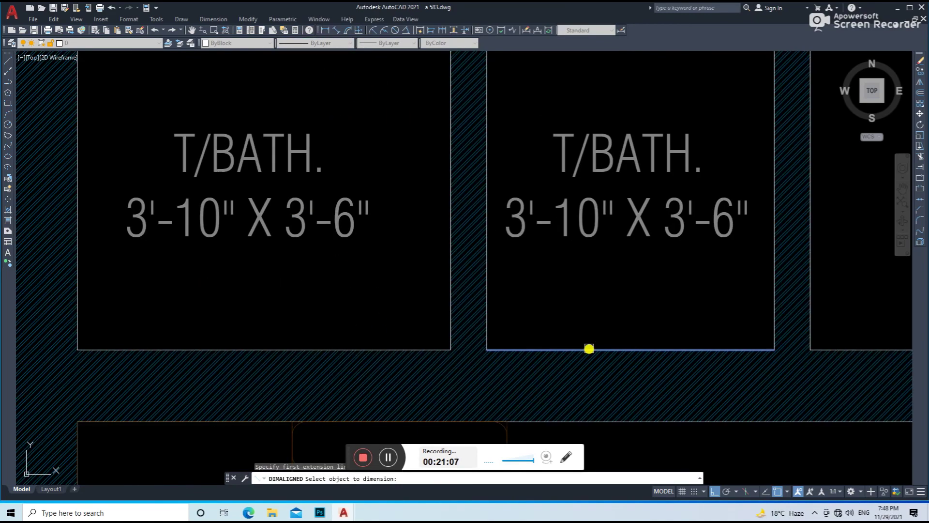
click(589, 349)
scroll(592, 313, down, 3)
click(591, 359)
Step: Add a 3'-6" depth dimension along the right bath room's side wall
key(Return)
key(Return)
scroll(644, 271, up, 4)
click(701, 289)
click(758, 326)
scroll(772, 286, down, 3)
click(772, 286)
scroll(703, 272, down, 2)
scroll(699, 276, up, 2)
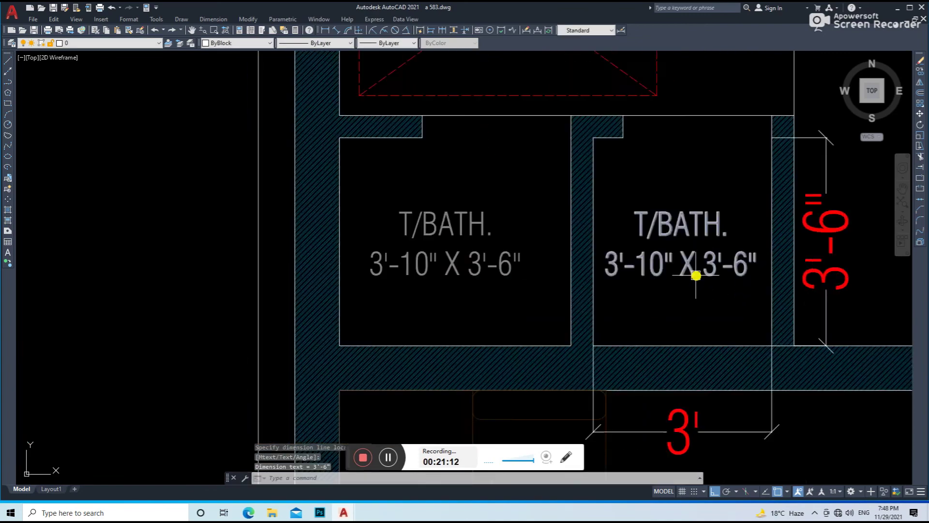
middle_drag(699, 276, 619, 284)
Step: Change the copied label to 3'-0" X 3'-6" and erase the temporary dimensions
double_click(583, 270)
key(BackSpace)
key(Escape)
scroll(632, 273, down, 1)
key(Delete)
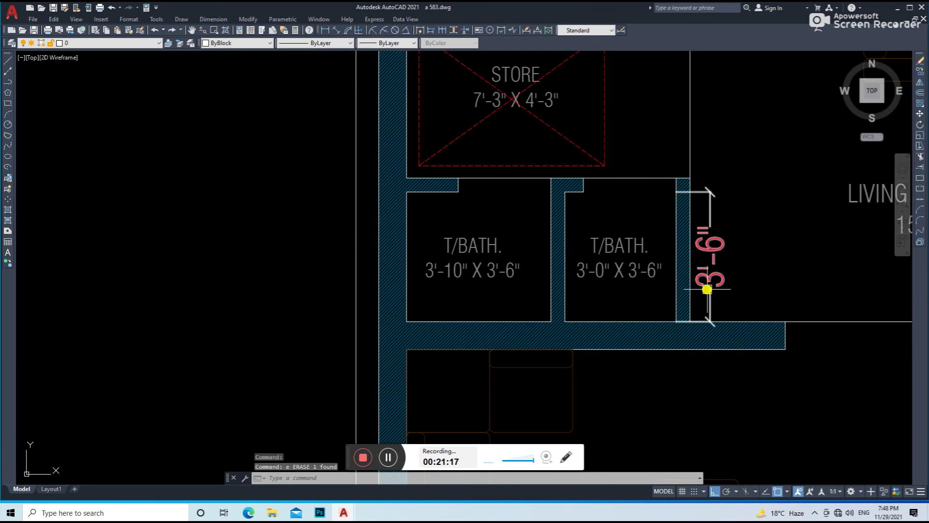
click(702, 284)
text(e)
key(Return)
scroll(647, 238, down, 1)
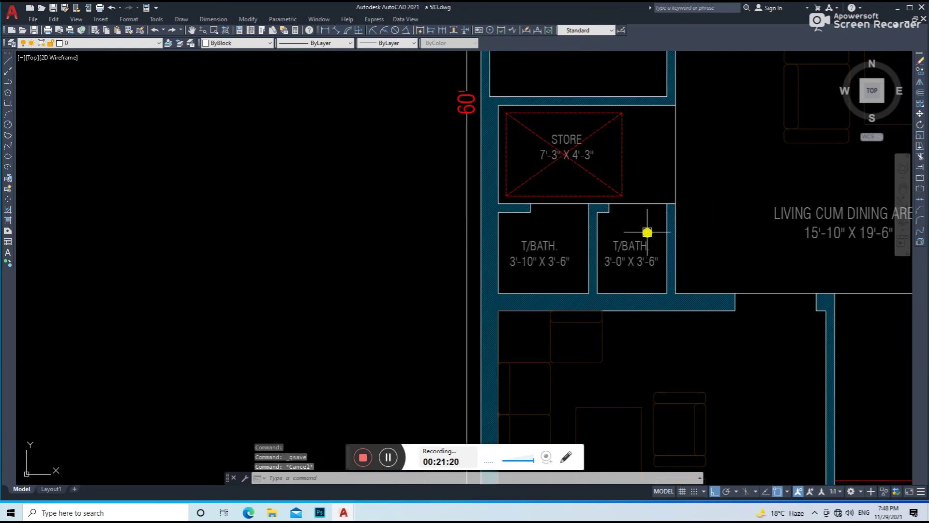
Step: Copy the T/BATH 7'-4" X 4'-10" label into the small room below the drawing room
scroll(609, 265, down, 3)
middle_drag(620, 268, 464, 150)
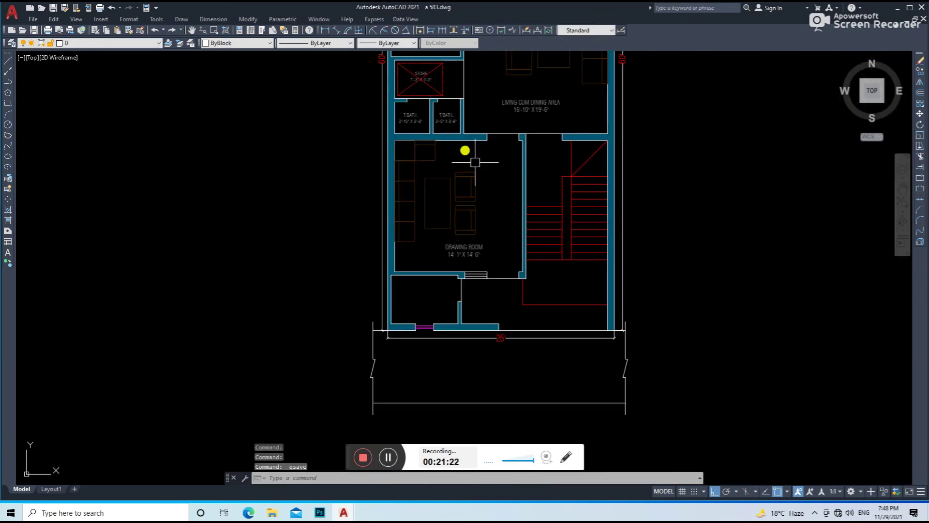
scroll(509, 226, down, 4)
scroll(413, 172, up, 2)
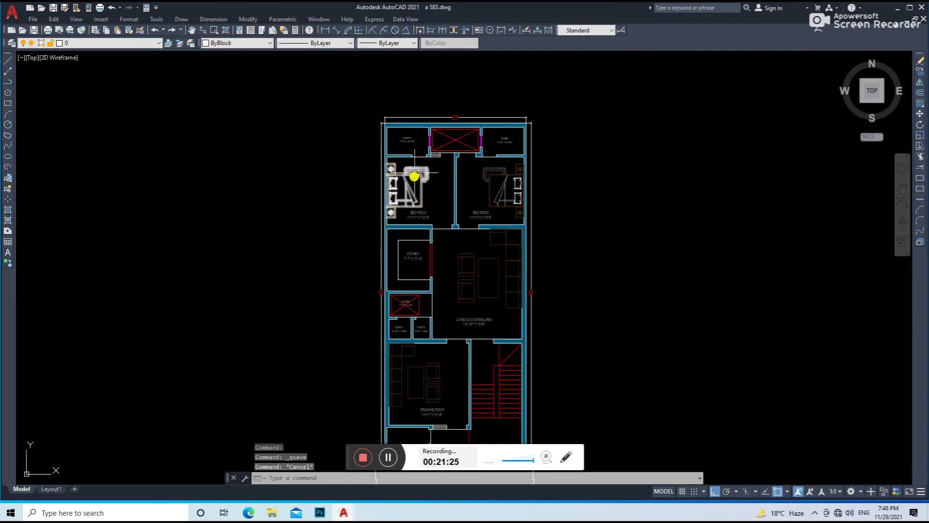
scroll(413, 173, up, 3)
key(Escape)
click(395, 132)
text(co)
key(Return)
click(369, 145)
middle_drag(403, 146, 402, 288)
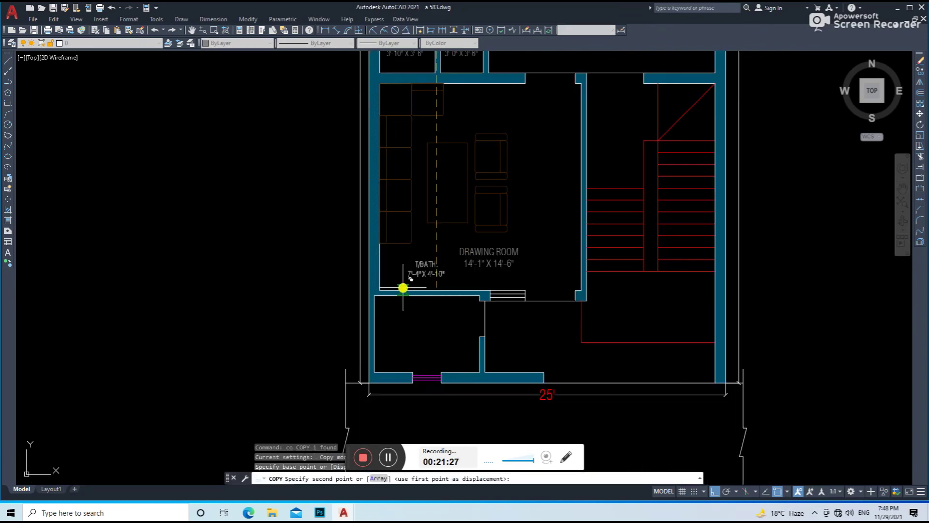
scroll(437, 357, down, 4)
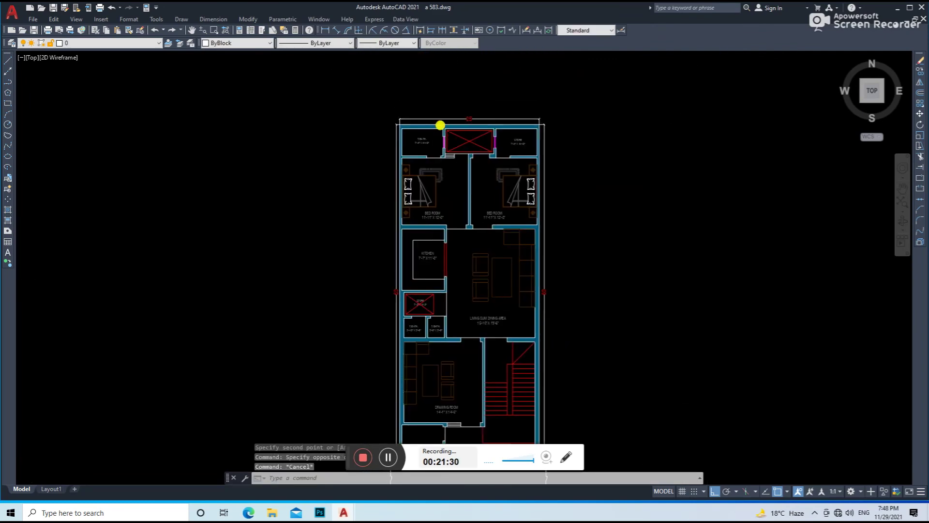
scroll(440, 124, up, 4)
scroll(422, 140, down, 2)
scroll(422, 141, down, 4)
scroll(426, 307, up, 4)
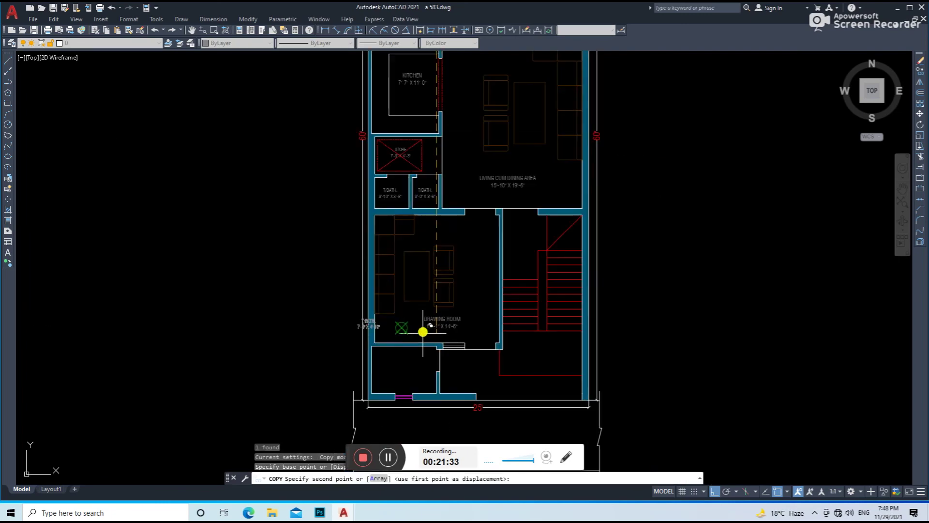
scroll(426, 328, up, 4)
click(417, 323)
scroll(417, 323, down, 3)
key(Return)
Step: Save the drawing and start a leader for the stair arrow
scroll(476, 314, down, 2)
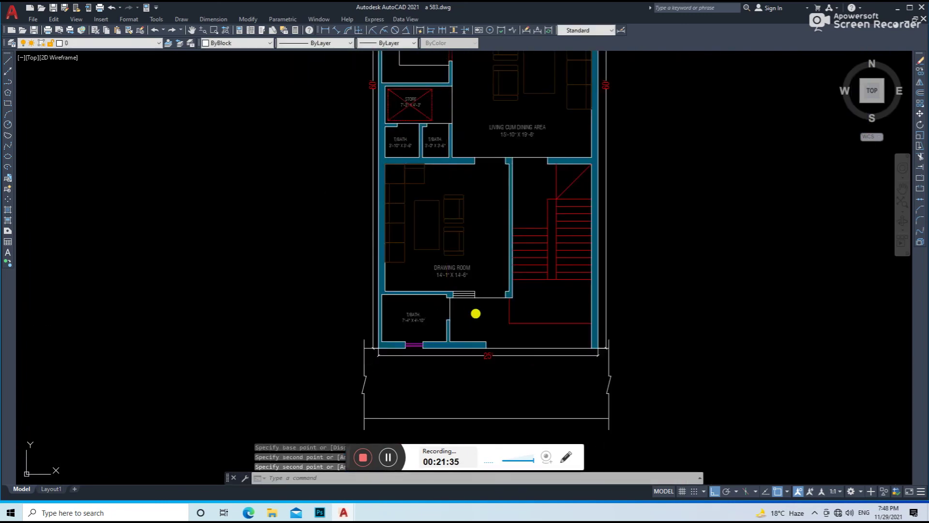
scroll(536, 301, up, 1)
key(ctrl+s)
text(le)
key(Return)
scroll(527, 290, up, 4)
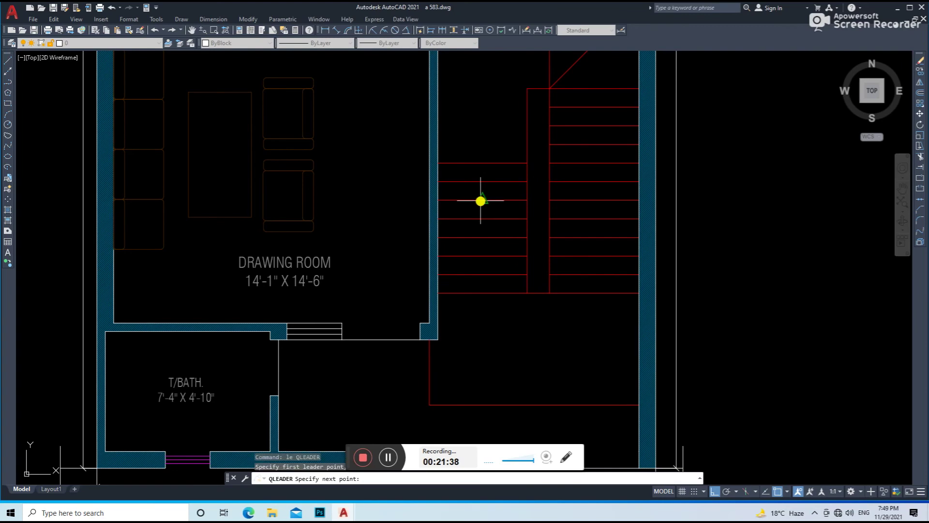
Step: Draw the up-direction leader arrow on the stair, ending it without text
scroll(487, 290, up, 4)
click(493, 396)
scroll(493, 396, down, 4)
click(609, 383)
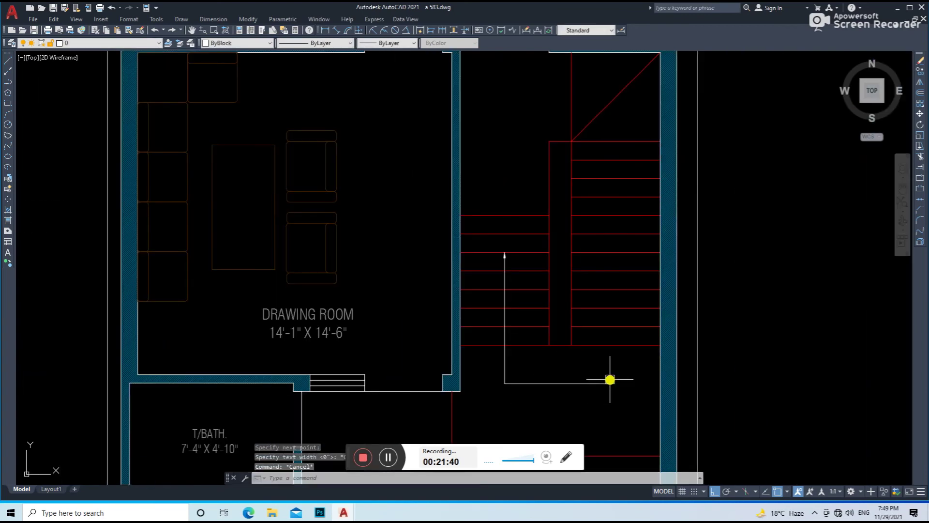
key(Escape)
text(l)
key(Return)
key(Escape)
Step: Select and check the stair leader's closed filled arrowhead, cancelling stray line commands
click(605, 383)
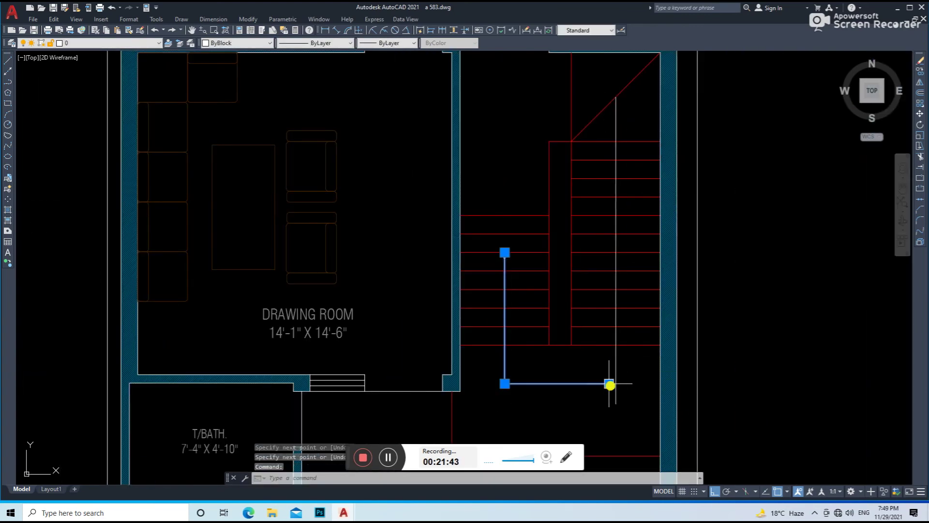
scroll(610, 382, up, 2)
key(Escape)
text(t)
key(Return)
scroll(619, 402, down, 2)
scroll(617, 338, down, 2)
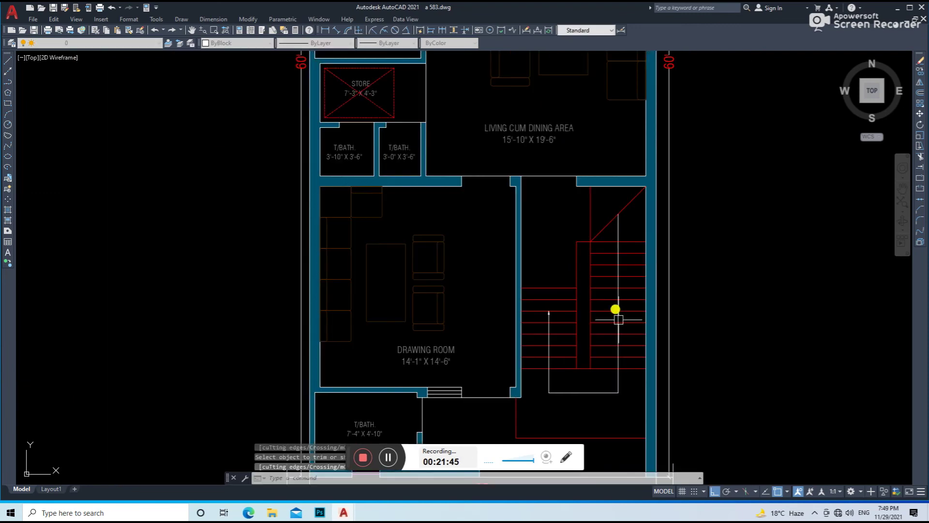
key(Escape)
scroll(576, 214, up, 5)
scroll(555, 288, down, 5)
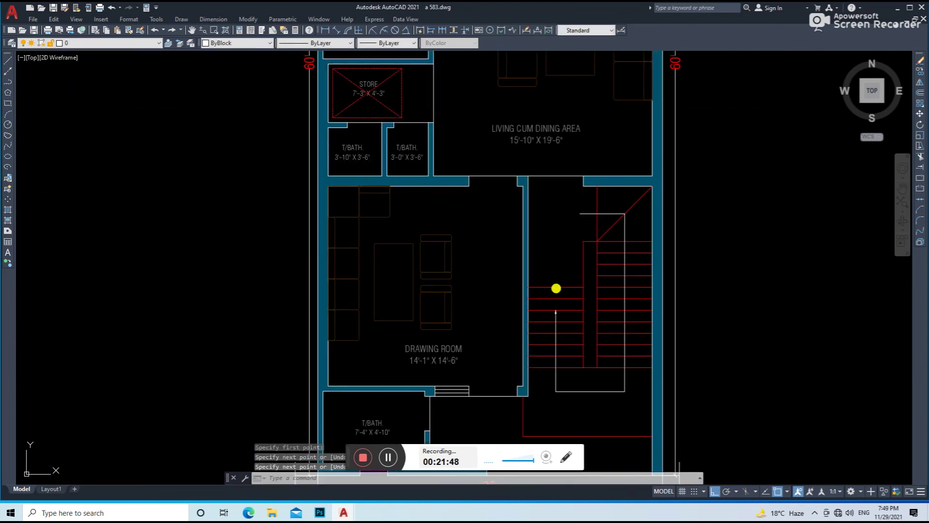
scroll(581, 261, up, 3)
click(580, 262)
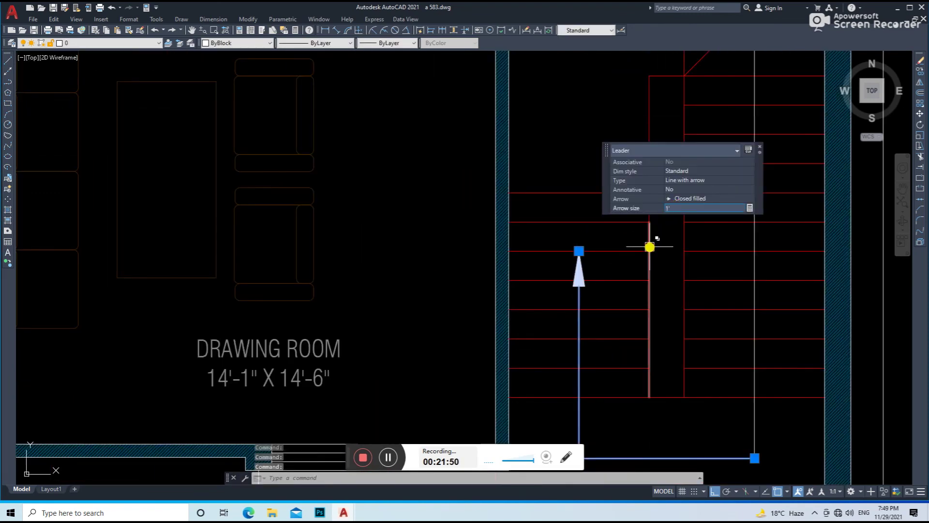
key(Escape)
Step: Add aligned 4' width dimensions across the left and right stair flights
scroll(618, 276, down, 6)
click(339, 31)
scroll(615, 290, up, 6)
click(526, 281)
click(664, 281)
click(629, 267)
click(699, 251)
middle_drag(541, 106, 476, 243)
key(Return)
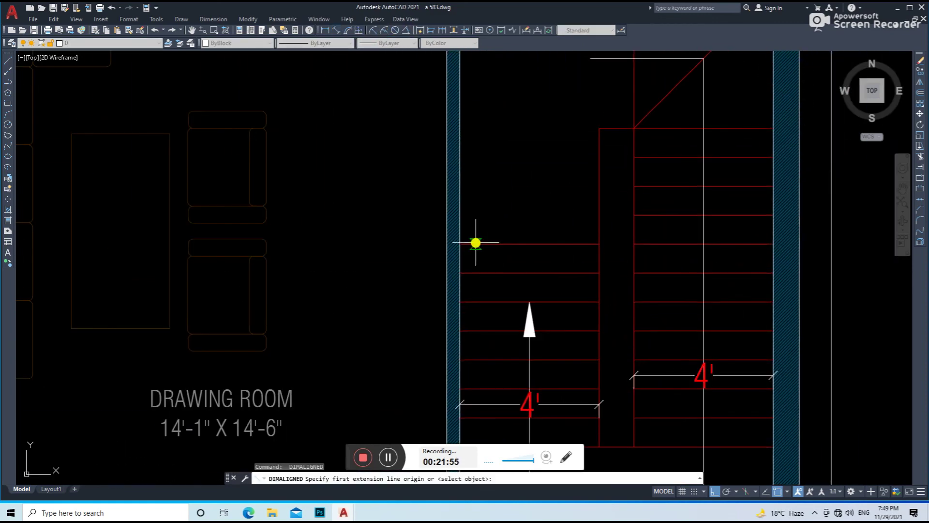
Step: Add an UP multiline text on the stair and save the drawing
key(Escape)
scroll(716, 243, down, 5)
text(t)
key(Return)
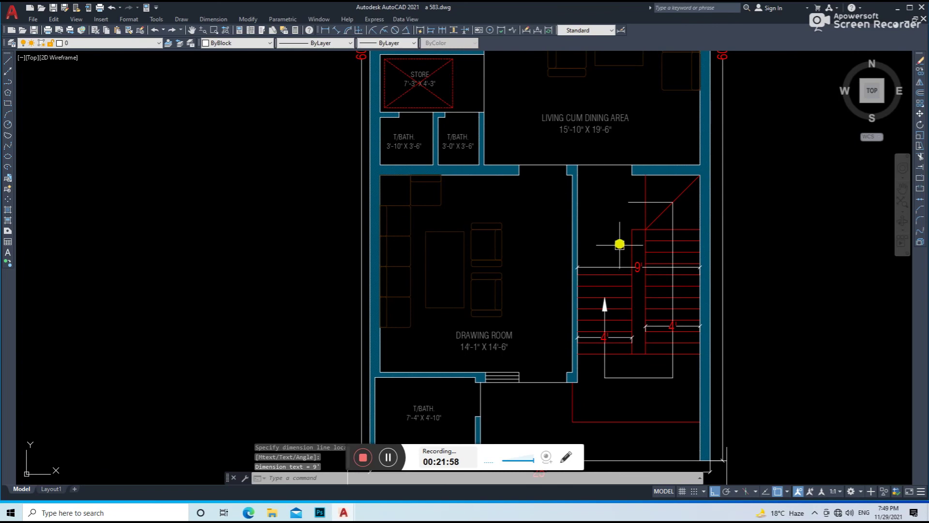
scroll(622, 194, up, 5)
click(619, 275)
click(656, 286)
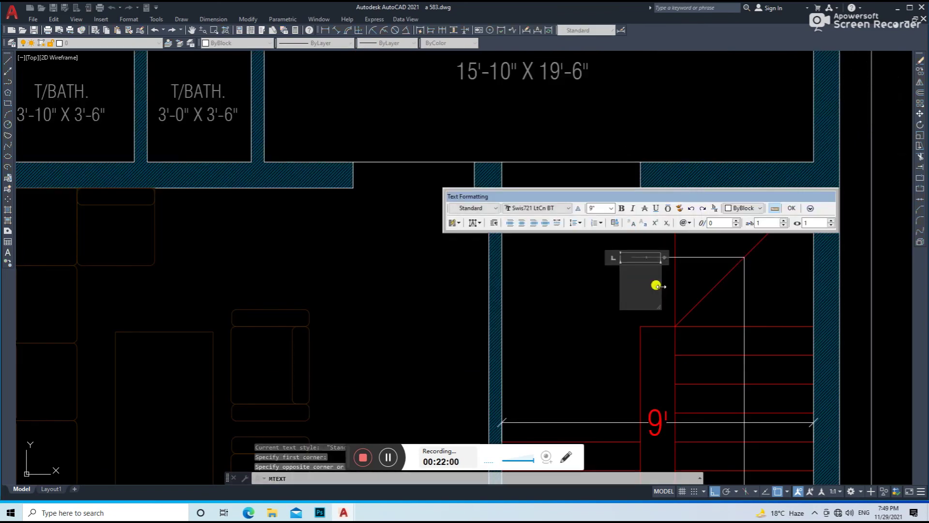
text(upUP)
click(611, 317)
key(ctrl+s)
Step: Reposition the UP text below the stair and rewrite it as LANDING
scroll(635, 255, down, 5)
scroll(616, 270, up, 3)
scroll(616, 210, up, 1)
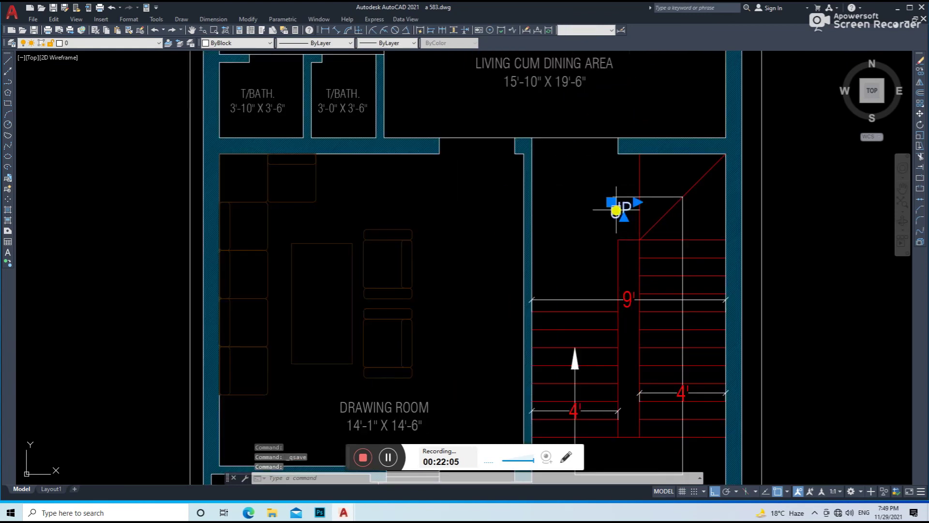
click(612, 221)
scroll(601, 408, up, 2)
click(586, 326)
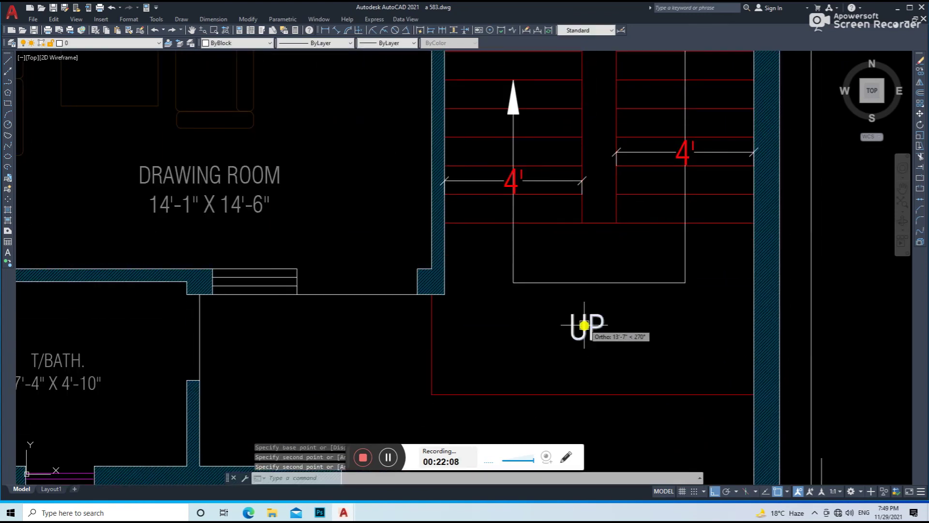
double_click(585, 328)
key(BackSpace)
text(landing)
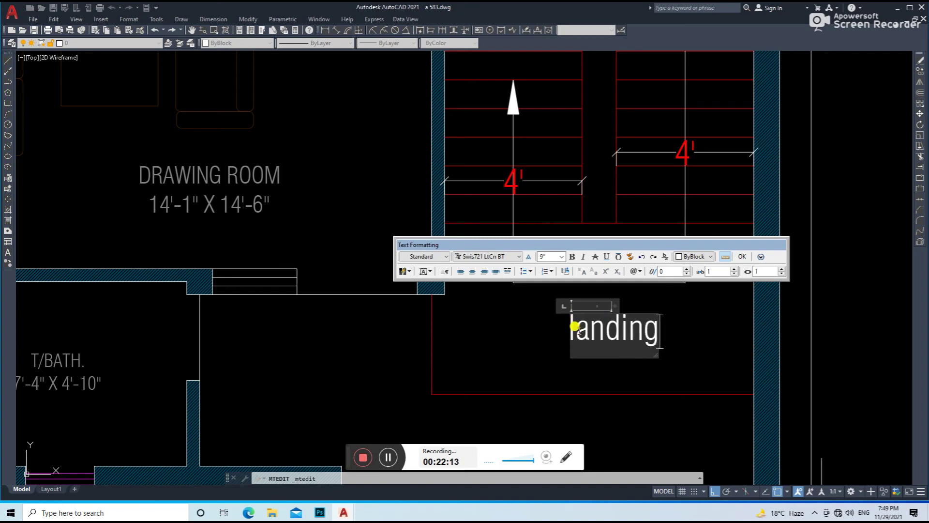
click(579, 272)
Step: Move the LANDING label into the landing area below the flights
click(552, 342)
key(m)
key(Return)
click(560, 365)
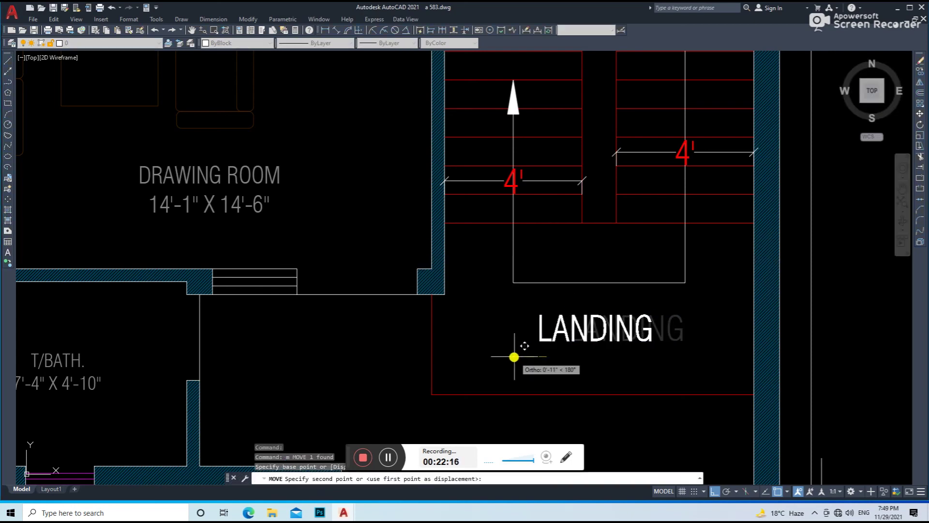
key(Escape)
scroll(584, 345, down, 3)
scroll(557, 325, up, 2)
click(557, 325)
text(co)
key(Return)
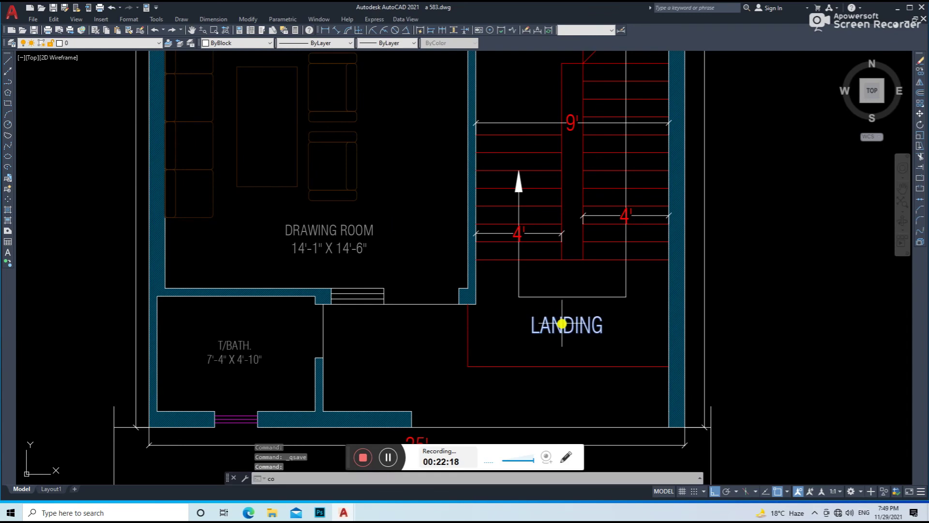
Step: Copy LANDING and edit the copy to an uppercase MAIN GATE on one line
click(558, 326)
scroll(553, 331, up, 2)
double_click(547, 332)
text(main)
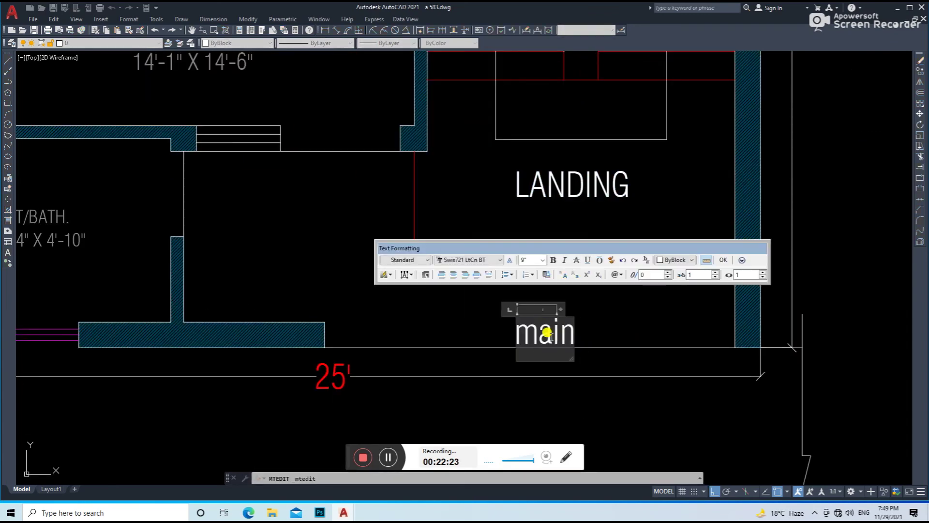
text( g)
key(ctrl+shift+u)
drag(560, 309, 691, 309)
click(556, 332)
Step: Add a 5' aligned dimension along the lawn's side wall
text(m)
key(Return)
click(557, 307)
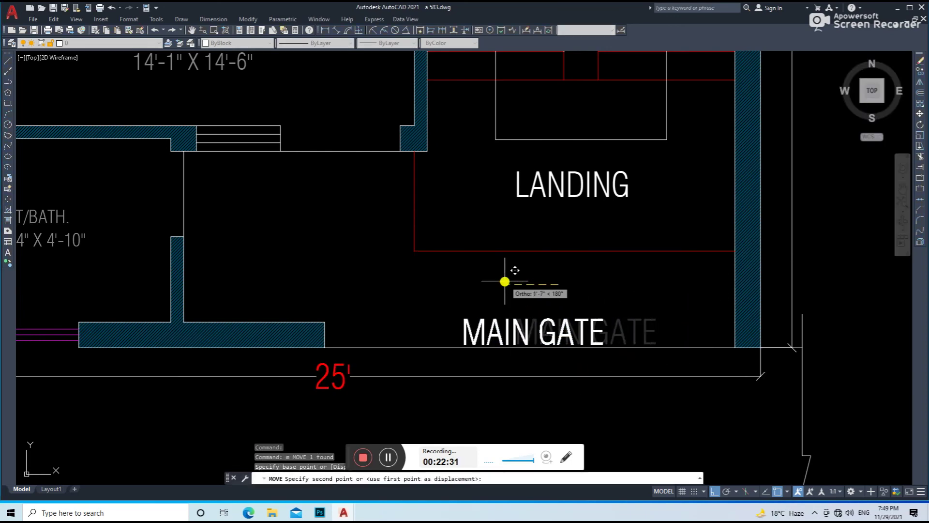
key(Escape)
click(334, 30)
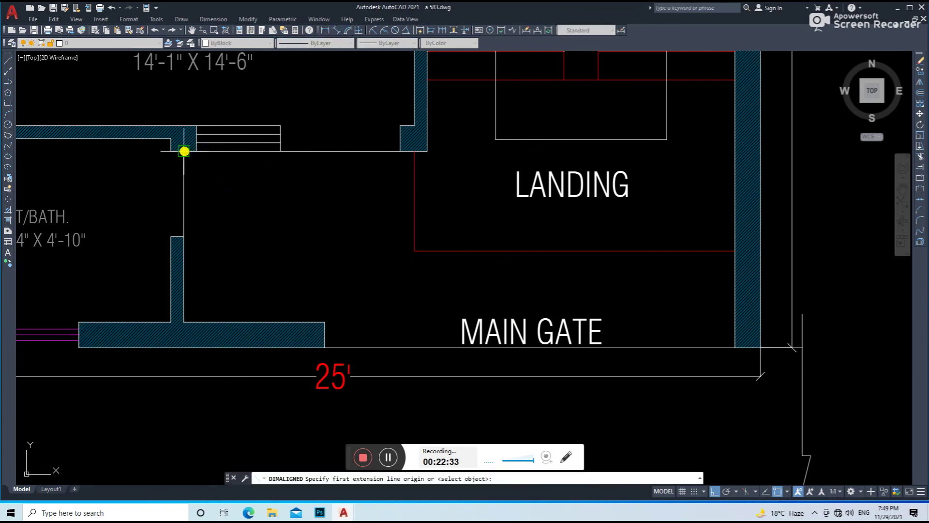
click(183, 318)
click(208, 290)
click(481, 326)
Step: Copy MAIN GATE left of LANDING, change it to LAWN, and save
text(co)
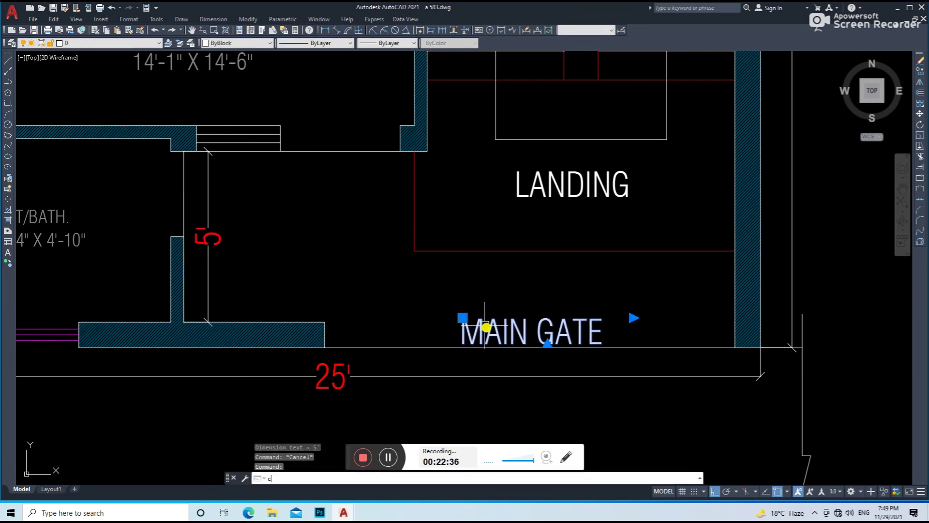
key(Return)
click(481, 325)
click(266, 221)
double_click(290, 232)
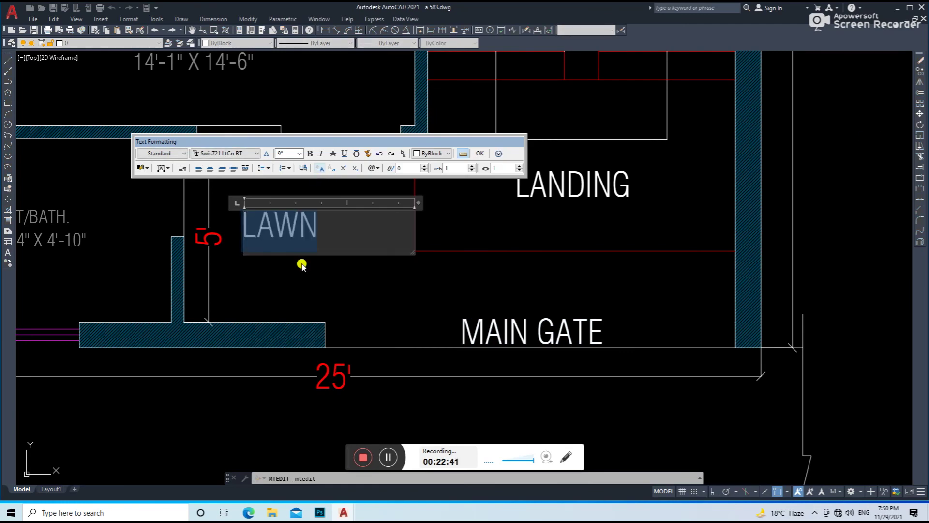
key(ctrl+s)
scroll(348, 253, down, 3)
scroll(365, 315, down, 3)
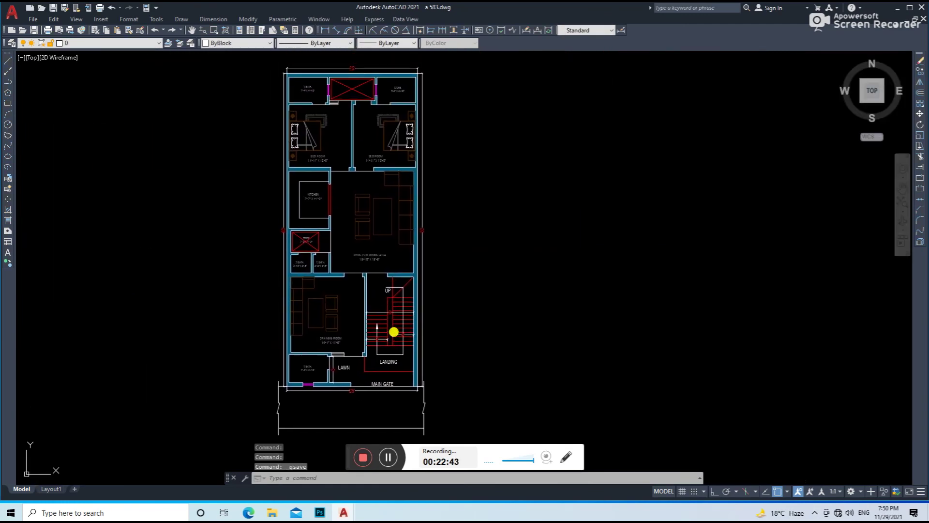
scroll(388, 245, up, 1)
scroll(295, 318, up, 5)
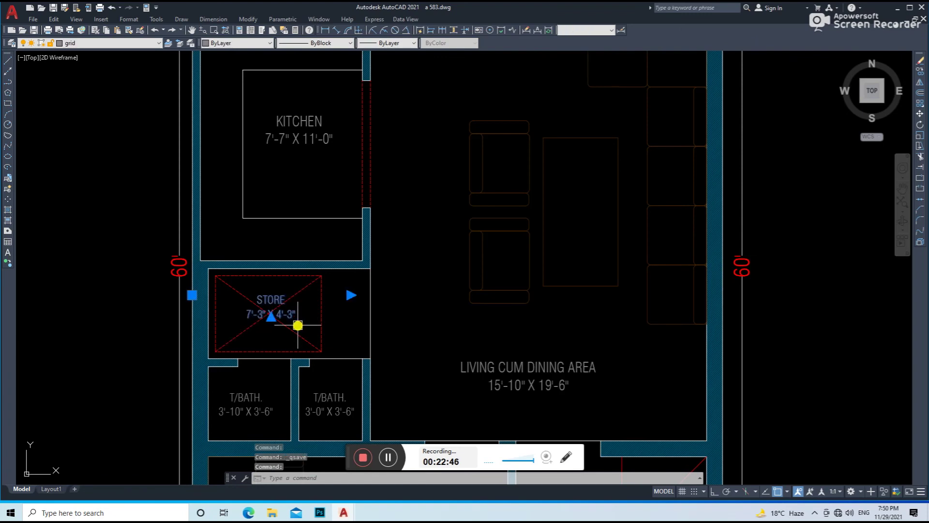
Step: Rename the crossed store's label to OPEN and copy it into the top open area
double_click(274, 297)
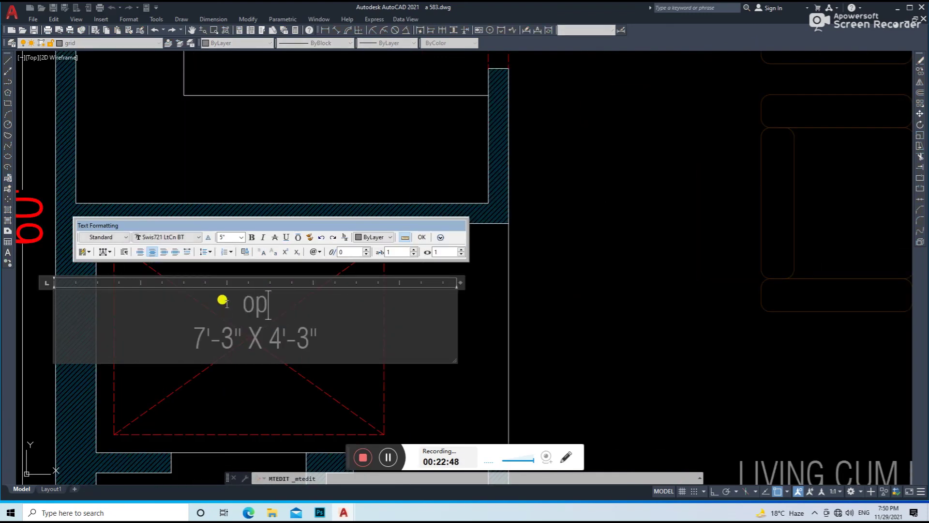
click(242, 392)
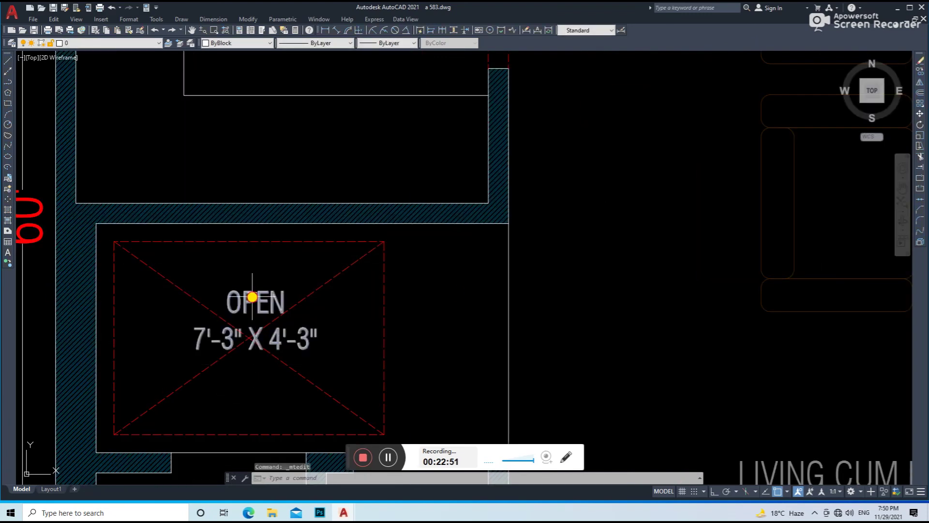
click(247, 303)
text(co)
key(Return)
click(263, 328)
middle_drag(307, 384, 389, 342)
scroll(390, 255, up, 5)
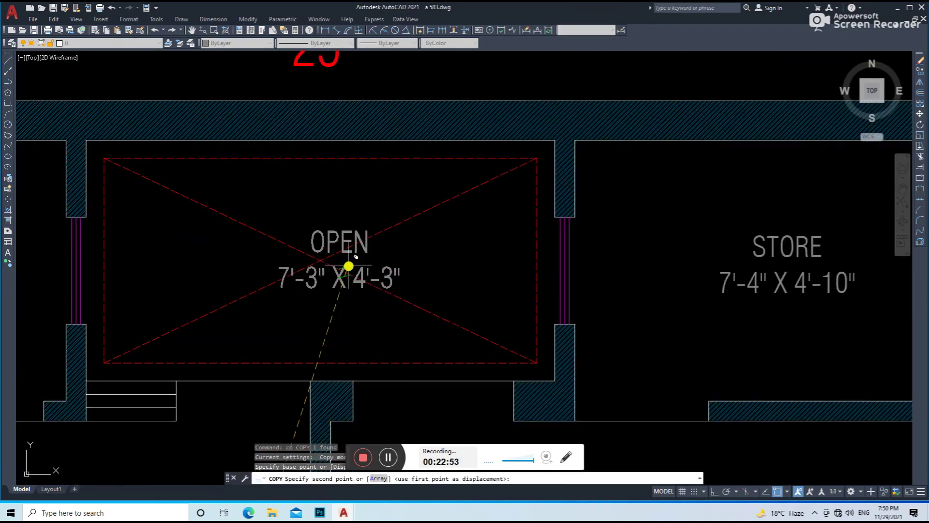
click(332, 244)
key(Return)
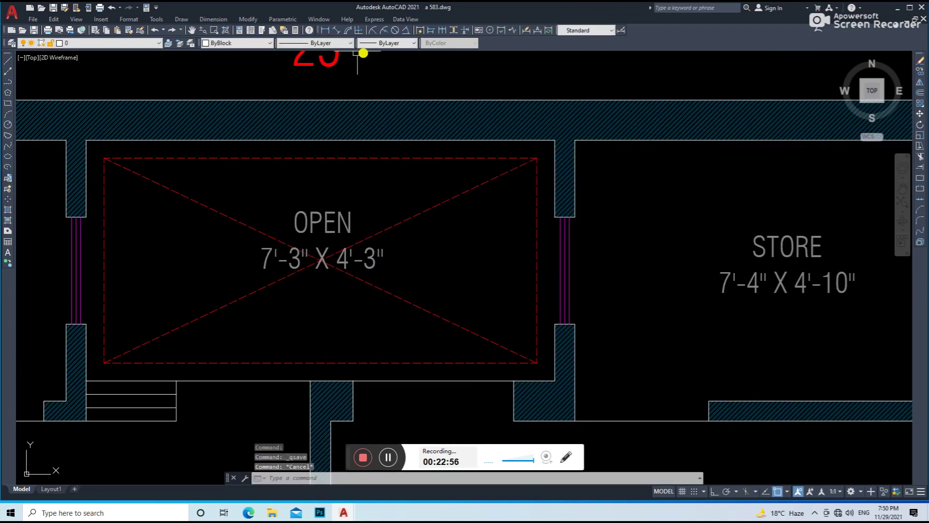
Step: Add aligned 8'-9" and 4'-6" dimensions to the top open area
click(334, 31)
click(555, 139)
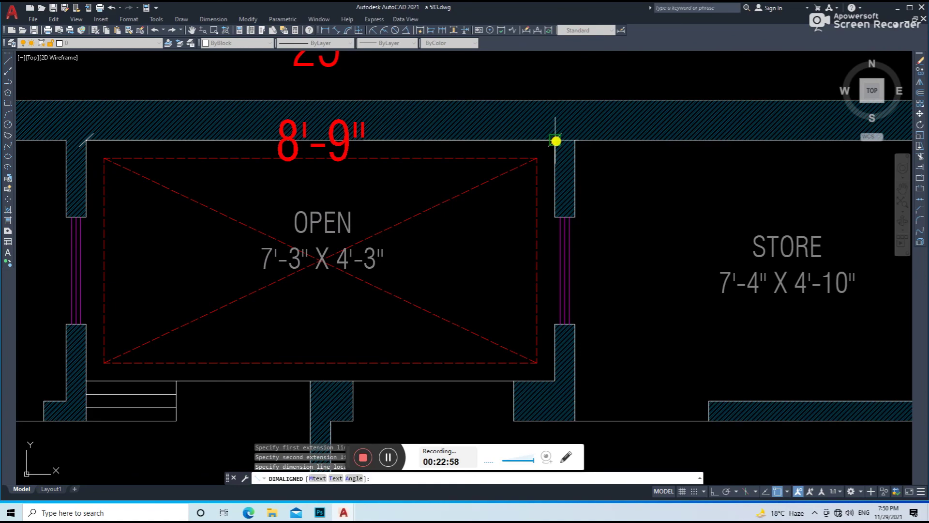
middle_drag(529, 128, 516, 222)
click(543, 124)
key(Return)
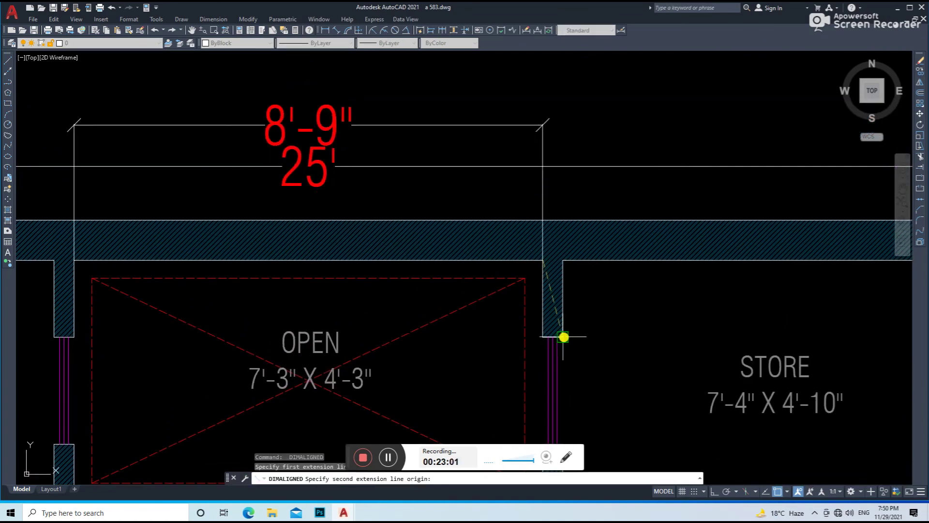
middle_drag(563, 337, 473, 114)
click(444, 272)
click(512, 239)
scroll(456, 241, down, 3)
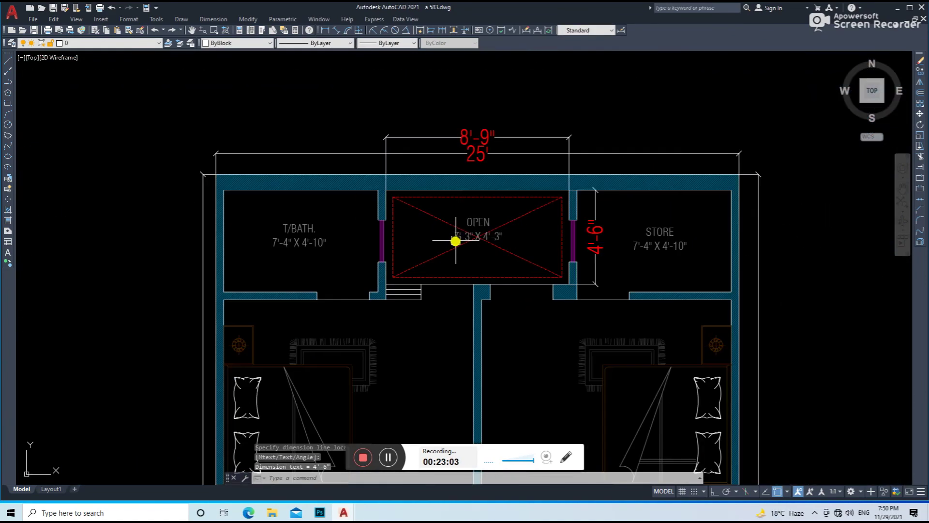
Step: Change the copied label's size to 8'-9" X 4'-6" and save the drawing
double_click(455, 241)
double_click(474, 224)
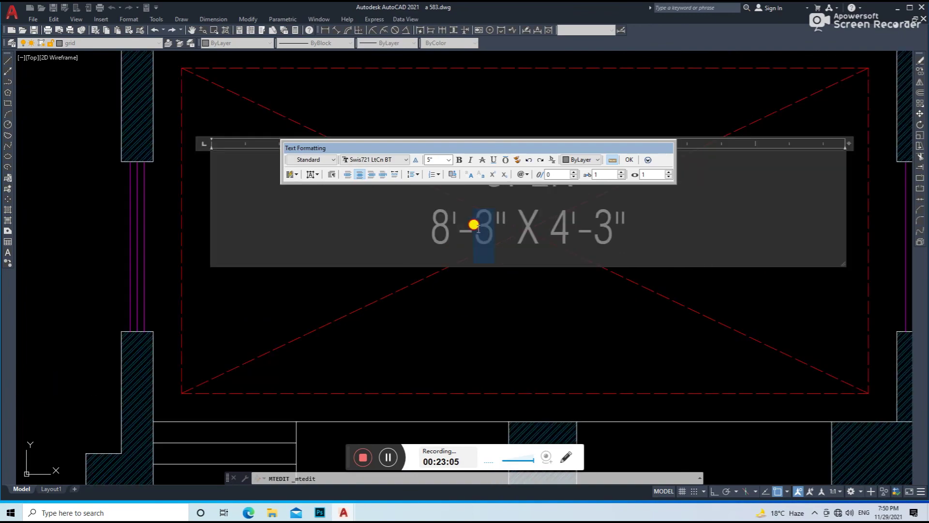
text(9)
scroll(481, 306, down, 2)
scroll(452, 291, up, 2)
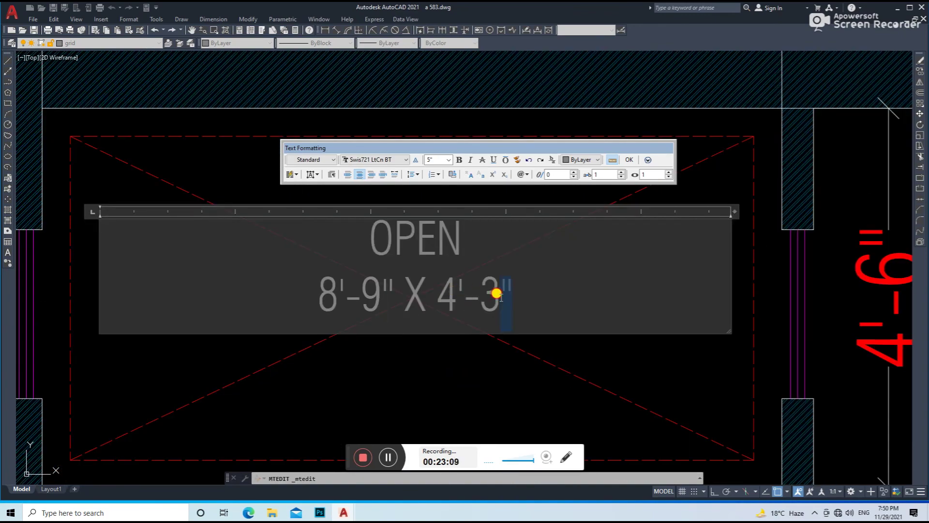
text(6)
key(ctrl+Return)
scroll(500, 210, down, 1)
scroll(531, 206, down, 3)
scroll(506, 174, down, 2)
key(ctrl+s)
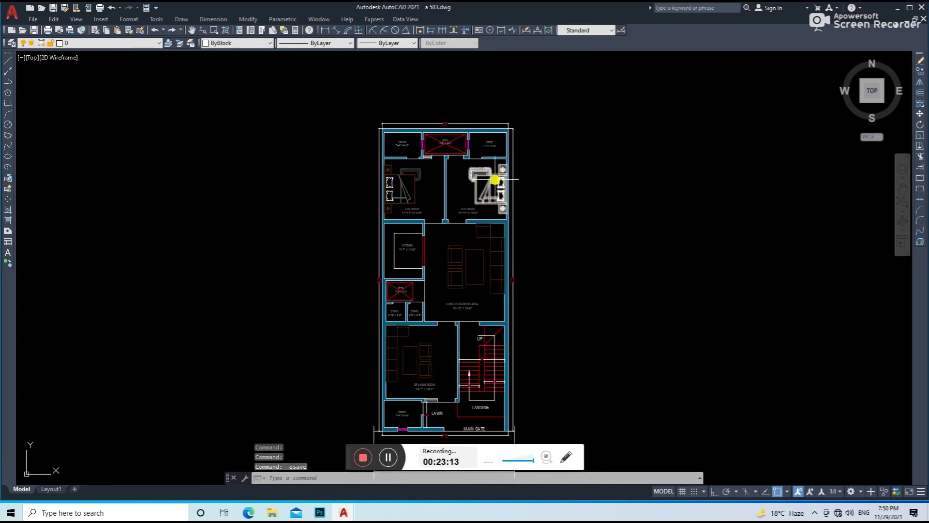
Step: Copy the MAIN GATE label into the road strip below the plot
middle_drag(495, 180, 472, 146)
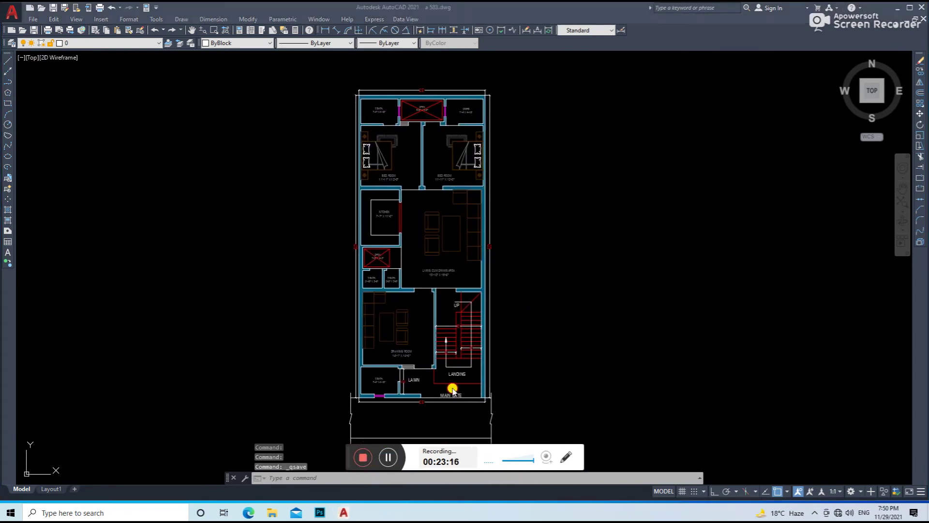
scroll(448, 388, up, 5)
key(Escape)
click(458, 361)
middle_drag(441, 390, 507, 180)
text(co)
key(Return)
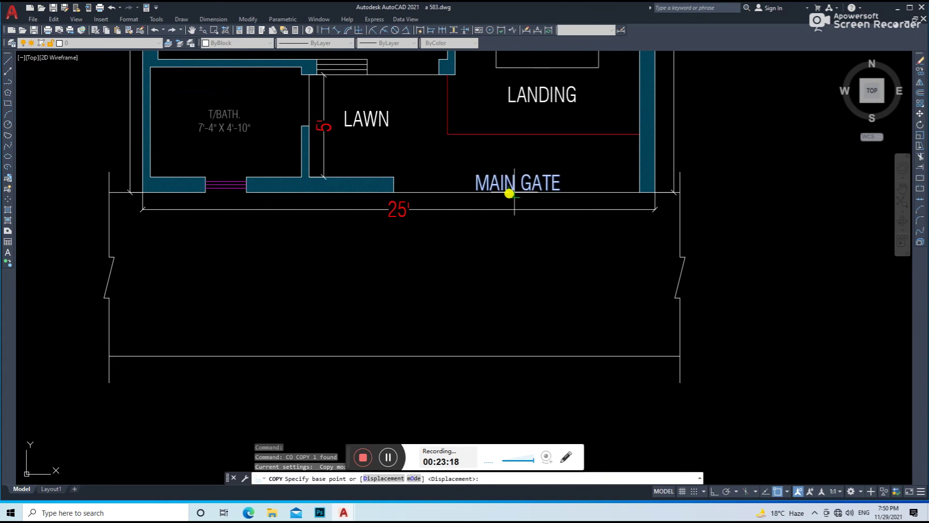
click(505, 184)
click(367, 285)
Step: Change the copied label's text to ROAD
double_click(366, 285)
text(r)
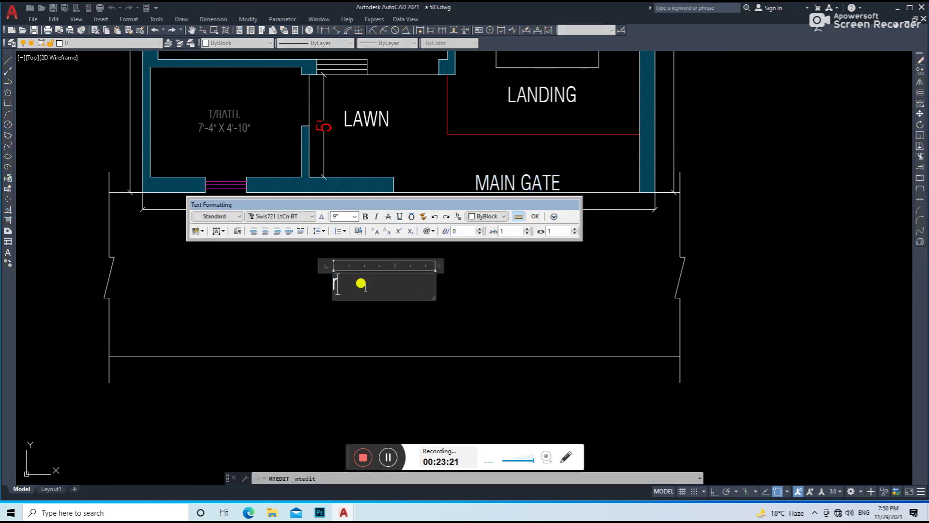
click(374, 234)
click(392, 307)
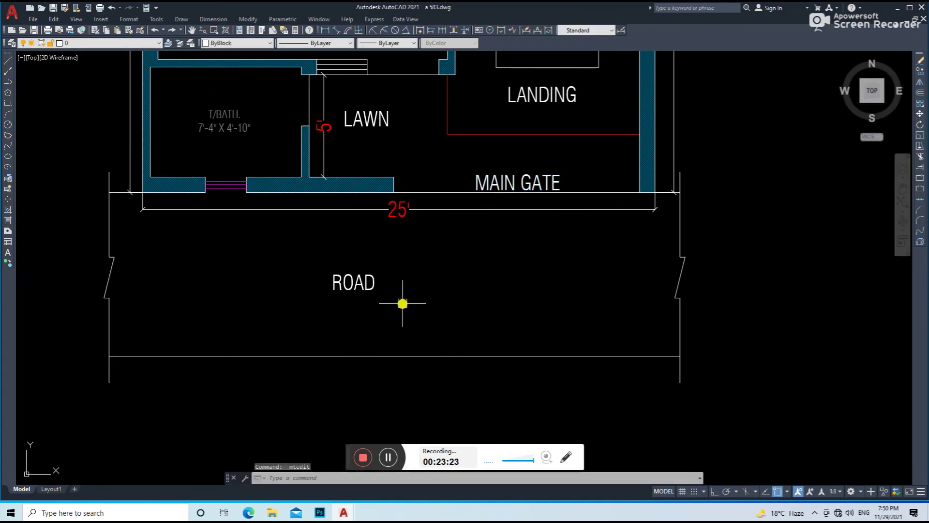